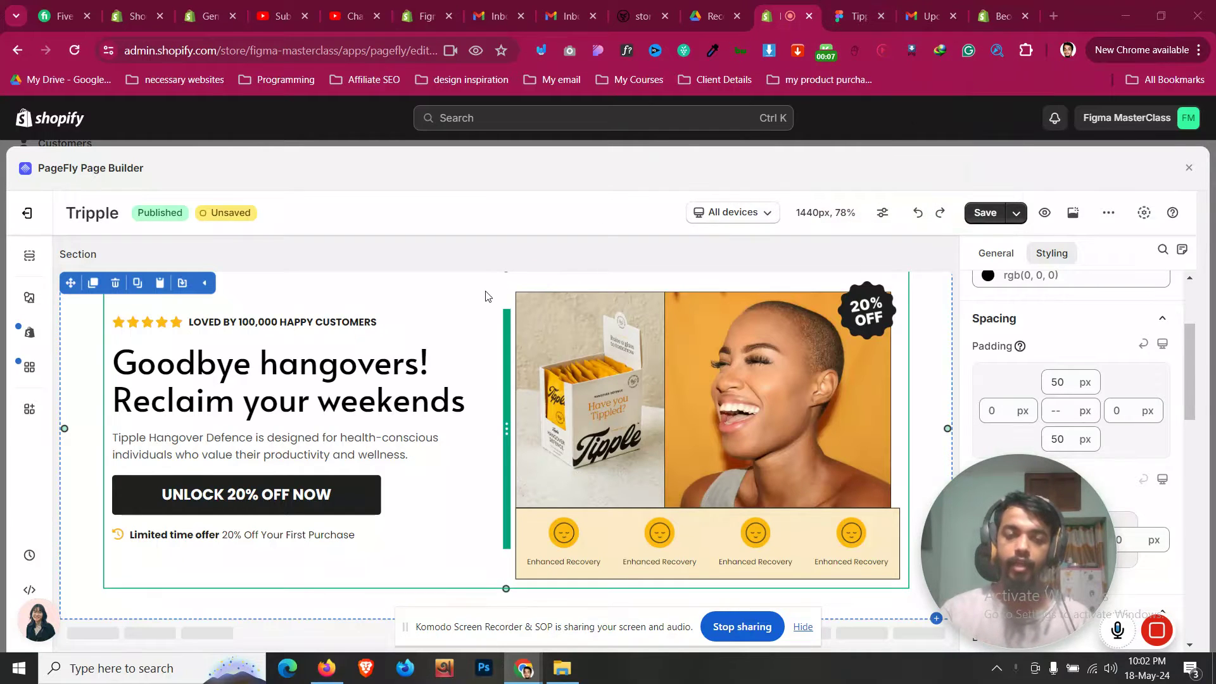
Append 'position: absolute;' to the feature icon row's custom CSS
{"action": "left_click", "coordinate": [862, 6]}
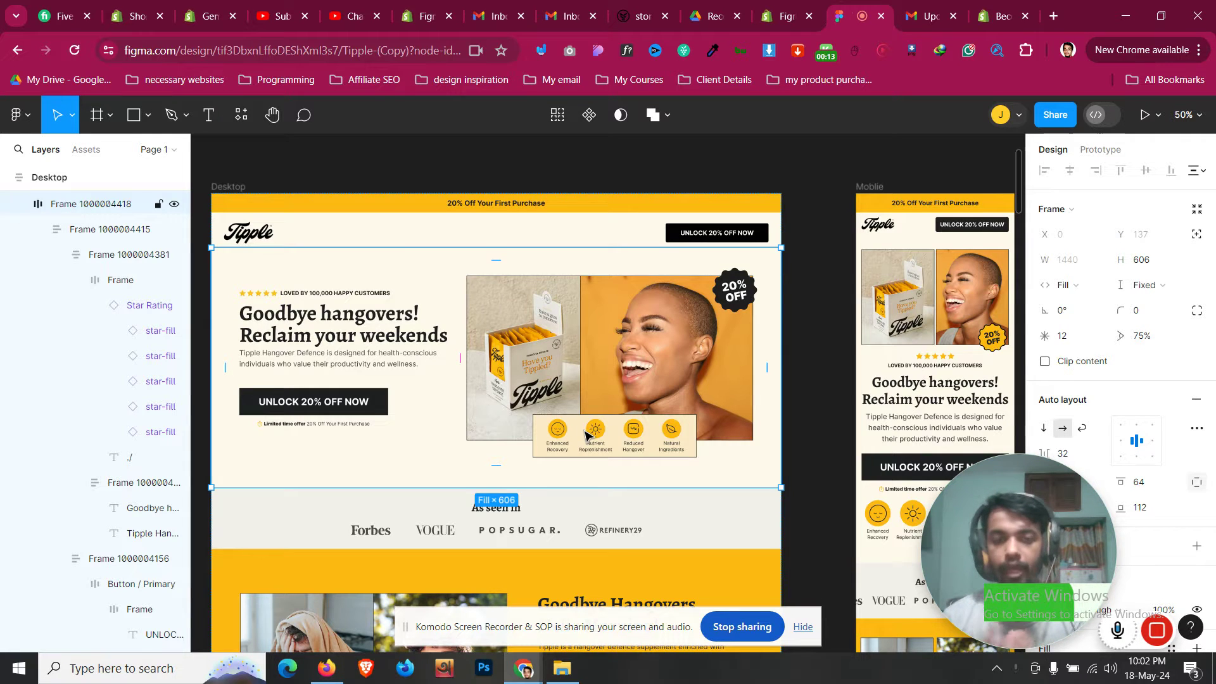
{"action": "left_click", "coordinate": [797, 8]}
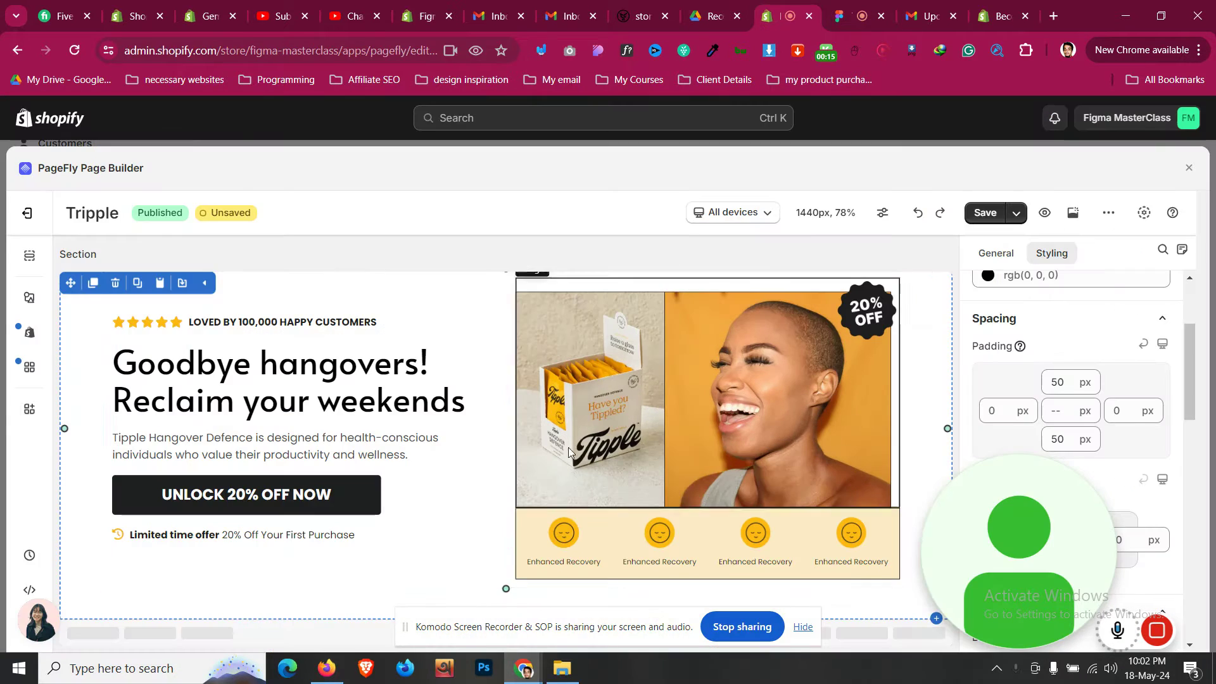
{"action": "left_click", "coordinate": [520, 518]}
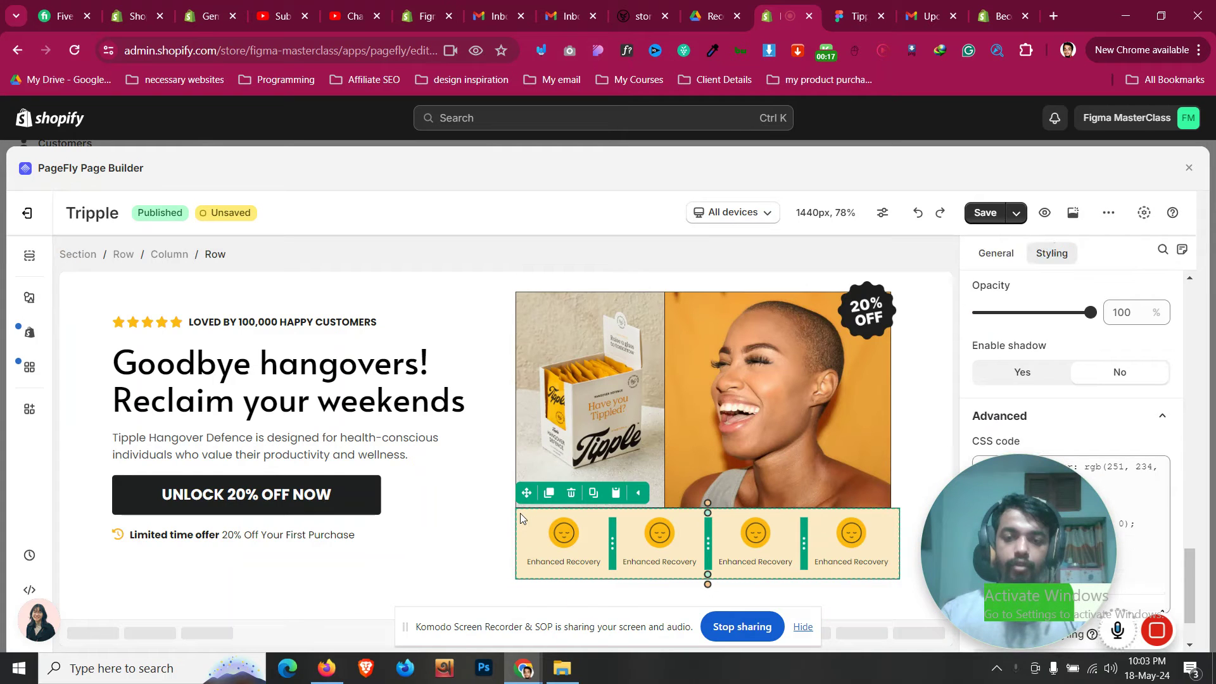
{"action": "left_click_drag", "start_coordinate": [1013, 480], "coordinate": [788, 214]}
{"action": "scroll", "coordinate": [1061, 278], "scroll_direction": "up", "scroll_amount": 3}
{"action": "scroll", "coordinate": [1115, 483], "scroll_direction": "down", "scroll_amount": 4}
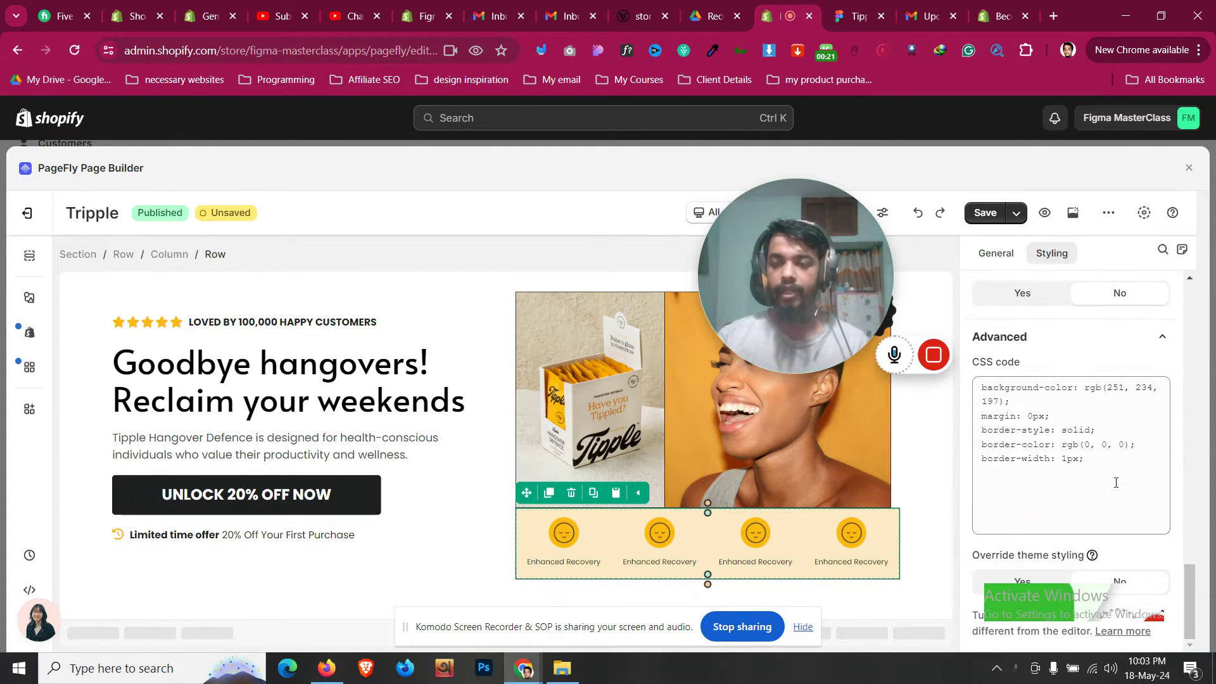
{"action": "left_click", "coordinate": [1116, 480]}
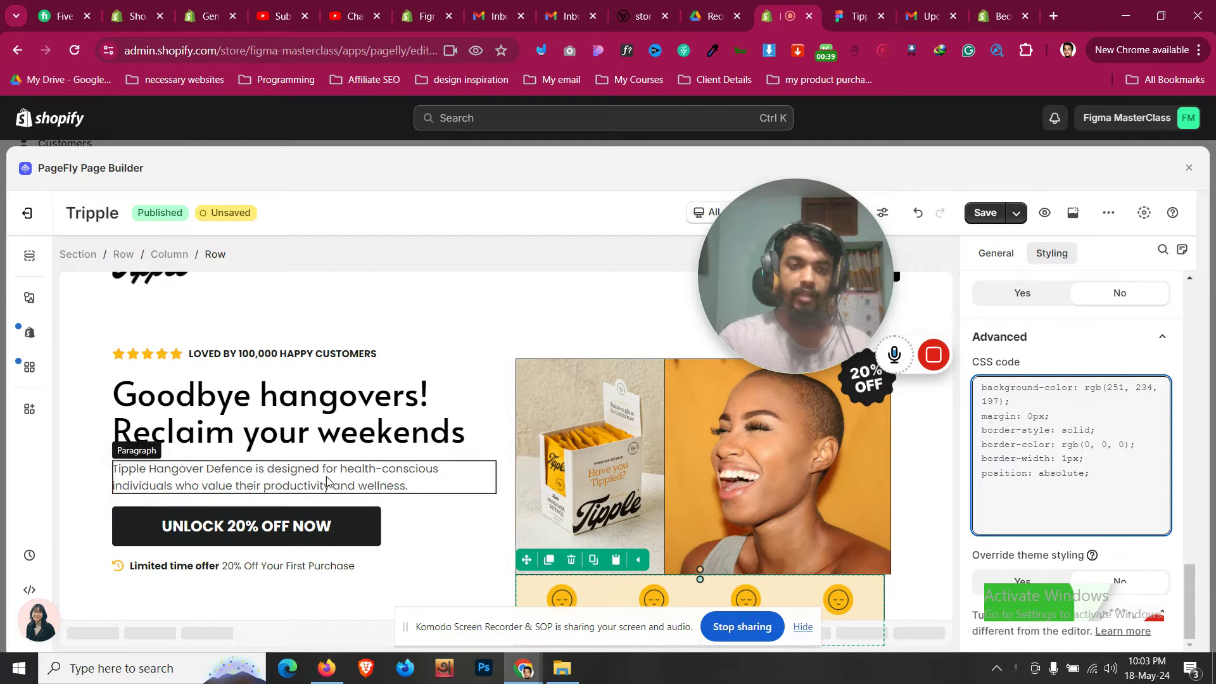
{"action": "left_click", "coordinate": [80, 440]}
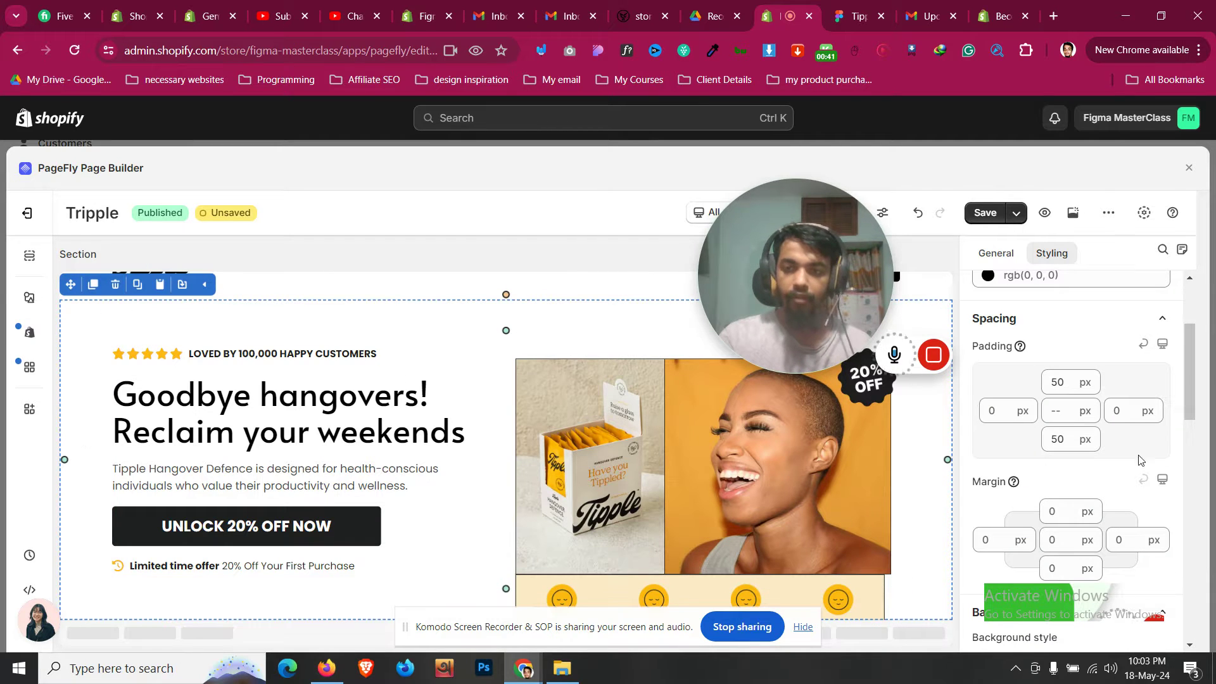
Raise the hero section's bottom padding to 150 px
{"action": "key", "text": "Up"}
{"action": "key", "text": "Up"}
{"action": "key", "text": "Up"}
{"action": "key", "text": "Up"}
{"action": "key", "text": "Up"}
{"action": "key", "text": "Up"}
{"action": "key", "text": "Up"}
{"action": "key", "text": "Up"}
{"action": "key", "text": "Up"}
{"action": "key", "text": "Up"}
{"action": "key", "text": "Up"}
{"action": "key", "text": "Up"}
{"action": "key", "text": "Up"}
{"action": "key", "text": "Up"}
{"action": "key", "text": "Up"}
{"action": "key", "text": "Up"}
{"action": "key", "text": "Up"}
{"action": "key", "text": "Up"}
{"action": "key", "text": "Up"}
{"action": "key", "text": "Up"}
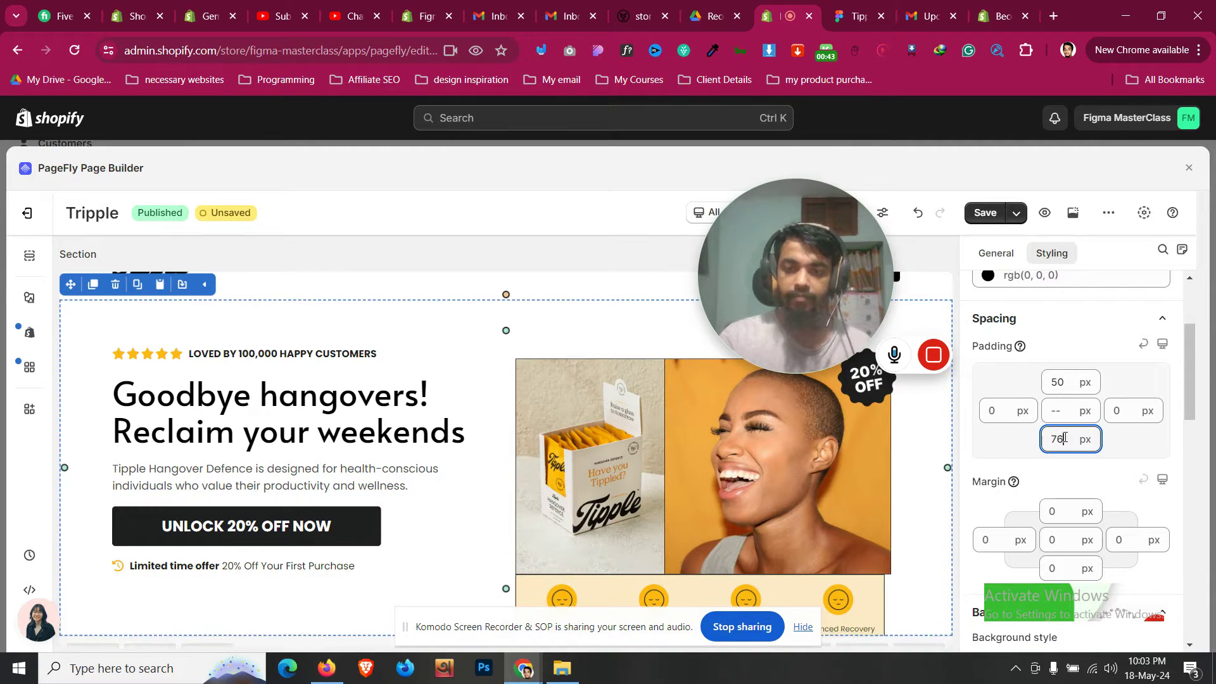
{"action": "key", "text": "Up"}
{"action": "key", "text": "Up"}
{"action": "key", "text": "Up"}
{"action": "key", "text": "Up"}
{"action": "key", "text": "Up"}
{"action": "key", "text": "Up"}
{"action": "key", "text": "Up"}
{"action": "key", "text": "Up"}
{"action": "key", "text": "Up"}
{"action": "key", "text": "Up"}
{"action": "key", "text": "Up"}
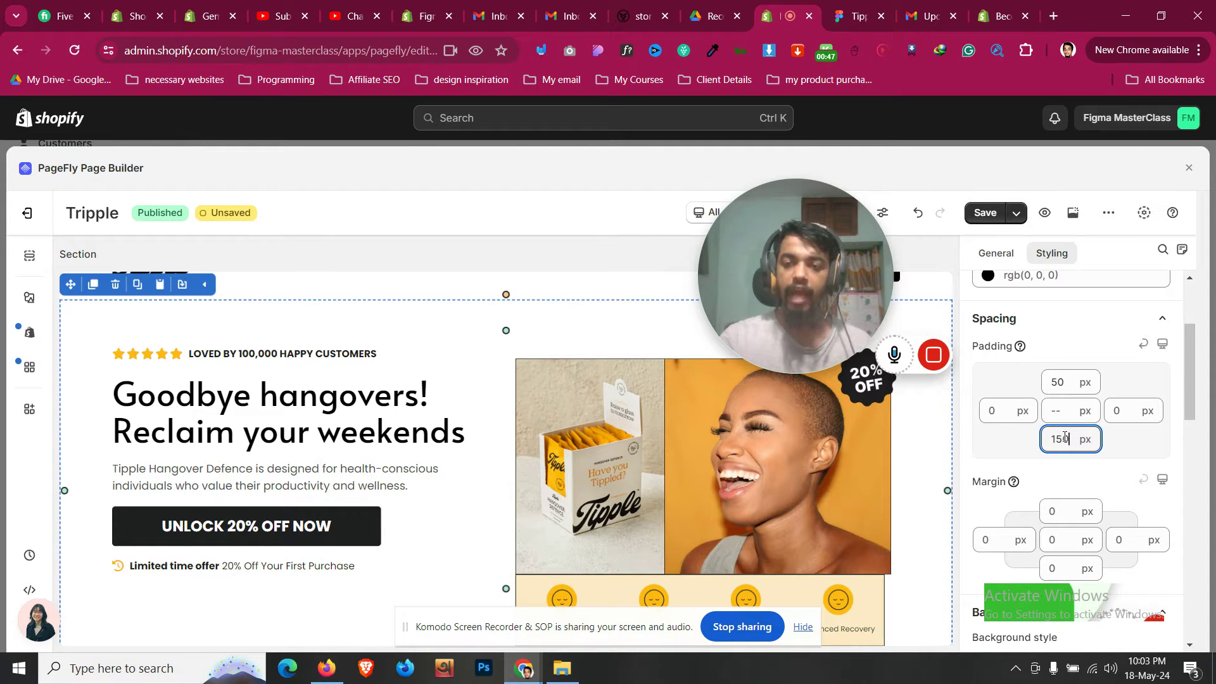
{"action": "scroll", "coordinate": [599, 506], "scroll_direction": "down", "scroll_amount": 1}
{"action": "scroll", "coordinate": [426, 434], "scroll_direction": "up", "scroll_amount": 3}
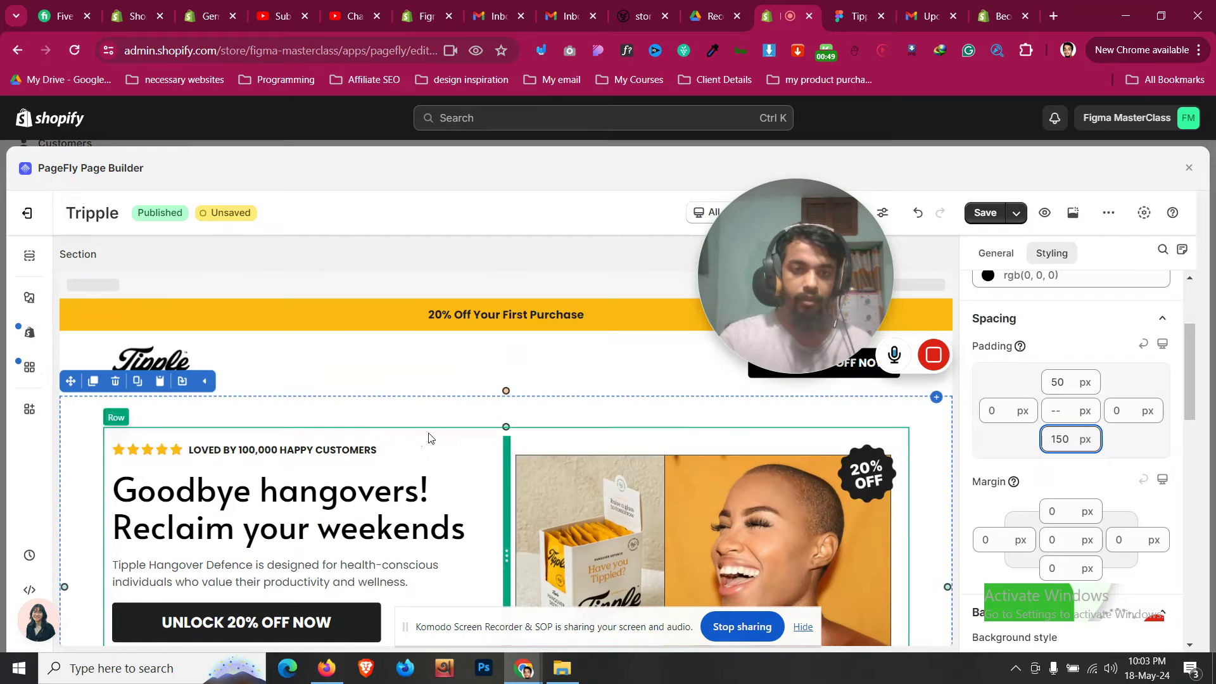
Give the feature icon row a -80 px top margin so it overlaps the product image
{"action": "left_click", "coordinate": [470, 436]}
{"action": "scroll", "coordinate": [474, 434], "scroll_direction": "down", "scroll_amount": 2}
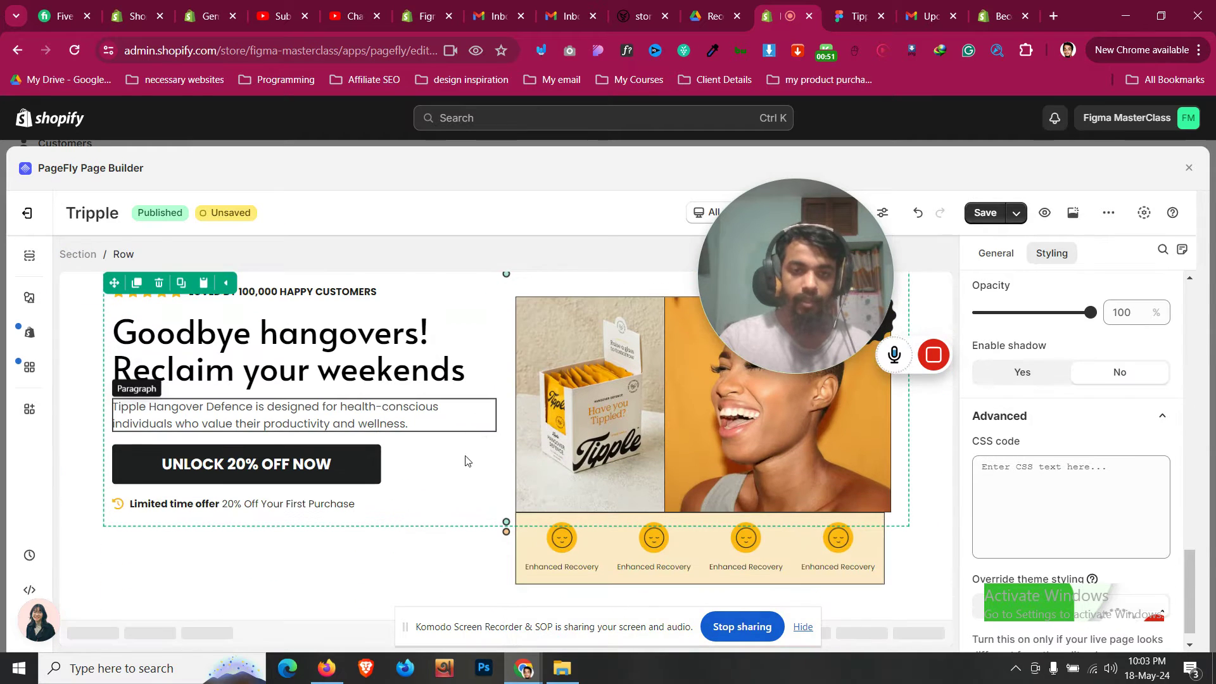
{"action": "left_click", "coordinate": [555, 521]}
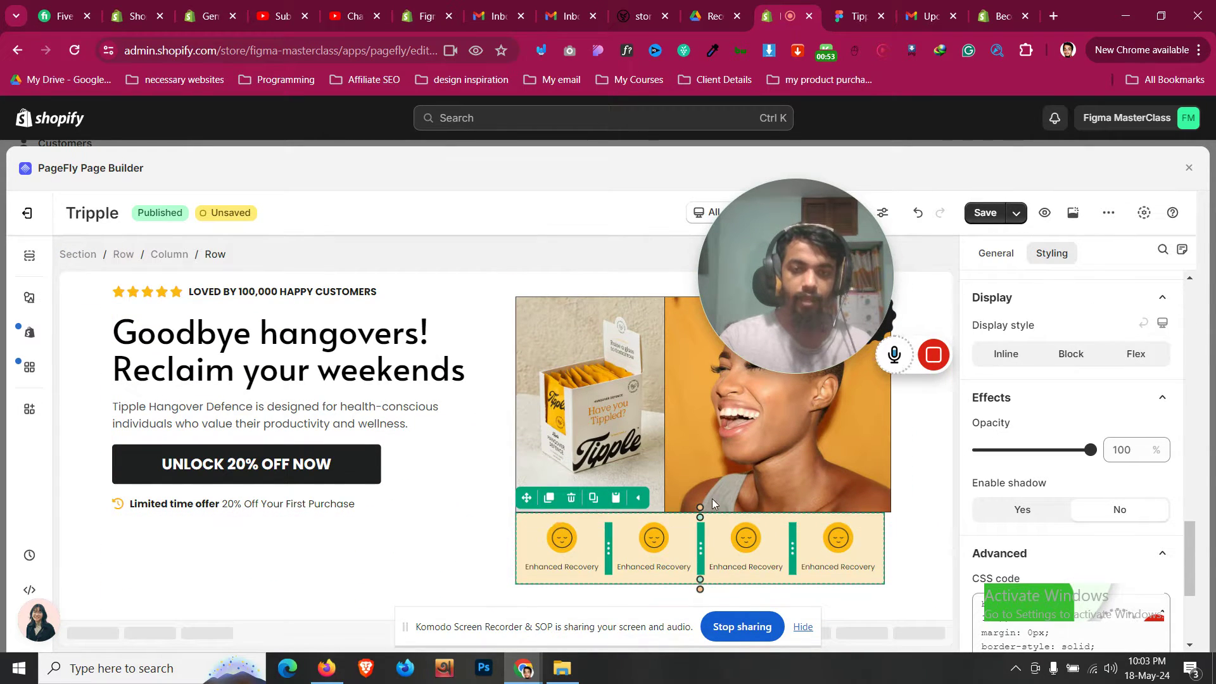
{"action": "scroll", "coordinate": [1097, 385], "scroll_direction": "up", "scroll_amount": 3}
{"action": "scroll", "coordinate": [1098, 384], "scroll_direction": "up", "scroll_amount": 10}
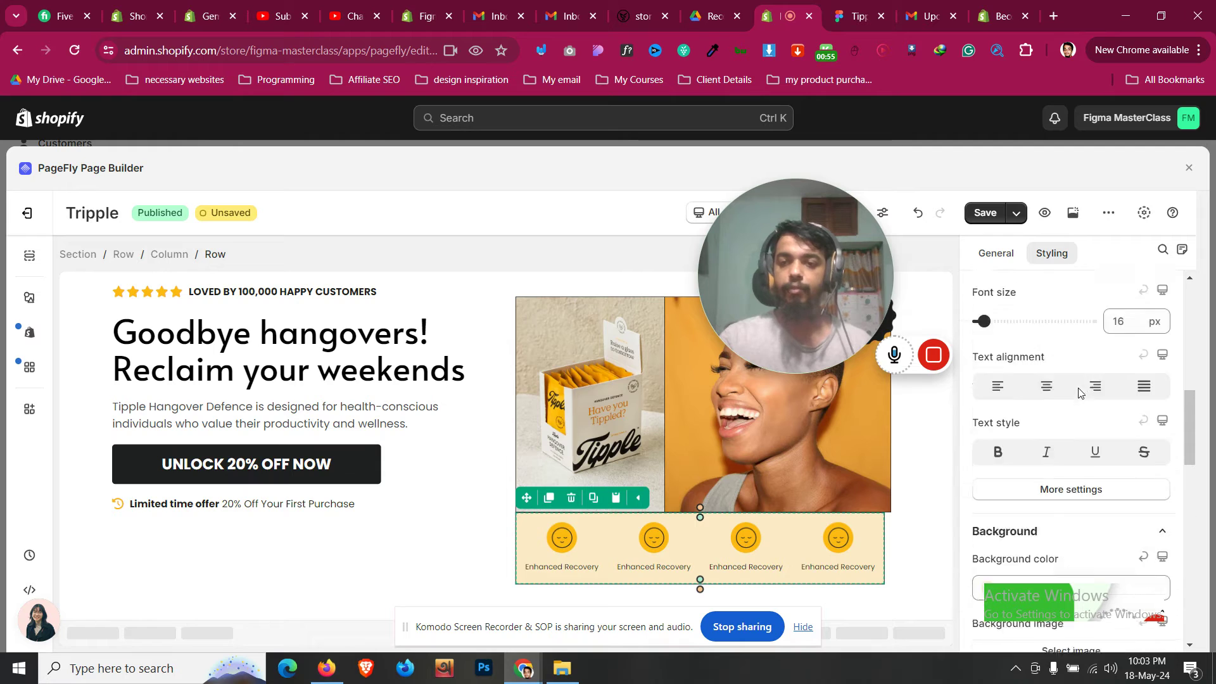
{"action": "scroll", "coordinate": [1066, 419], "scroll_direction": "down", "scroll_amount": 4}
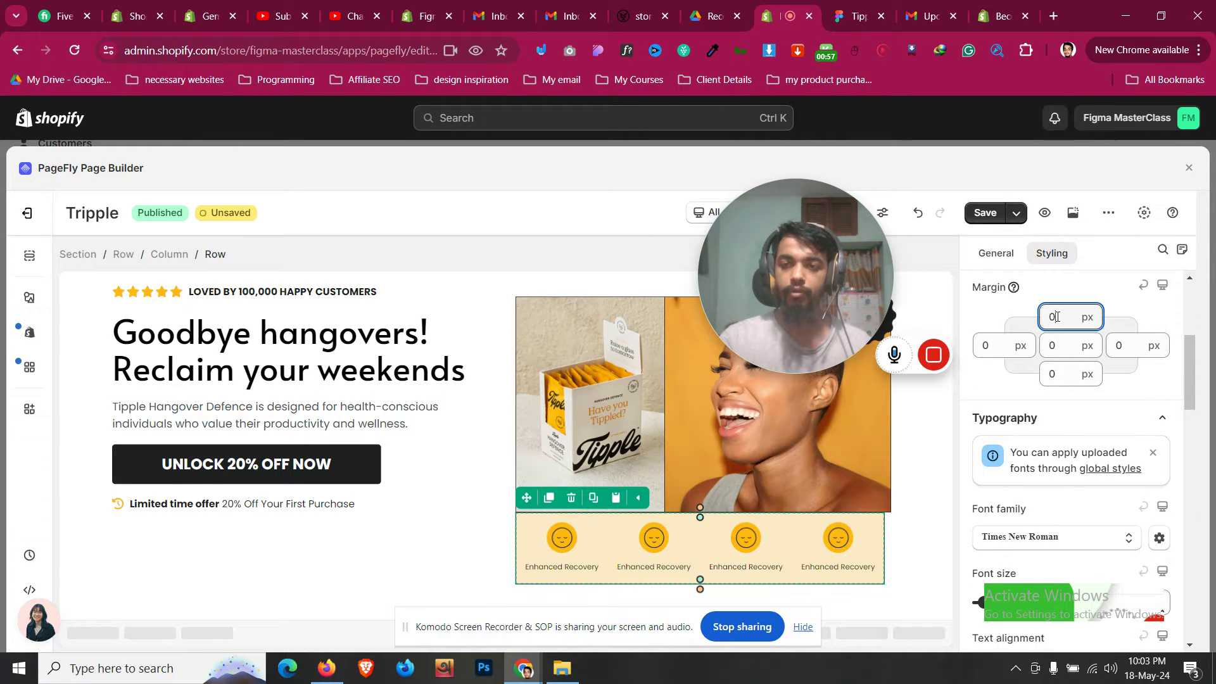
{"action": "key", "text": "Down"}
{"action": "key", "text": "Down"}
{"action": "key", "text": "Down"}
{"action": "key", "text": "Down"}
{"action": "key", "text": "Down"}
{"action": "key", "text": "Down"}
{"action": "key", "text": "Down"}
{"action": "key", "text": "Down"}
{"action": "key", "text": "Down"}
{"action": "key", "text": "Down"}
{"action": "key", "text": "Down"}
{"action": "key", "text": "Down"}
{"action": "key", "text": "Down"}
{"action": "key", "text": "Down"}
{"action": "key", "text": "Down"}
{"action": "key", "text": "Down"}
{"action": "key", "text": "Down"}
{"action": "key", "text": "Down"}
{"action": "key", "text": "Down"}
{"action": "key", "text": "Down"}
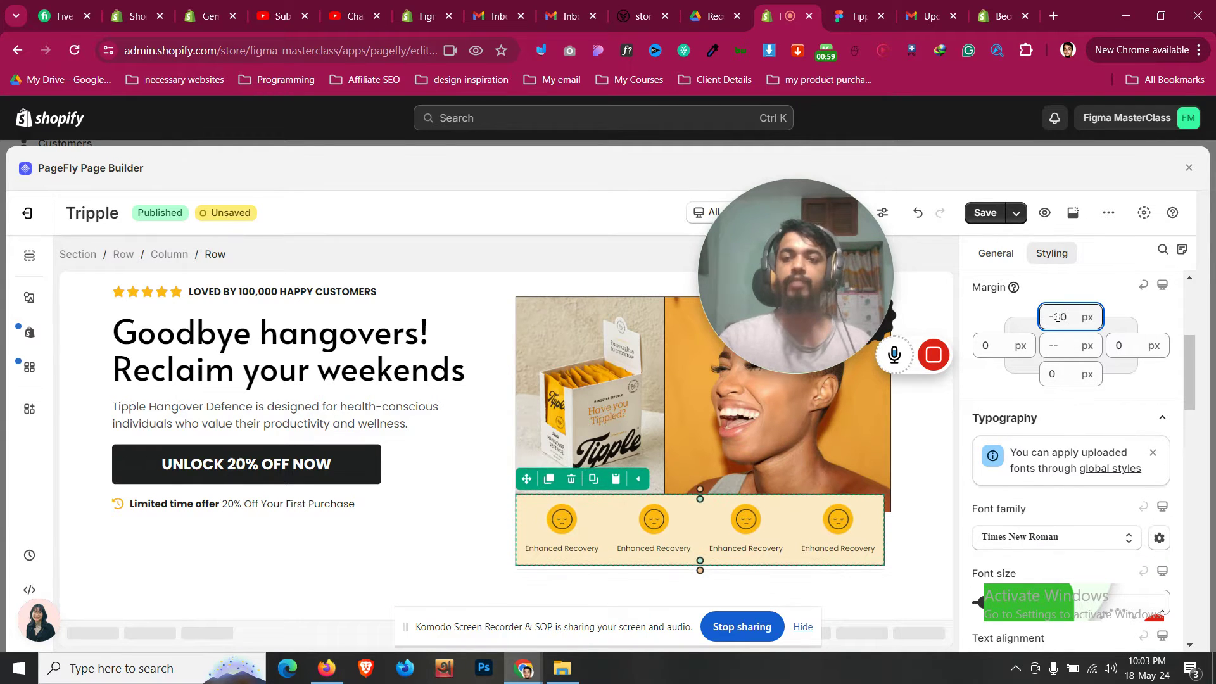
{"action": "key", "text": "Down"}
{"action": "key", "text": "Down"}
{"action": "key", "text": "Down"}
{"action": "key", "text": "Down"}
{"action": "key", "text": "Down"}
{"action": "key", "text": "Down"}
{"action": "key", "text": "Down"}
{"action": "key", "text": "Down"}
{"action": "key", "text": "Down"}
{"action": "key", "text": "Down"}
{"action": "key", "text": "Down"}
{"action": "key", "text": "Down"}
{"action": "key", "text": "Down"}
{"action": "key", "text": "Down"}
{"action": "key", "text": "Down"}
{"action": "key", "text": "Down"}
{"action": "key", "text": "Down"}
{"action": "key", "text": "Down"}
{"action": "key", "text": "Down"}
{"action": "key", "text": "Down"}
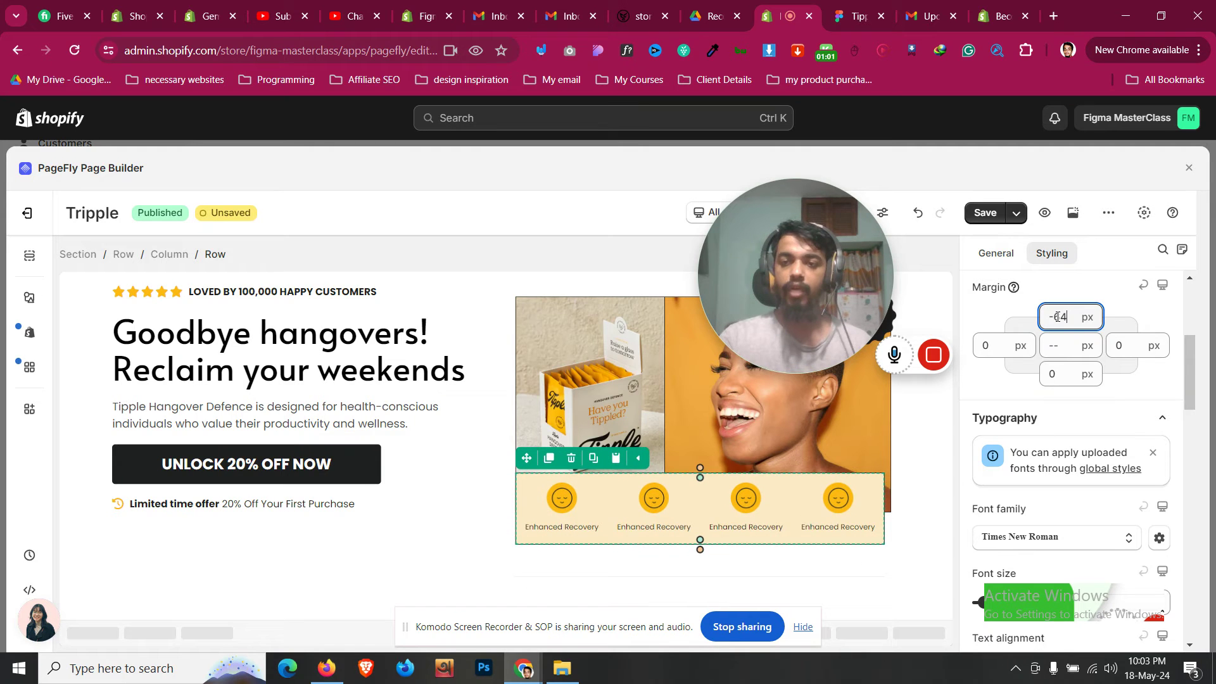
{"action": "key", "text": "Down"}
{"action": "key", "text": "Down"}
{"action": "key", "text": "Down"}
{"action": "key", "text": "Down"}
{"action": "key", "text": "Down"}
{"action": "key", "text": "Down"}
{"action": "key", "text": "Down"}
{"action": "key", "text": "Down"}
{"action": "key", "text": "Down"}
{"action": "key", "text": "Down"}
{"action": "key", "text": "Down"}
{"action": "key", "text": "Down"}
{"action": "key", "text": "Down"}
{"action": "key", "text": "Down"}
{"action": "key", "text": "Down"}
{"action": "key", "text": "Down"}
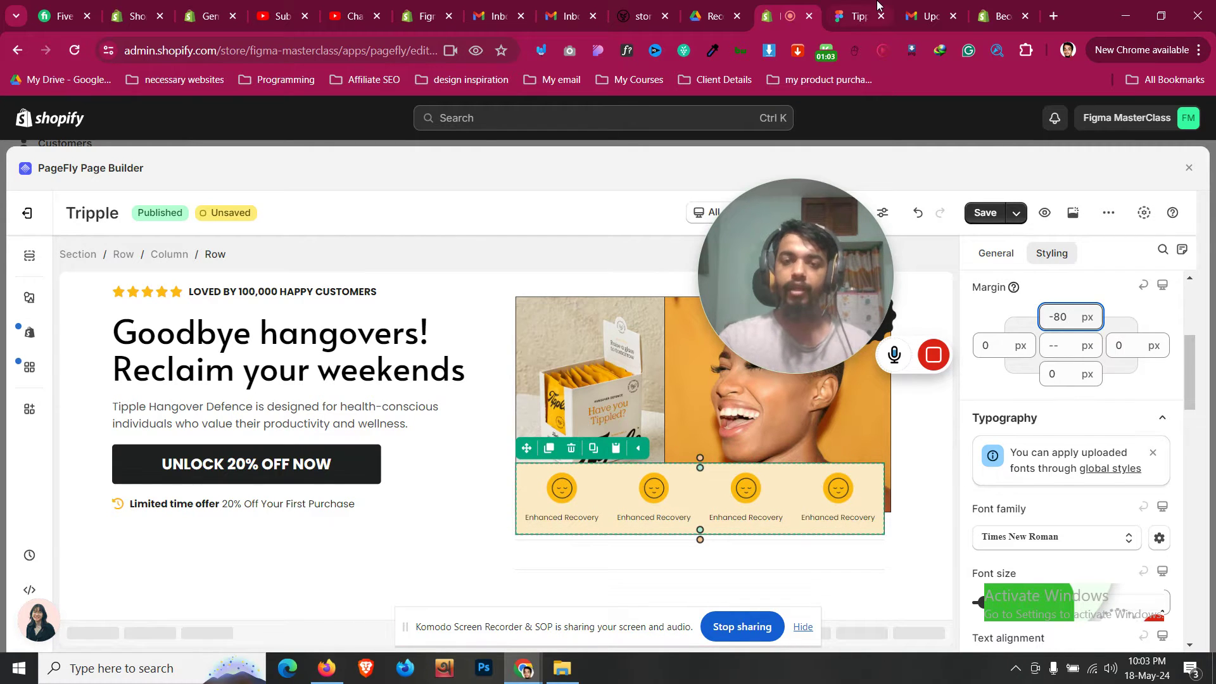
{"action": "left_click", "coordinate": [877, 5]}
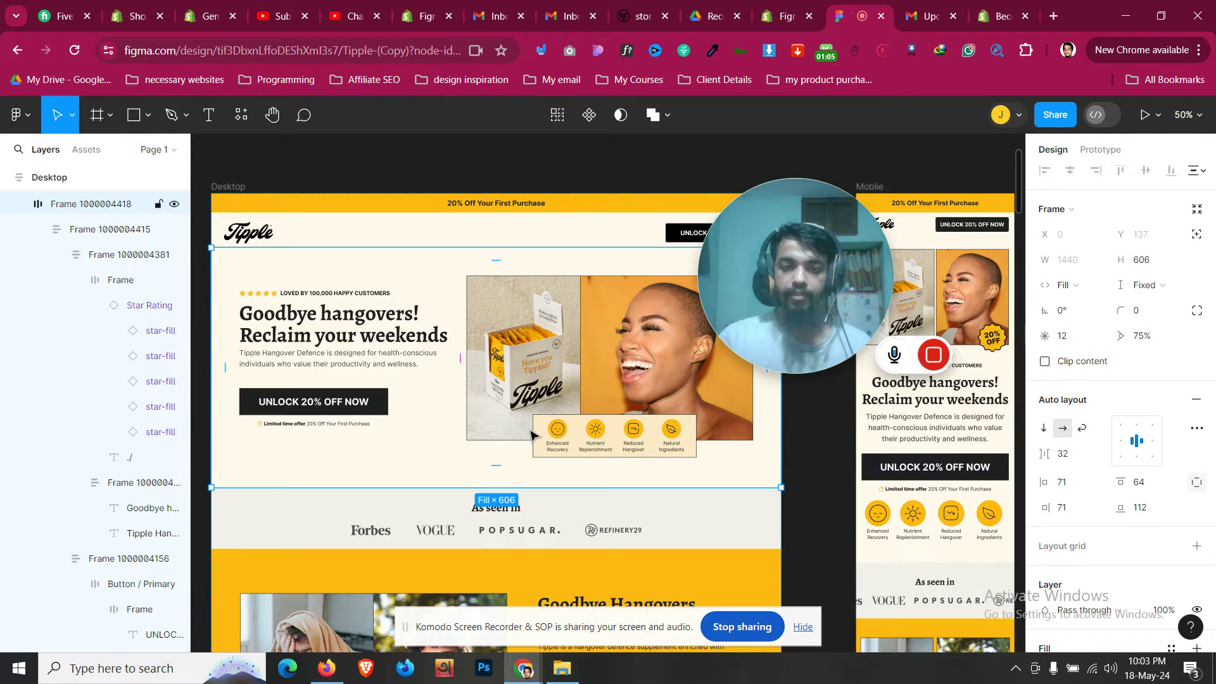
Set the icon row's margins to 70 px left and 80 px right
{"action": "left_click", "coordinate": [785, 16]}
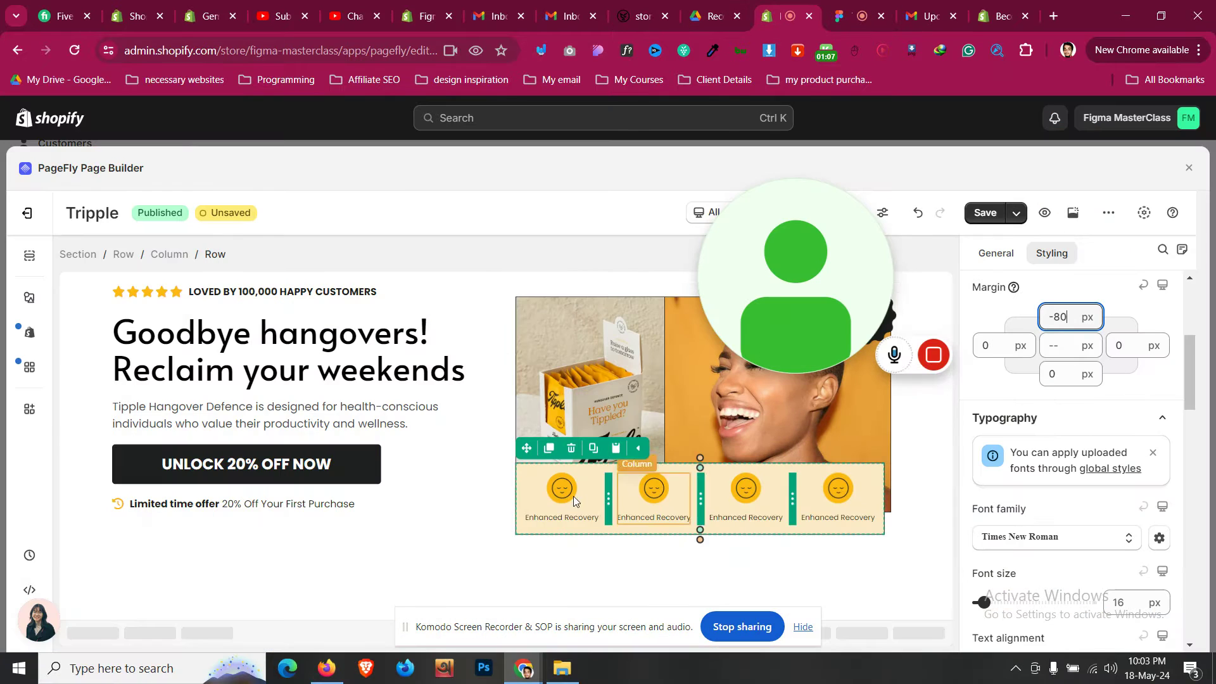
{"action": "left_click", "coordinate": [998, 346]}
{"action": "key", "text": "Up"}
{"action": "key", "text": "Up"}
{"action": "key", "text": "Up"}
{"action": "key", "text": "Up"}
{"action": "key", "text": "Up"}
{"action": "key", "text": "Up"}
{"action": "key", "text": "Up"}
{"action": "key", "text": "Up"}
{"action": "key", "text": "Up"}
{"action": "key", "text": "Up"}
{"action": "key", "text": "Up"}
{"action": "key", "text": "Up"}
{"action": "key", "text": "Up"}
{"action": "key", "text": "Up"}
{"action": "key", "text": "Up"}
{"action": "key", "text": "Up"}
{"action": "key", "text": "Up"}
{"action": "key", "text": "Up"}
{"action": "key", "text": "Up"}
{"action": "key", "text": "Up"}
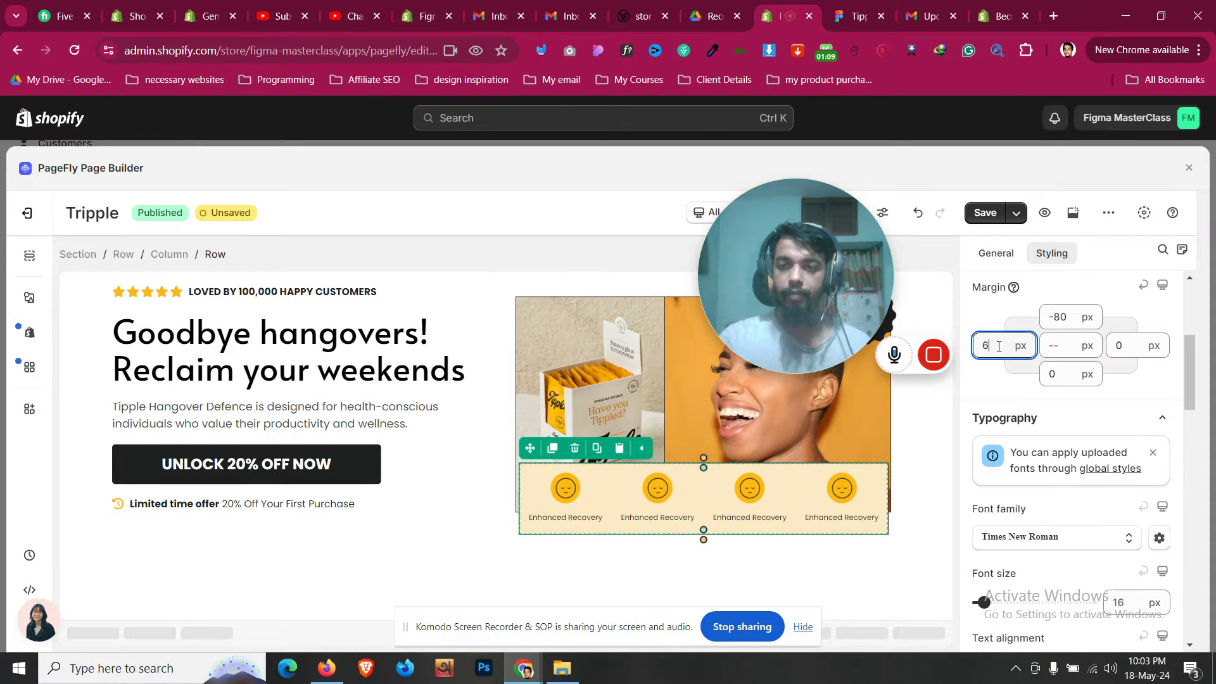
{"action": "key", "text": "Up"}
{"action": "key", "text": "Up"}
{"action": "key", "text": "Up"}
{"action": "key", "text": "Up"}
{"action": "key", "text": "Up"}
{"action": "key", "text": "Up"}
{"action": "key", "text": "Up"}
{"action": "key", "text": "Up"}
{"action": "key", "text": "Up"}
{"action": "key", "text": "Up"}
{"action": "key", "text": "Up"}
{"action": "key", "text": "Up"}
{"action": "key", "text": "Up"}
{"action": "key", "text": "Up"}
{"action": "key", "text": "Up"}
{"action": "key", "text": "Up"}
{"action": "key", "text": "Up"}
{"action": "key", "text": "Up"}
{"action": "key", "text": "Up"}
{"action": "key", "text": "Up"}
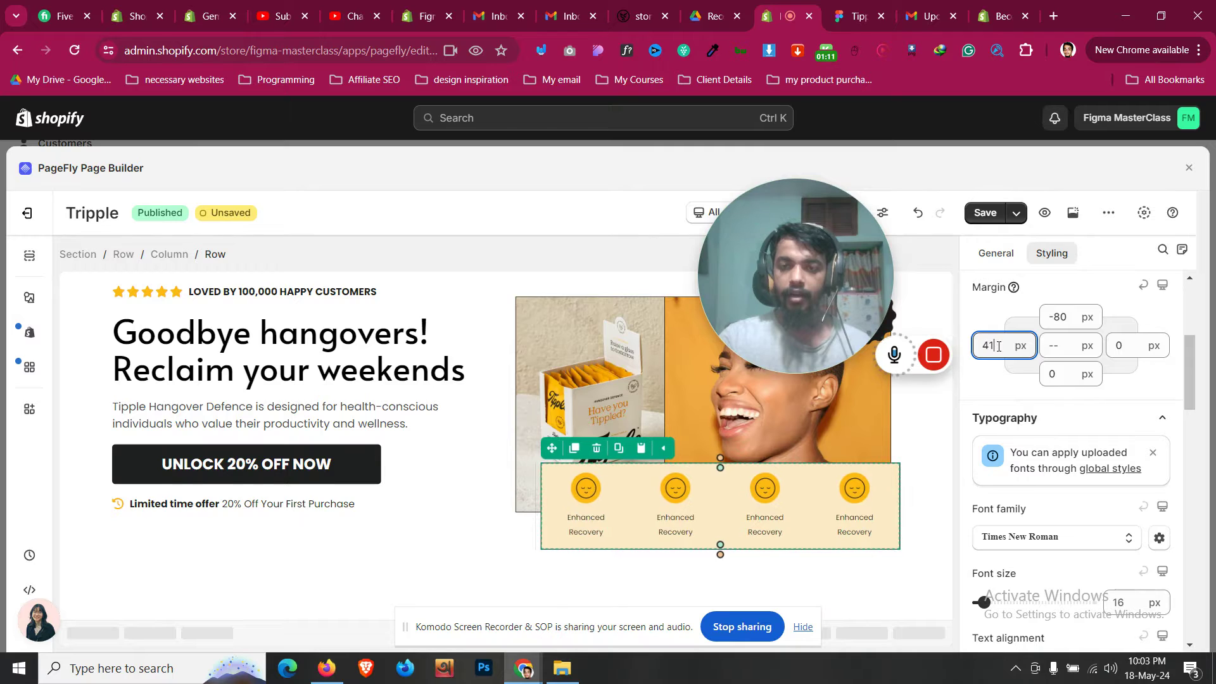
{"action": "left_click", "coordinate": [1111, 345]}
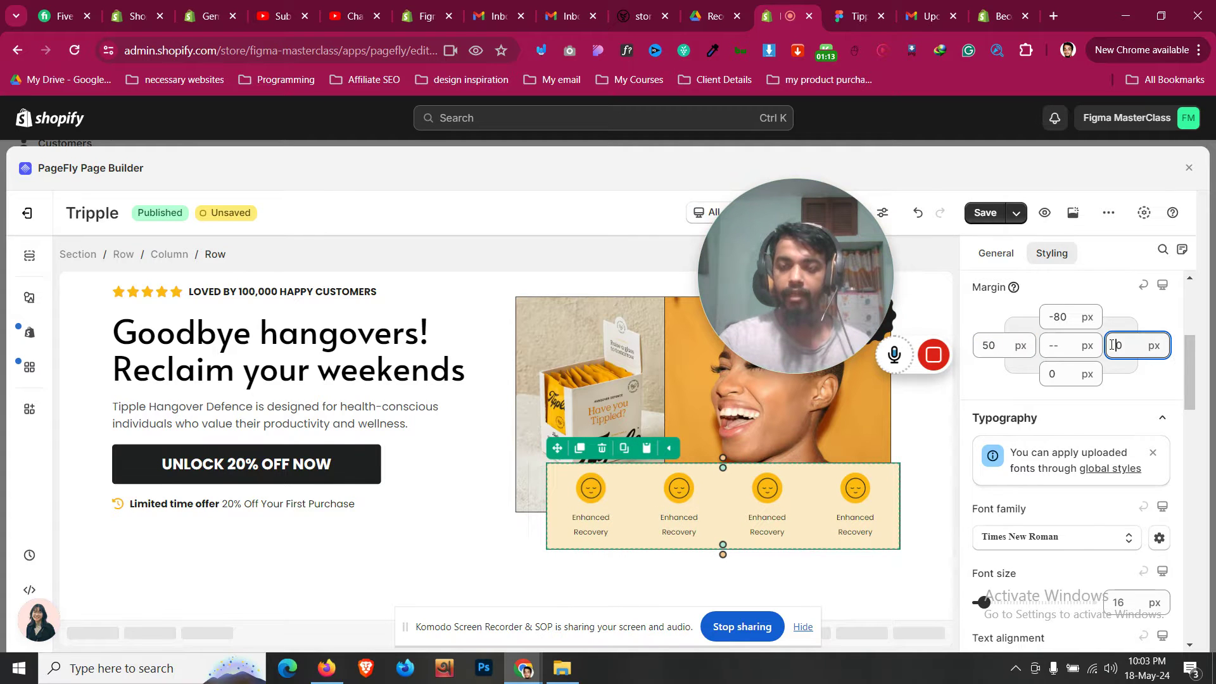
{"action": "key", "text": "Up"}
{"action": "key", "text": "Up"}
{"action": "key", "text": "Up"}
{"action": "key", "text": "Up"}
{"action": "key", "text": "Up"}
{"action": "key", "text": "Up"}
{"action": "key", "text": "Up"}
{"action": "key", "text": "Up"}
{"action": "key", "text": "Up"}
{"action": "key", "text": "Up"}
{"action": "key", "text": "Up"}
{"action": "key", "text": "Up"}
{"action": "key", "text": "Up"}
{"action": "key", "text": "Up"}
{"action": "key", "text": "Up"}
{"action": "key", "text": "Up"}
{"action": "key", "text": "Up"}
{"action": "key", "text": "Up"}
{"action": "key", "text": "Up"}
{"action": "key", "text": "Up"}
{"action": "key", "text": "Up"}
{"action": "key", "text": "Up"}
{"action": "key", "text": "Up"}
{"action": "key", "text": "Up"}
{"action": "key", "text": "Up"}
{"action": "key", "text": "Up"}
{"action": "key", "text": "Up"}
{"action": "key", "text": "Up"}
{"action": "key", "text": "Up"}
{"action": "key", "text": "Up"}
{"action": "key", "text": "Up"}
{"action": "key", "text": "Up"}
{"action": "key", "text": "Up"}
{"action": "key", "text": "Up"}
{"action": "key", "text": "Up"}
{"action": "key", "text": "Up"}
{"action": "key", "text": "Up"}
{"action": "key", "text": "Up"}
{"action": "key", "text": "Up"}
{"action": "key", "text": "Up"}
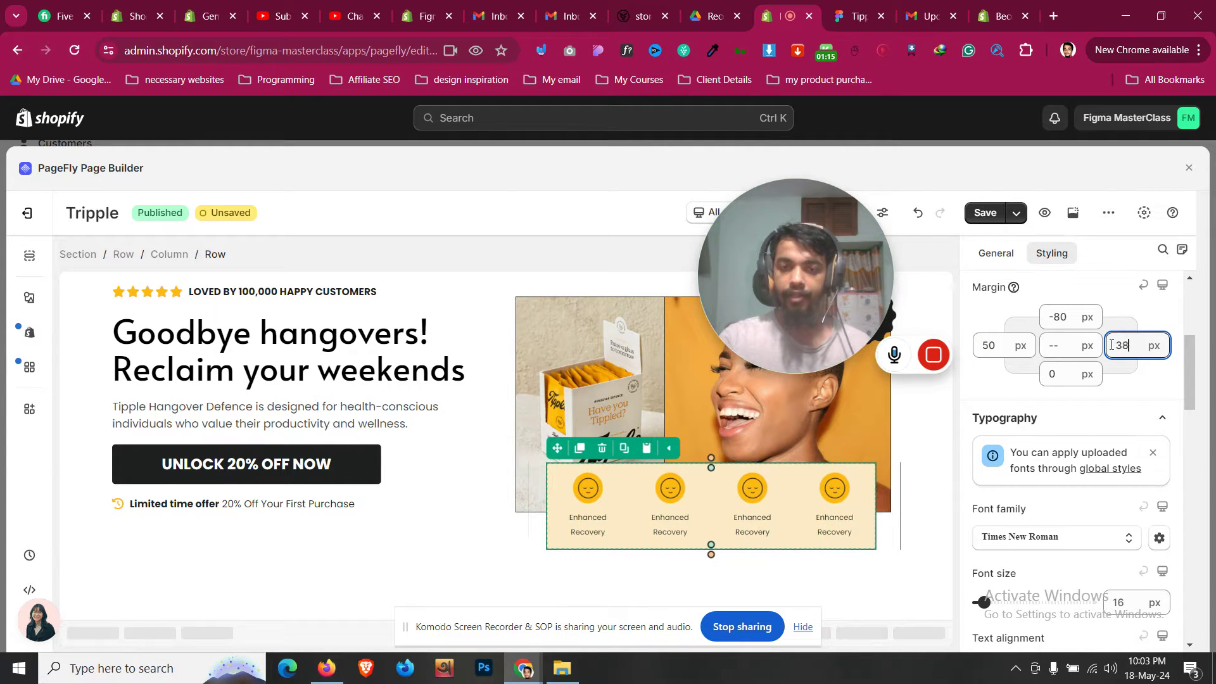
{"action": "key", "text": "Up"}
{"action": "key", "text": "Up"}
{"action": "key", "text": "Up"}
{"action": "key", "text": "Up"}
{"action": "key", "text": "Up"}
{"action": "key", "text": "Up"}
{"action": "key", "text": "Up"}
{"action": "key", "text": "Up"}
{"action": "key", "text": "Up"}
{"action": "key", "text": "Up"}
{"action": "key", "text": "Up"}
{"action": "key", "text": "Up"}
{"action": "key", "text": "Up"}
{"action": "key", "text": "Up"}
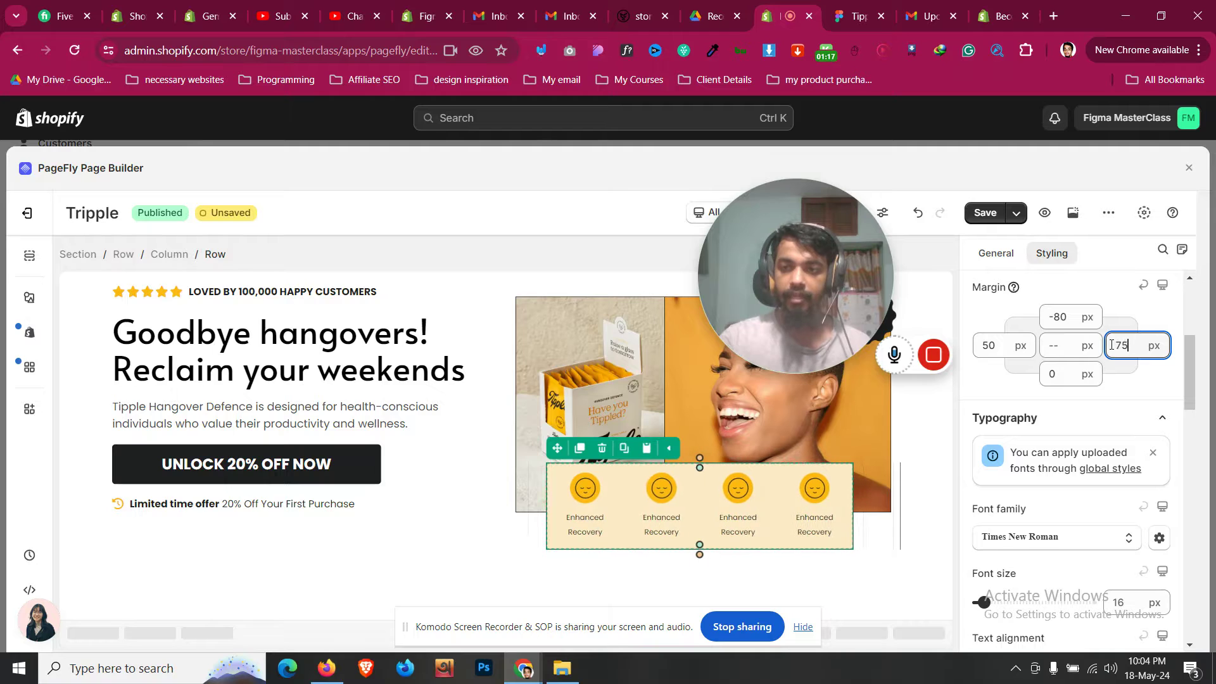
{"action": "left_click", "coordinate": [986, 345]}
{"action": "key", "text": "Up"}
{"action": "key", "text": "Up"}
{"action": "key", "text": "Up"}
{"action": "key", "text": "Up"}
{"action": "key", "text": "Up"}
{"action": "key", "text": "Up"}
{"action": "key", "text": "Up"}
{"action": "key", "text": "Up"}
{"action": "key", "text": "Up"}
{"action": "key", "text": "Up"}
{"action": "key", "text": "Up"}
{"action": "key", "text": "Up"}
{"action": "key", "text": "Up"}
{"action": "key", "text": "Up"}
{"action": "key", "text": "Up"}
{"action": "key", "text": "Up"}
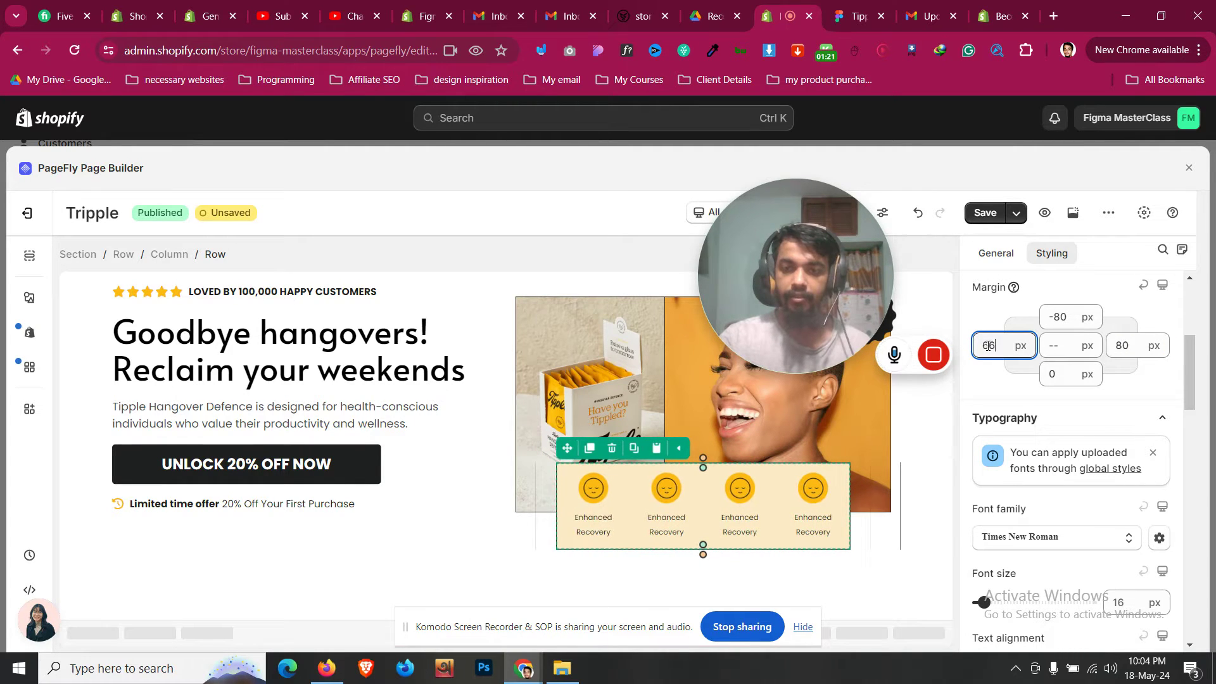
{"action": "key", "text": "Up"}
{"action": "key", "text": "Up"}
{"action": "key", "text": "Up"}
{"action": "key", "text": "Up"}
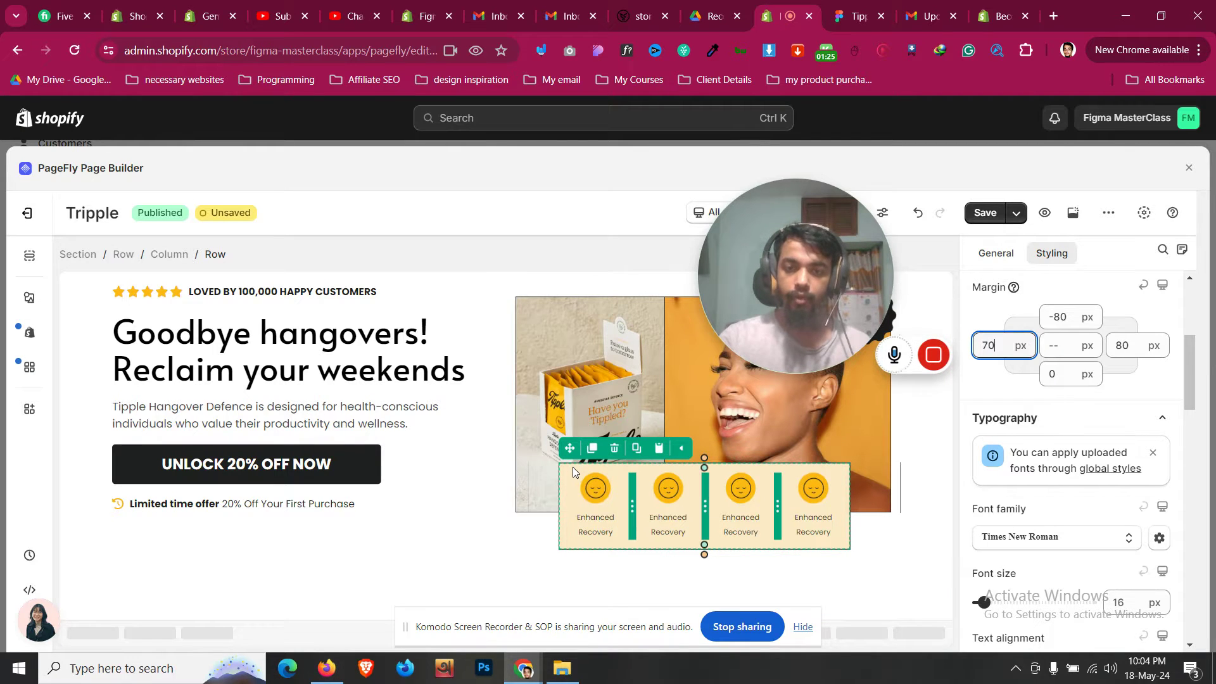
{"action": "left_click", "coordinate": [1013, 259]}
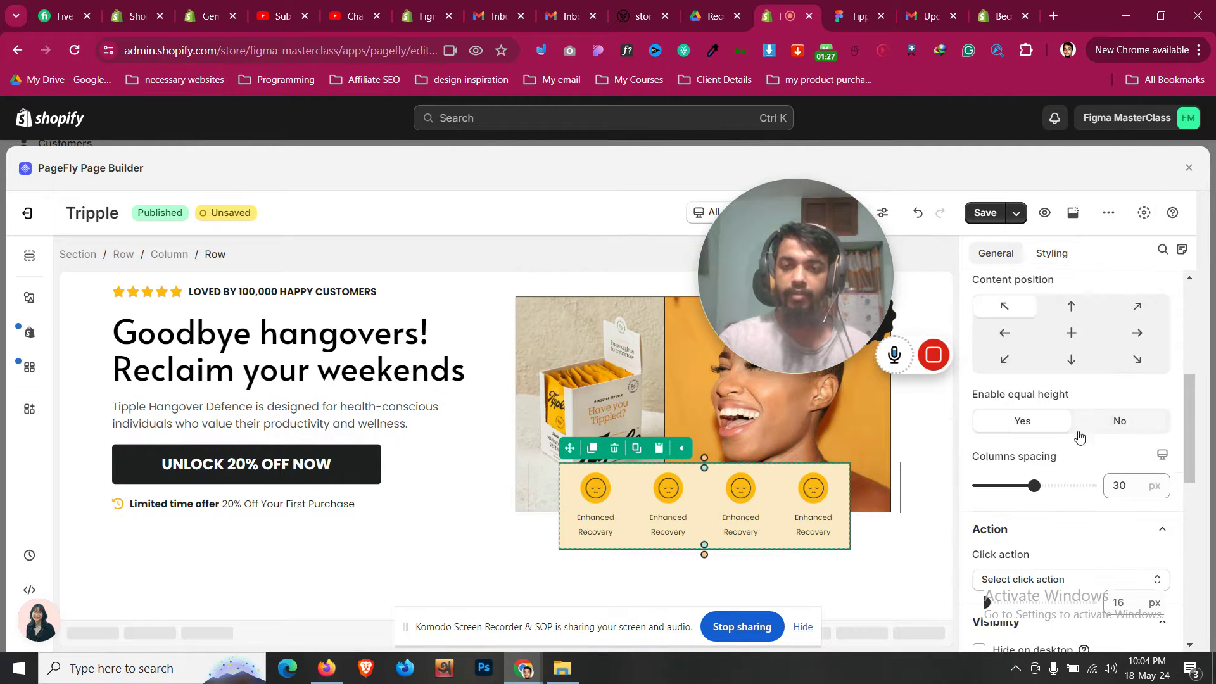
Reduce the spacing between the icon columns to about 12
{"action": "double_click", "coordinate": [1122, 485]}
{"action": "type", "text": "12"}
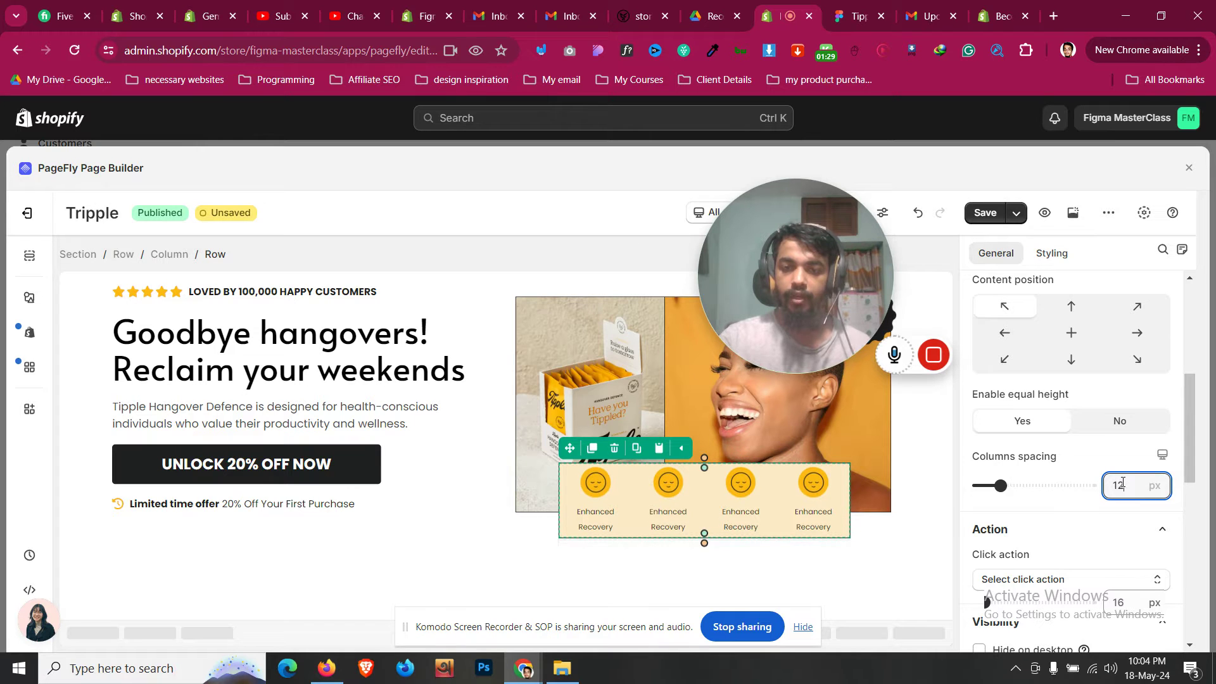
{"action": "key", "text": "Down"}
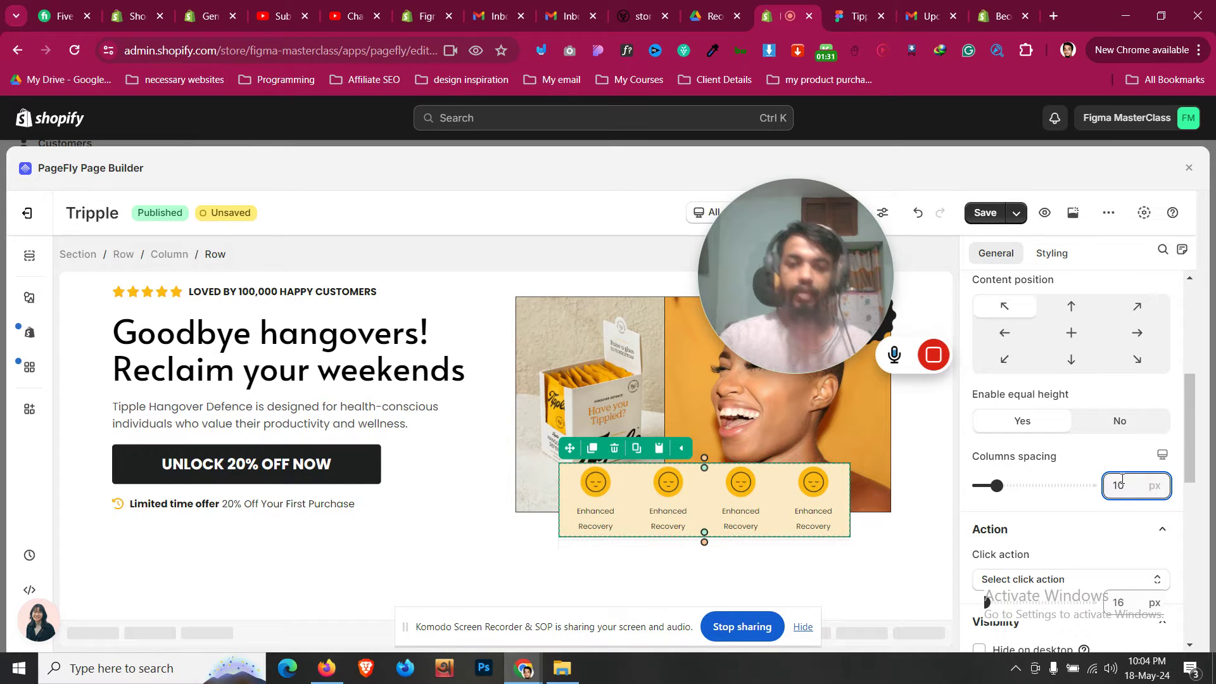
Add 10 top and 9 bottom padding inside the icon row
{"action": "left_click", "coordinate": [1051, 253]}
{"action": "scroll", "coordinate": [1090, 475], "scroll_direction": "up", "scroll_amount": 4}
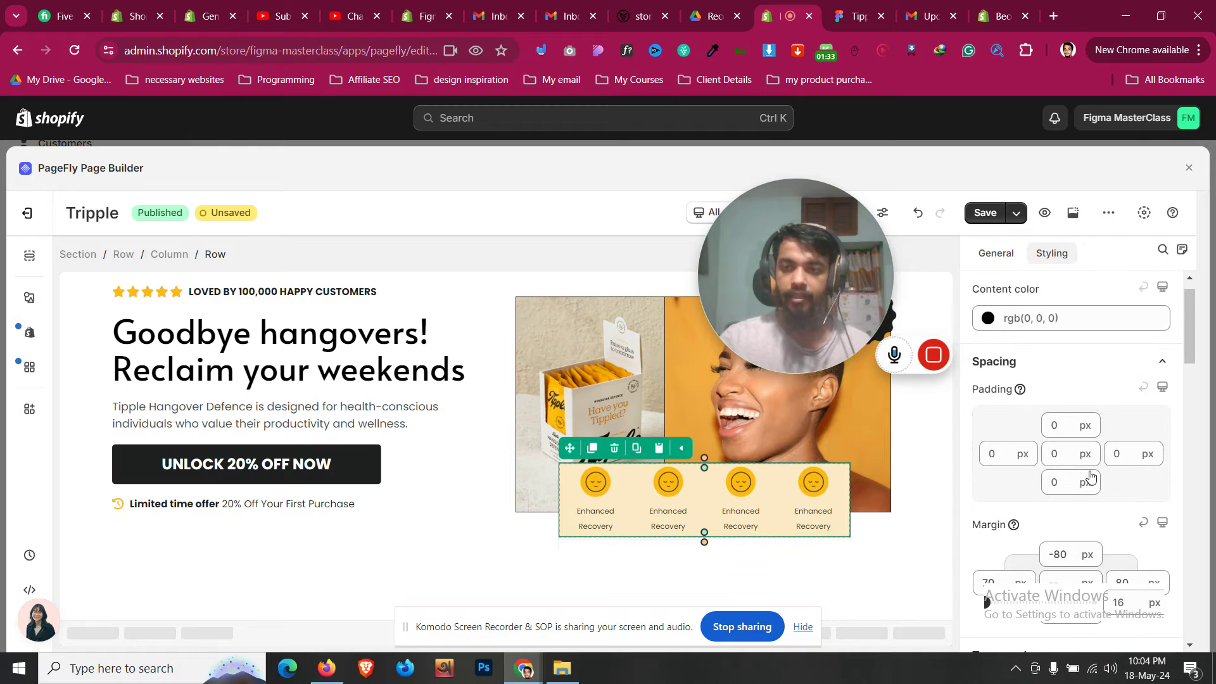
{"action": "left_click", "coordinate": [1059, 419]}
{"action": "type", "text": "10"}
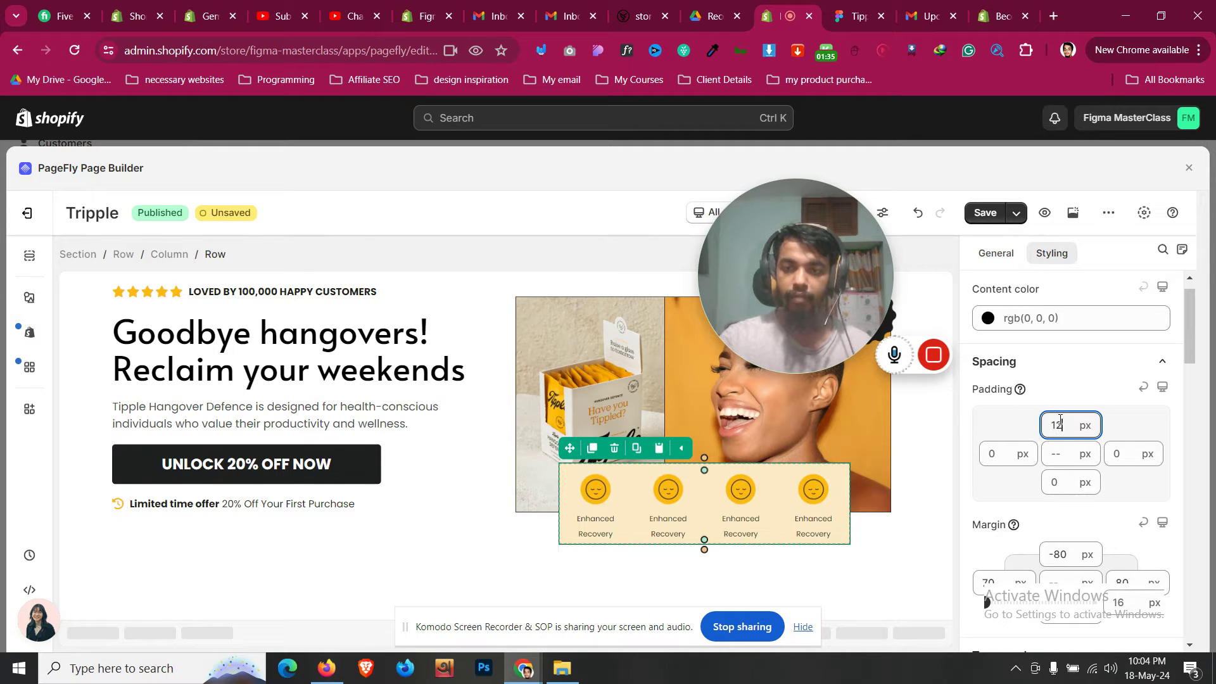
{"action": "left_click", "coordinate": [1063, 483]}
{"action": "type", "text": "9"}
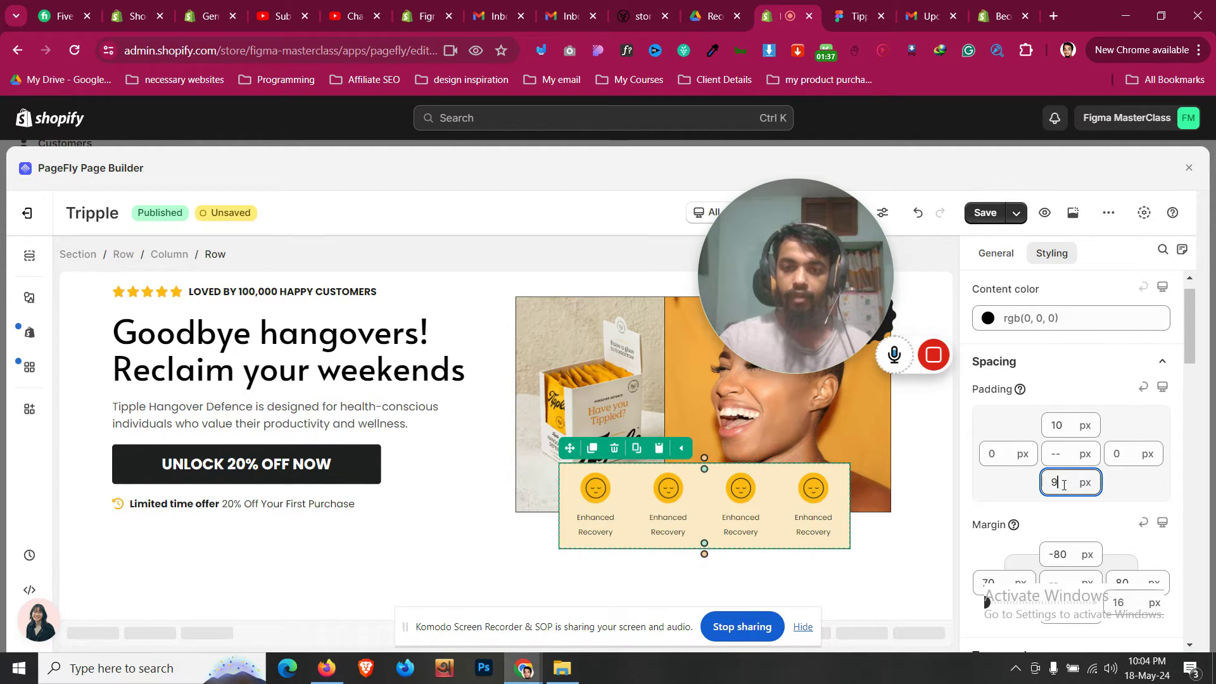
After comparing with Figma, bring the icon row's top and bottom padding down to 5 px
{"action": "left_click", "coordinate": [877, 5]}
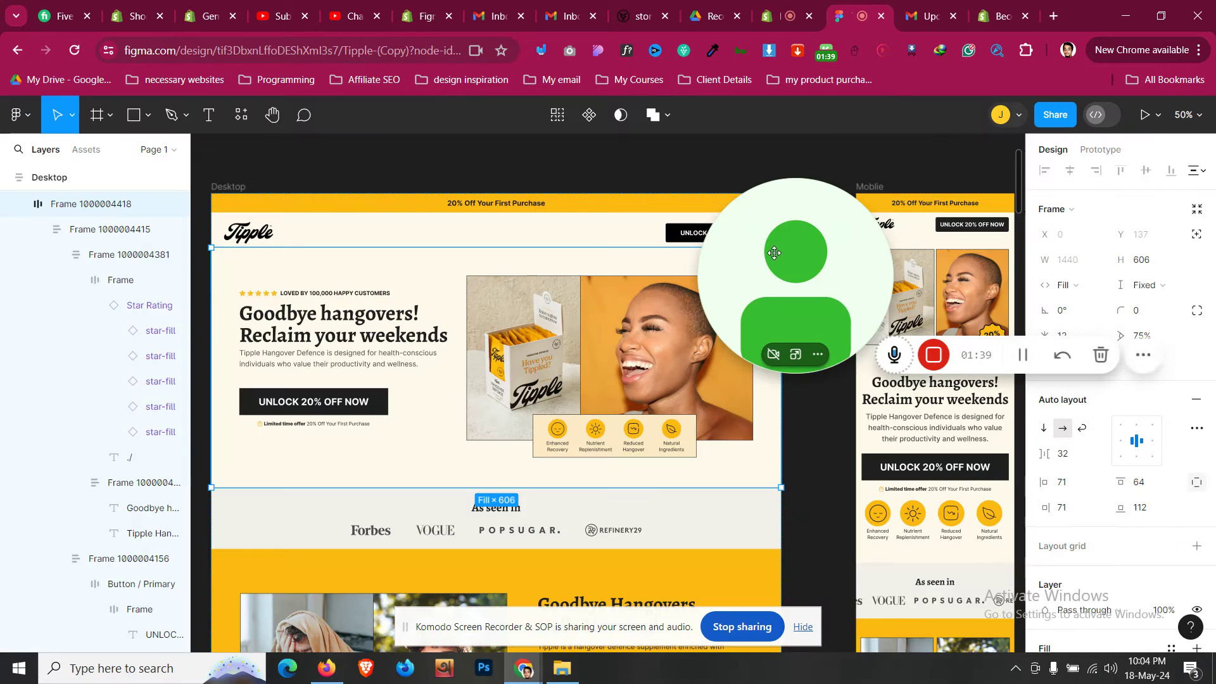
{"action": "left_click", "coordinate": [785, 16]}
{"action": "key", "text": "Down"}
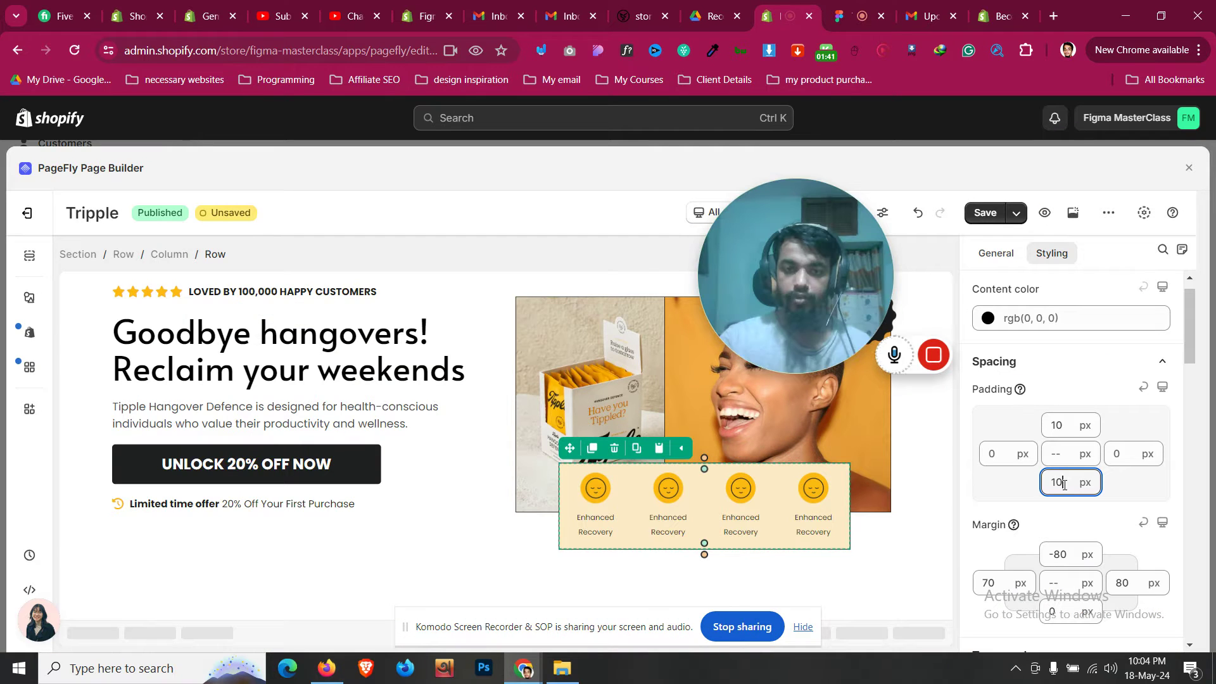
{"action": "key", "text": "Down"}
{"action": "key", "text": "Down"}
{"action": "key", "text": "Down"}
{"action": "key", "text": "Down"}
{"action": "key", "text": "Down"}
{"action": "left_click", "coordinate": [1059, 425]}
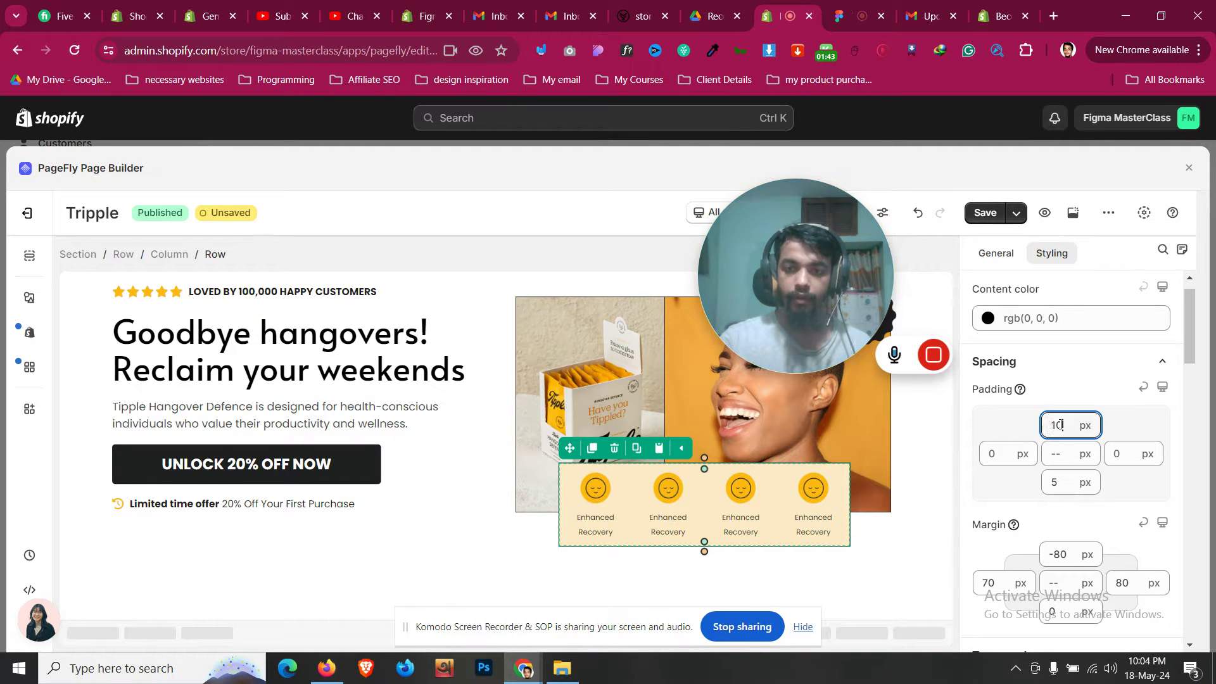
{"action": "key", "text": "Down"}
{"action": "key", "text": "Down"}
{"action": "key", "text": "Down"}
{"action": "key", "text": "Down"}
{"action": "key", "text": "Down"}
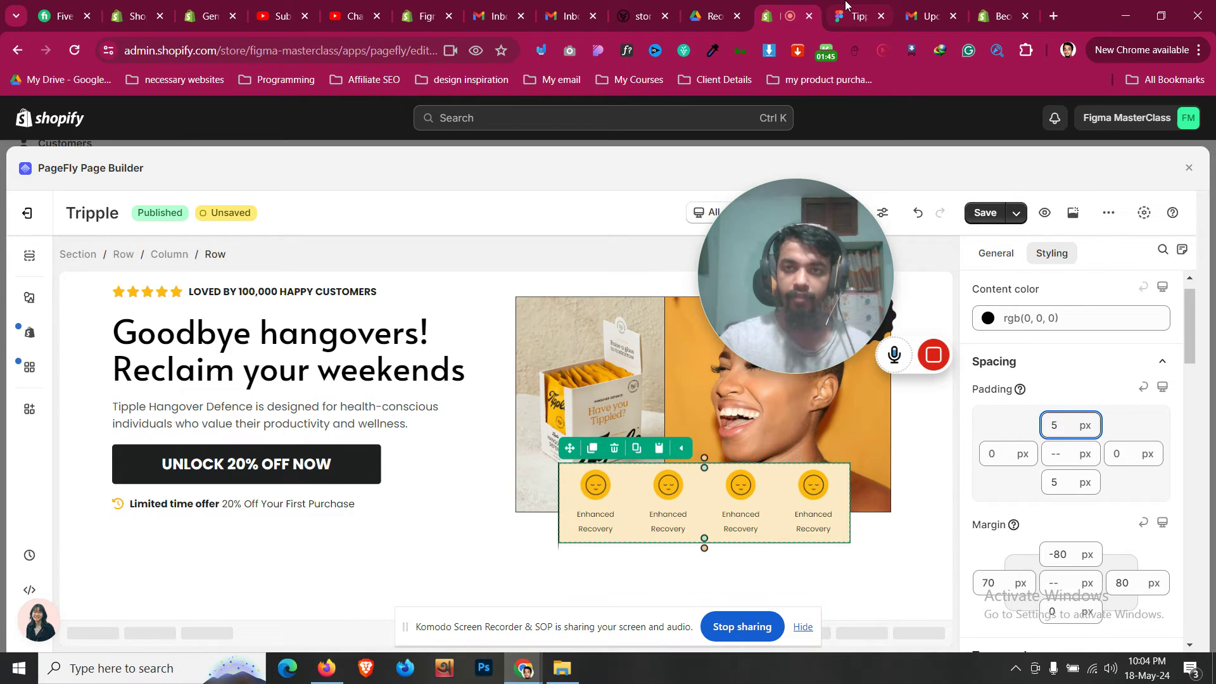
{"action": "left_click", "coordinate": [858, 15]}
{"action": "left_click", "coordinate": [786, 16]}
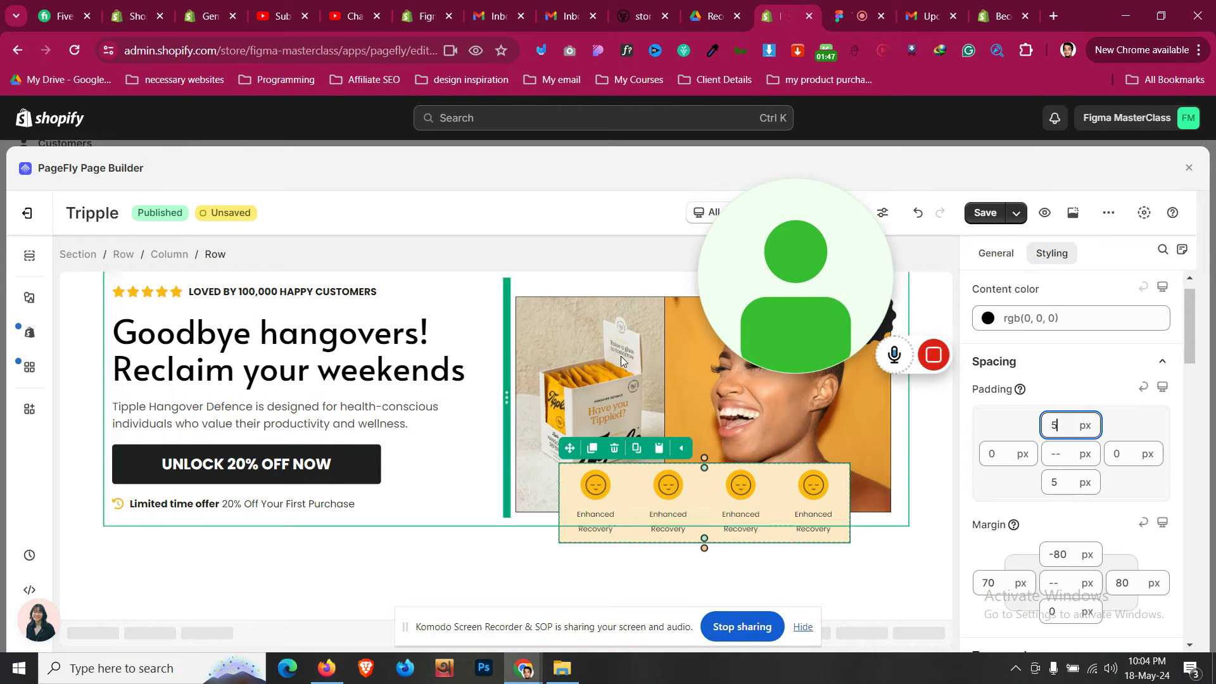
Set the first Enhanced Recovery label to Medium weight and 14 px font size
{"action": "left_click", "coordinate": [585, 519]}
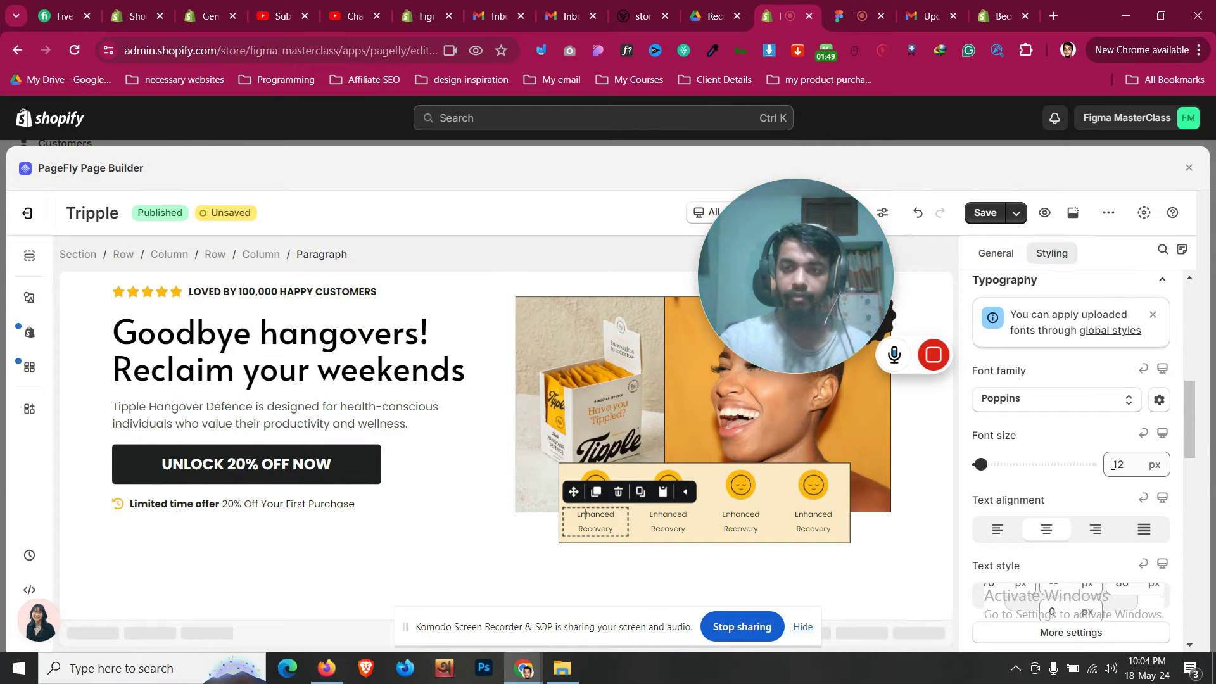
{"action": "scroll", "coordinate": [1112, 464], "scroll_direction": "down", "scroll_amount": 4}
{"action": "left_click", "coordinate": [1070, 394]}
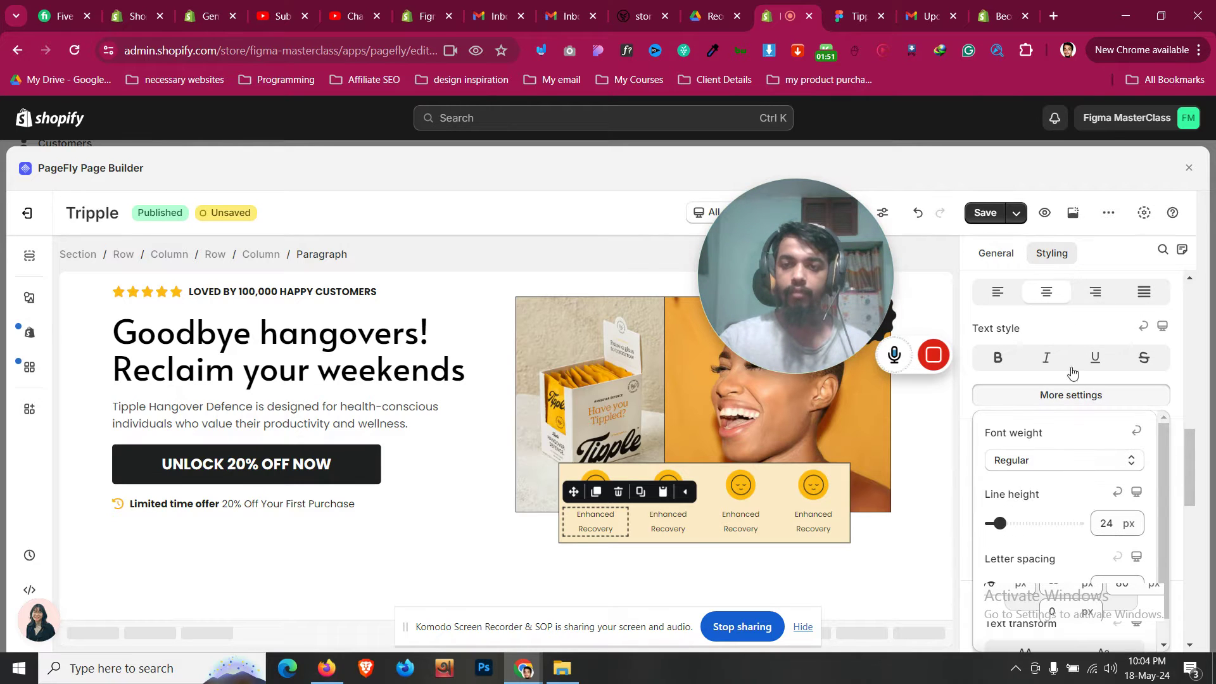
{"action": "left_click", "coordinate": [1062, 465]}
{"action": "left_click", "coordinate": [1042, 324]}
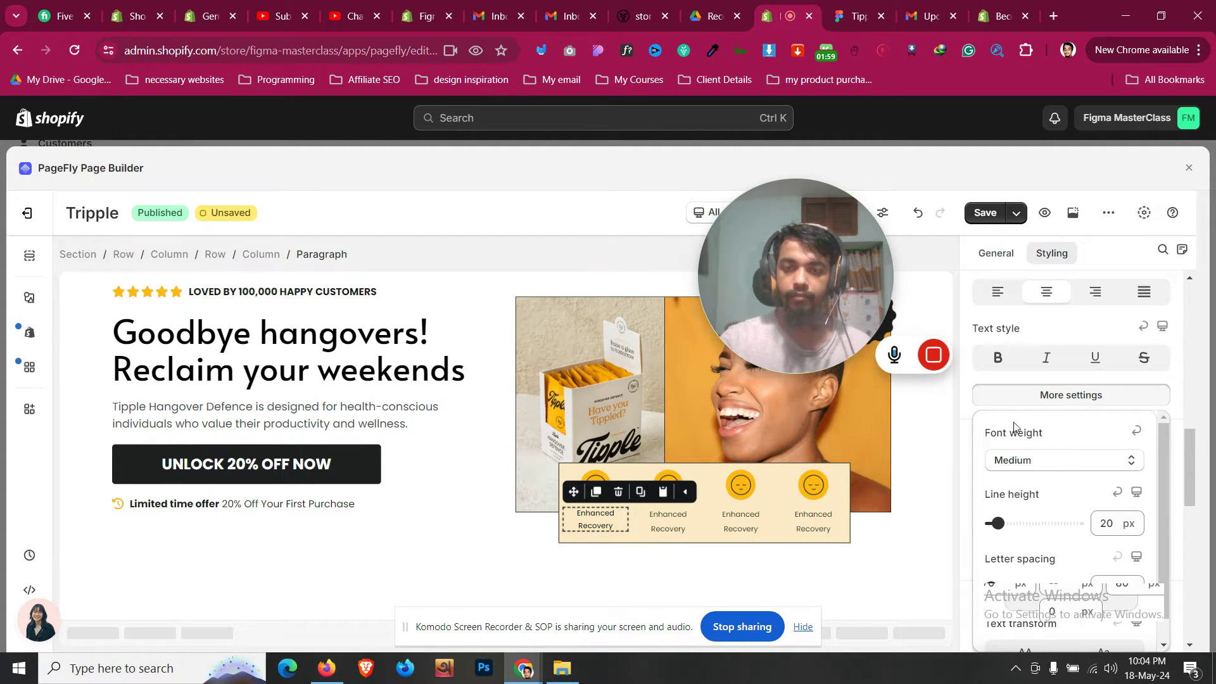
{"action": "left_click", "coordinate": [1077, 395]}
{"action": "scroll", "coordinate": [1081, 456], "scroll_direction": "down", "scroll_amount": 5}
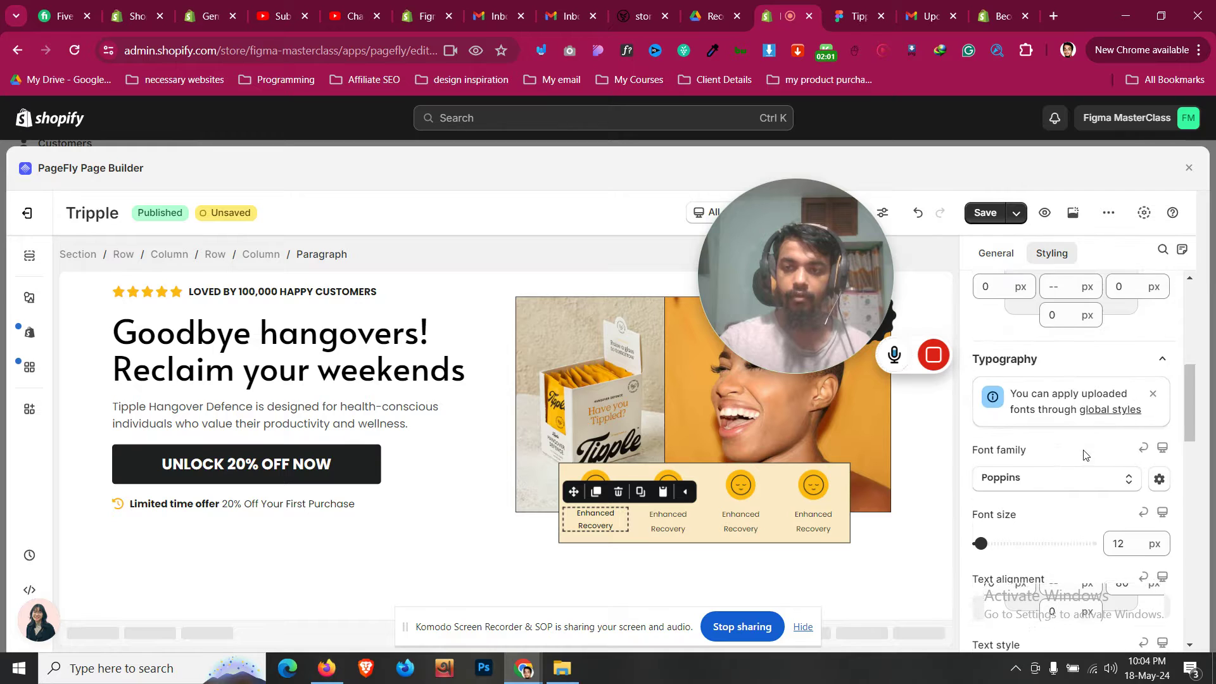
{"action": "scroll", "coordinate": [1084, 455], "scroll_direction": "up", "scroll_amount": 4}
{"action": "scroll", "coordinate": [1090, 448], "scroll_direction": "down", "scroll_amount": 1}
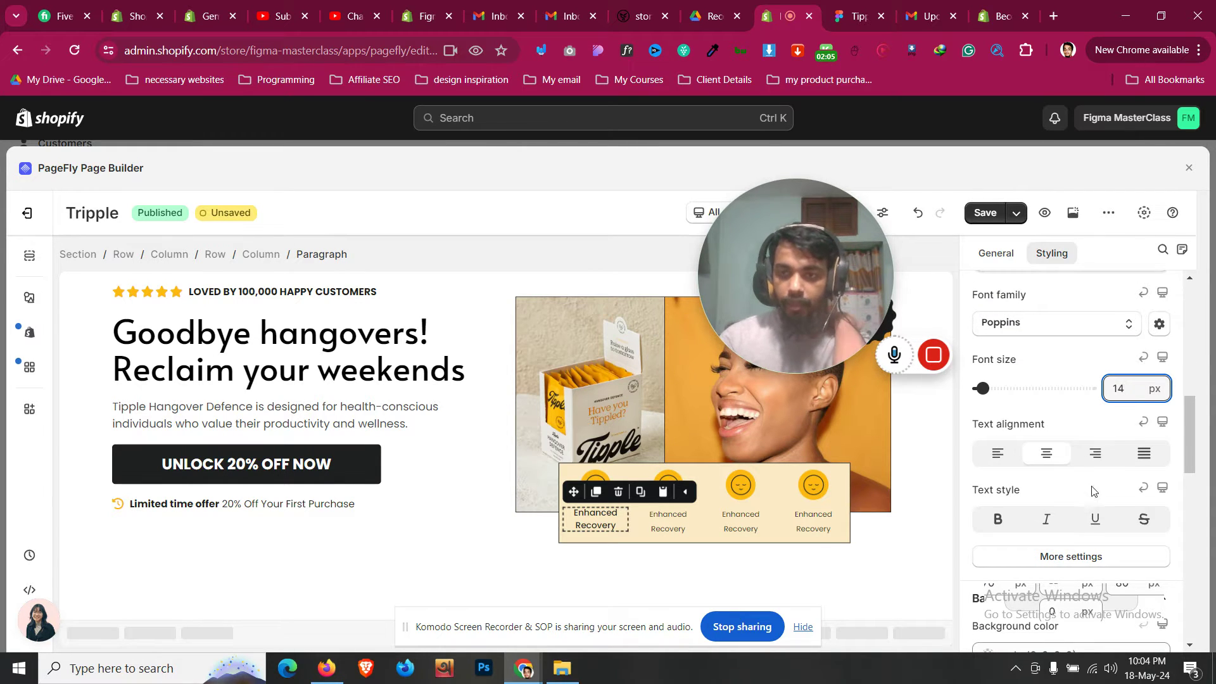
{"action": "left_click", "coordinate": [1094, 560]}
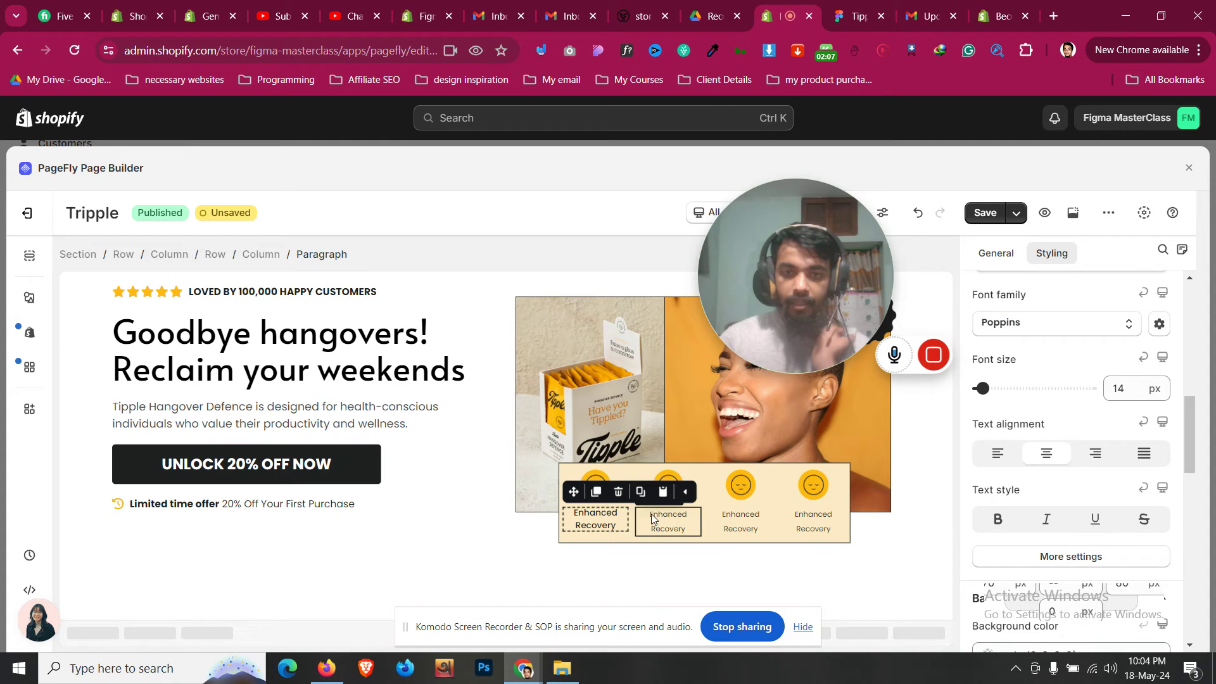
Copy the first label's style and paste it onto the other three Enhanced Recovery labels
{"action": "left_click", "coordinate": [643, 497]}
{"action": "left_click", "coordinate": [666, 521]}
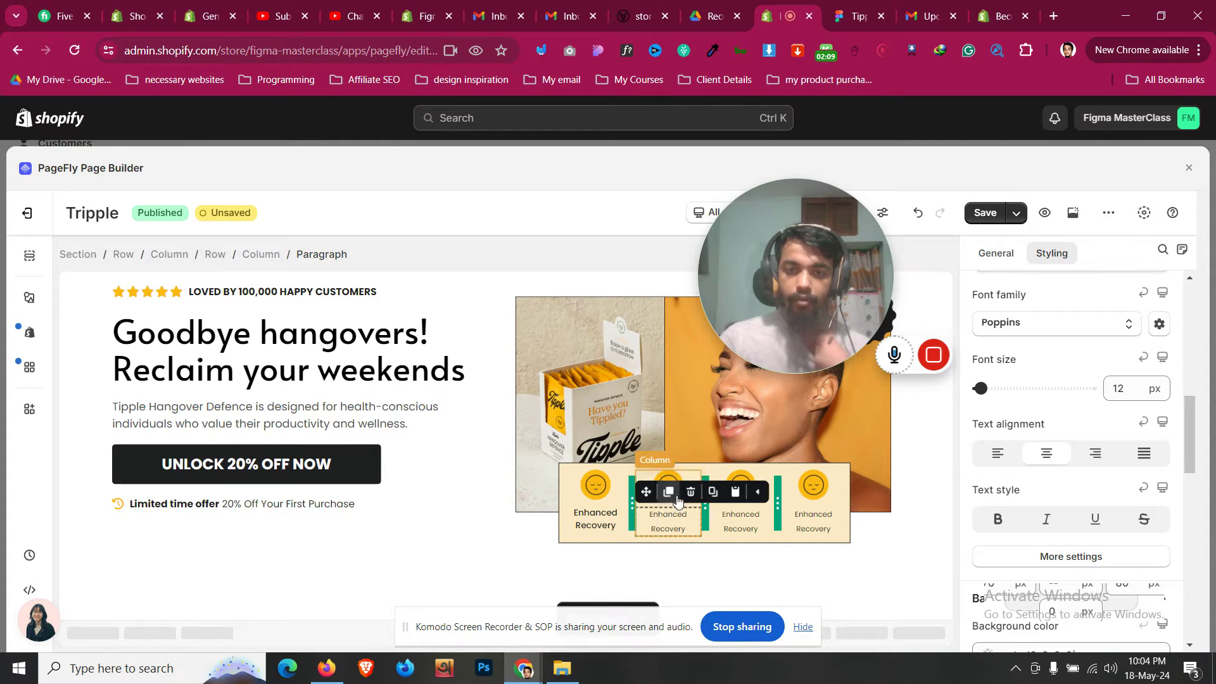
{"action": "left_click", "coordinate": [735, 492]}
{"action": "left_click", "coordinate": [735, 526]}
{"action": "left_click", "coordinate": [807, 491]}
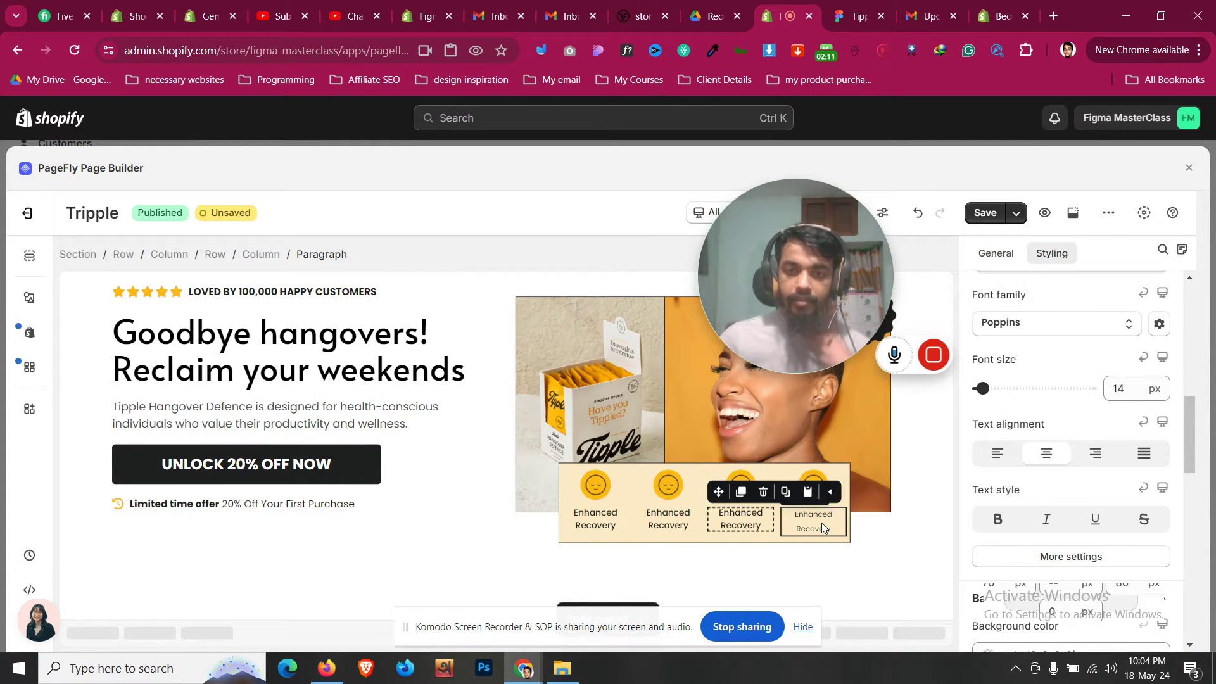
{"action": "left_click", "coordinate": [816, 522]}
{"action": "left_click", "coordinate": [880, 492]}
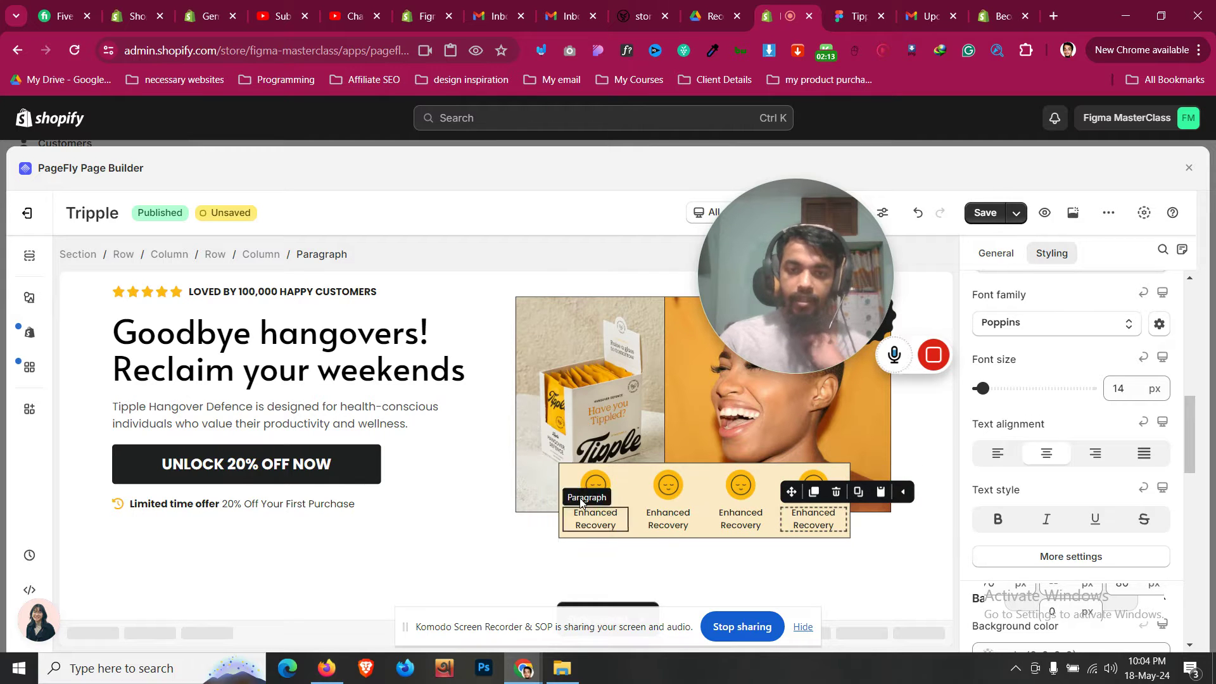
{"action": "left_click", "coordinate": [518, 479]}
{"action": "left_click", "coordinate": [311, 555]}
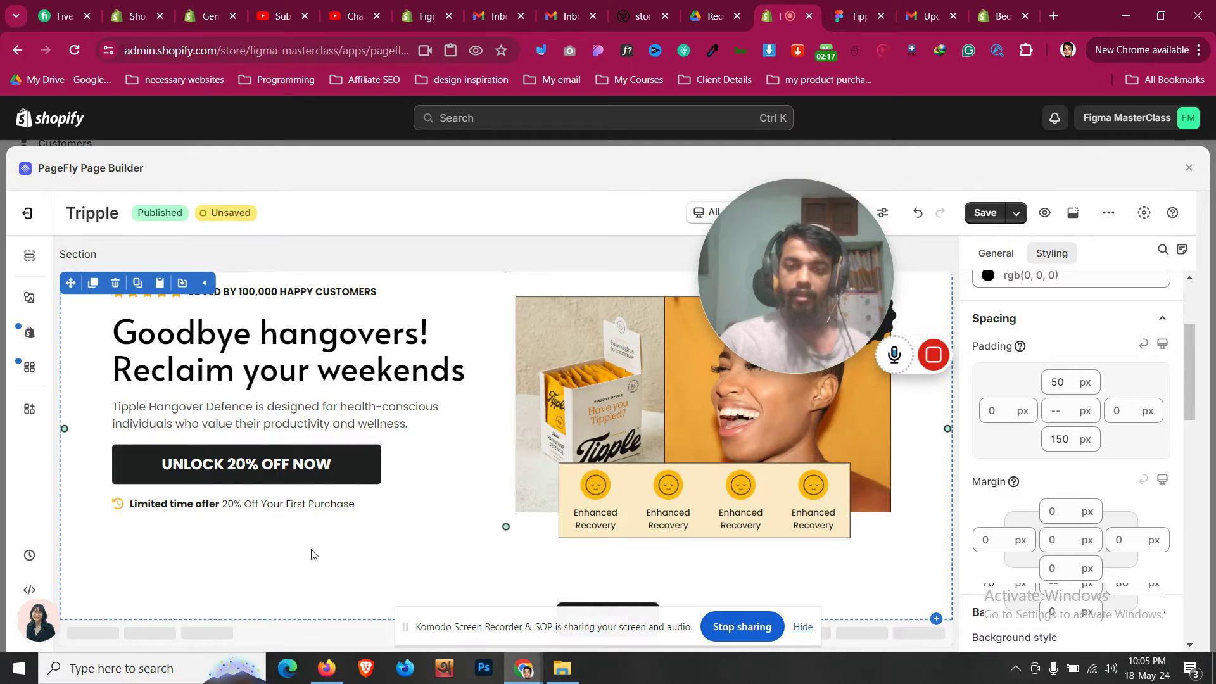
Change the feature icon row's top margin from -80 to -65 px
{"action": "left_click", "coordinate": [640, 465]}
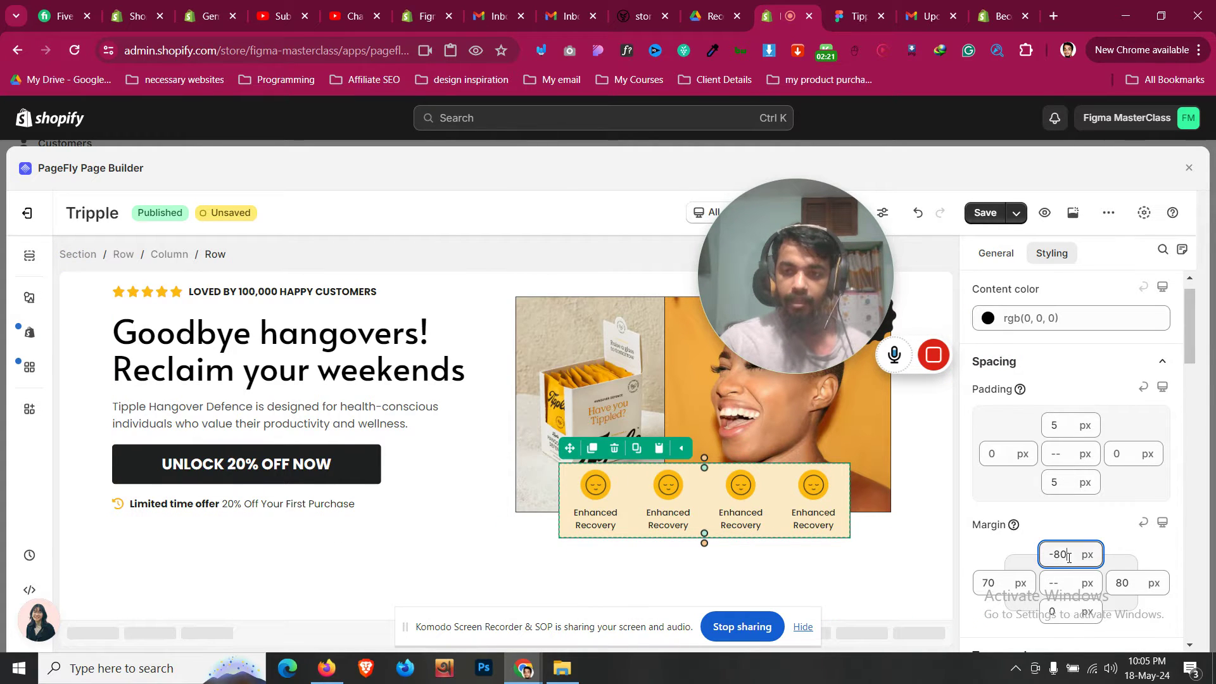
{"action": "key", "text": "Up"}
{"action": "key", "text": "Up"}
{"action": "key", "text": "Up"}
{"action": "key", "text": "Up"}
{"action": "key", "text": "Up"}
{"action": "key", "text": "Up"}
{"action": "key", "text": "Up"}
{"action": "key", "text": "Up"}
{"action": "key", "text": "Up"}
{"action": "key", "text": "Up"}
{"action": "key", "text": "Up"}
{"action": "key", "text": "Up"}
{"action": "key", "text": "Up"}
{"action": "key", "text": "Up"}
{"action": "key", "text": "Up"}
{"action": "key", "text": "Up"}
{"action": "key", "text": "Up"}
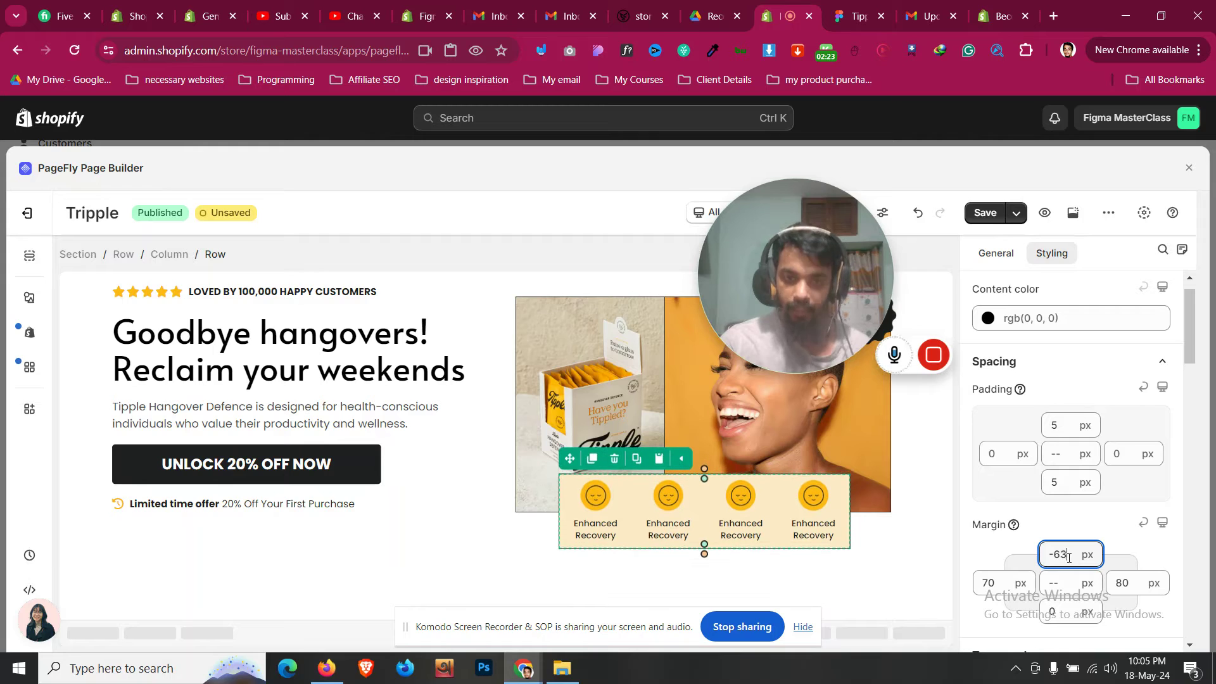
{"action": "key", "text": "Up"}
{"action": "key", "text": "Up"}
{"action": "key", "text": "Up"}
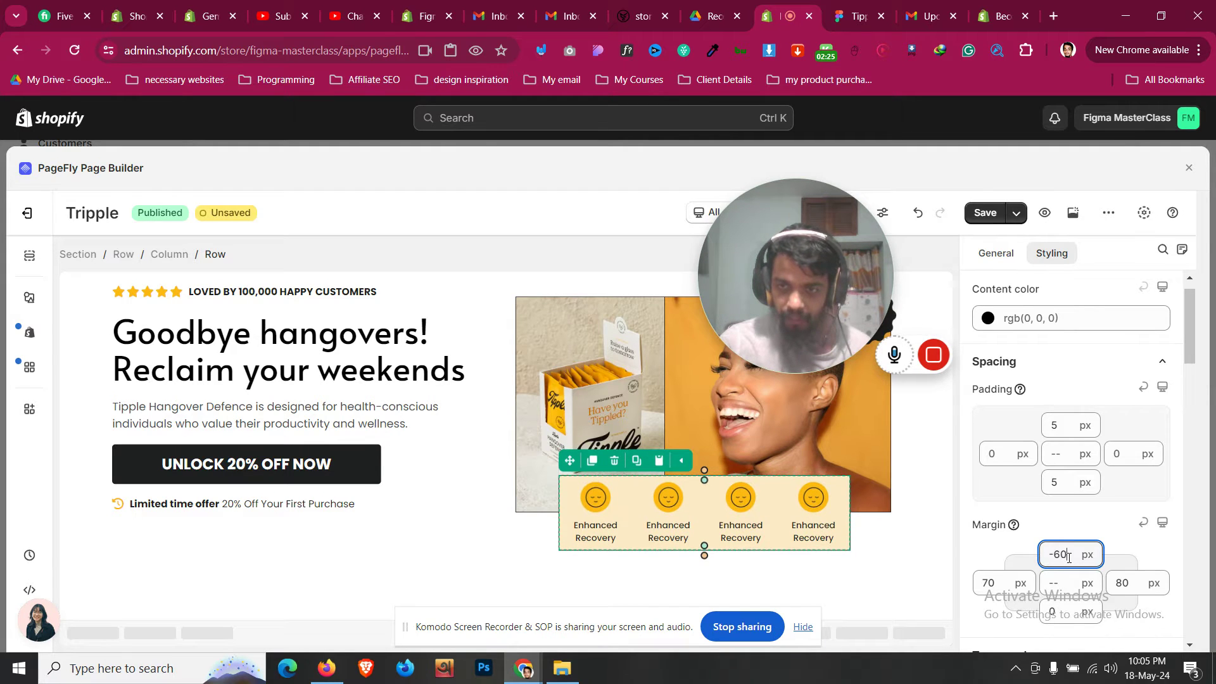
{"action": "key", "text": "Up"}
{"action": "key", "text": "Up"}
{"action": "key", "text": "Up"}
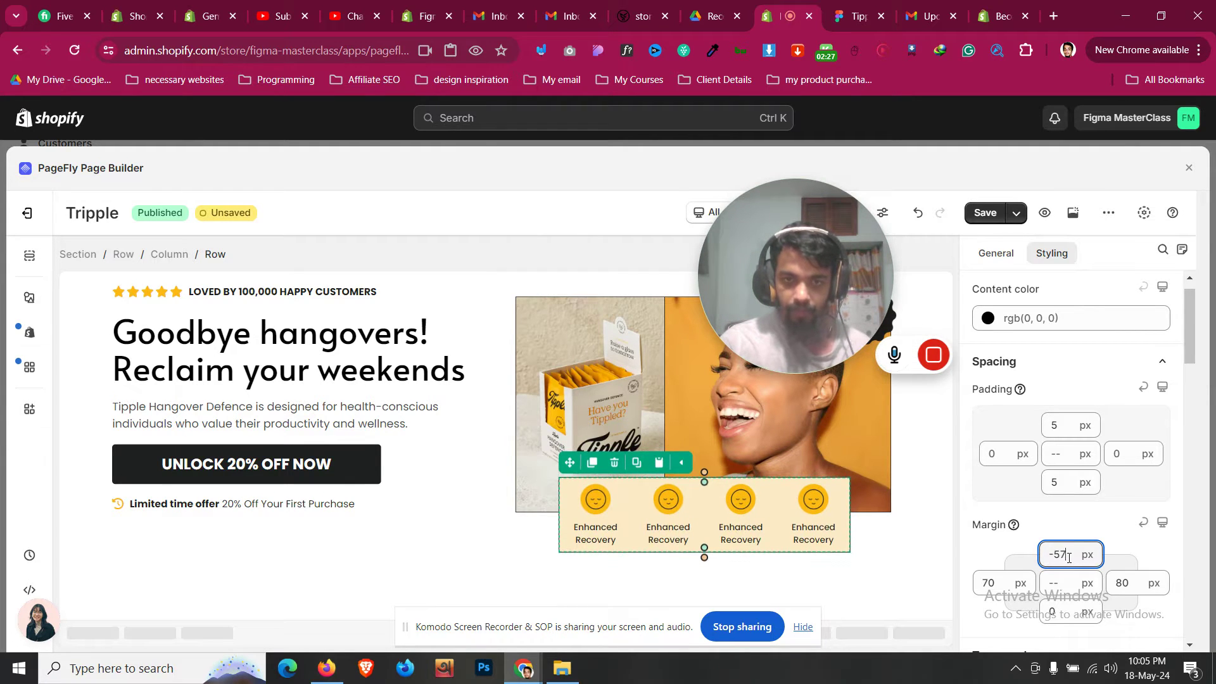
{"action": "key", "text": "Down"}
{"action": "key", "text": "Down"}
{"action": "key", "text": "Down"}
{"action": "key", "text": "Down"}
{"action": "key", "text": "Down"}
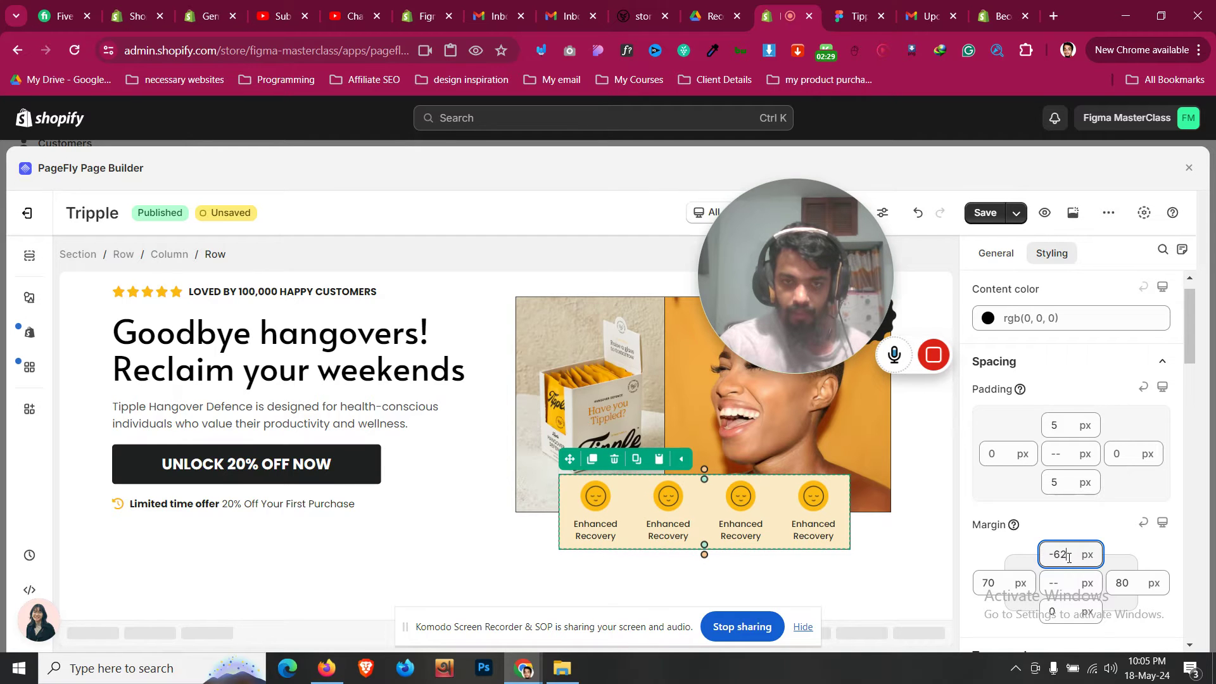
{"action": "key", "text": "Up"}
{"action": "key", "text": "Up"}
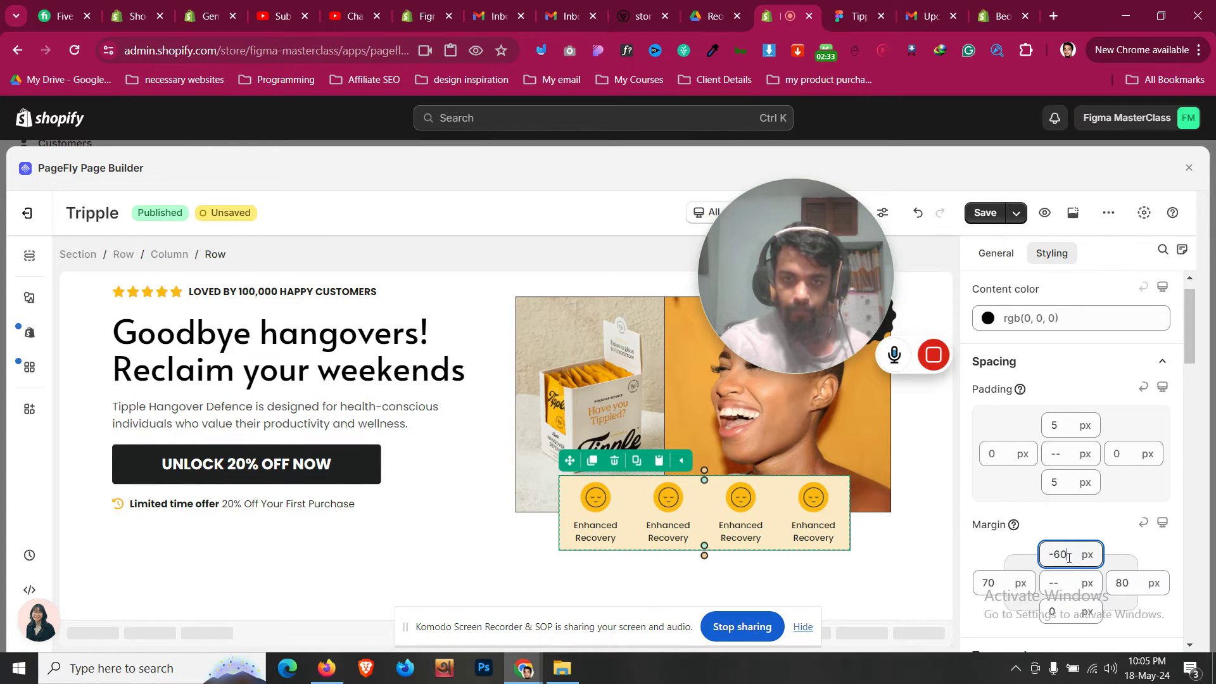
{"action": "key", "text": "Down"}
{"action": "key", "text": "Down"}
{"action": "key", "text": "Down"}
{"action": "key", "text": "Down"}
{"action": "key", "text": "Down"}
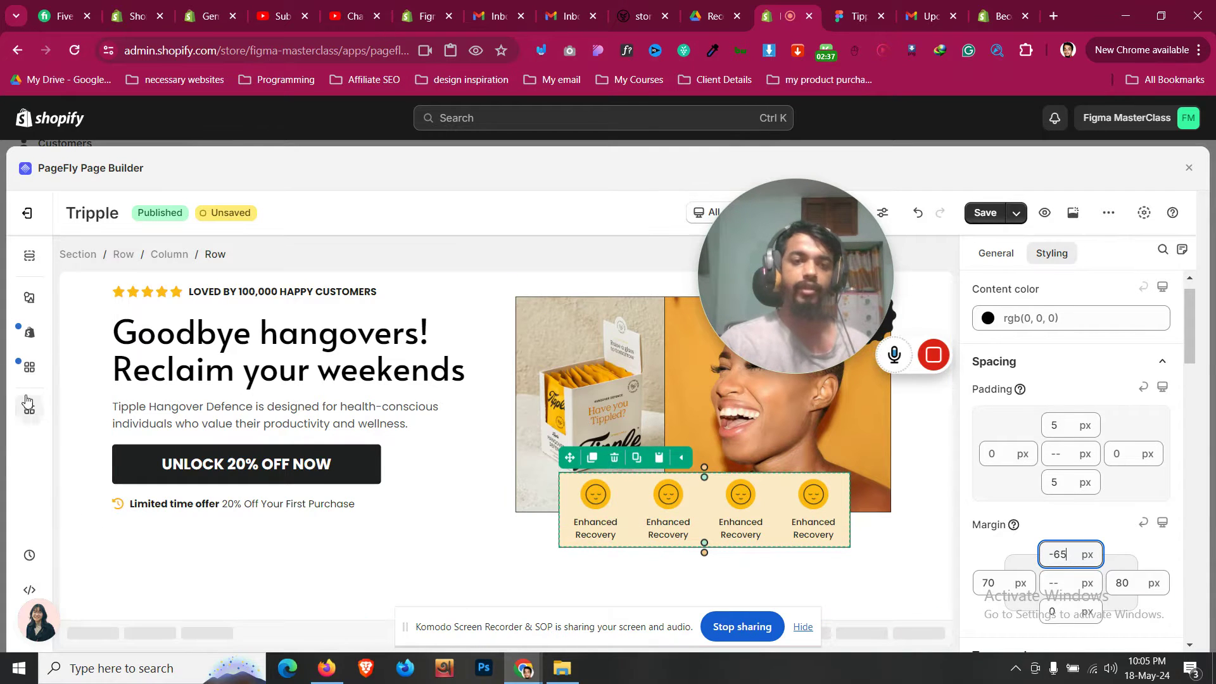
Set the icon row's left margin to 85 px and increase its right margin
{"action": "left_click", "coordinate": [654, 279]}
{"action": "left_click", "coordinate": [877, 6]}
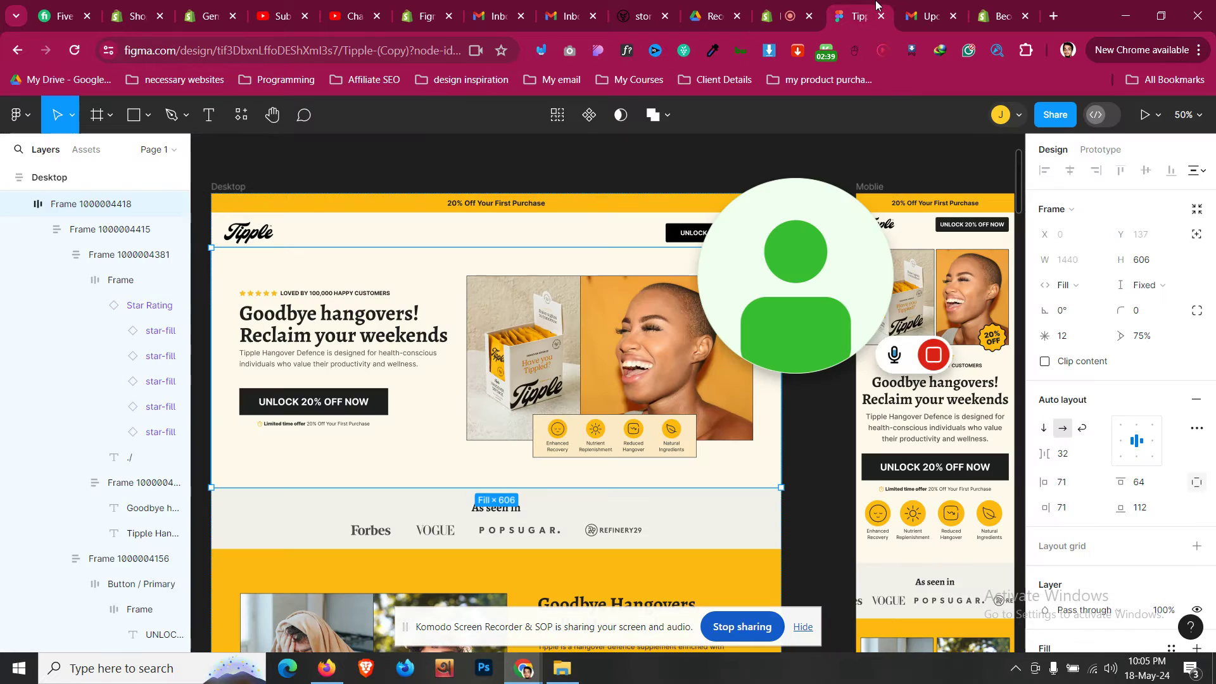
{"action": "left_click", "coordinate": [787, 16]}
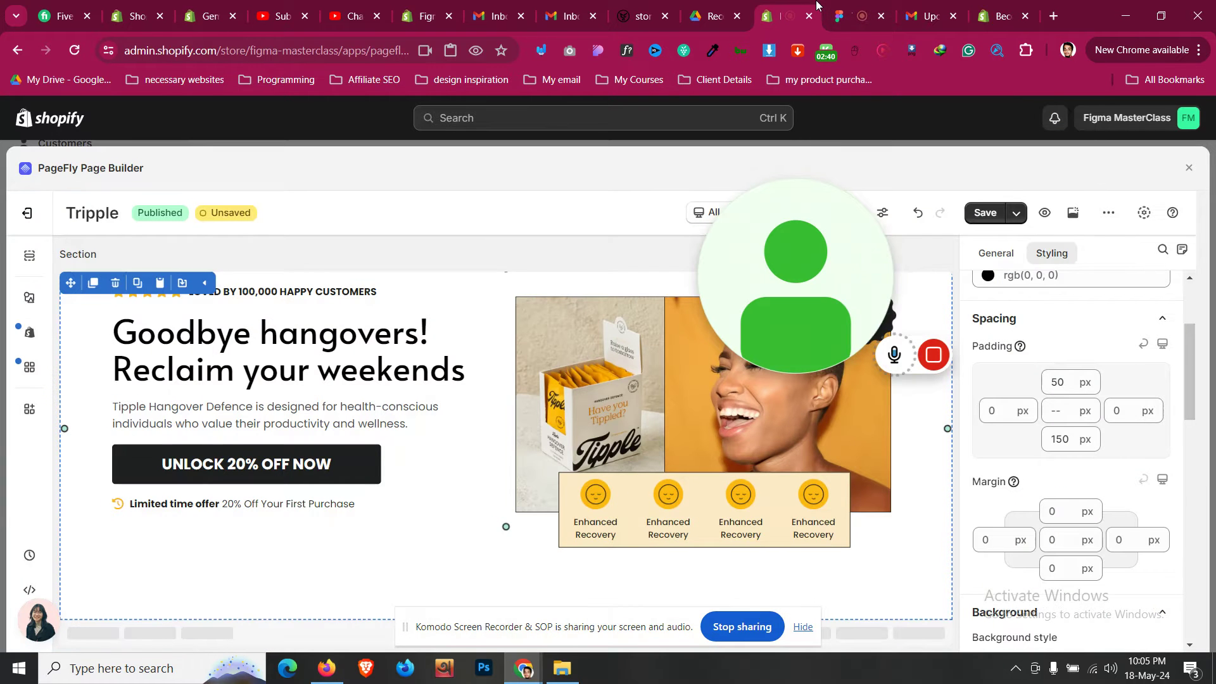
{"action": "left_click", "coordinate": [621, 474]}
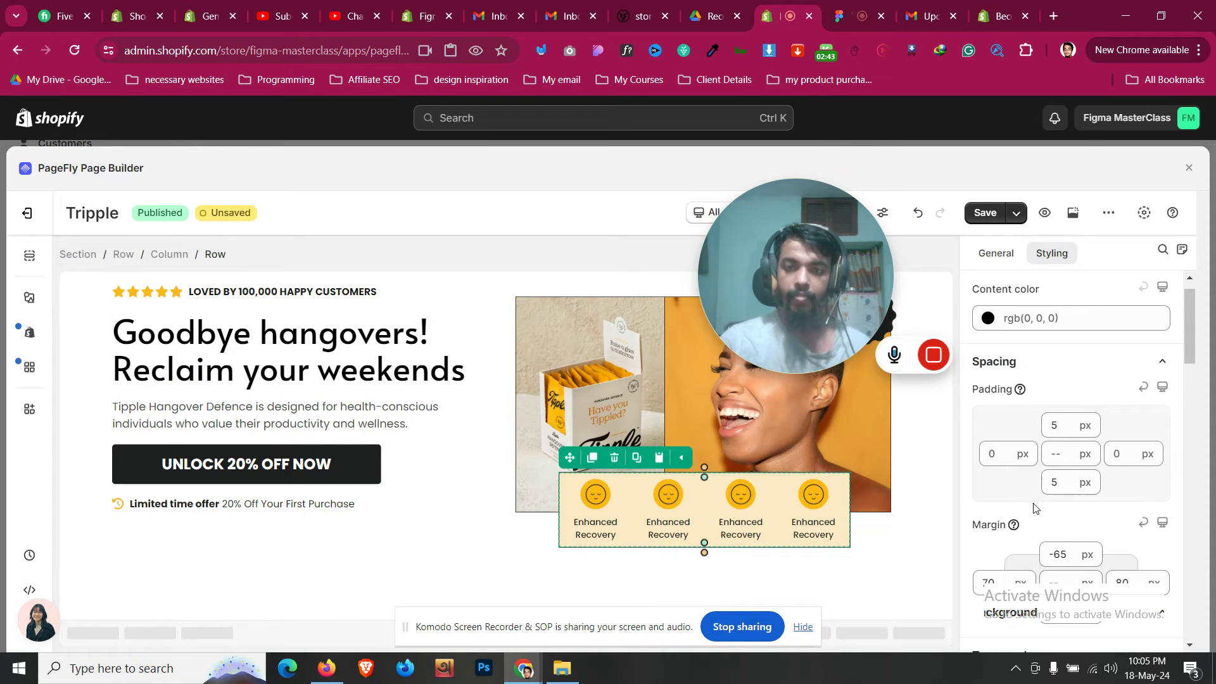
{"action": "scroll", "coordinate": [992, 448], "scroll_direction": "down", "scroll_amount": 3}
{"action": "left_click", "coordinate": [990, 424]}
{"action": "key", "text": "Up"}
{"action": "key", "text": "Up"}
{"action": "key", "text": "Up"}
{"action": "key", "text": "Up"}
{"action": "key", "text": "Up"}
{"action": "key", "text": "Up"}
{"action": "key", "text": "Up"}
{"action": "key", "text": "Up"}
{"action": "key", "text": "Up"}
{"action": "key", "text": "Up"}
{"action": "key", "text": "Up"}
{"action": "key", "text": "Up"}
{"action": "key", "text": "Up"}
{"action": "key", "text": "Up"}
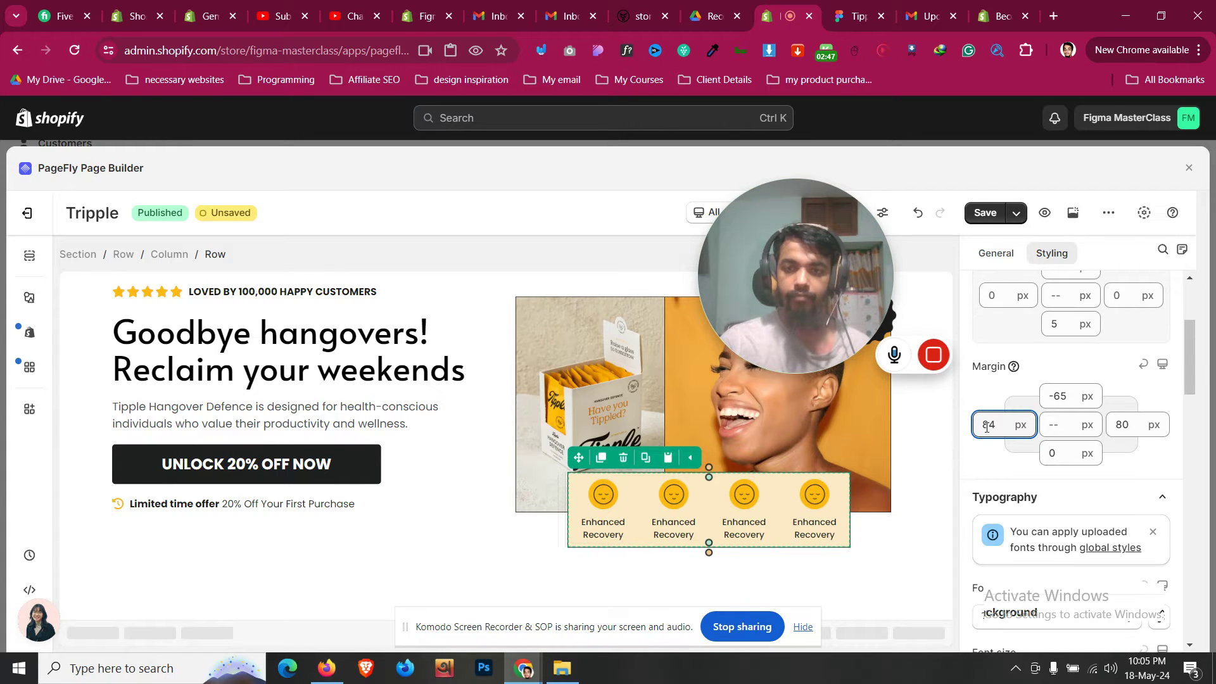
{"action": "key", "text": "Up"}
{"action": "left_click", "coordinate": [1125, 424]}
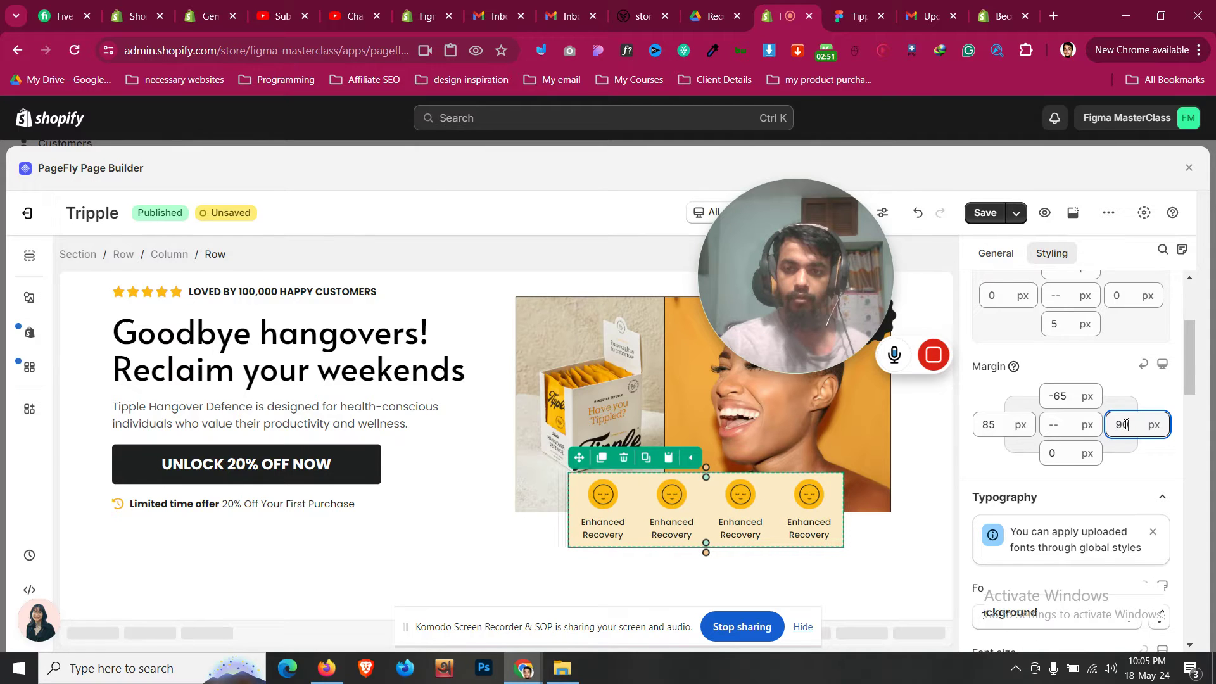
{"action": "key", "text": "Up"}
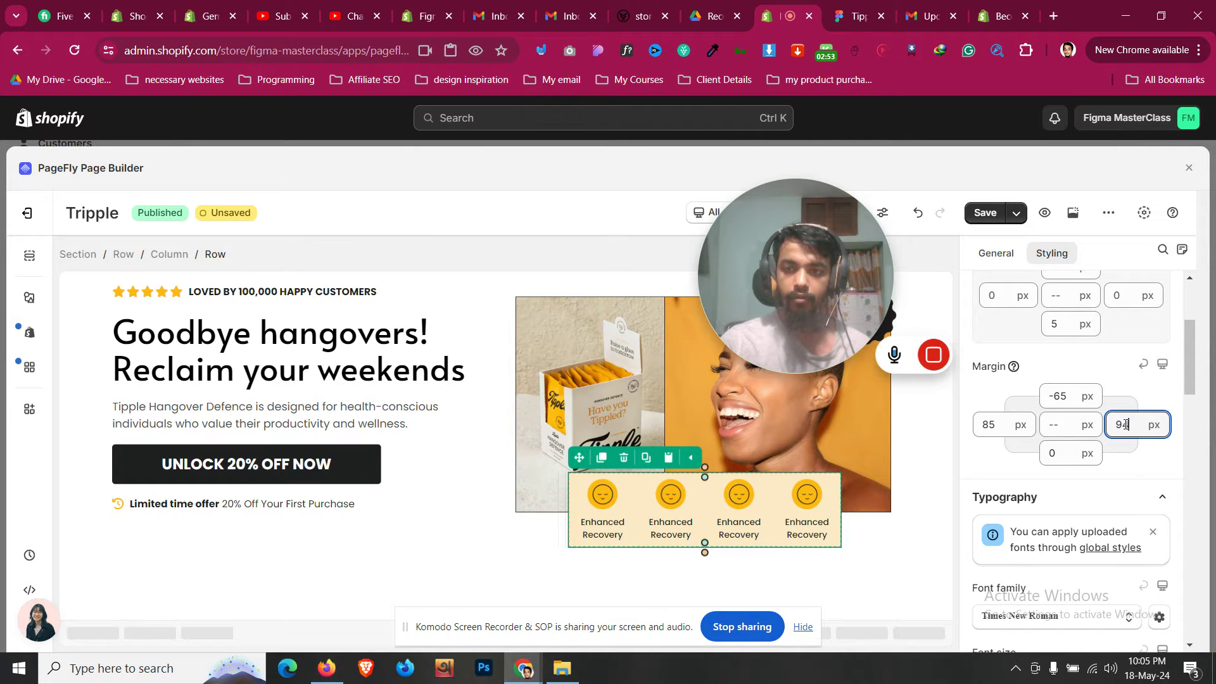
{"action": "left_click", "coordinate": [86, 549]}
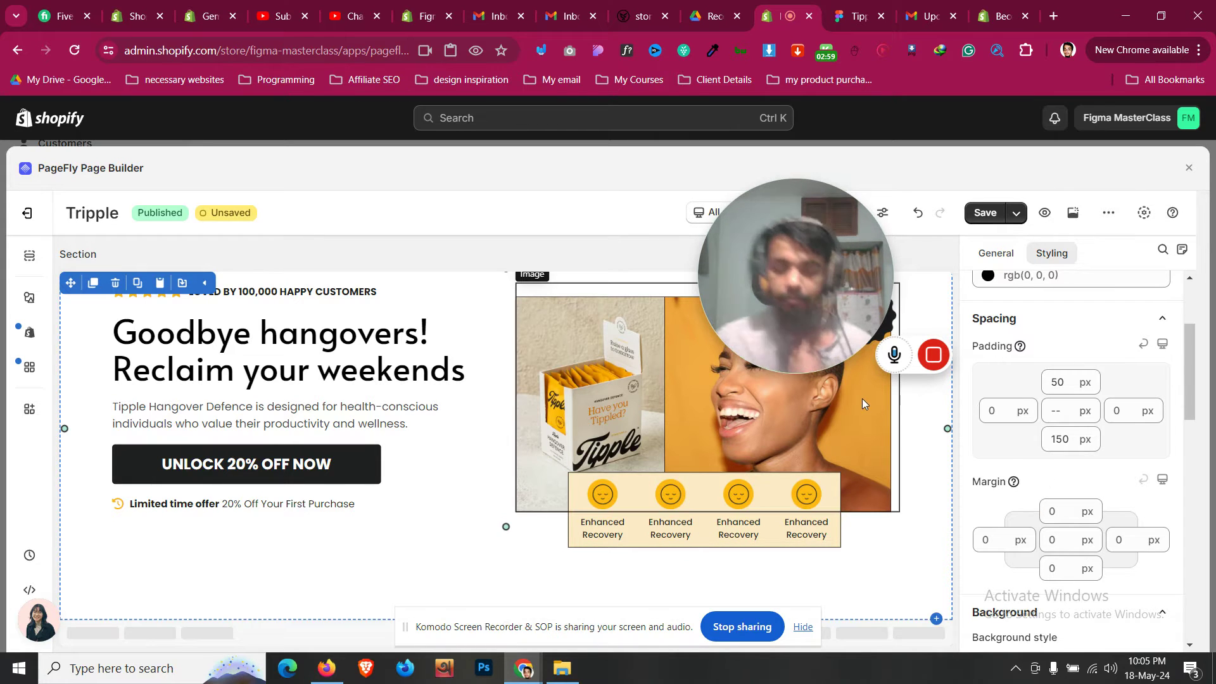
{"action": "left_click", "coordinate": [849, 7]}
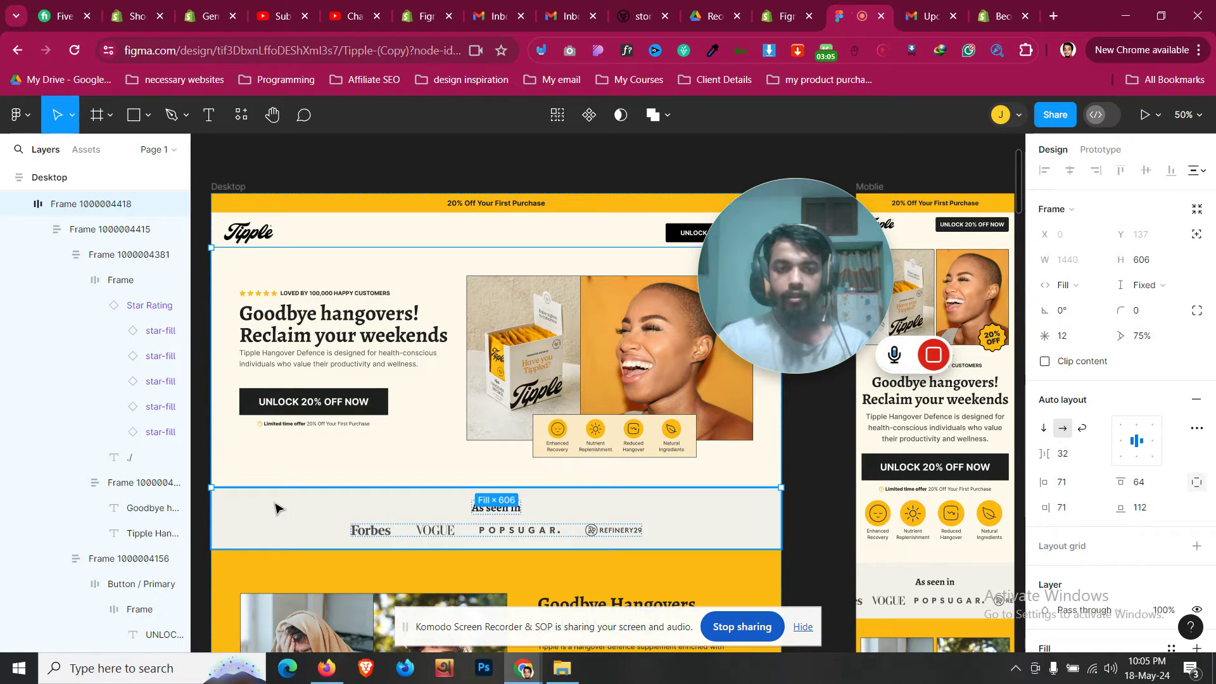
{"action": "left_click_drag", "start_coordinate": [802, 264], "coordinate": [602, 351]}
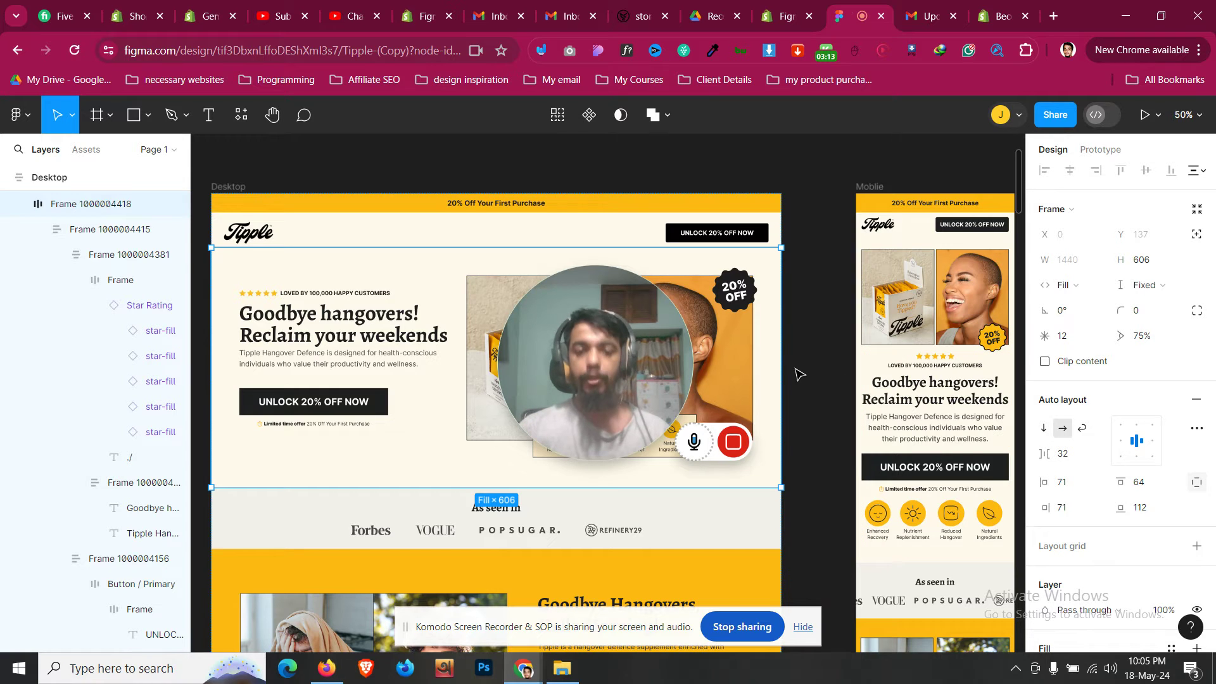
{"action": "left_click_drag", "start_coordinate": [639, 341], "coordinate": [676, 479]}
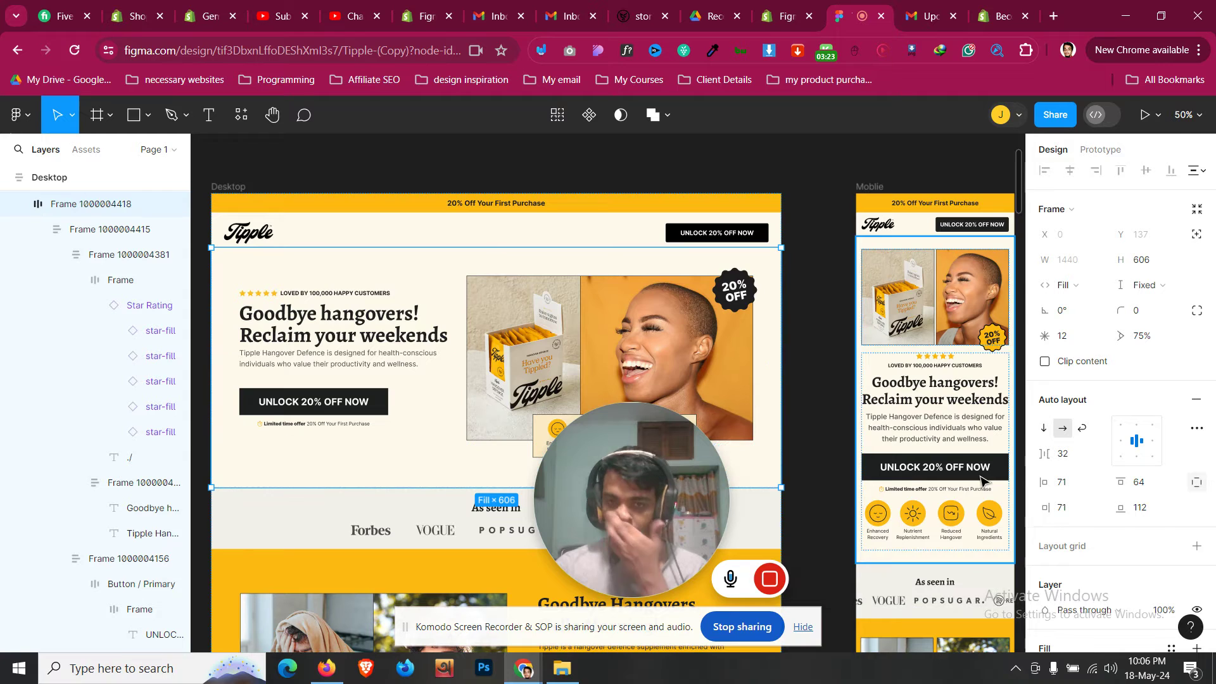
{"action": "left_click", "coordinate": [787, 6]}
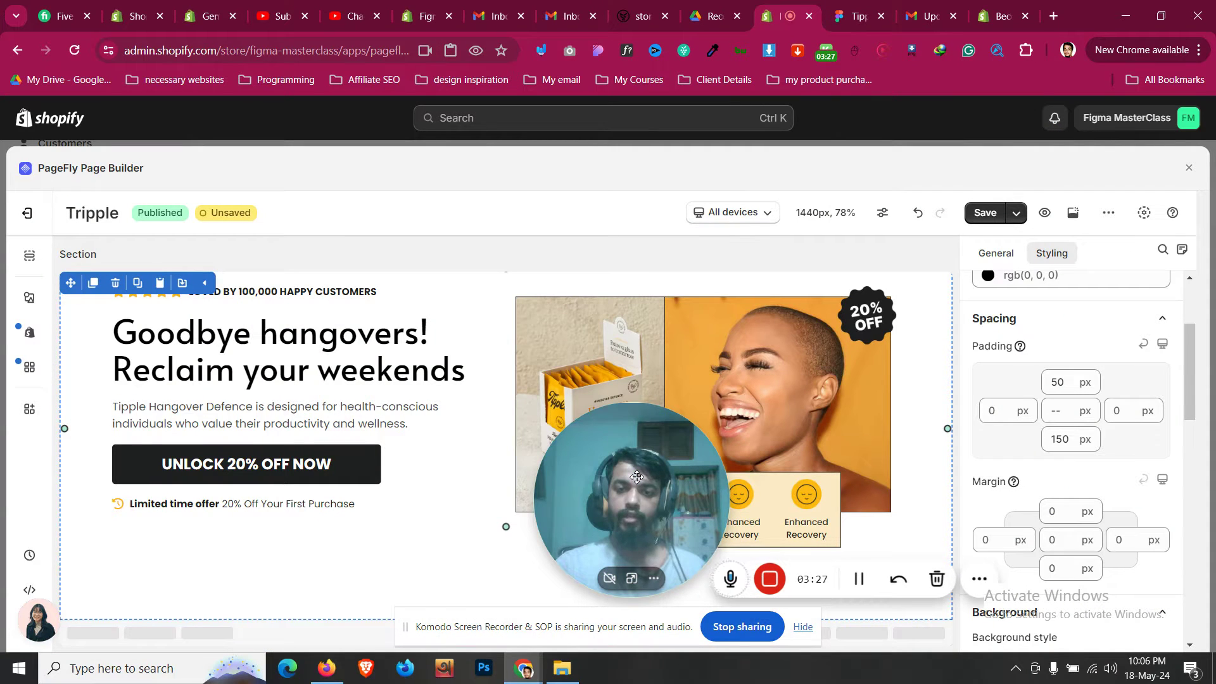
{"action": "left_click", "coordinate": [762, 214]}
{"action": "left_click", "coordinate": [737, 330]}
{"action": "scroll", "coordinate": [565, 373], "scroll_direction": "down", "scroll_amount": 15}
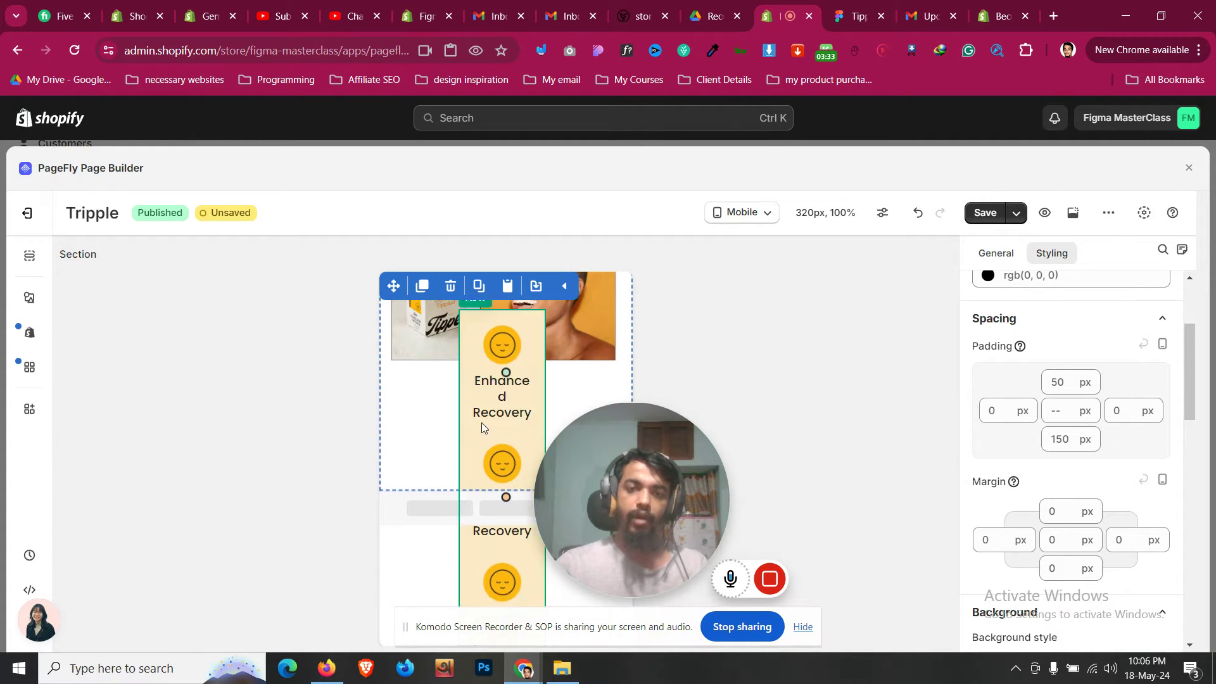
{"action": "left_click", "coordinate": [465, 335]}
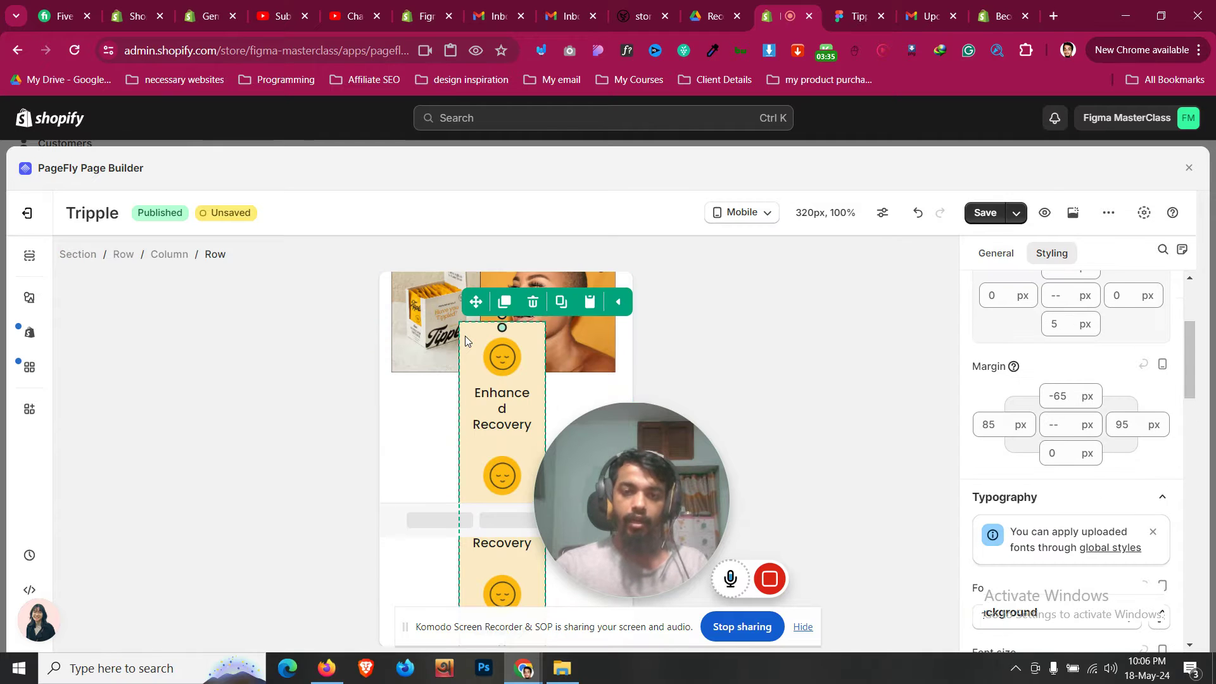
{"action": "scroll", "coordinate": [465, 342], "scroll_direction": "down", "scroll_amount": 3}
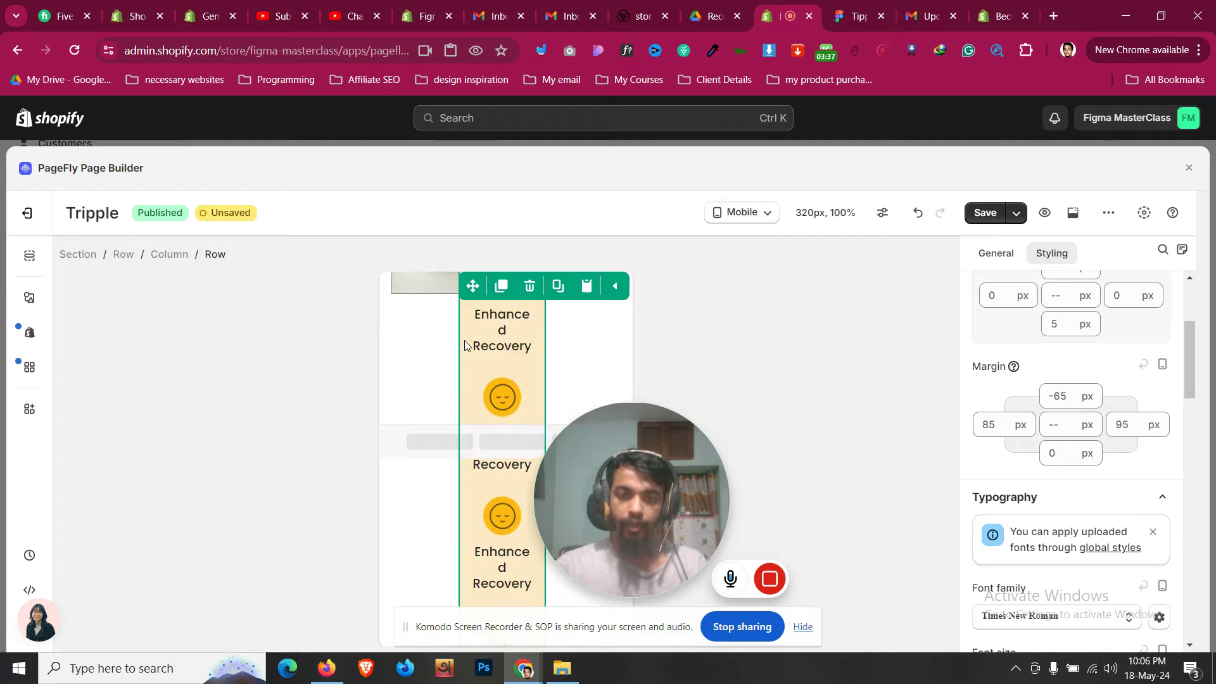
{"action": "scroll", "coordinate": [464, 345], "scroll_direction": "up", "scroll_amount": 3}
{"action": "scroll", "coordinate": [469, 367], "scroll_direction": "up", "scroll_amount": 10}
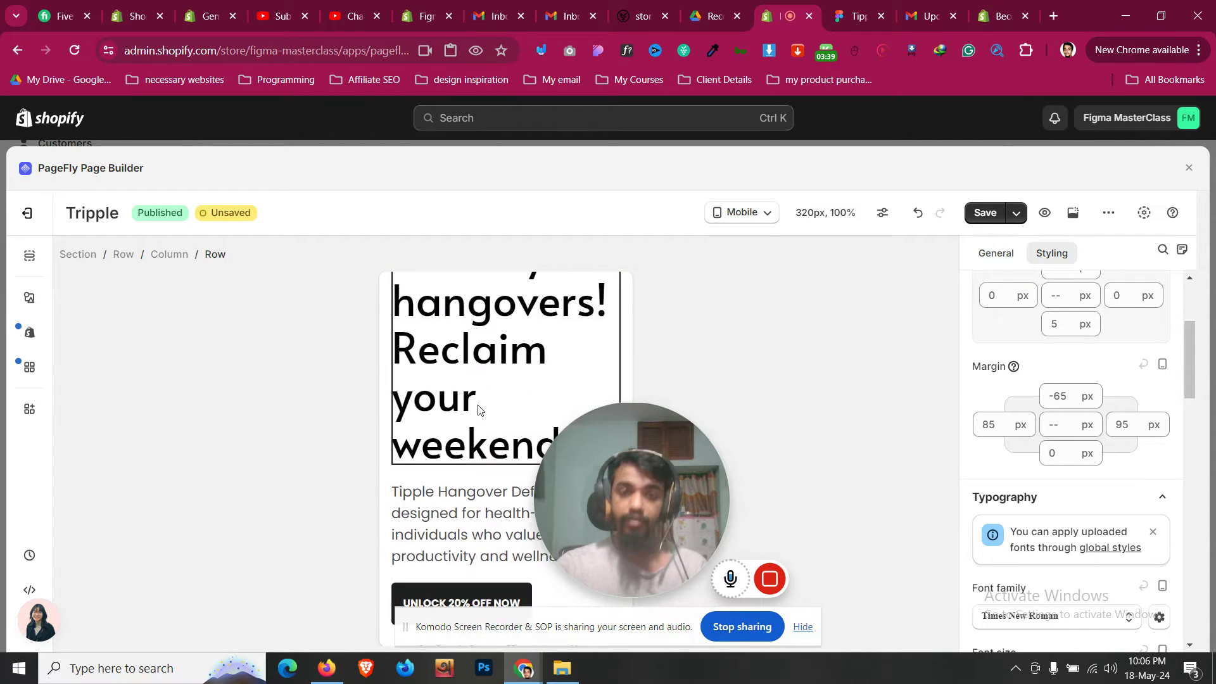
{"action": "scroll", "coordinate": [478, 409], "scroll_direction": "down", "scroll_amount": 2}
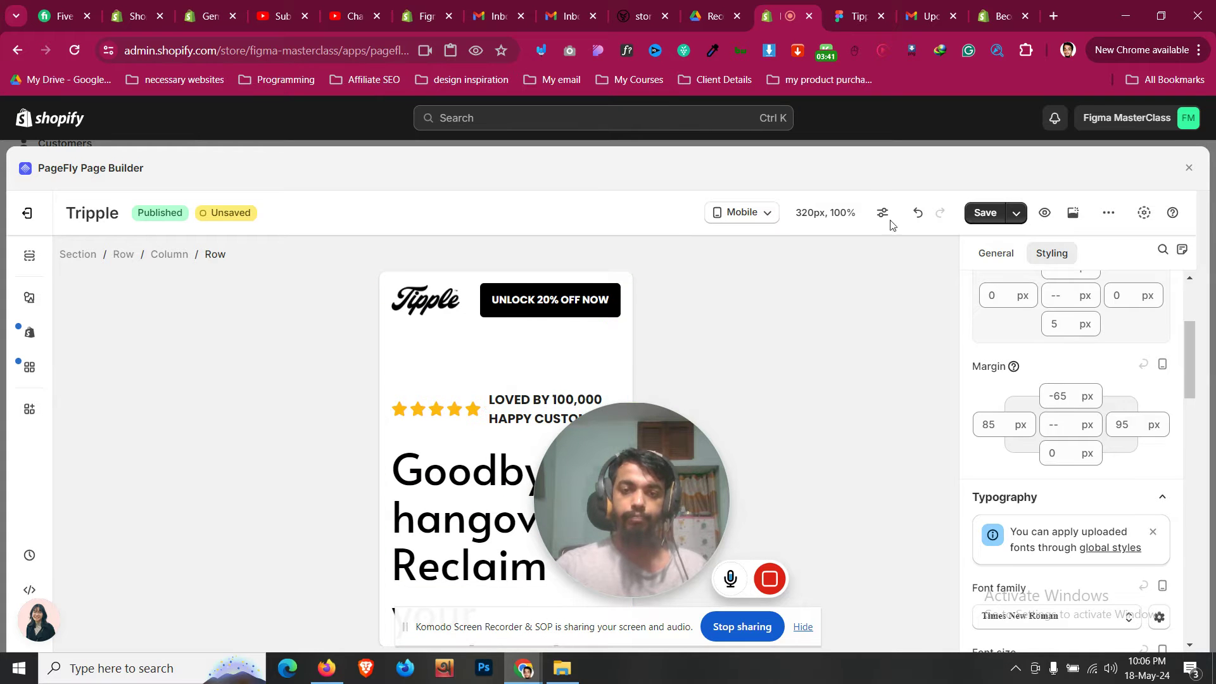
{"action": "left_click", "coordinate": [742, 213]}
{"action": "left_click", "coordinate": [764, 246]}
{"action": "scroll", "coordinate": [554, 343], "scroll_direction": "down", "scroll_amount": 2}
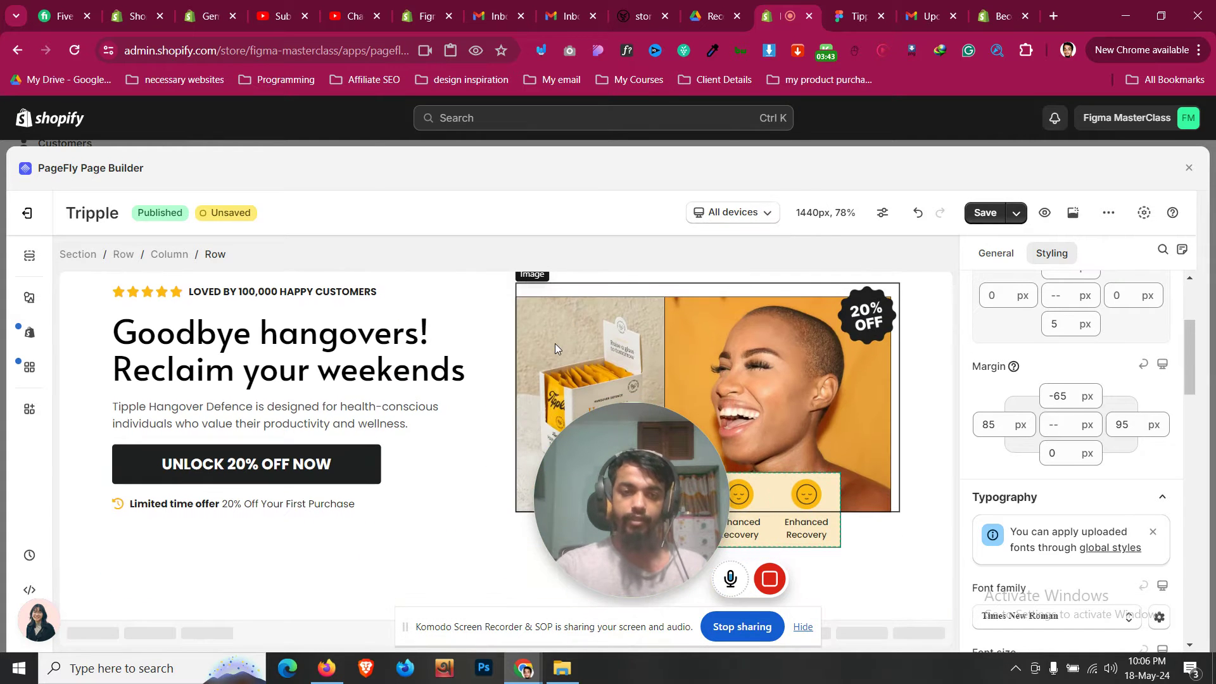
{"action": "left_click", "coordinate": [691, 348]}
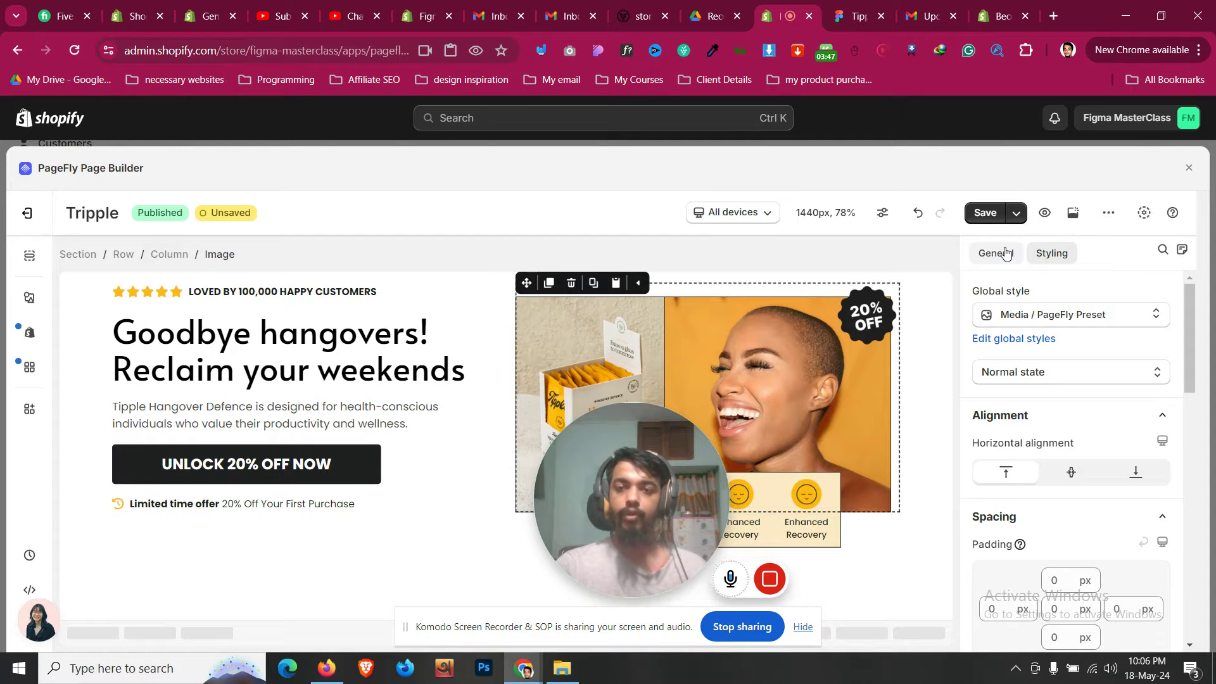
Turn on Hide on tablet and Hide on mobile for the Enhanced Recovery icon row
{"action": "left_click", "coordinate": [832, 478]}
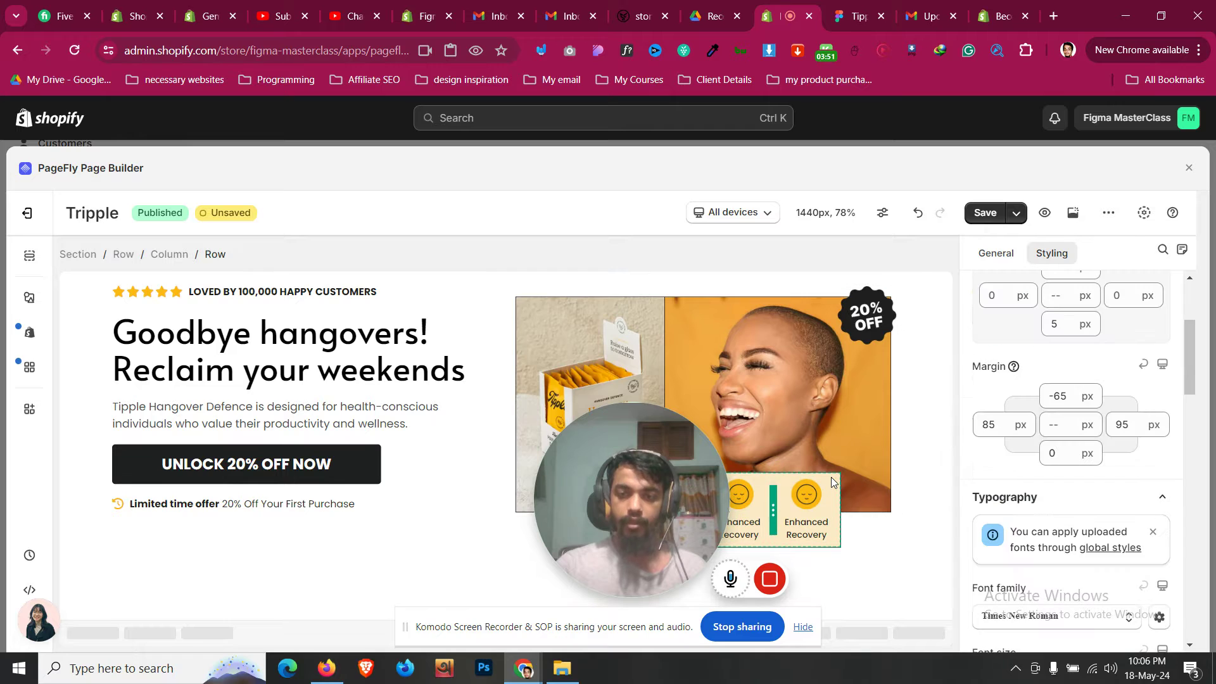
{"action": "scroll", "coordinate": [1051, 365], "scroll_direction": "down", "scroll_amount": 5}
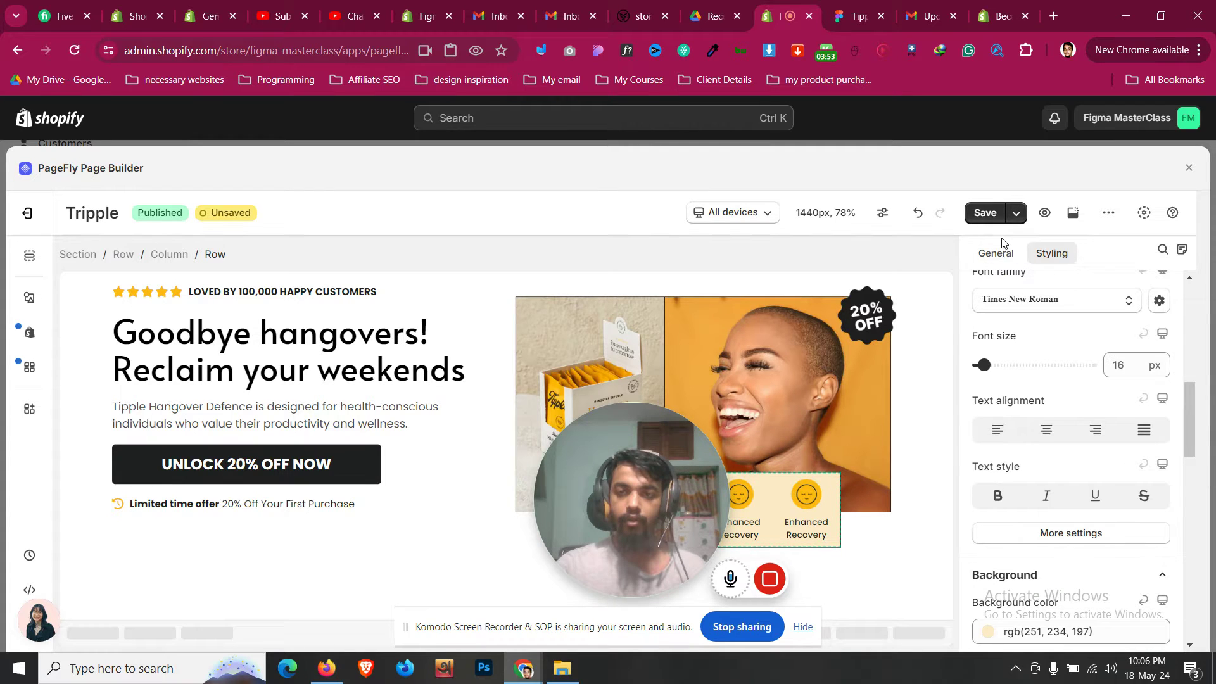
{"action": "left_click", "coordinate": [1004, 260]}
{"action": "scroll", "coordinate": [1021, 415], "scroll_direction": "down", "scroll_amount": 8}
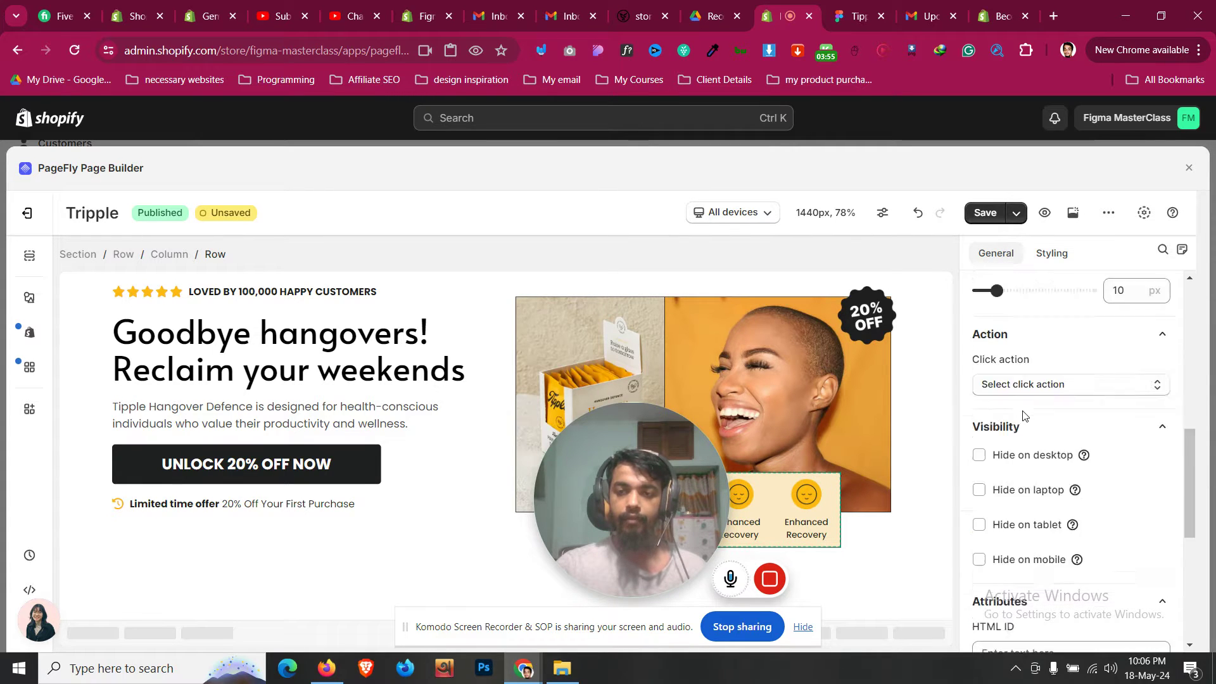
{"action": "scroll", "coordinate": [1023, 410], "scroll_direction": "up", "scroll_amount": 3}
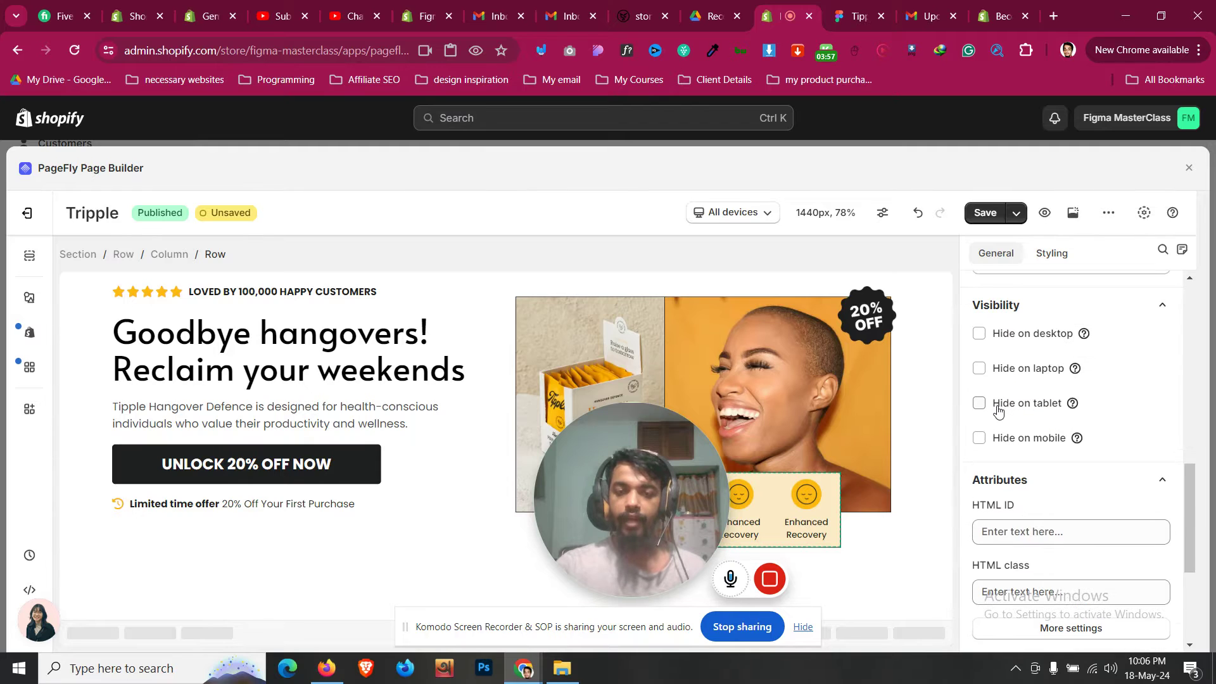
{"action": "scroll", "coordinate": [998, 410], "scroll_direction": "up", "scroll_amount": 2}
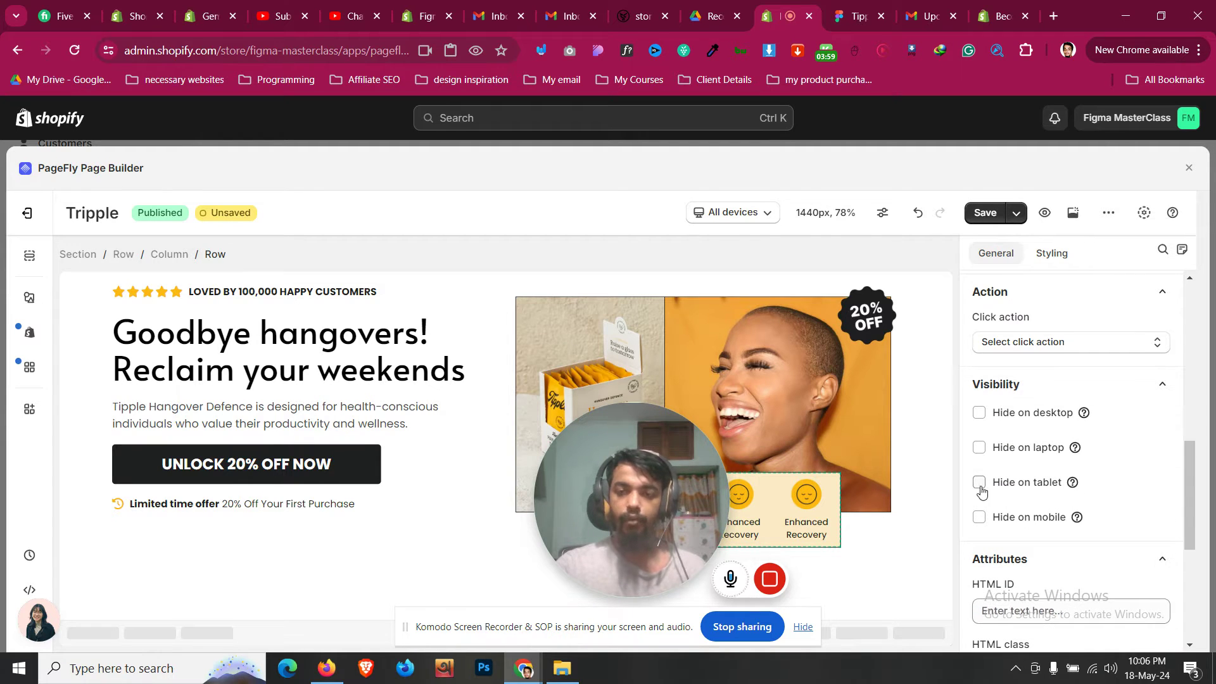
{"action": "left_click", "coordinate": [737, 212]}
{"action": "left_click", "coordinate": [735, 330]}
{"action": "scroll", "coordinate": [443, 386], "scroll_direction": "down", "scroll_amount": 5}
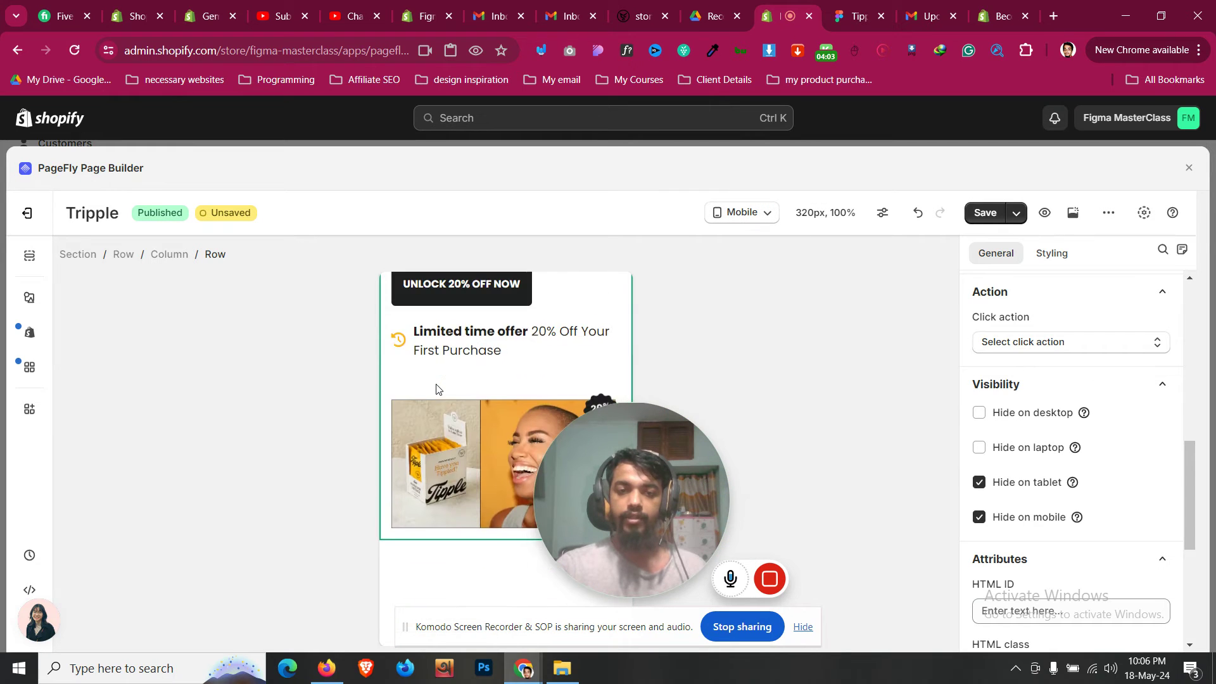
{"action": "scroll", "coordinate": [436, 389], "scroll_direction": "down", "scroll_amount": 1}
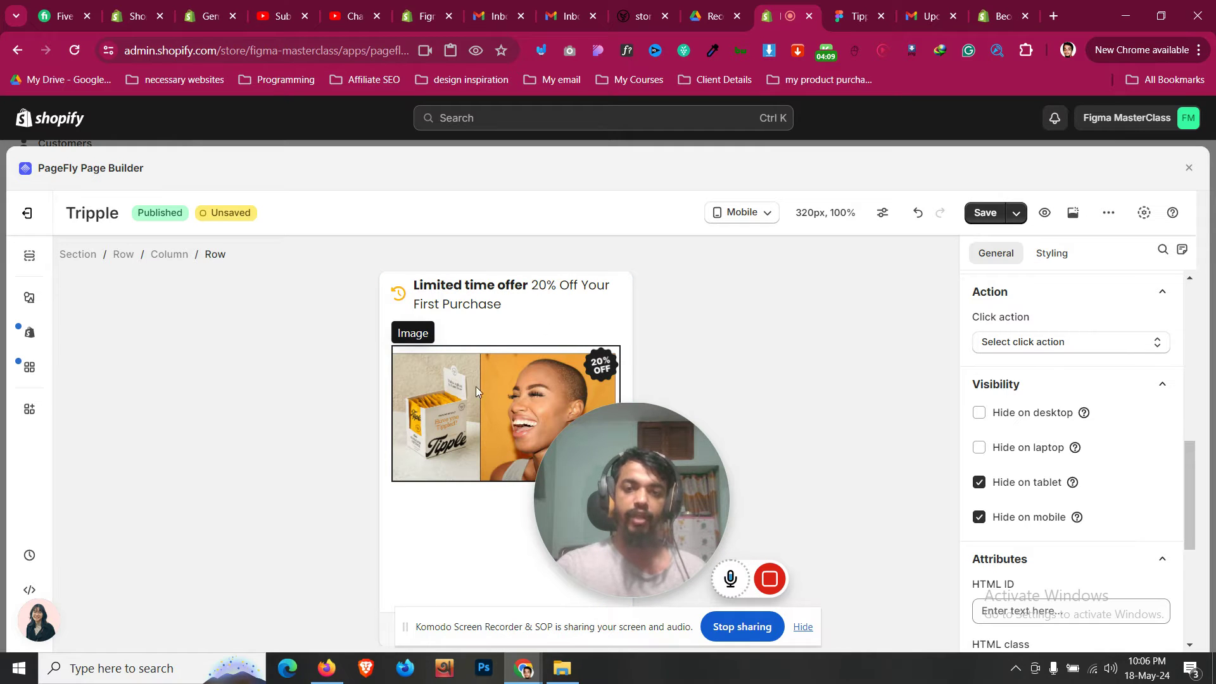
{"action": "left_click", "coordinate": [765, 219]}
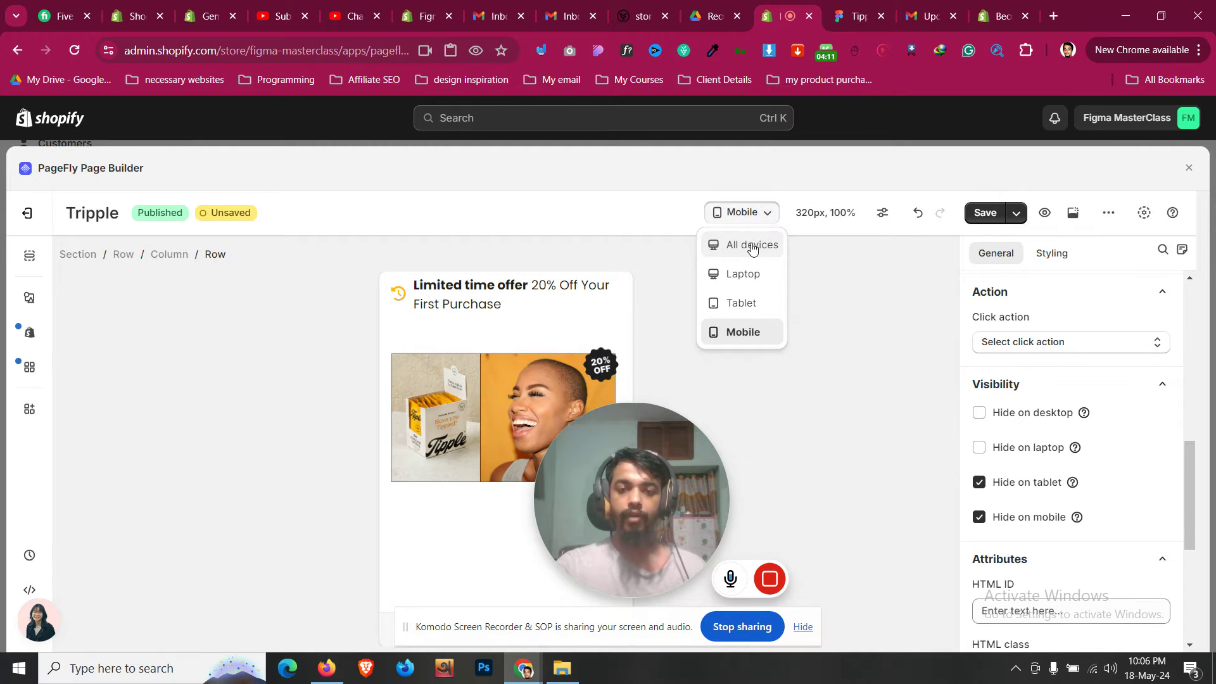
Back in All devices view, drag a copy of the icon row into the left hero column
{"action": "left_click", "coordinate": [752, 247]}
{"action": "left_click", "coordinate": [854, 16]}
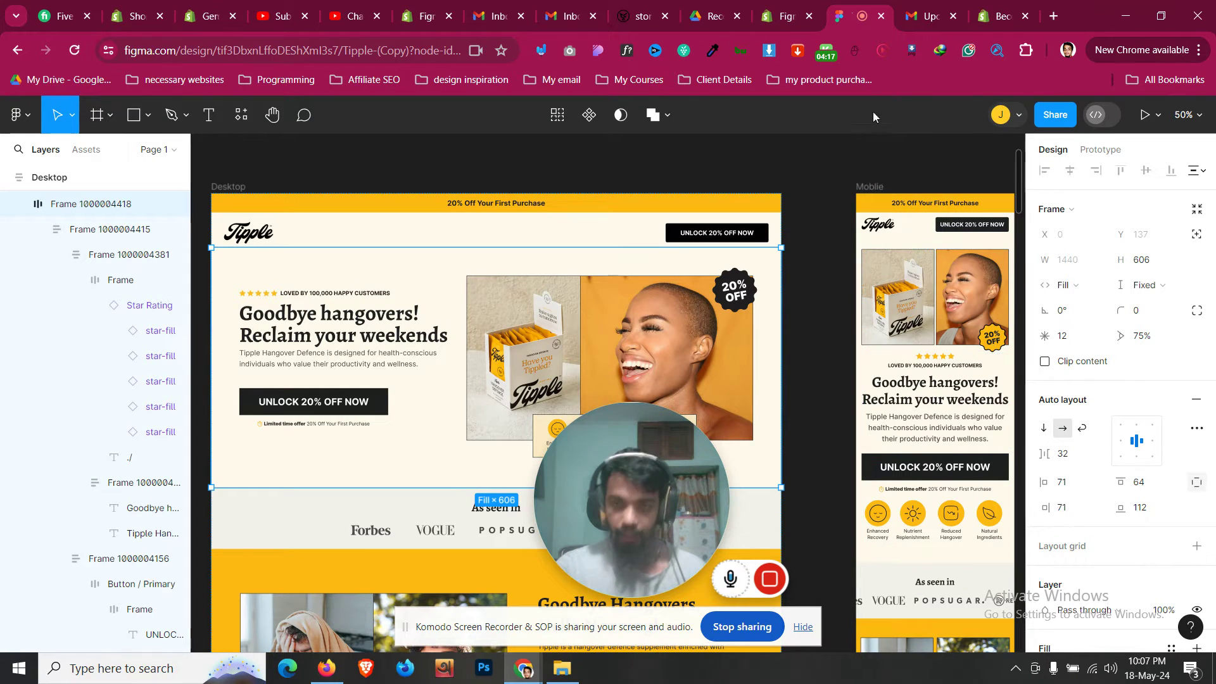
{"action": "key", "text": "ctrl+shift+Tab"}
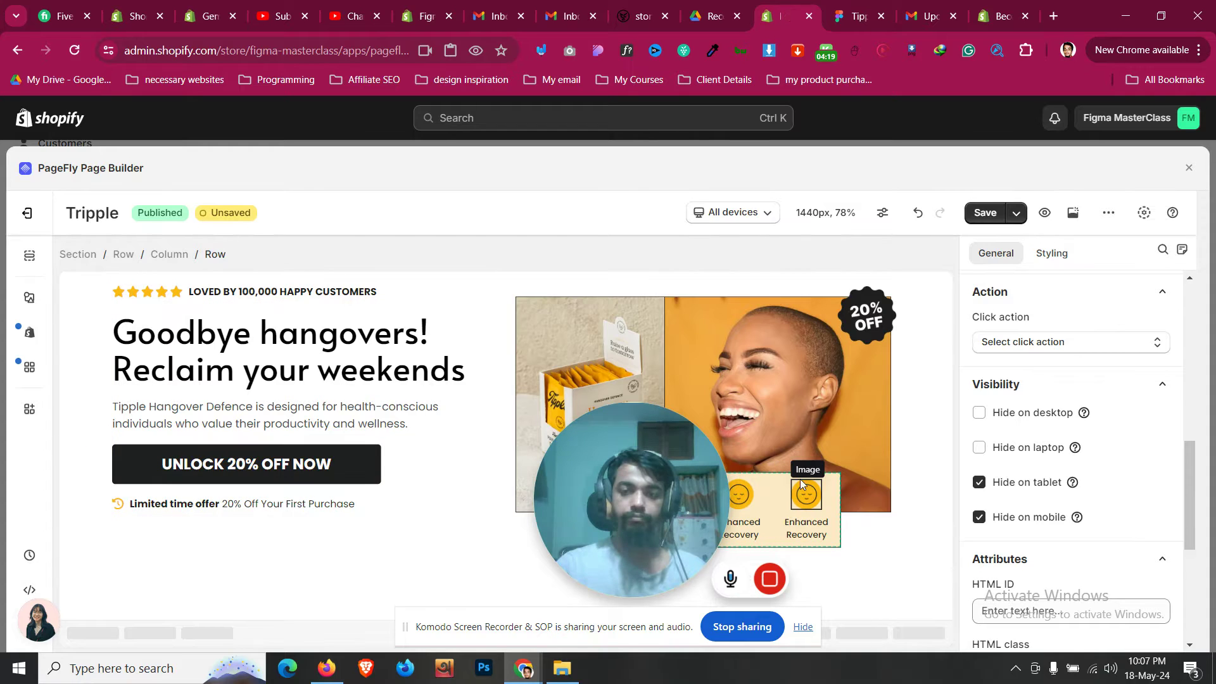
{"action": "left_click_drag", "start_coordinate": [633, 500], "coordinate": [749, 356]}
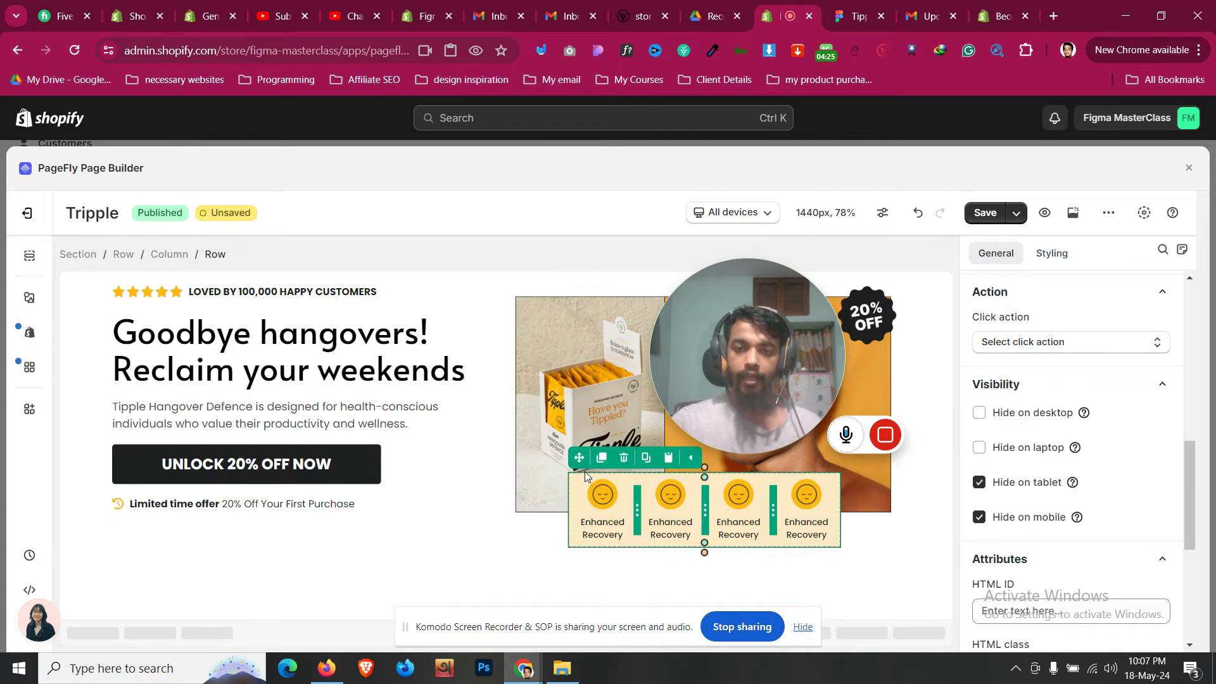
{"action": "left_click_drag", "start_coordinate": [579, 457], "coordinate": [319, 521]}
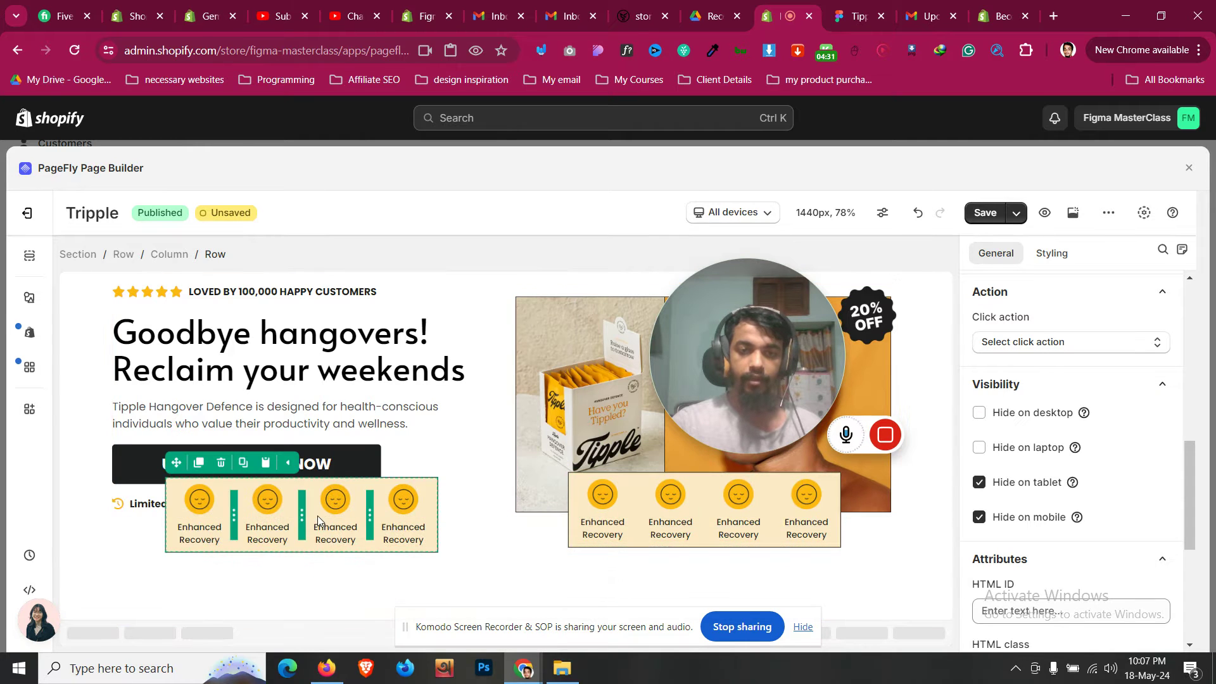
{"action": "left_click", "coordinate": [1052, 253]}
Delete 'position: absolute;' from the left-column row's CSS and reset all its margins to 0
{"action": "scroll", "coordinate": [1063, 409], "scroll_direction": "down", "scroll_amount": 5}
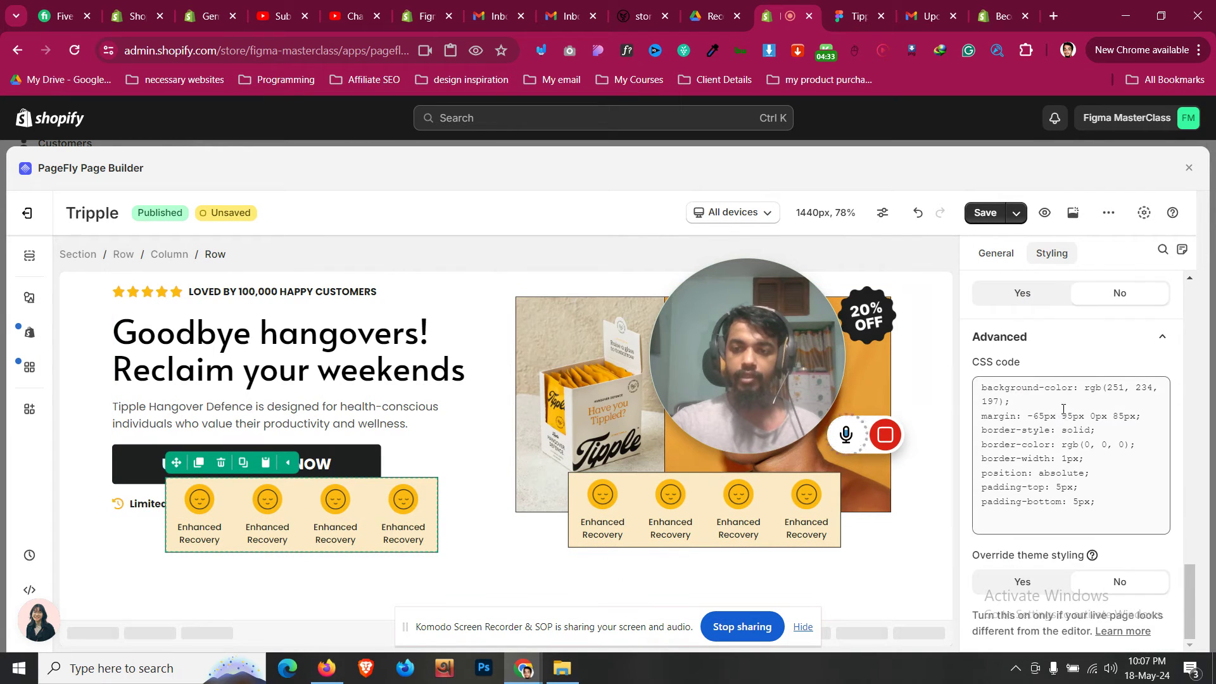
{"action": "left_click_drag", "start_coordinate": [1090, 474], "coordinate": [980, 474]}
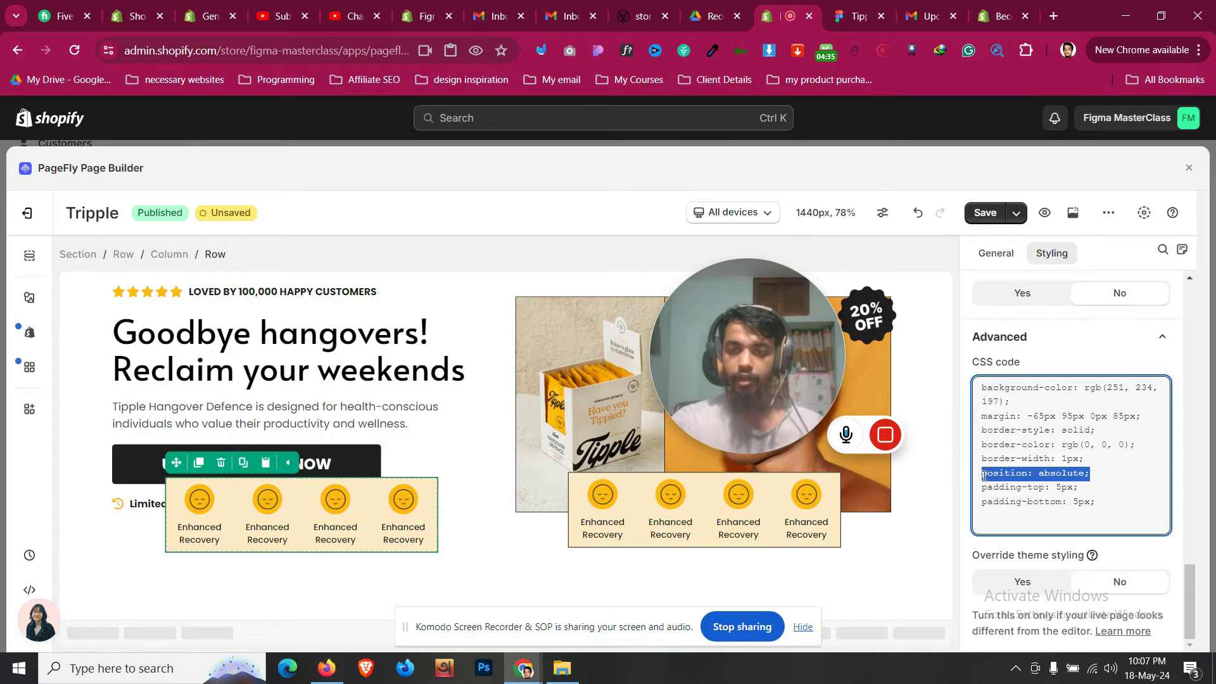
{"action": "key", "text": "BackSpace"}
{"action": "scroll", "coordinate": [1125, 458], "scroll_direction": "up", "scroll_amount": 15}
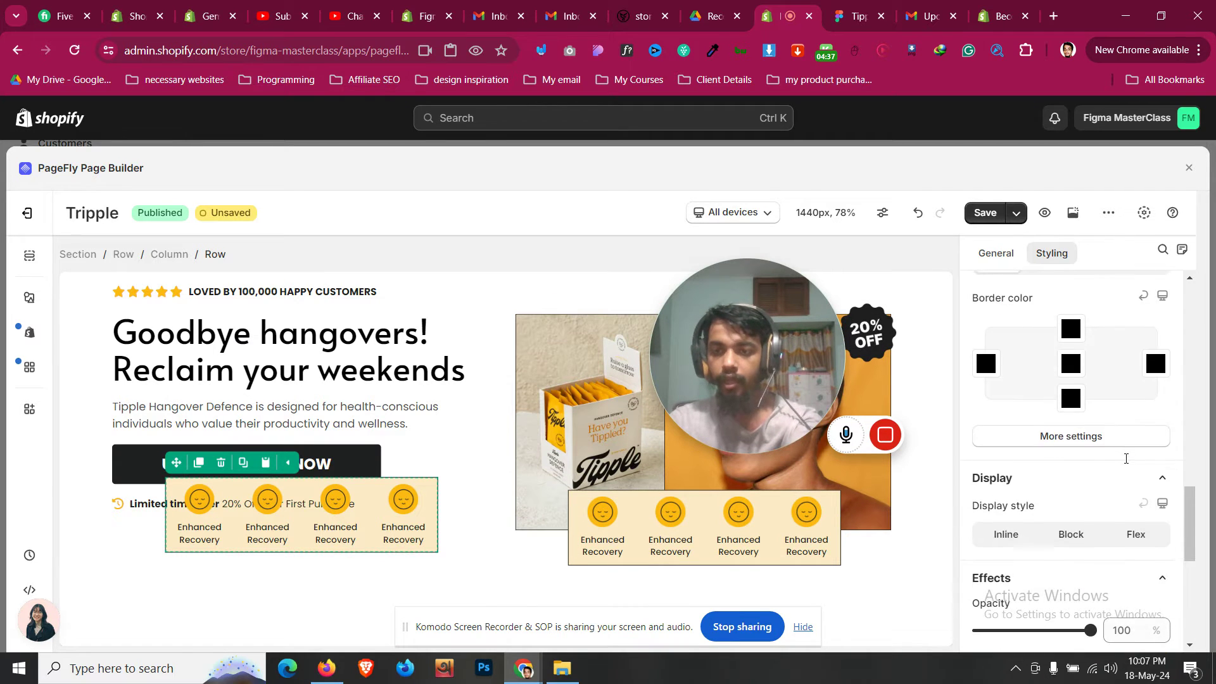
{"action": "scroll", "coordinate": [1080, 437], "scroll_direction": "down", "scroll_amount": 3}
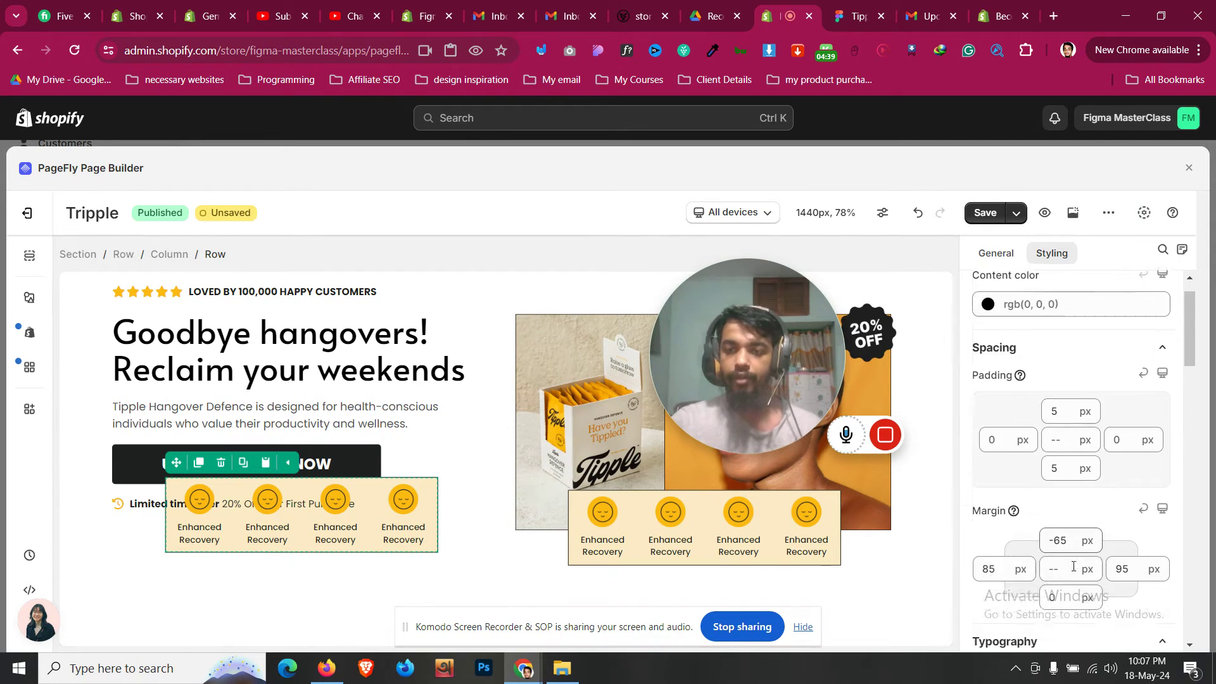
{"action": "left_click", "coordinate": [1053, 443]}
{"action": "type", "text": "0"}
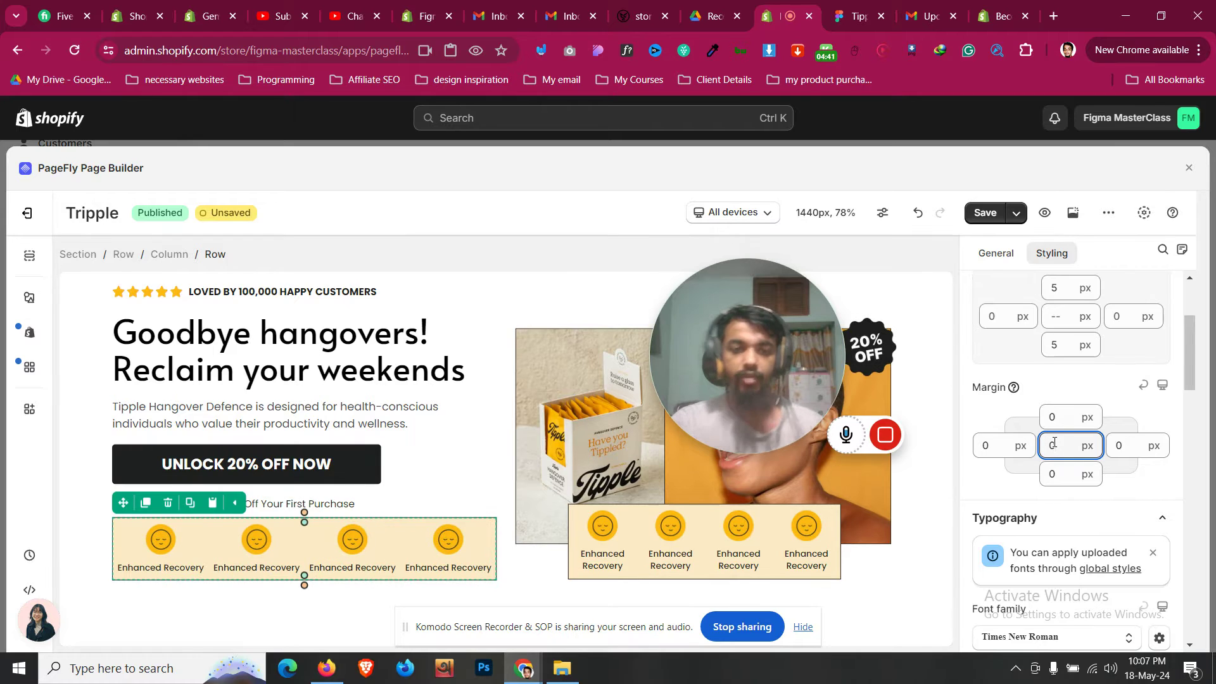
Set the left-column icon row's top margin to 20 px
{"action": "left_click", "coordinate": [996, 253]}
{"action": "scroll", "coordinate": [1019, 342], "scroll_direction": "down", "scroll_amount": 4}
{"action": "scroll", "coordinate": [1025, 367], "scroll_direction": "up", "scroll_amount": 3}
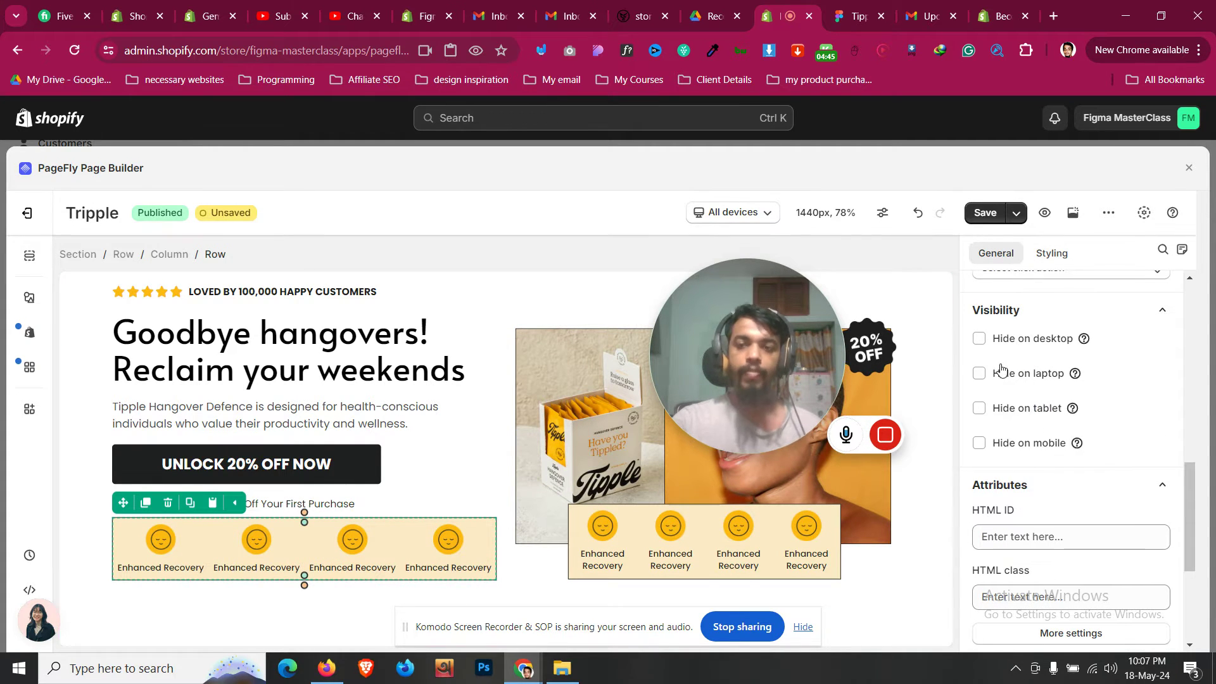
{"action": "left_click", "coordinate": [1051, 253]}
{"action": "scroll", "coordinate": [1069, 431], "scroll_direction": "up", "scroll_amount": 2}
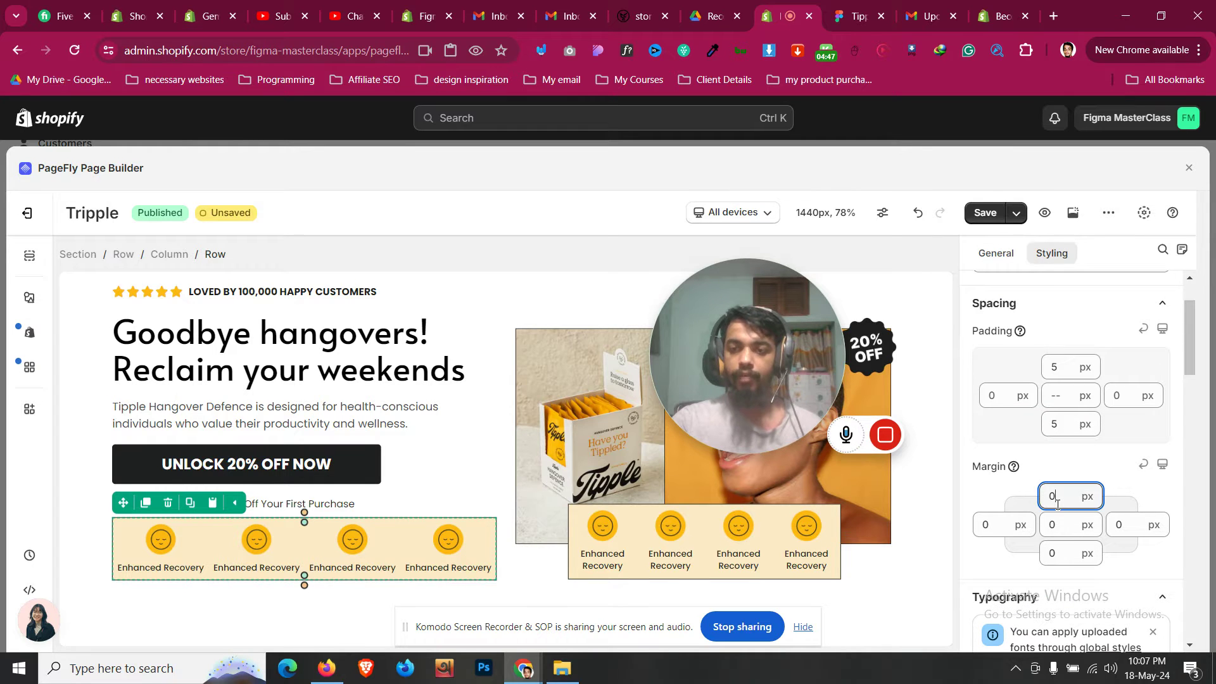
{"action": "key", "text": "Up"}
{"action": "key", "text": "Up"}
{"action": "key", "text": "Up"}
{"action": "key", "text": "Up"}
{"action": "key", "text": "Up"}
{"action": "key", "text": "Up"}
{"action": "key", "text": "Up"}
{"action": "key", "text": "Up"}
{"action": "key", "text": "Up"}
{"action": "key", "text": "Up"}
{"action": "key", "text": "Up"}
{"action": "key", "text": "Up"}
{"action": "key", "text": "Up"}
{"action": "key", "text": "Up"}
{"action": "key", "text": "Up"}
{"action": "key", "text": "Up"}
{"action": "key", "text": "Up"}
{"action": "key", "text": "Up"}
{"action": "key", "text": "Up"}
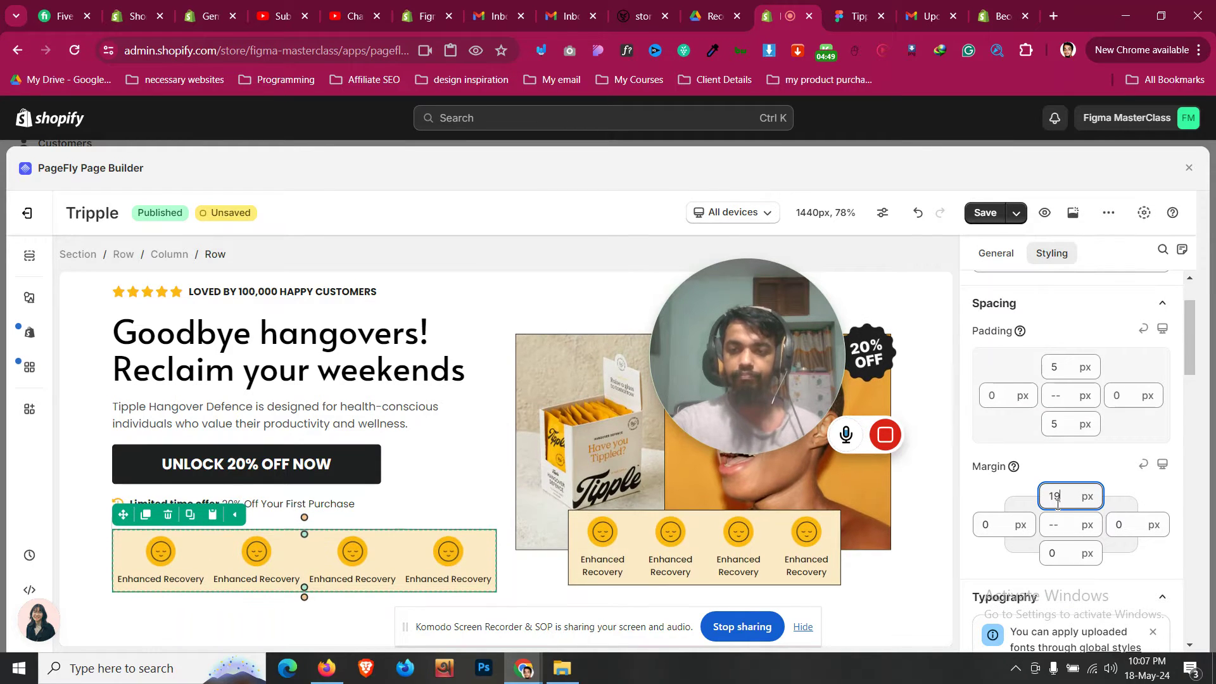
{"action": "key", "text": "Up"}
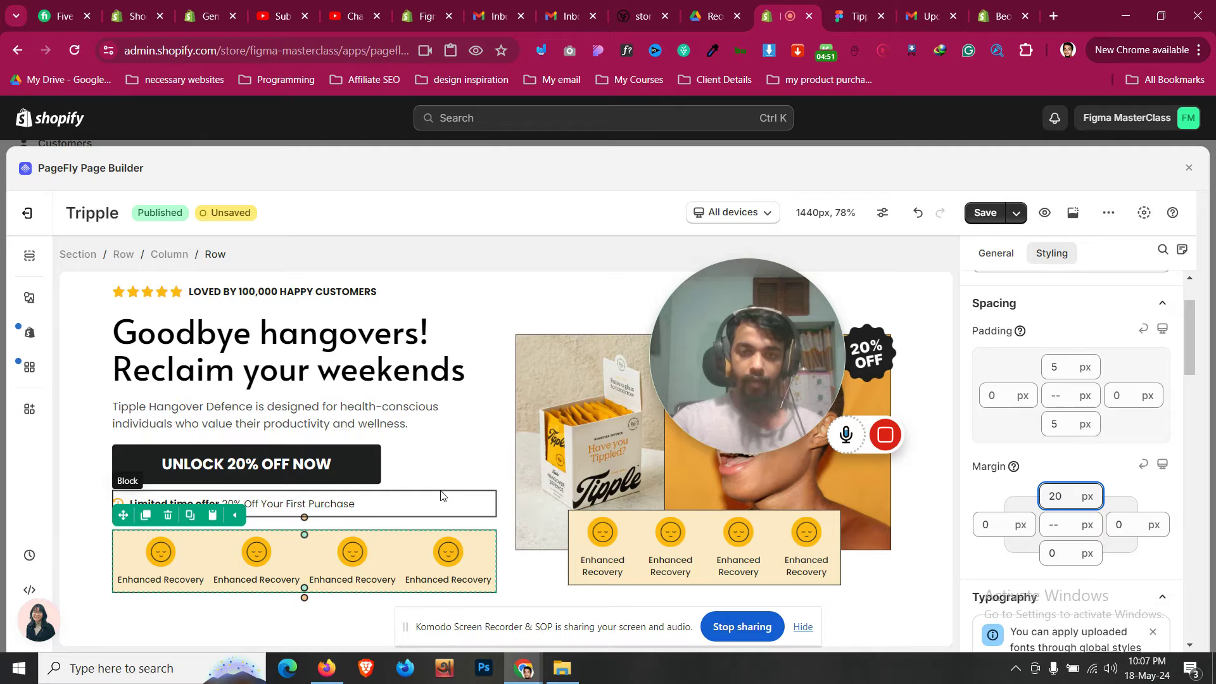
Select the hero image and bring up its General settings
{"action": "left_click_drag", "start_coordinate": [782, 333], "coordinate": [871, 288]}
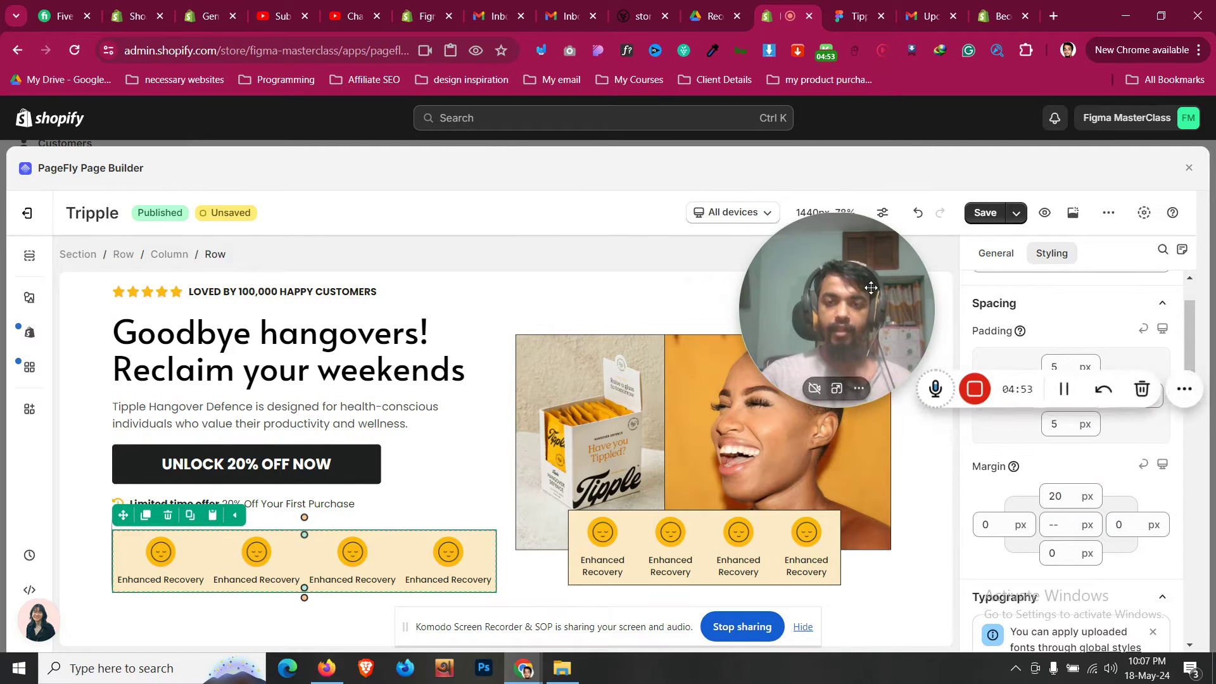
{"action": "left_click", "coordinate": [678, 409]}
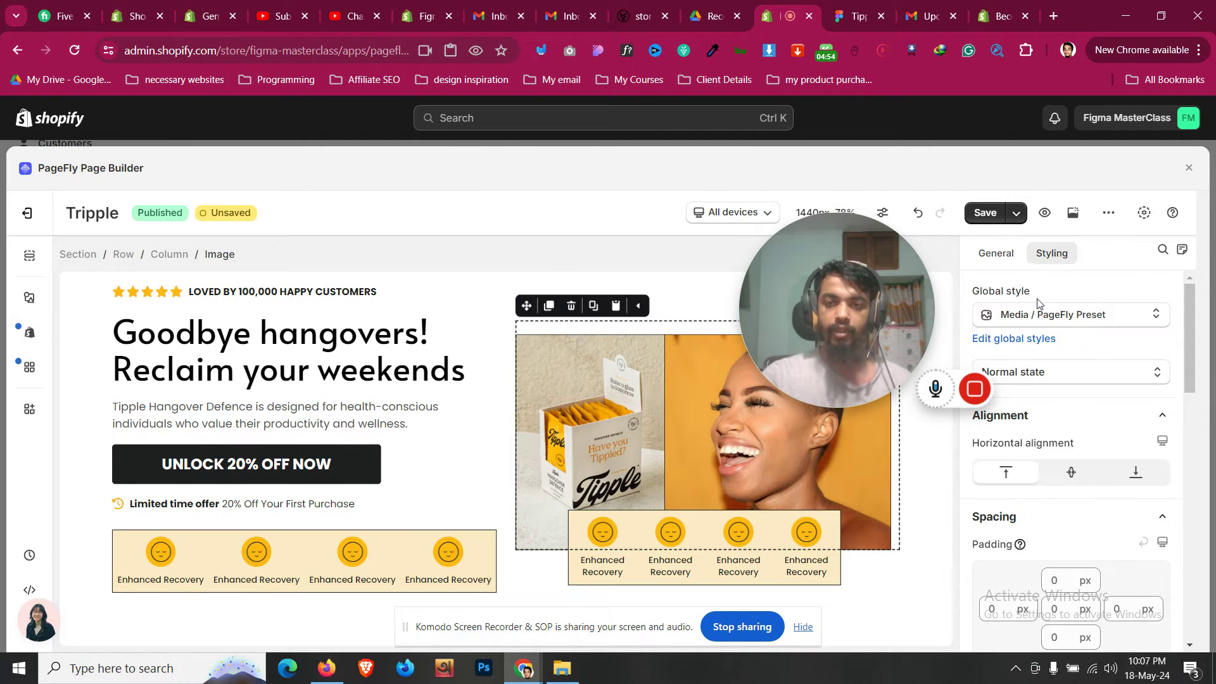
{"action": "left_click", "coordinate": [1004, 254]}
{"action": "scroll", "coordinate": [1045, 500], "scroll_direction": "down", "scroll_amount": 5}
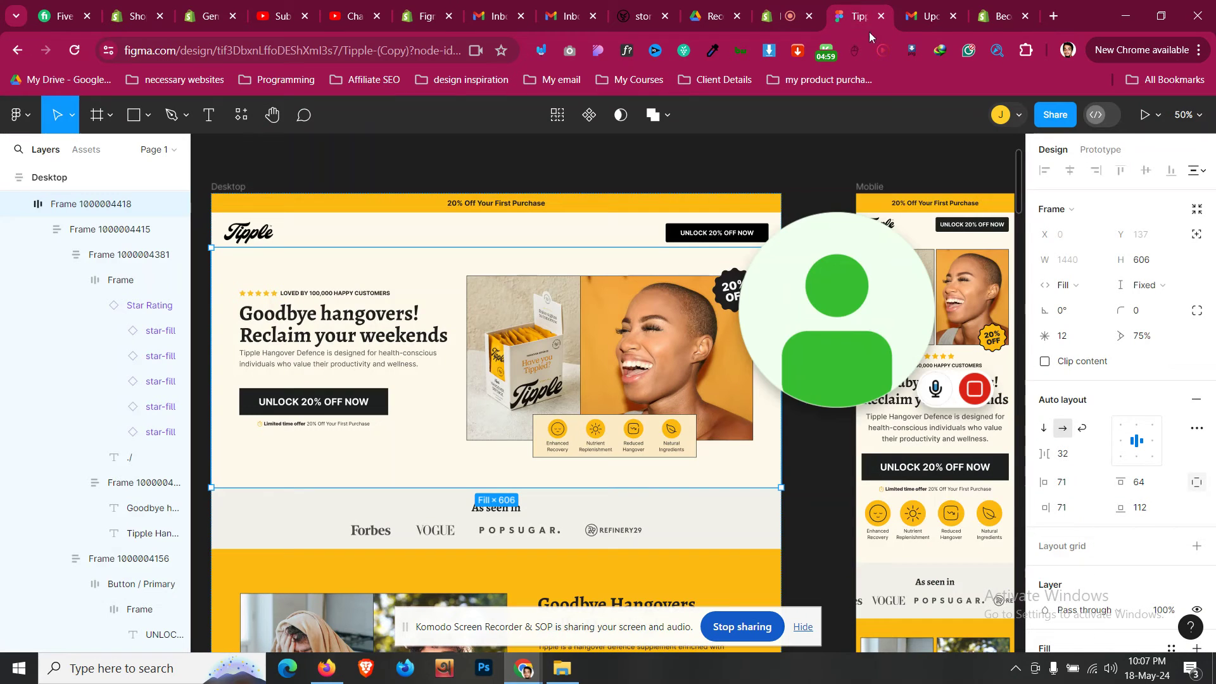
{"action": "key", "text": "ctrl+Tab"}
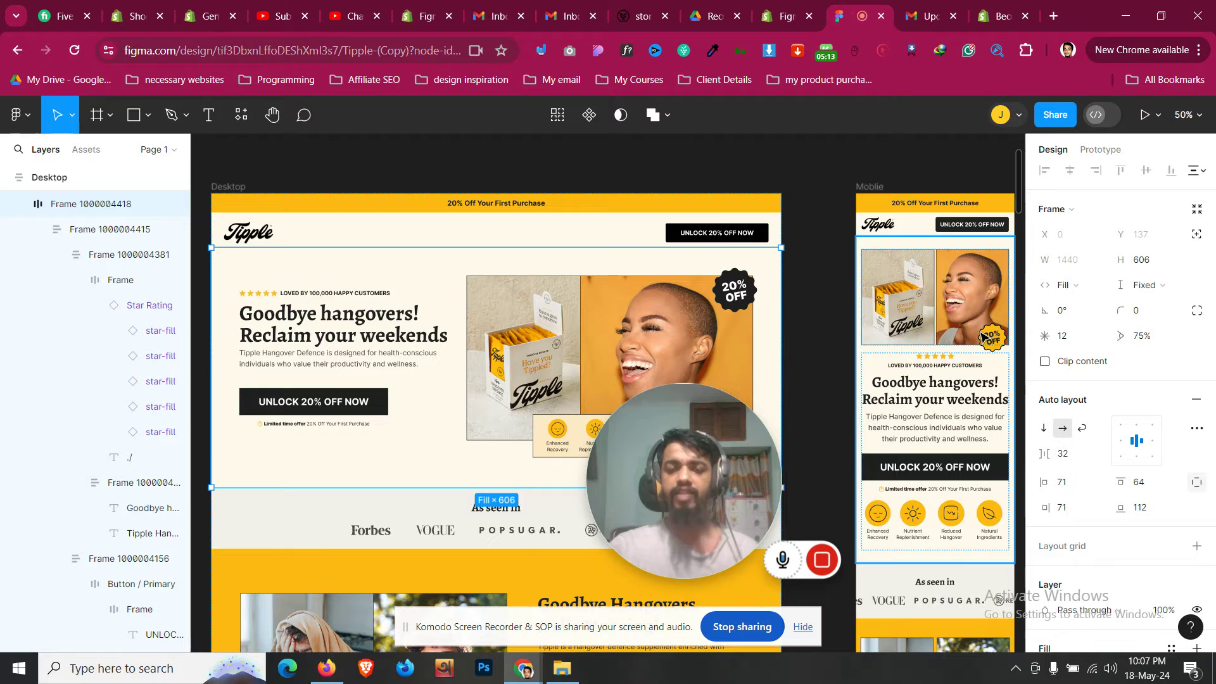
{"action": "left_click", "coordinate": [902, 296]}
{"action": "left_click", "coordinate": [902, 296]}
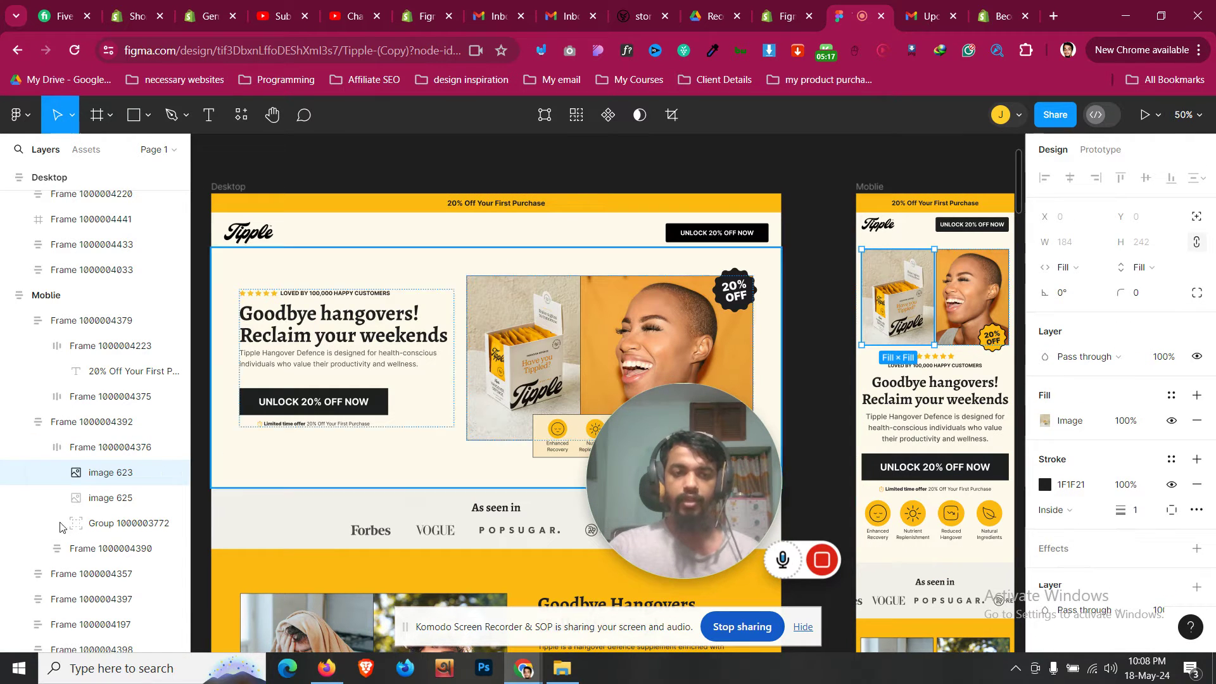
{"action": "left_click", "coordinate": [114, 454]}
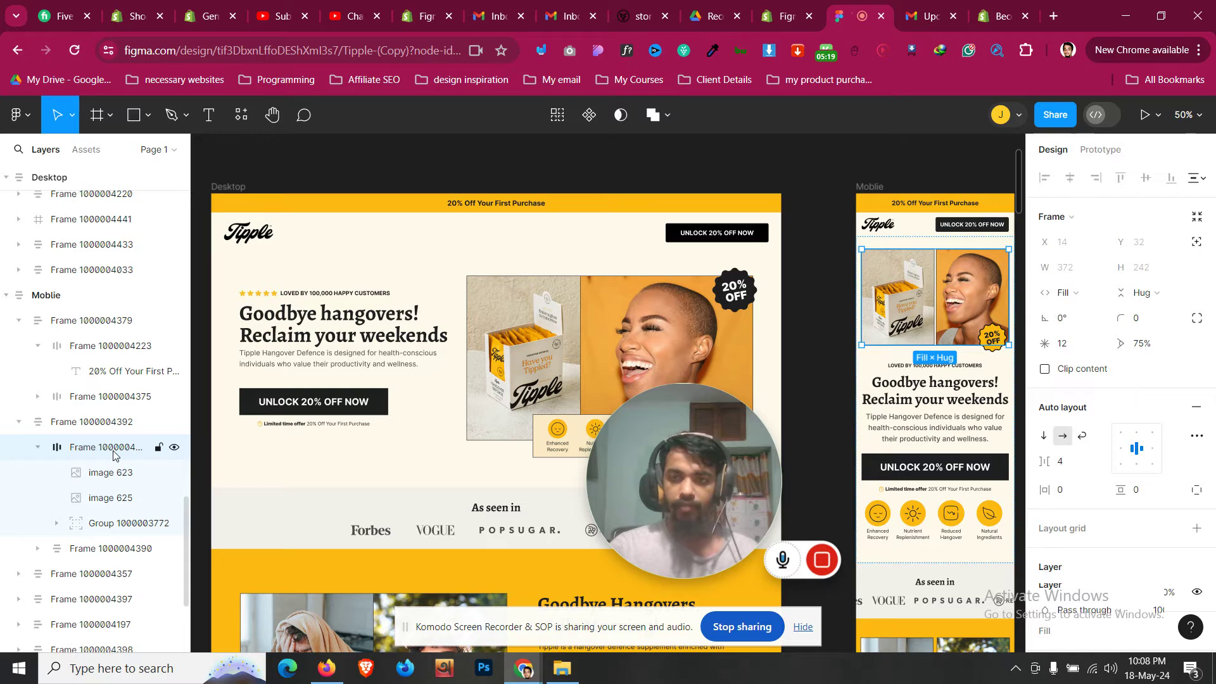
{"action": "left_click", "coordinate": [174, 449]}
{"action": "left_click", "coordinate": [174, 449]}
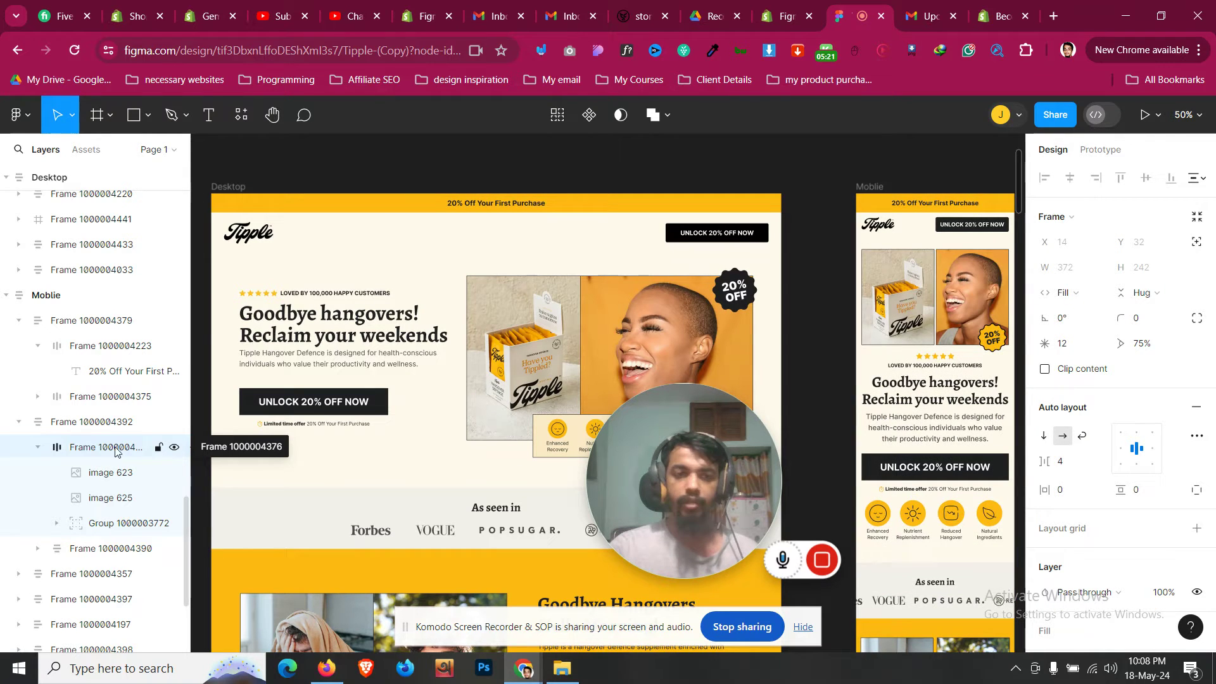
{"action": "left_click", "coordinate": [38, 447]}
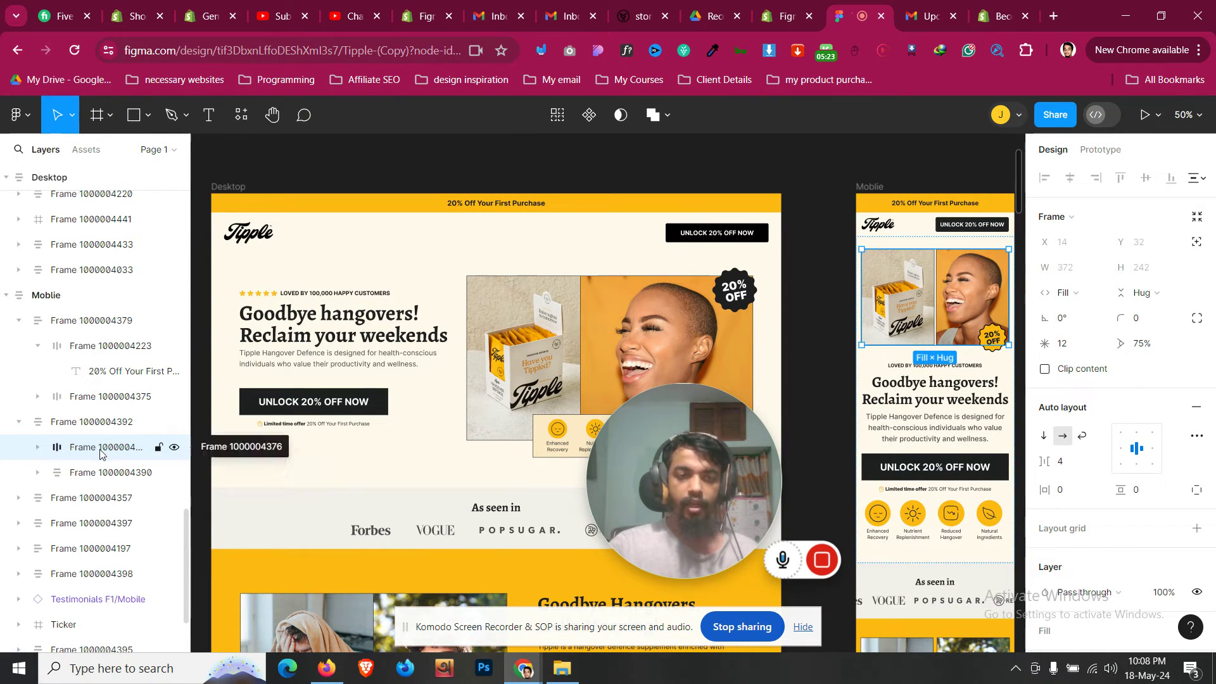
{"action": "scroll", "coordinate": [1113, 565], "scroll_direction": "down", "scroll_amount": 6}
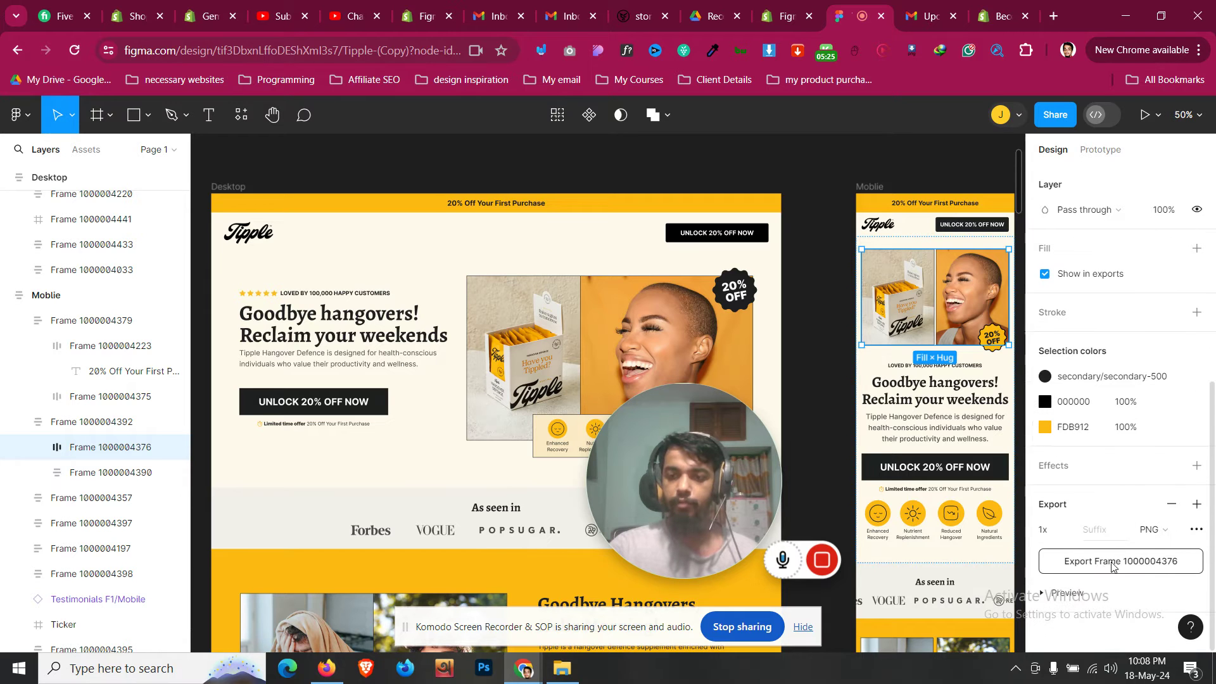
{"action": "left_click", "coordinate": [1114, 570]}
Back in the PageFly editor, add a new Image element above the hero heading
{"action": "left_click", "coordinate": [425, 16]}
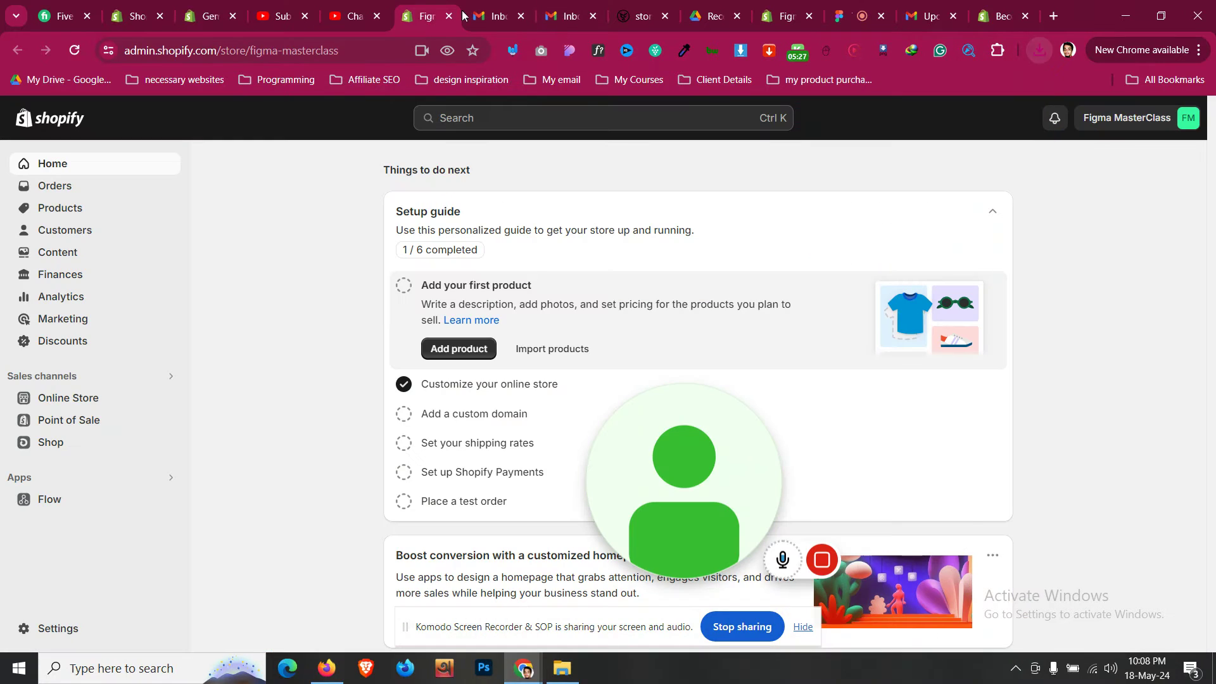
{"action": "left_click_drag", "start_coordinate": [779, 16], "coordinate": [497, 16]}
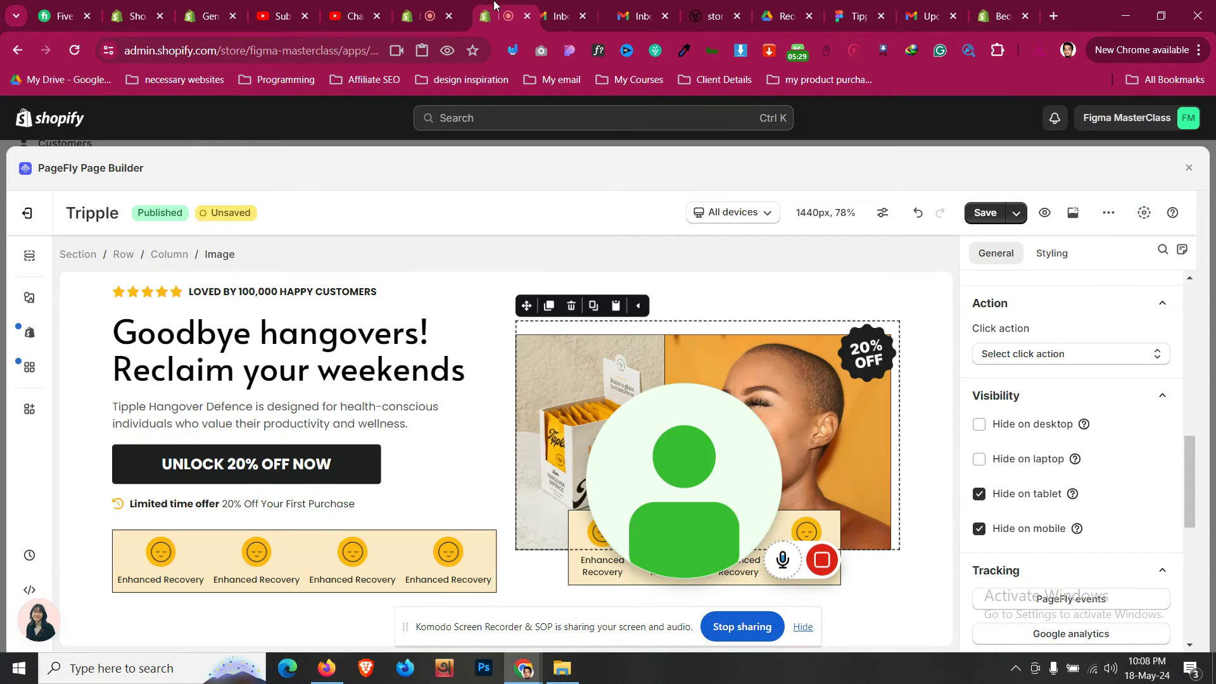
{"action": "scroll", "coordinate": [265, 354], "scroll_direction": "up", "scroll_amount": 2}
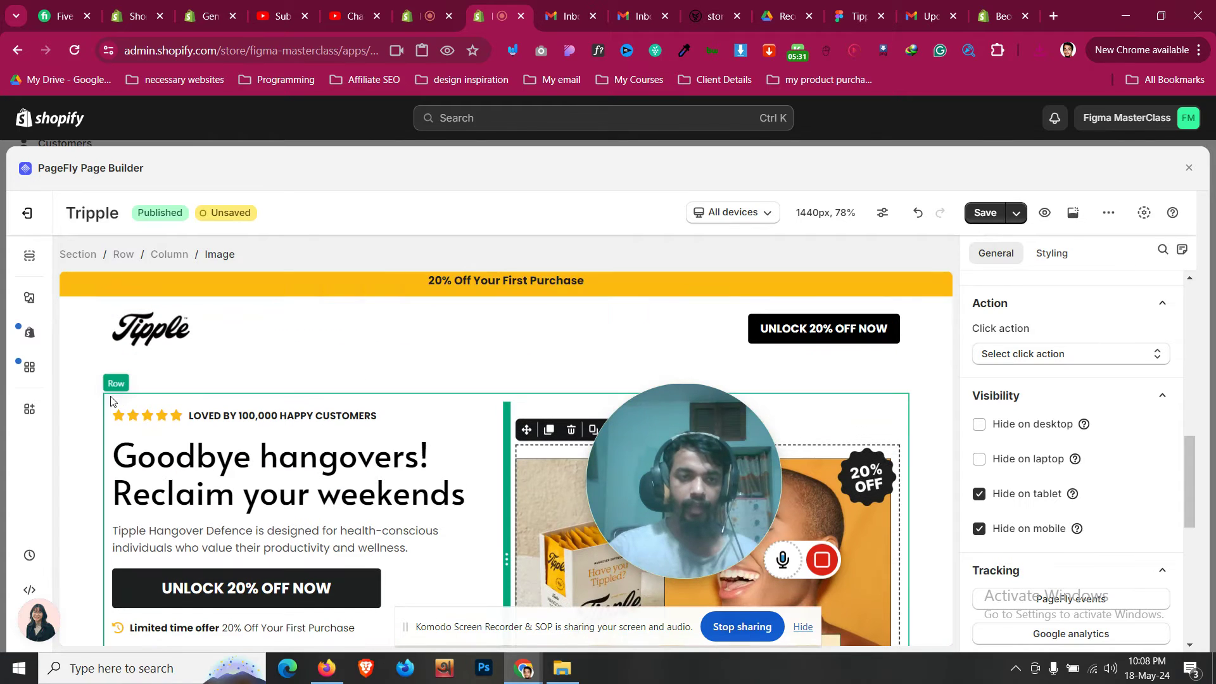
{"action": "left_click", "coordinate": [28, 300]}
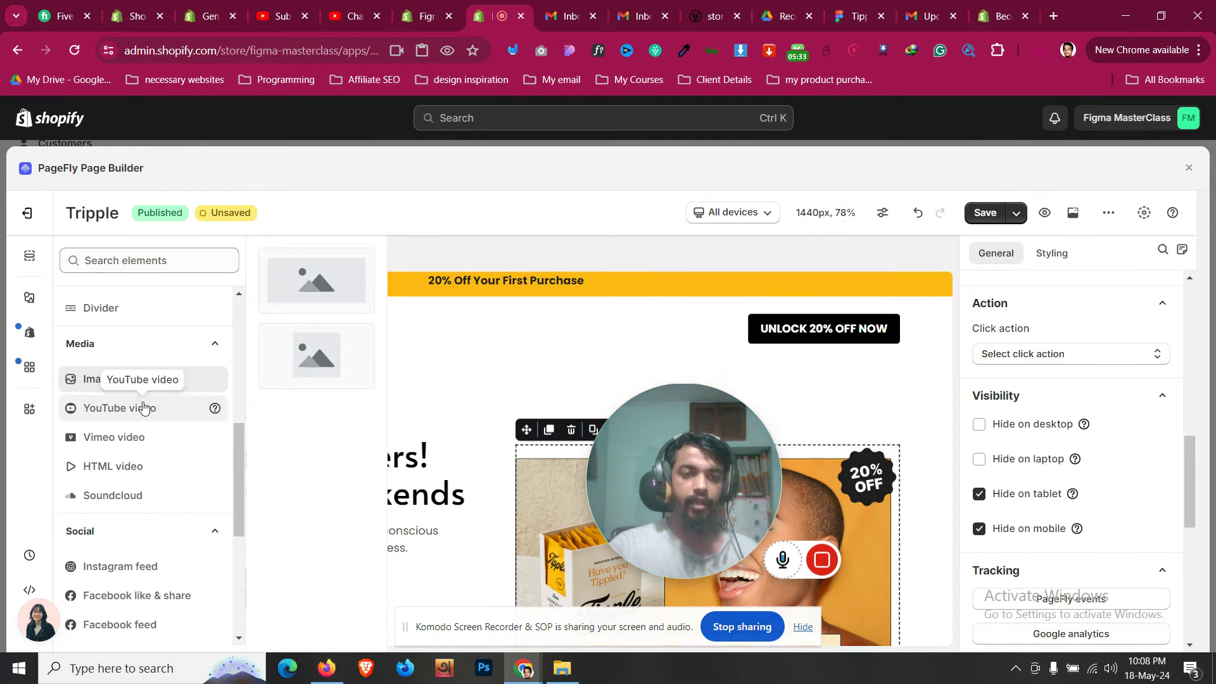
{"action": "left_click_drag", "start_coordinate": [262, 304], "coordinate": [360, 435]}
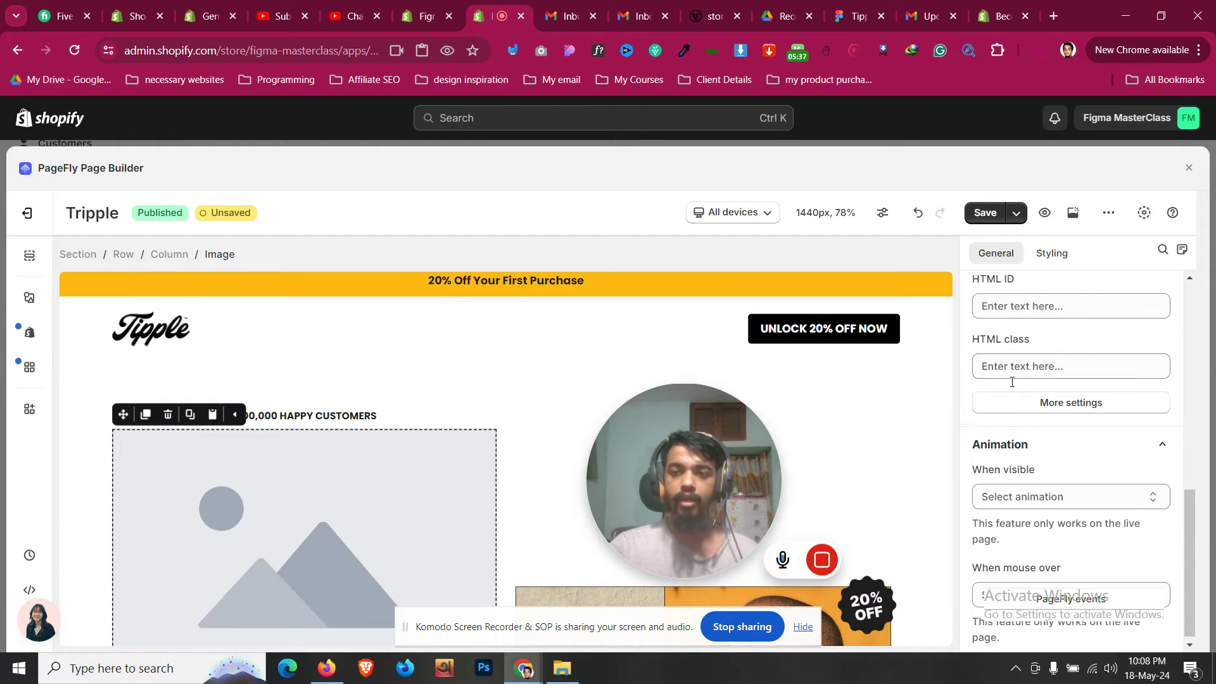
{"action": "scroll", "coordinate": [1011, 382], "scroll_direction": "up", "scroll_amount": 10}
Upload Frame 1000004376.png to the image library and pick it for the new image
{"action": "left_click", "coordinate": [1072, 339]}
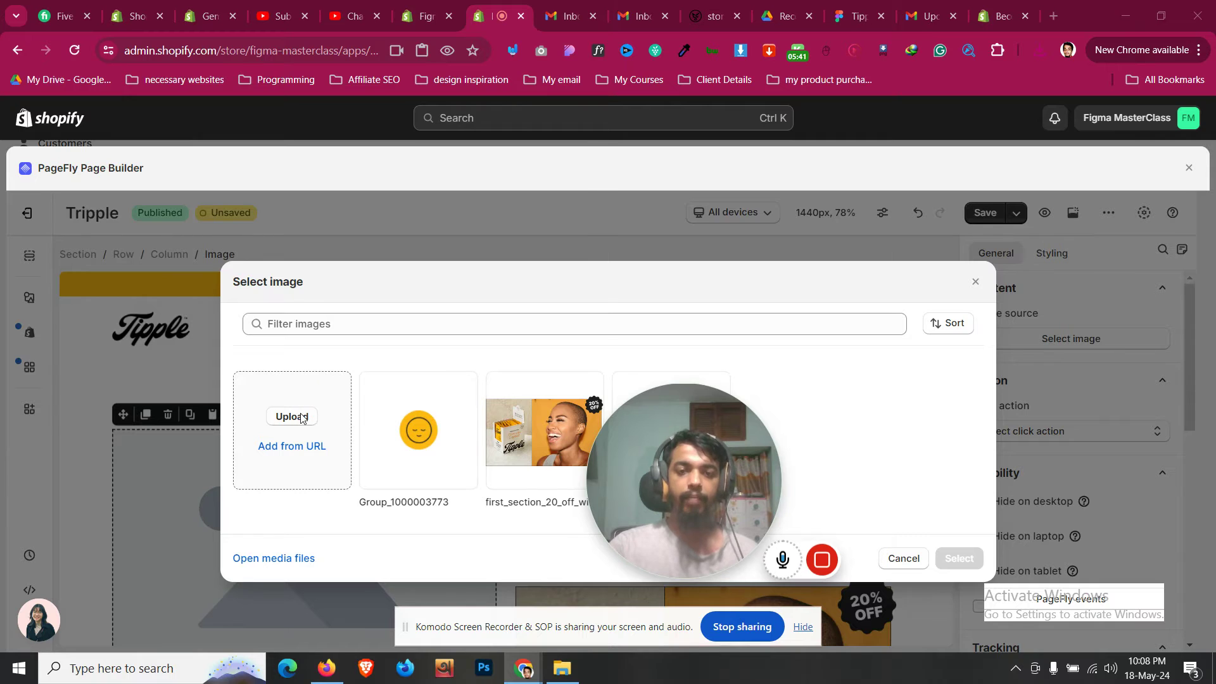
{"action": "left_click", "coordinate": [292, 416]}
{"action": "left_click", "coordinate": [475, 354]}
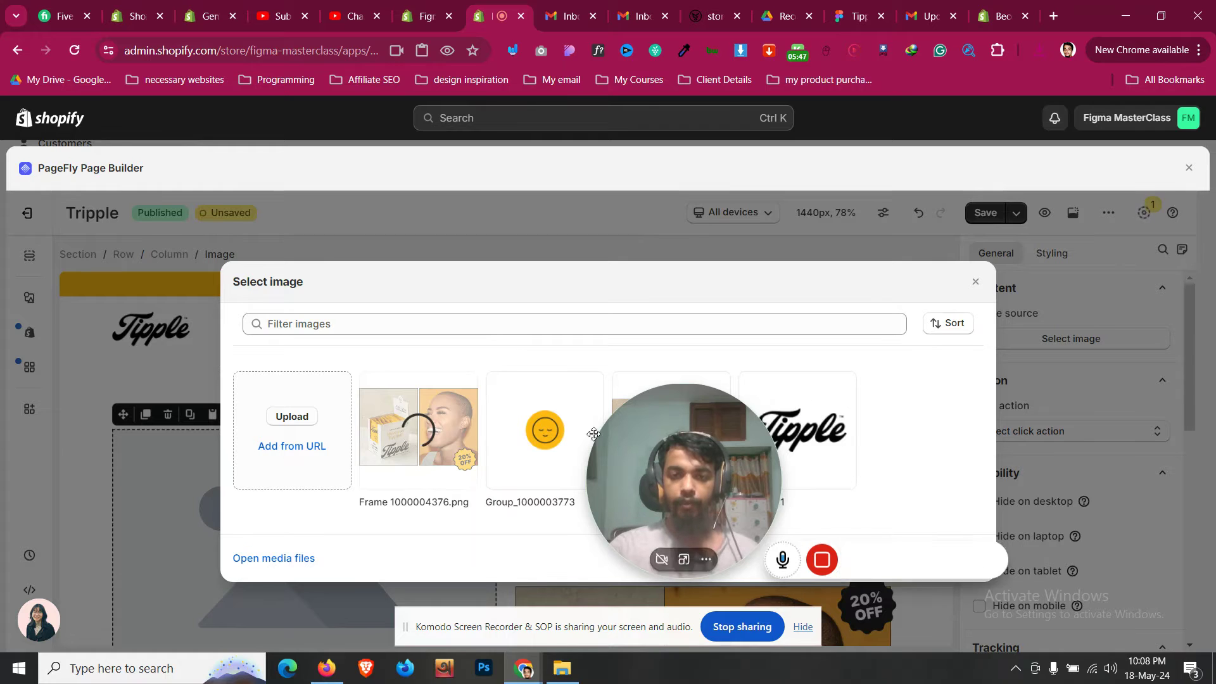
{"action": "left_click", "coordinate": [424, 460]}
Apply the uploaded picture to the new image and move the review block below it
{"action": "left_click", "coordinate": [959, 559]}
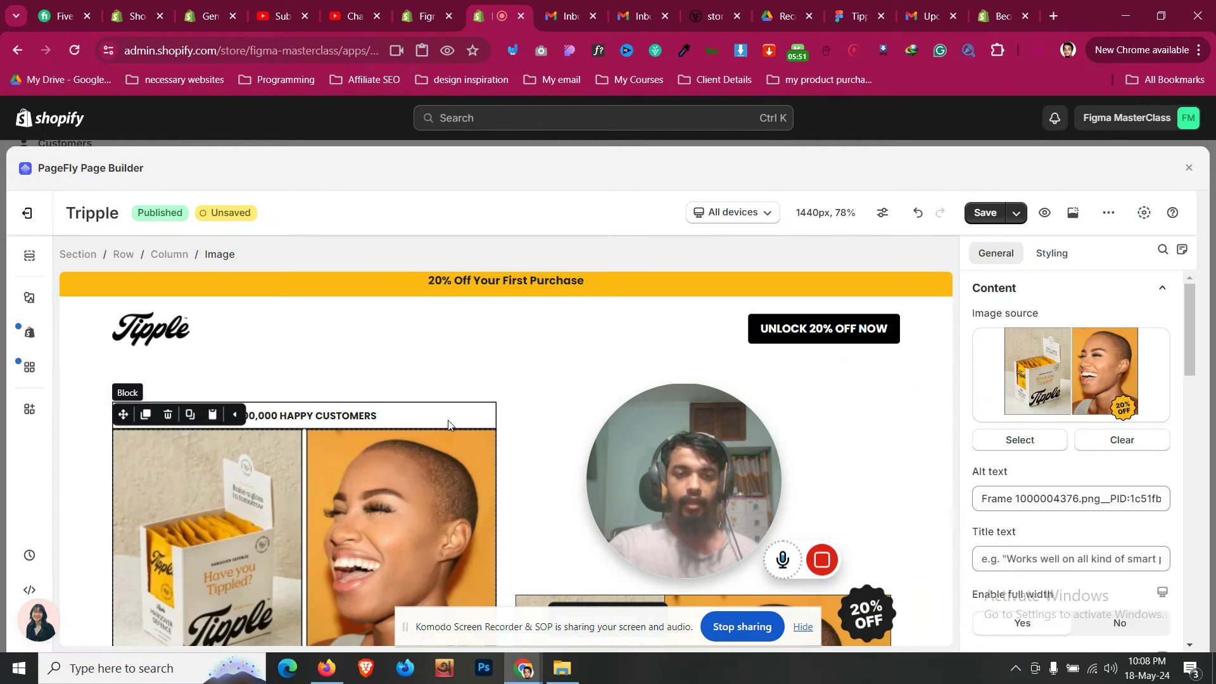
{"action": "left_click", "coordinate": [206, 390]}
{"action": "scroll", "coordinate": [206, 390], "scroll_direction": "down", "scroll_amount": 3}
{"action": "scroll", "coordinate": [159, 317], "scroll_direction": "up", "scroll_amount": 1}
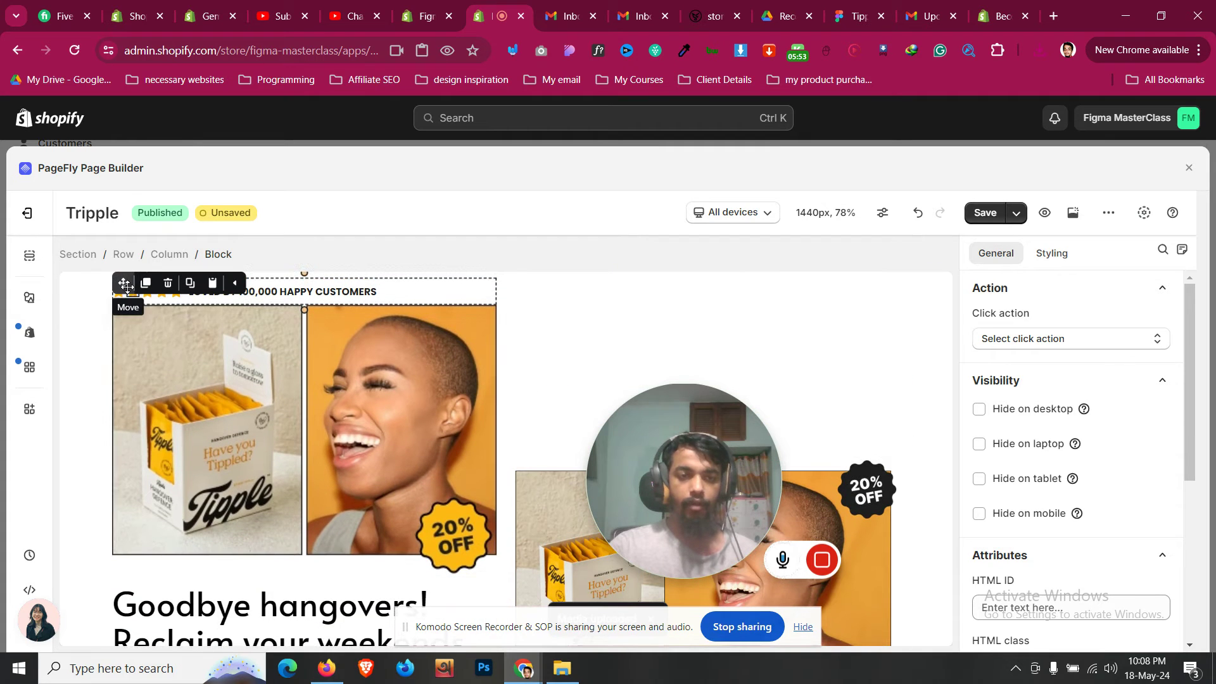
{"action": "left_click_drag", "start_coordinate": [123, 283], "coordinate": [293, 534]}
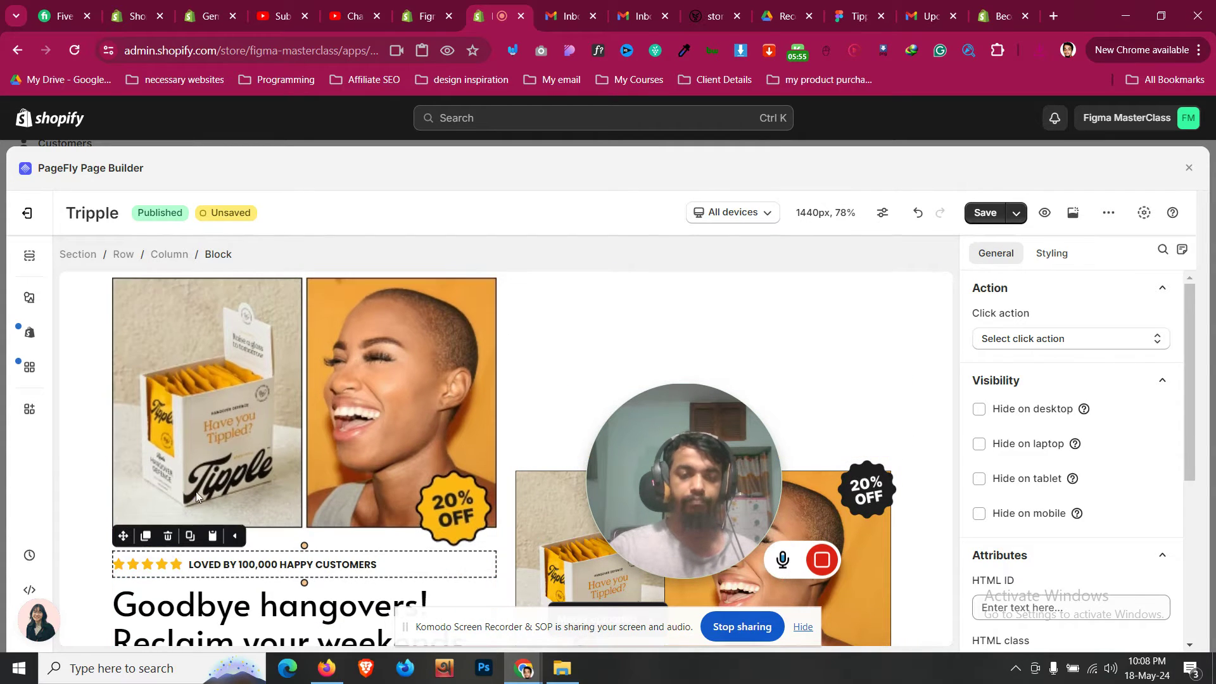
Hide the new hero image on desktop and laptop
{"action": "left_click", "coordinate": [406, 462]}
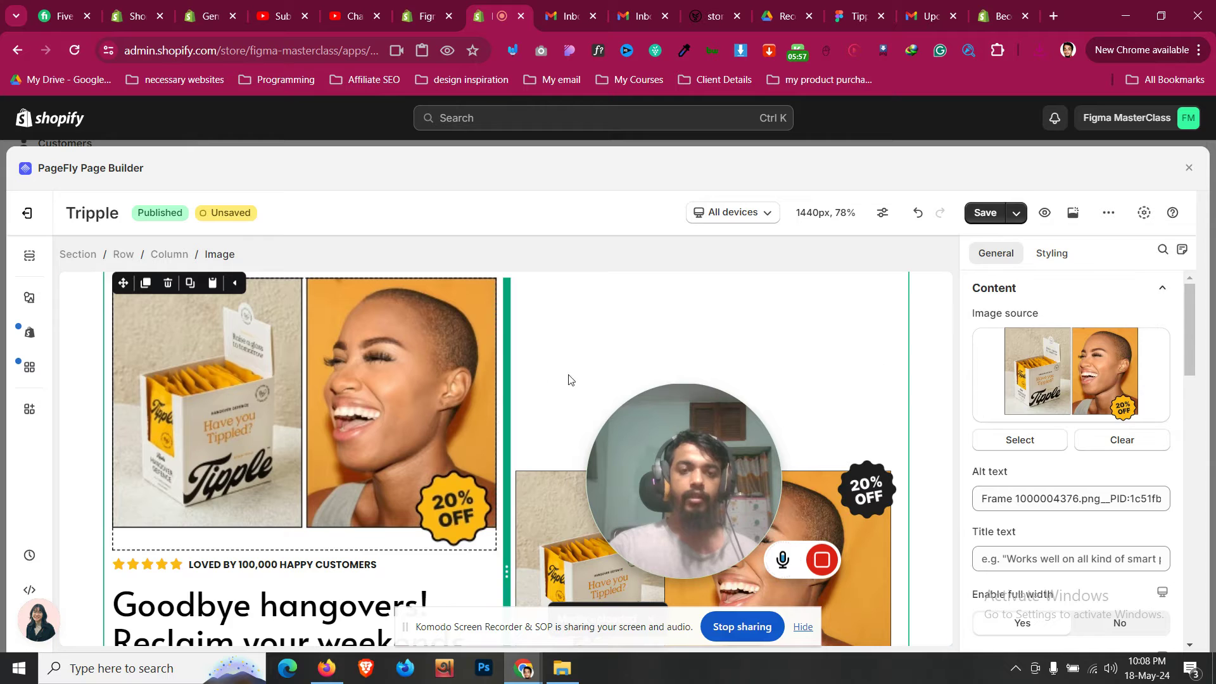
{"action": "scroll", "coordinate": [1026, 371], "scroll_direction": "down", "scroll_amount": 7}
{"action": "scroll", "coordinate": [1027, 369], "scroll_direction": "down", "scroll_amount": 4}
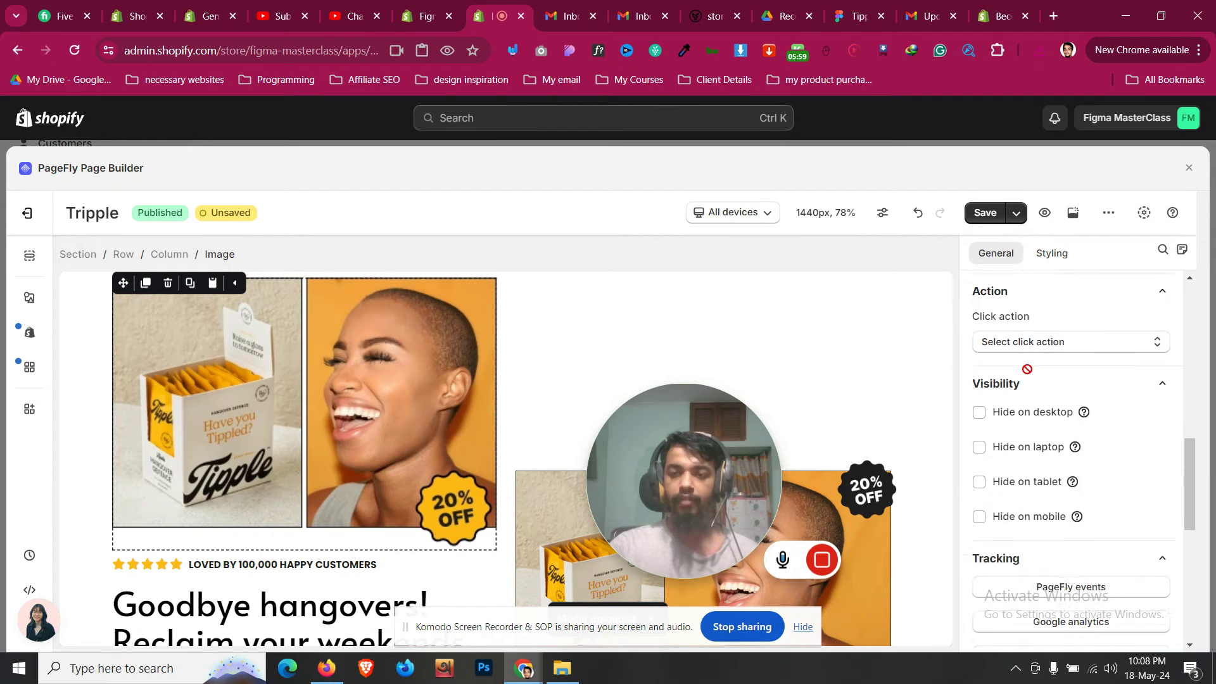
{"action": "left_click", "coordinate": [1028, 348]}
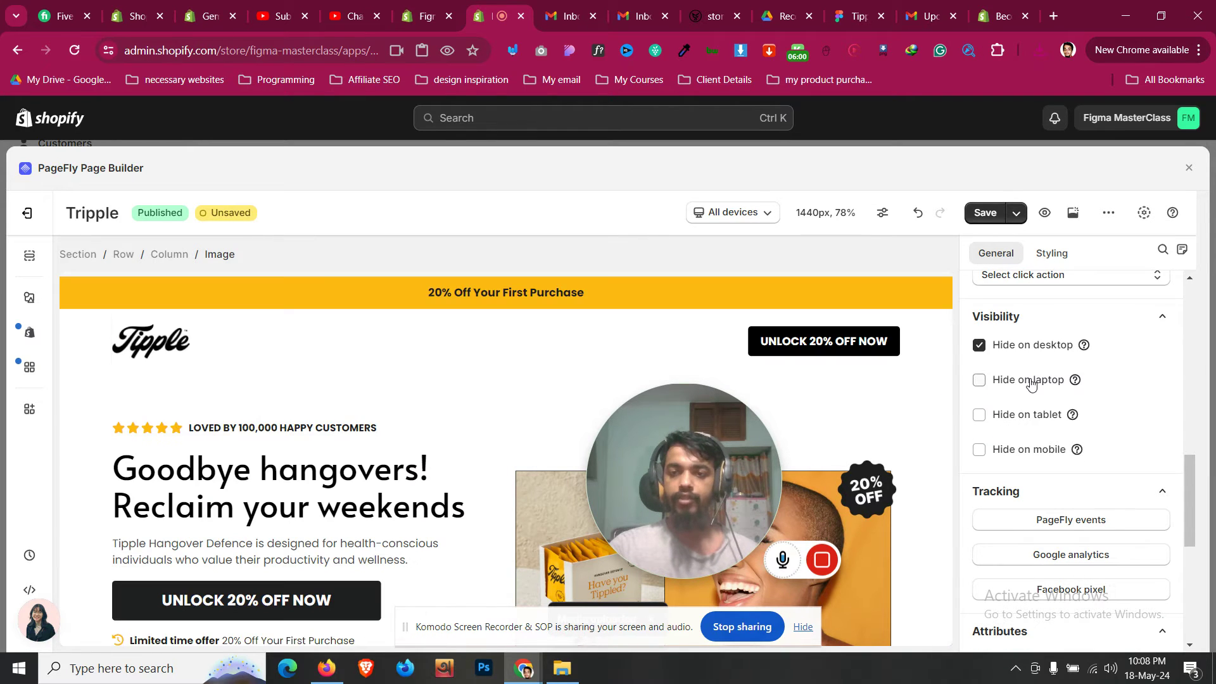
{"action": "left_click", "coordinate": [811, 510]}
{"action": "scroll", "coordinate": [811, 510], "scroll_direction": "down", "scroll_amount": 3}
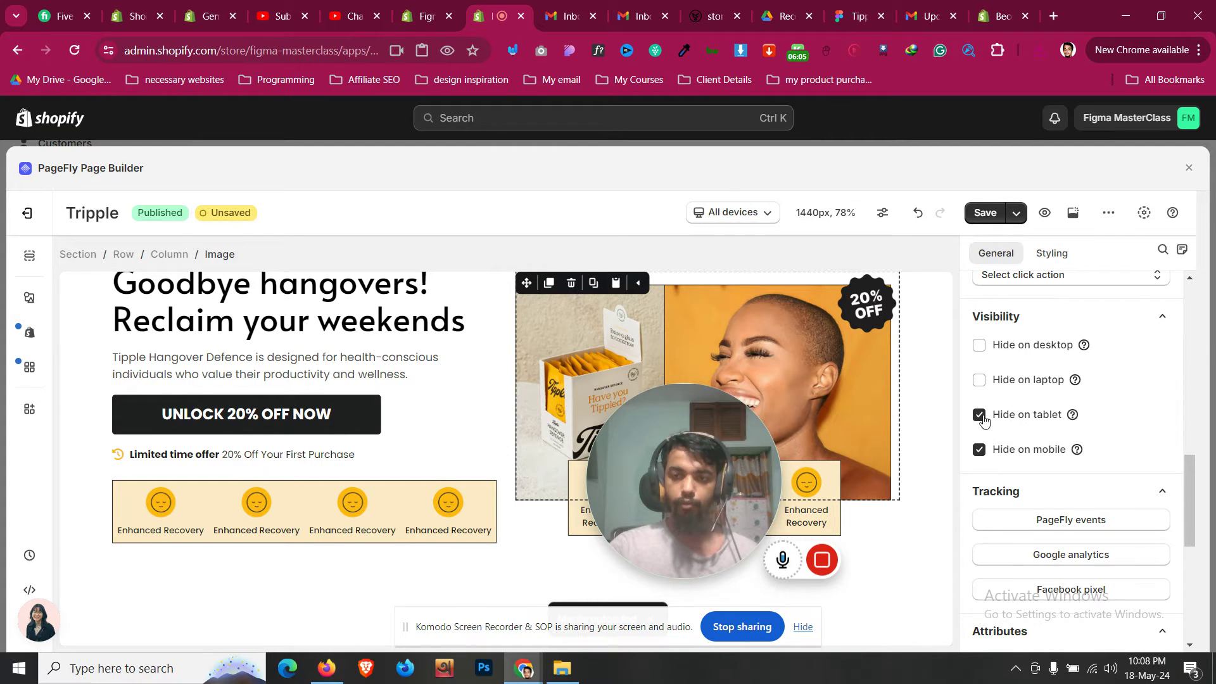
Set the Enhanced Recovery icon row's background colour alpha to 4, nearly transparent
{"action": "left_click", "coordinate": [381, 484]}
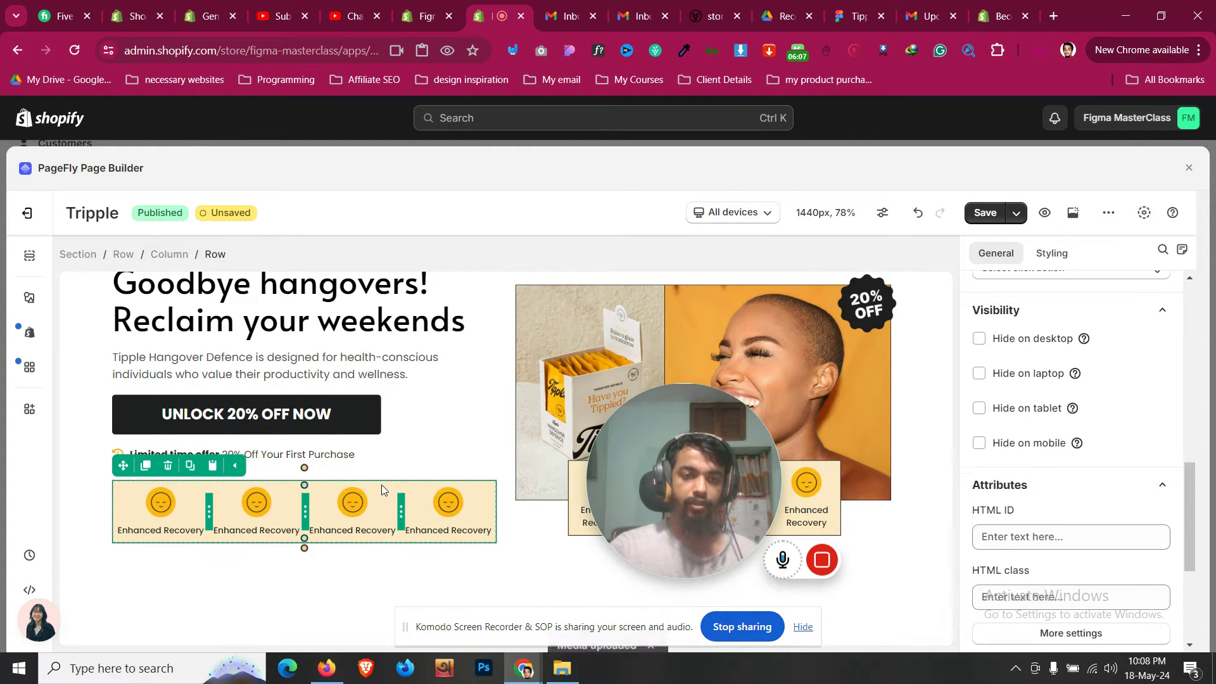
{"action": "left_click", "coordinate": [858, 16]}
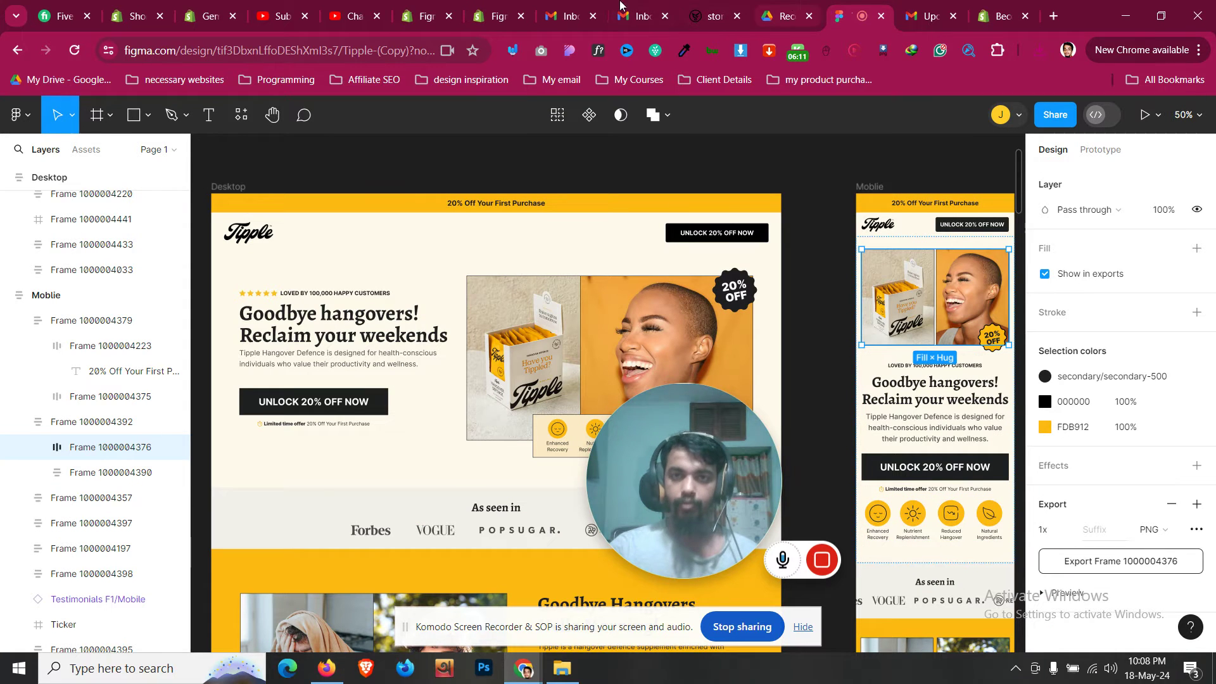
{"action": "left_click", "coordinate": [507, 7]}
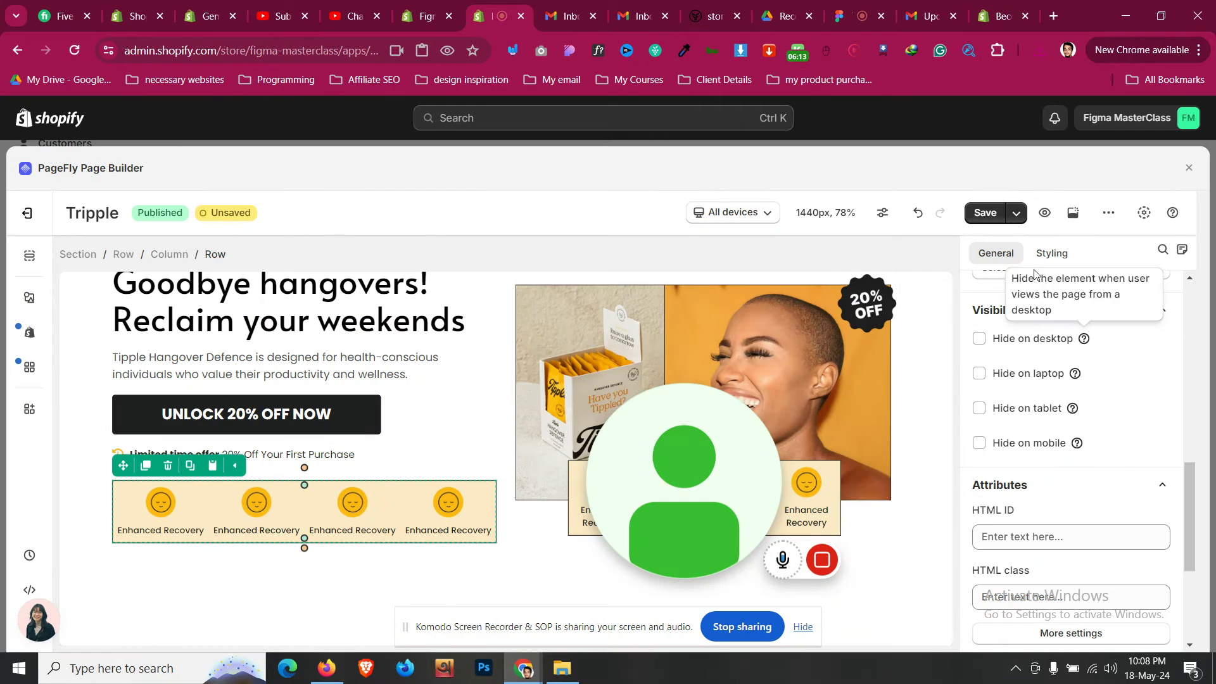
{"action": "left_click", "coordinate": [1051, 252]}
{"action": "scroll", "coordinate": [1059, 375], "scroll_direction": "down", "scroll_amount": 8}
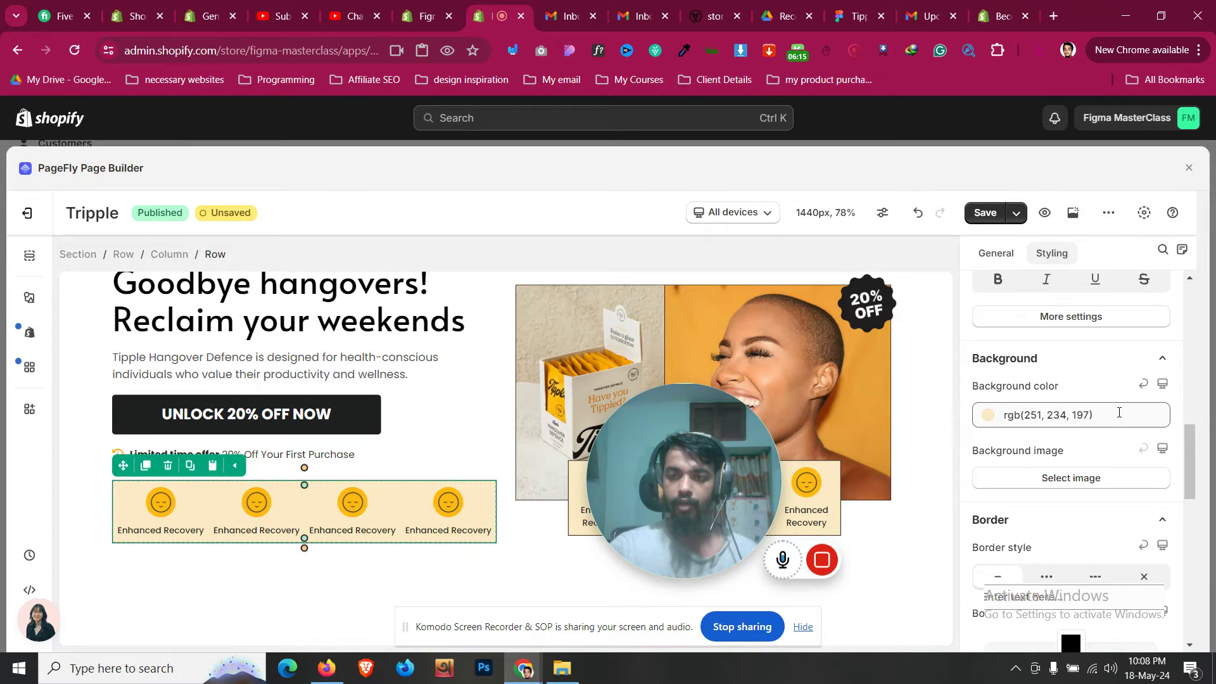
{"action": "left_click", "coordinate": [1118, 412]}
{"action": "scroll", "coordinate": [1147, 408], "scroll_direction": "down", "scroll_amount": 1}
{"action": "left_click_drag", "start_coordinate": [1178, 382], "coordinate": [1176, 486]}
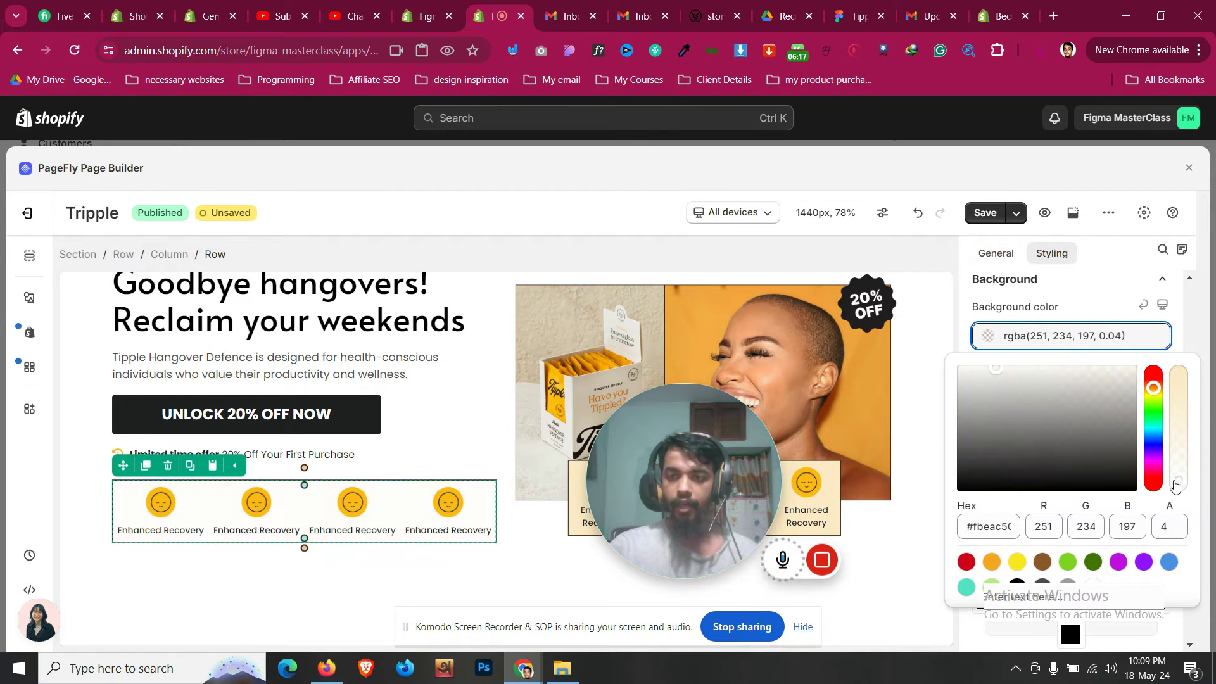
Hide the icon row on desktop and laptop
{"action": "left_click", "coordinate": [977, 254]}
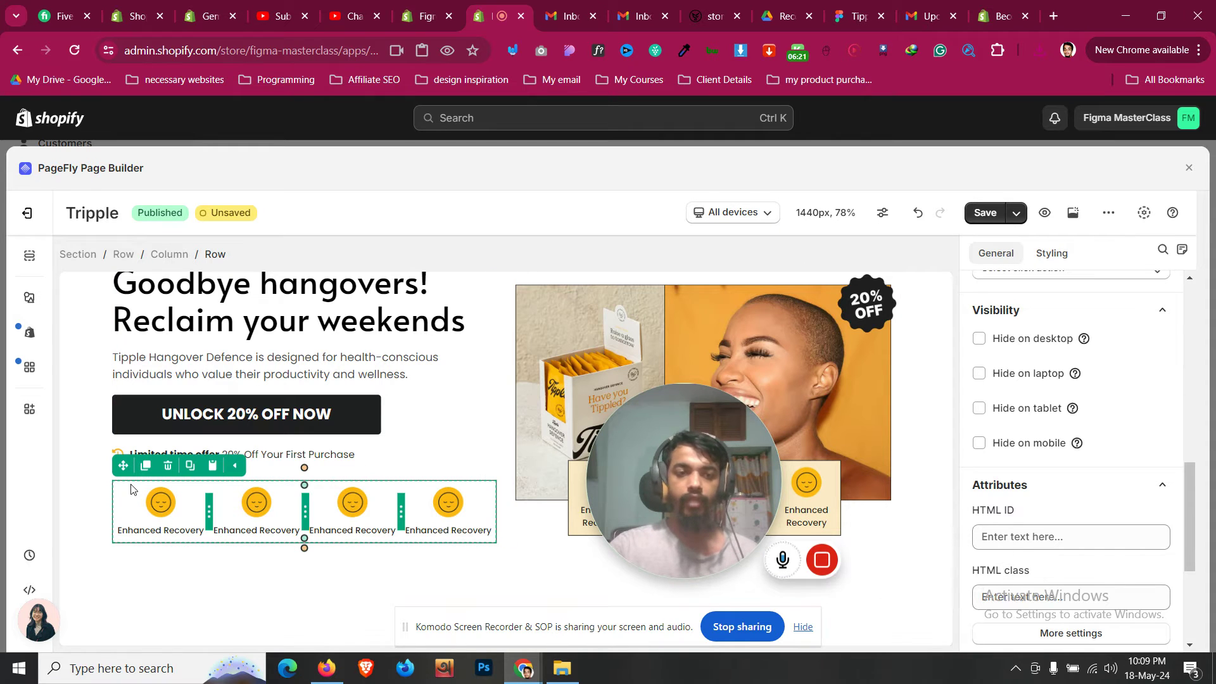
{"action": "scroll", "coordinate": [1086, 488], "scroll_direction": "down", "scroll_amount": 1}
{"action": "scroll", "coordinate": [1088, 492], "scroll_direction": "up", "scroll_amount": 1}
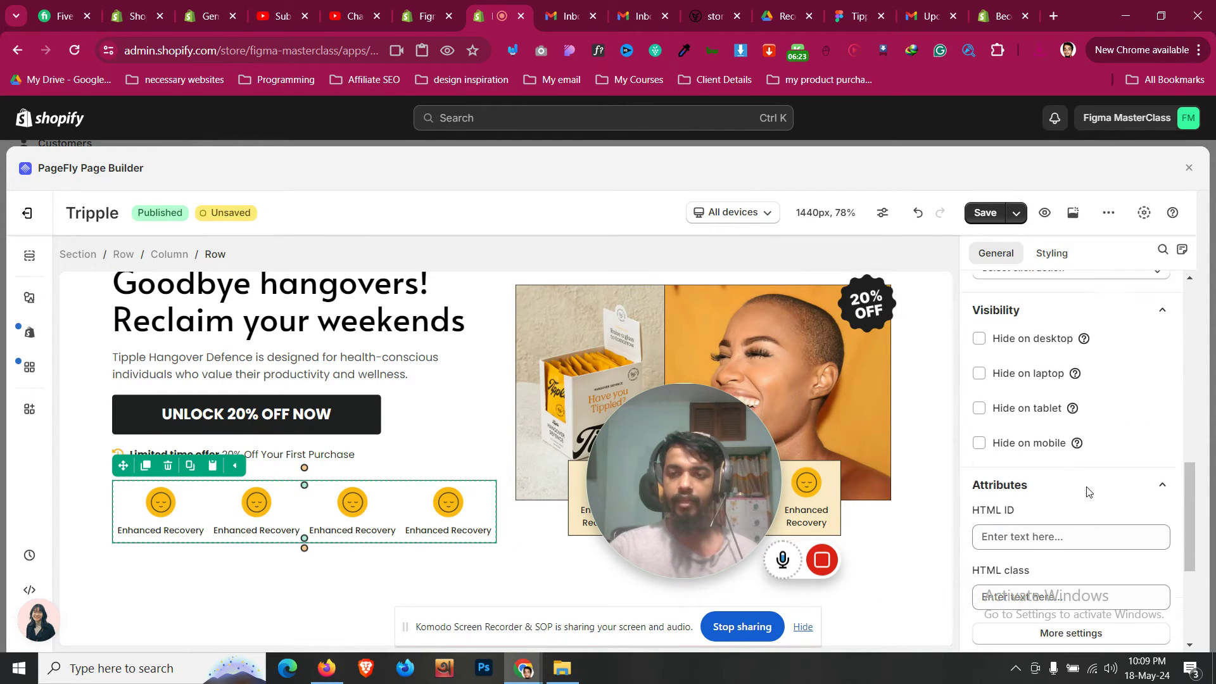
{"action": "left_click", "coordinate": [1029, 342]}
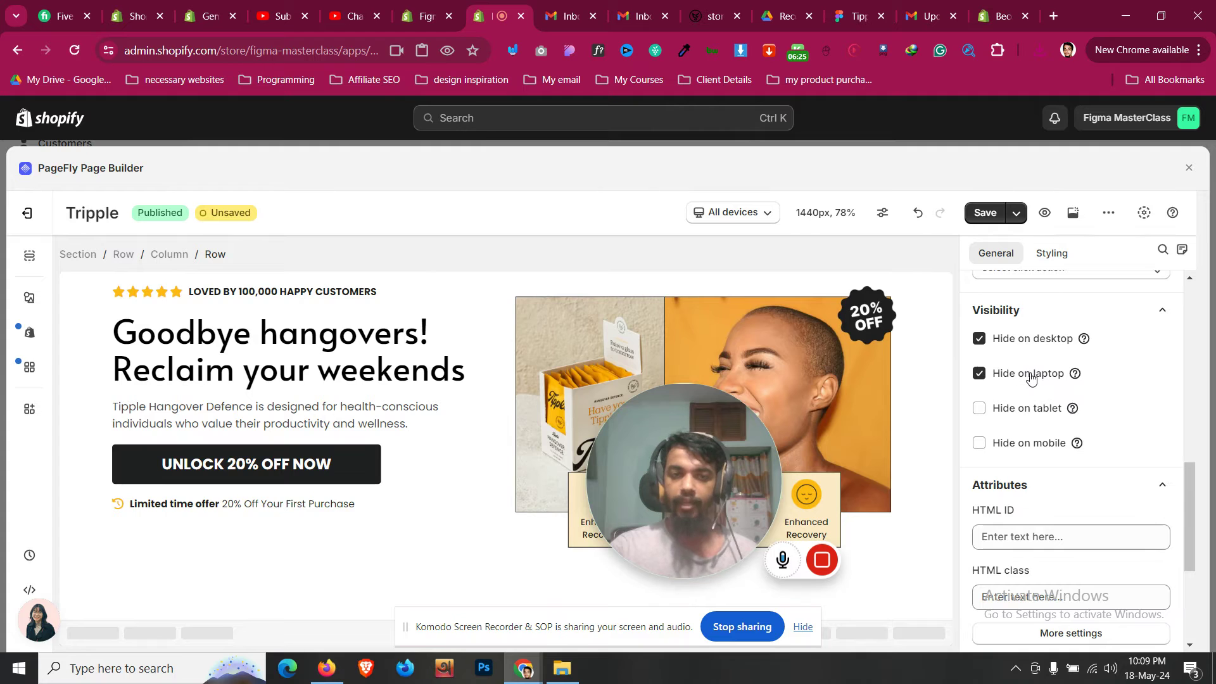
Switch the editor preview to the Mobile device size
{"action": "left_click", "coordinate": [732, 212]}
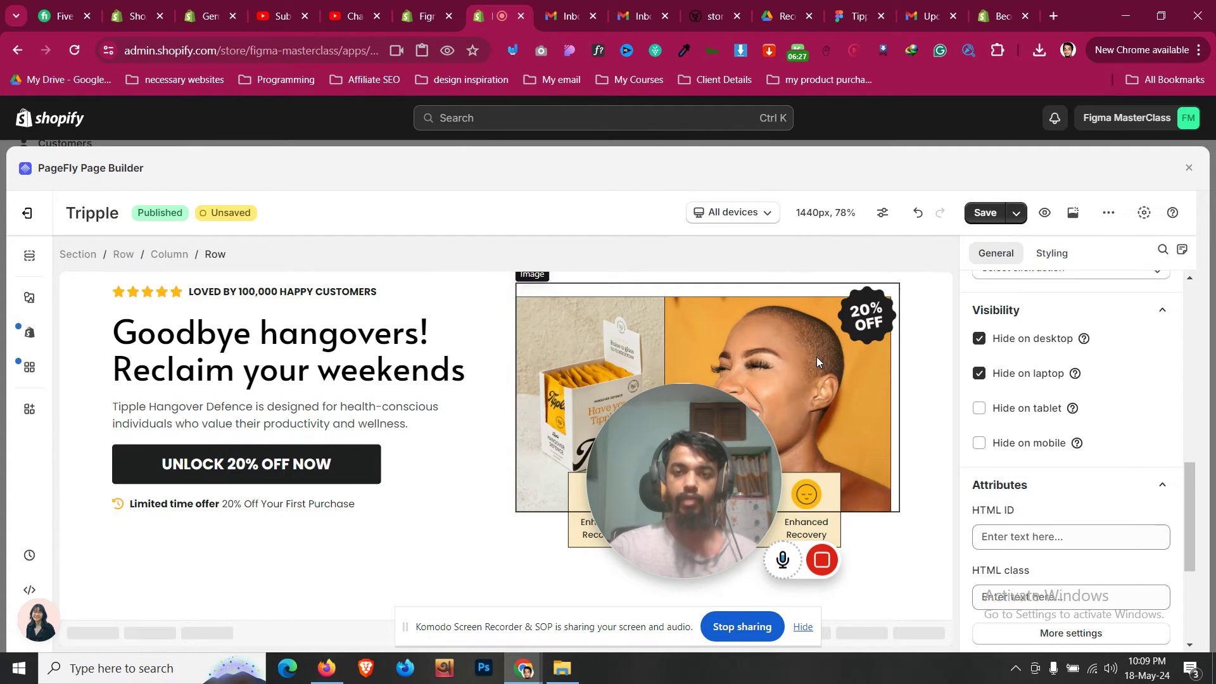
{"action": "left_click", "coordinate": [766, 214]}
{"action": "left_click", "coordinate": [760, 330]}
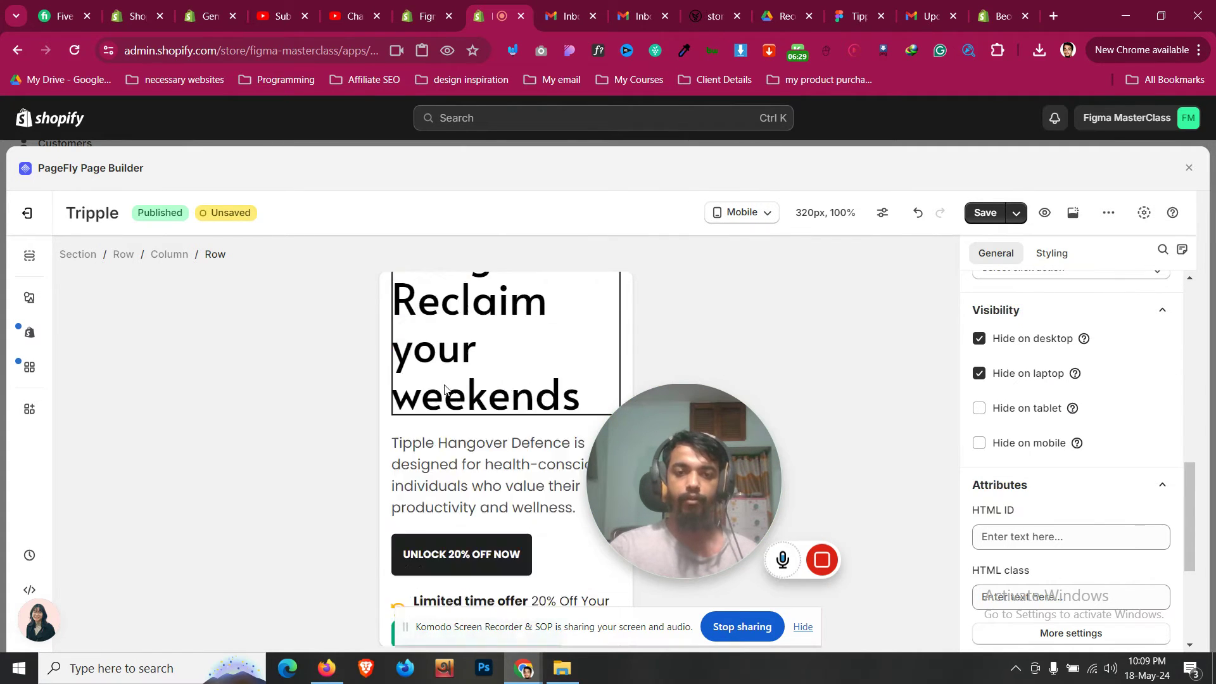
{"action": "scroll", "coordinate": [445, 389], "scroll_direction": "down", "scroll_amount": 1}
{"action": "scroll", "coordinate": [463, 372], "scroll_direction": "up", "scroll_amount": 8}
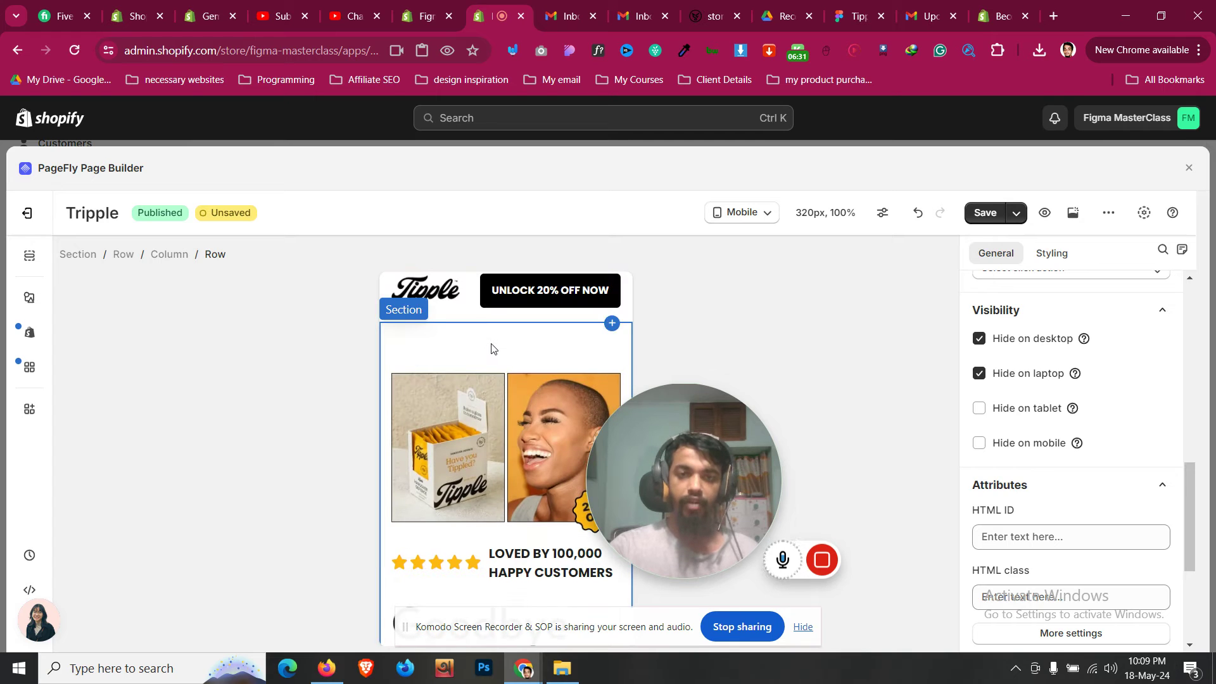
{"action": "left_click", "coordinate": [494, 349]}
{"action": "left_click", "coordinate": [1049, 253]}
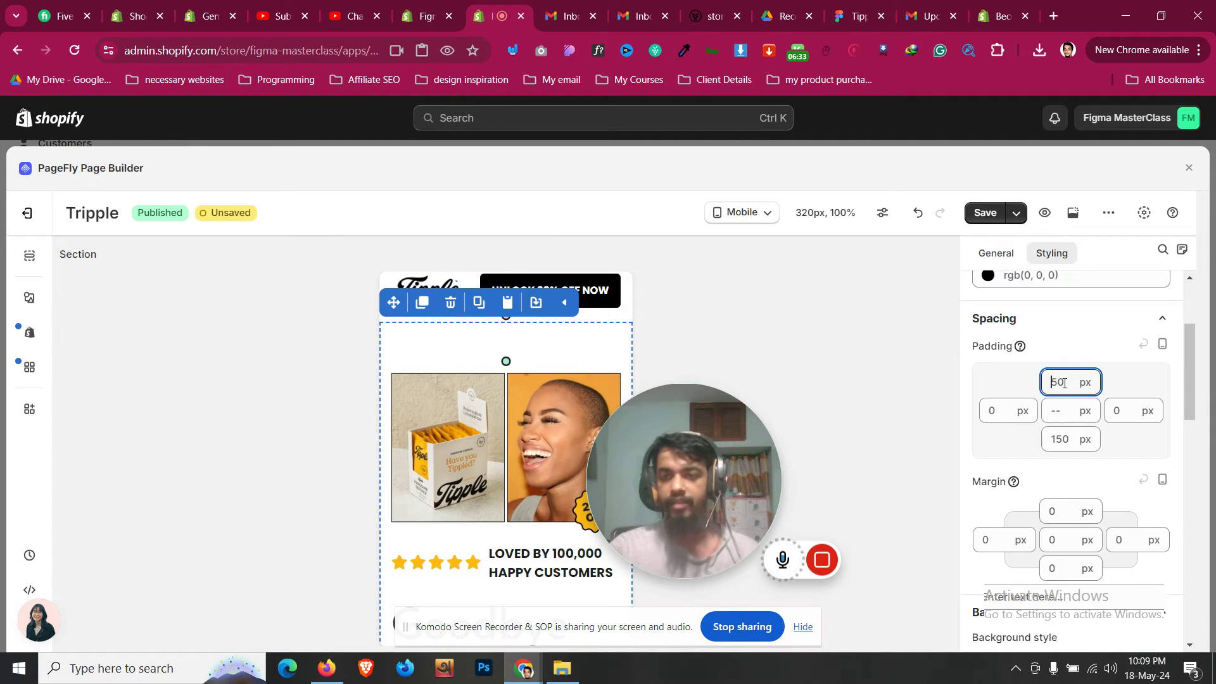
{"action": "key", "text": "BackSpace"}
{"action": "key", "text": "BackSpace"}
{"action": "type", "text": "0"}
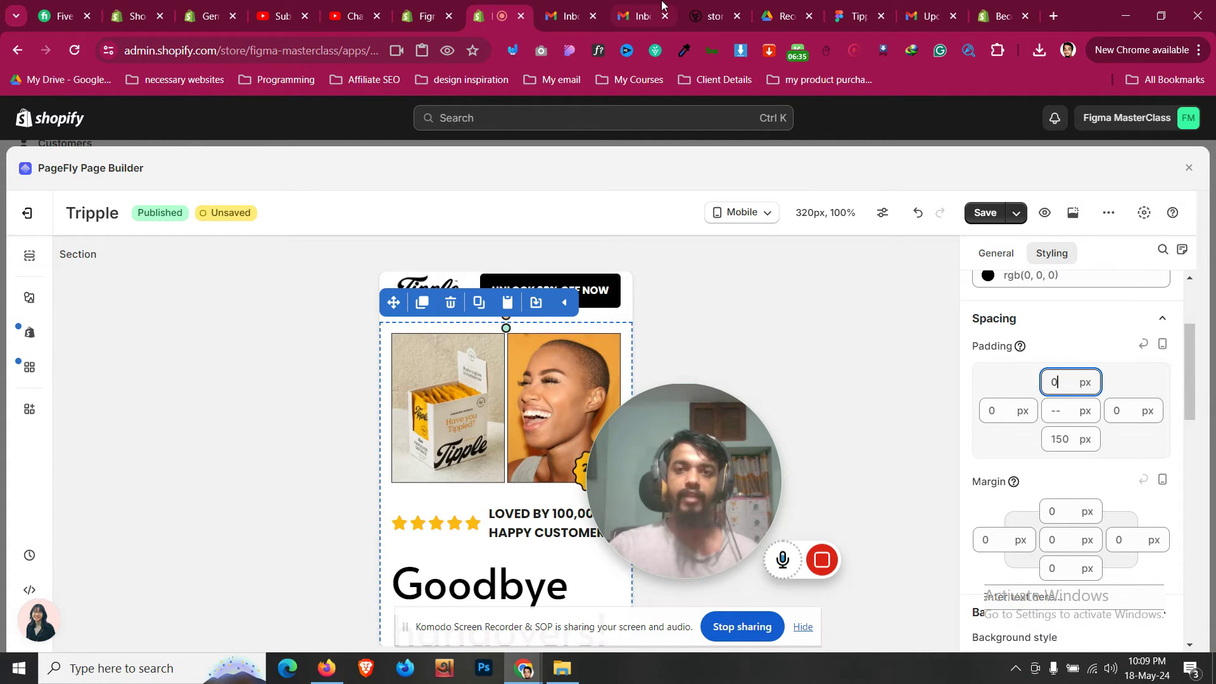
{"action": "left_click", "coordinate": [853, 11]}
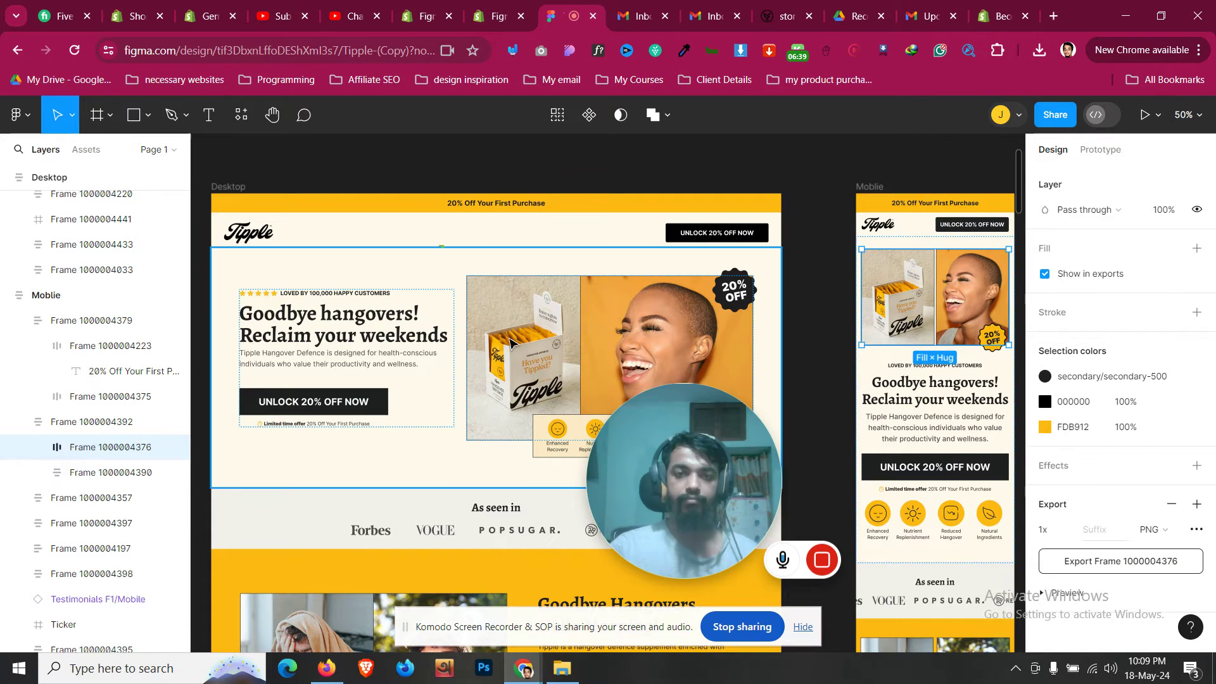
{"action": "left_click", "coordinate": [500, 16]}
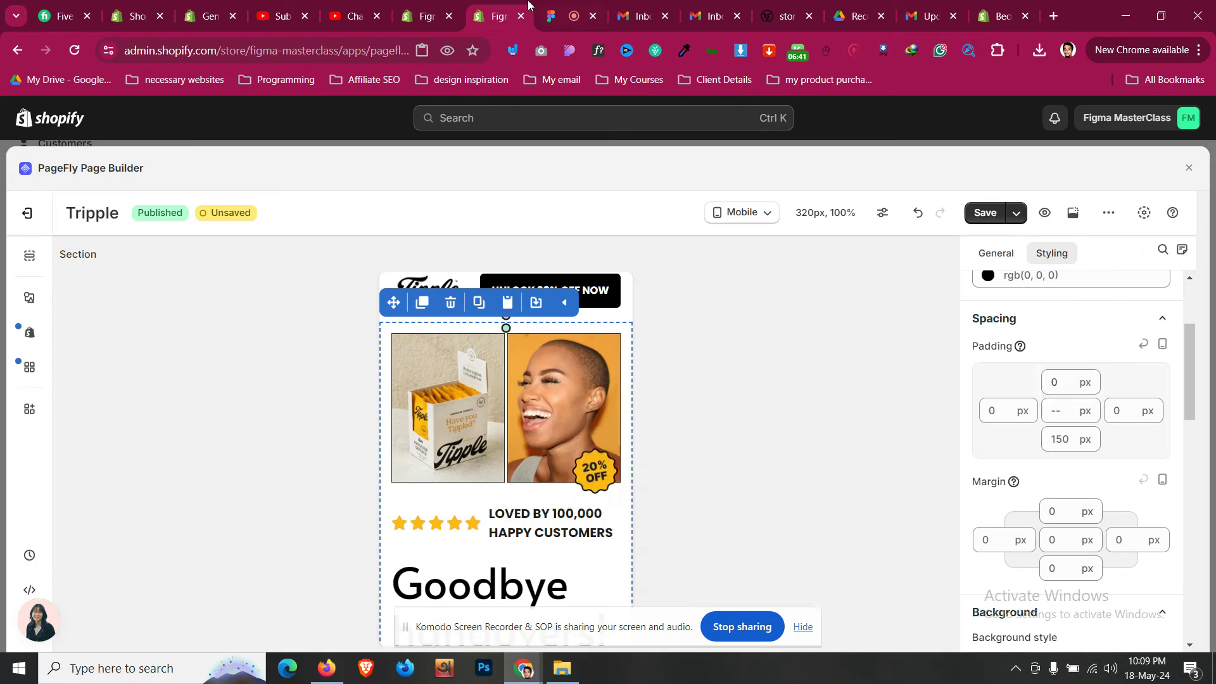
{"action": "left_click", "coordinate": [570, 16]}
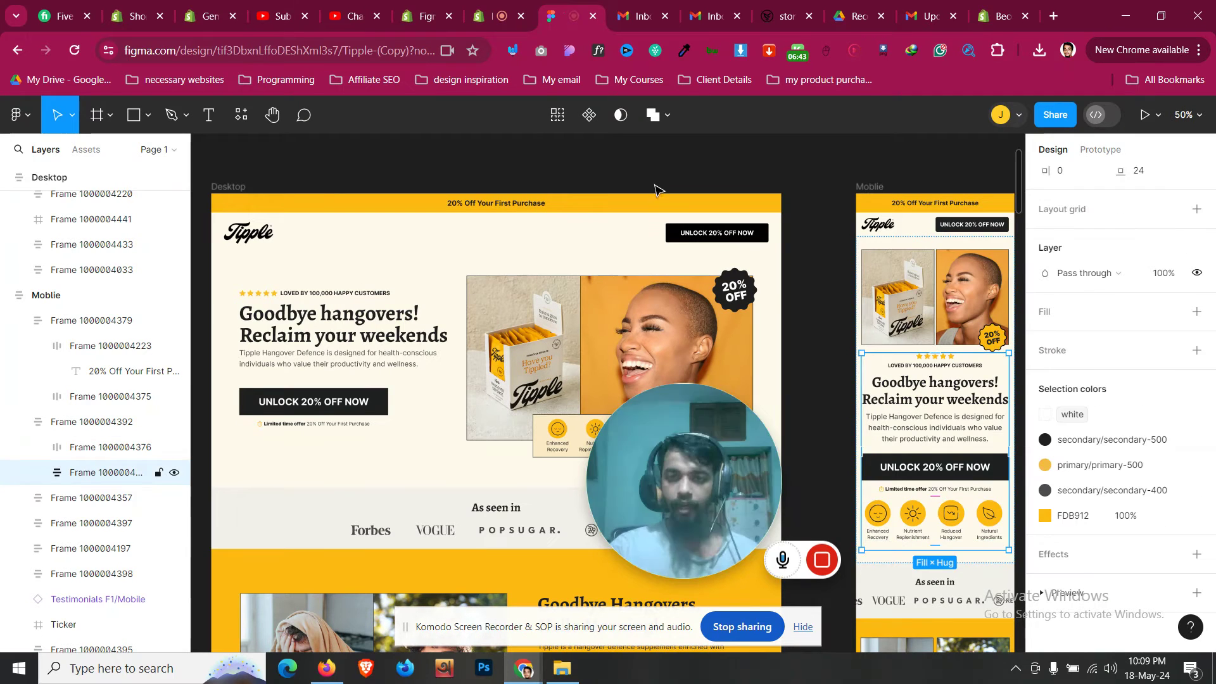
{"action": "left_click", "coordinate": [500, 16]}
Set the star rating block's Display to Block so the stars stack above the text
{"action": "left_click", "coordinate": [454, 508]}
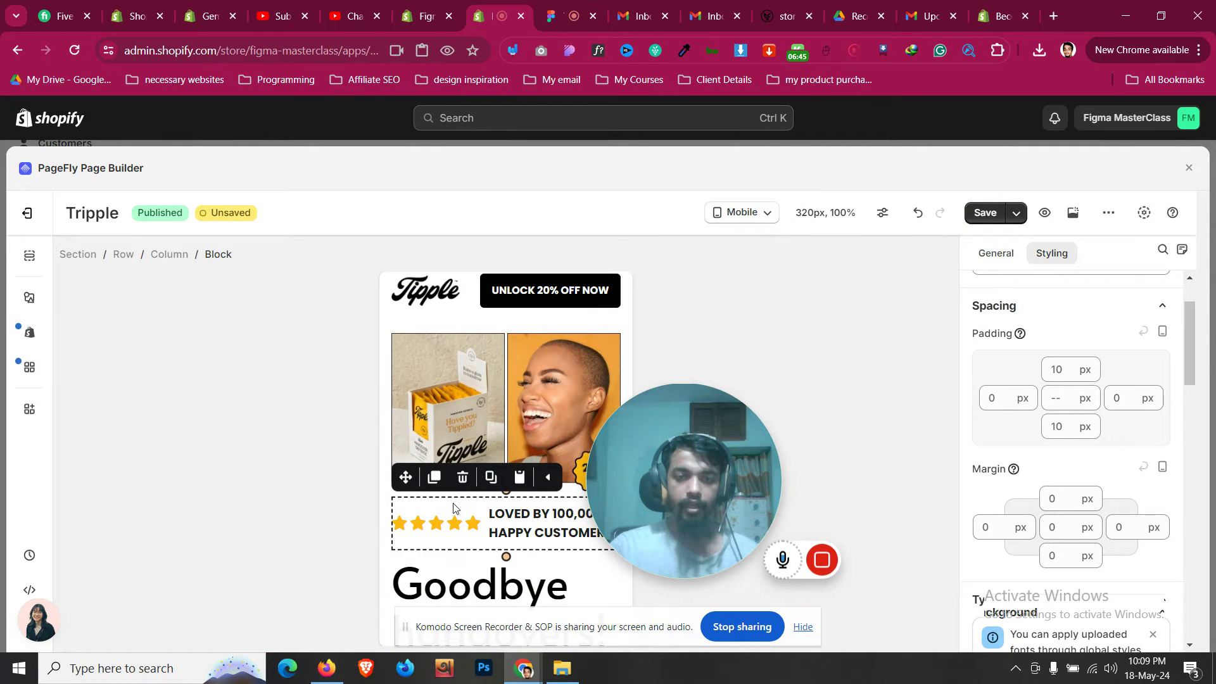
{"action": "scroll", "coordinate": [1106, 451], "scroll_direction": "down", "scroll_amount": 4}
{"action": "scroll", "coordinate": [1148, 394], "scroll_direction": "down", "scroll_amount": 9}
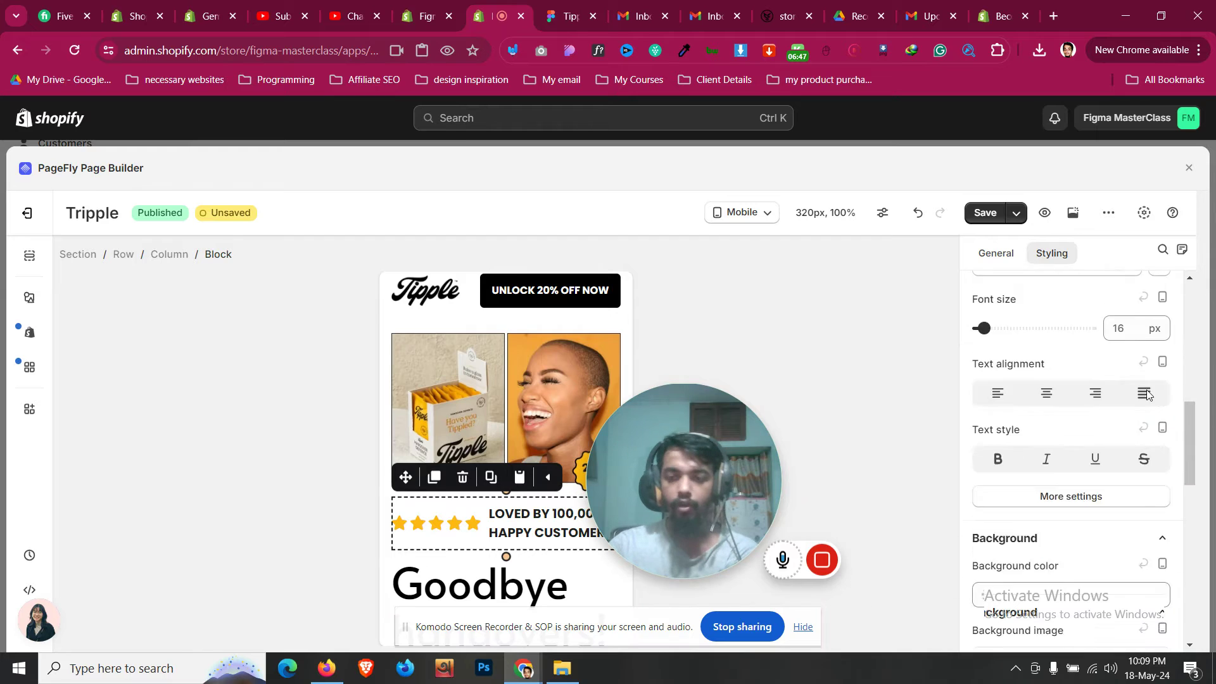
{"action": "left_click", "coordinate": [1063, 480]}
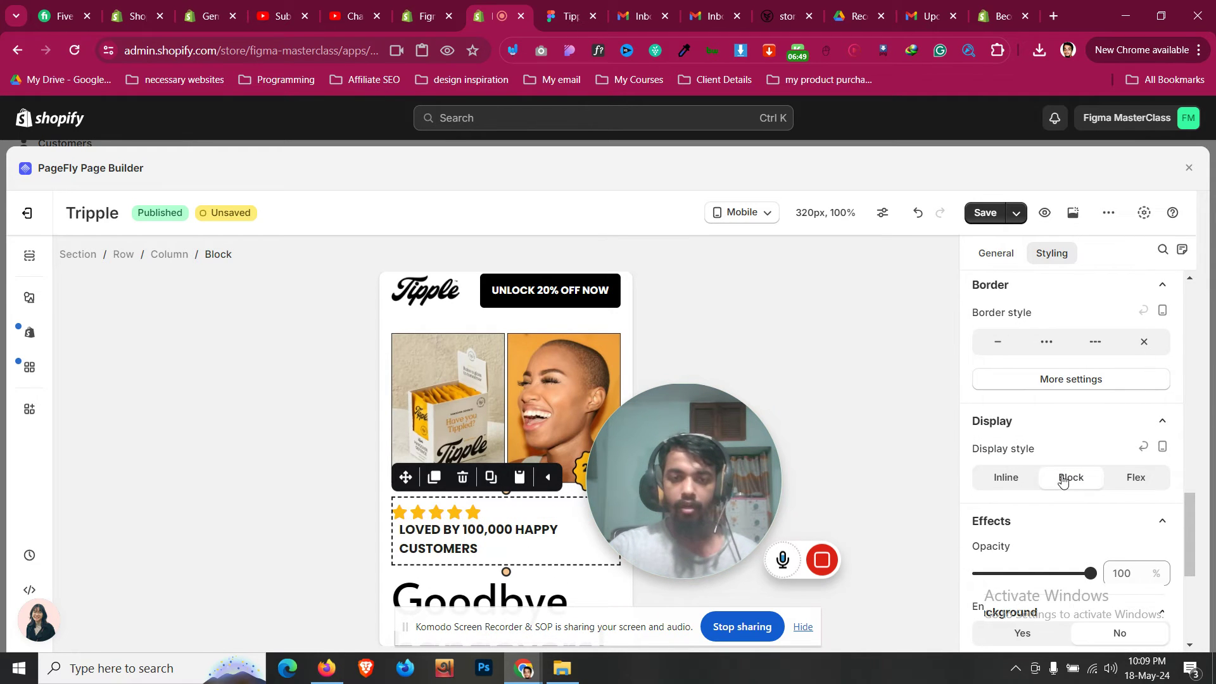
{"action": "scroll", "coordinate": [1139, 437], "scroll_direction": "down", "scroll_amount": 3}
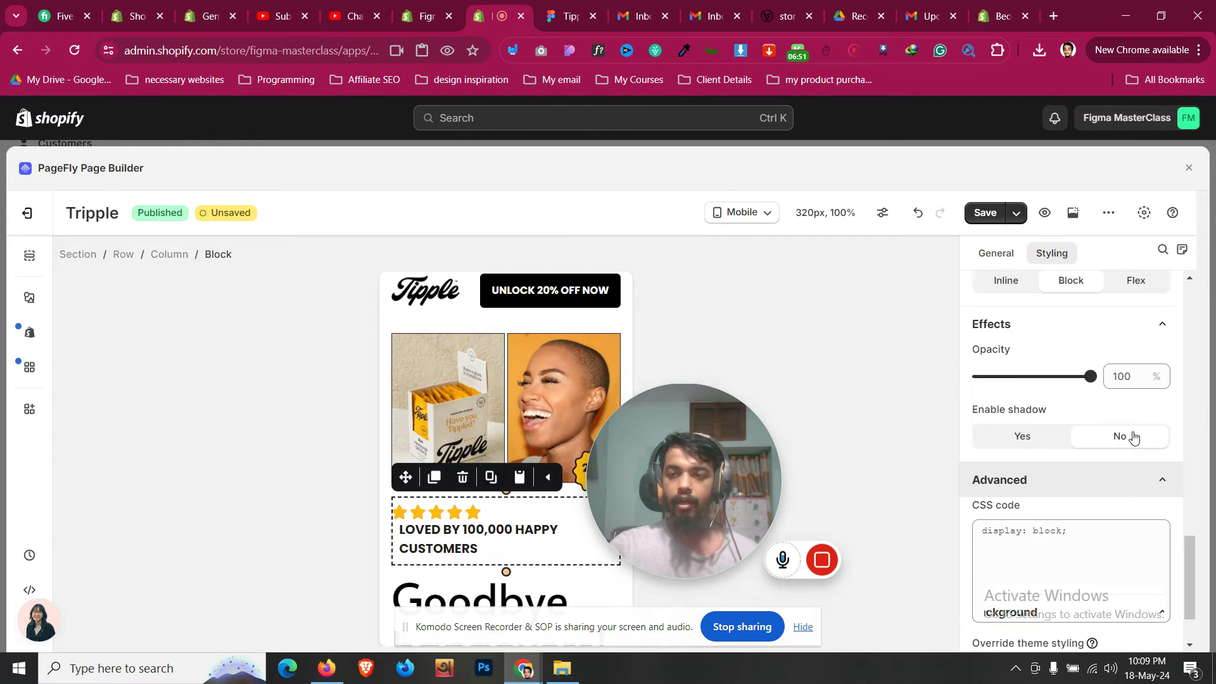
{"action": "scroll", "coordinate": [1133, 435], "scroll_direction": "up", "scroll_amount": 8}
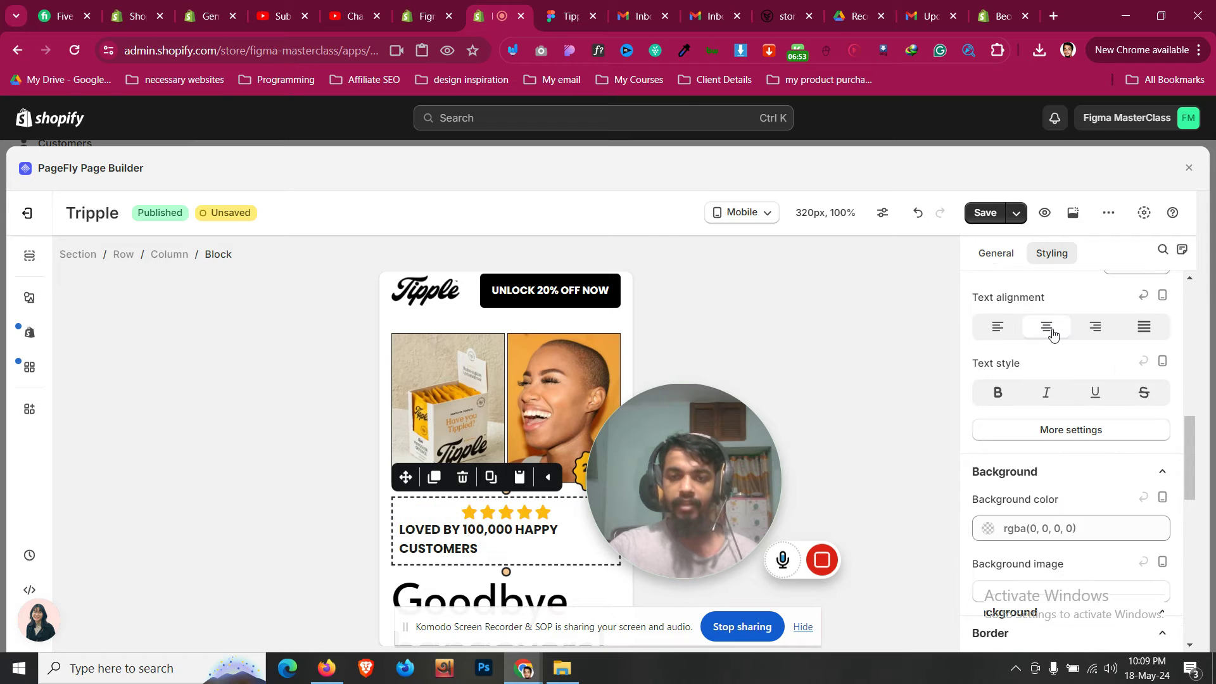
Centre the LOVED BY 100,000 HAPPY CUSTOMERS text and set its size to 12 px
{"action": "left_click", "coordinate": [512, 546]}
{"action": "left_click", "coordinate": [1045, 453]}
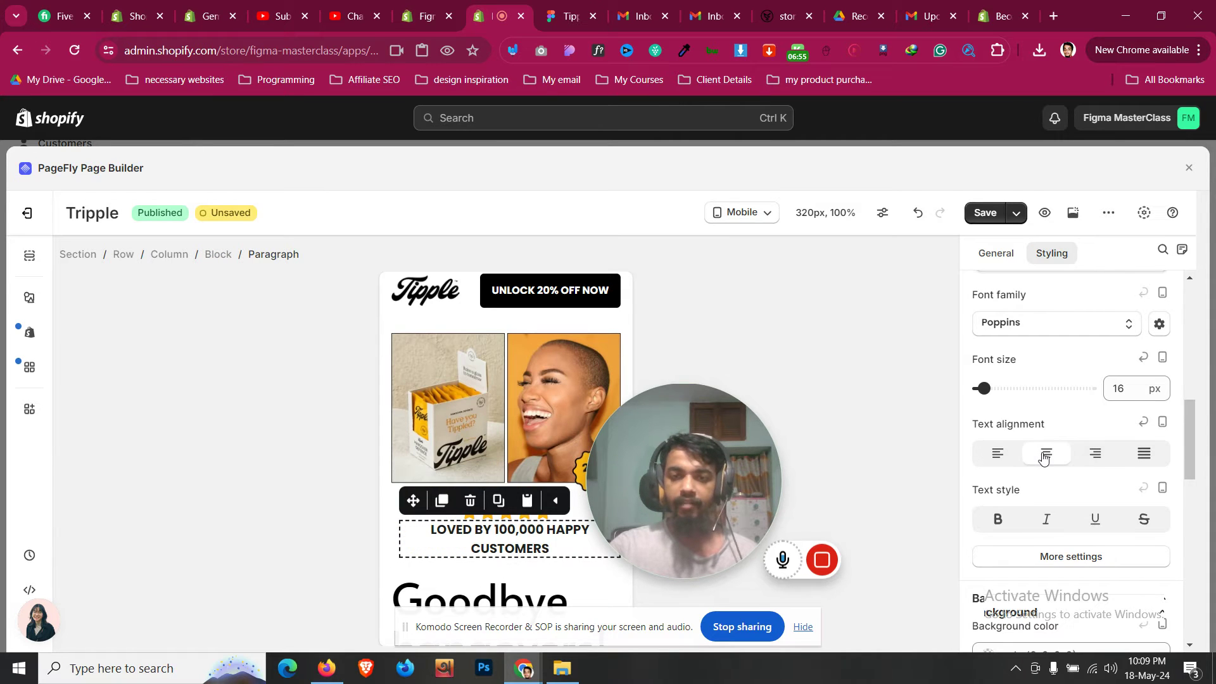
{"action": "scroll", "coordinate": [1057, 475], "scroll_direction": "up", "scroll_amount": 3}
{"action": "key", "text": "BackSpace"}
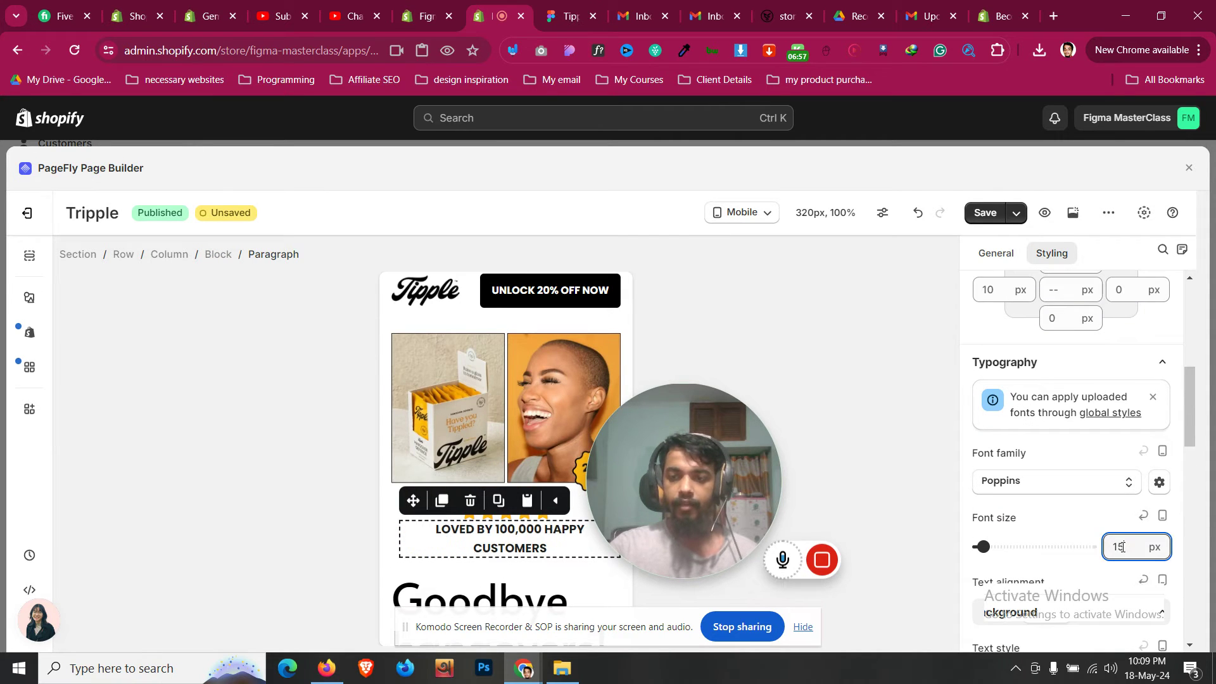
{"action": "type", "text": "3"}
{"action": "key", "text": "BackSpace"}
{"action": "type", "text": "2"}
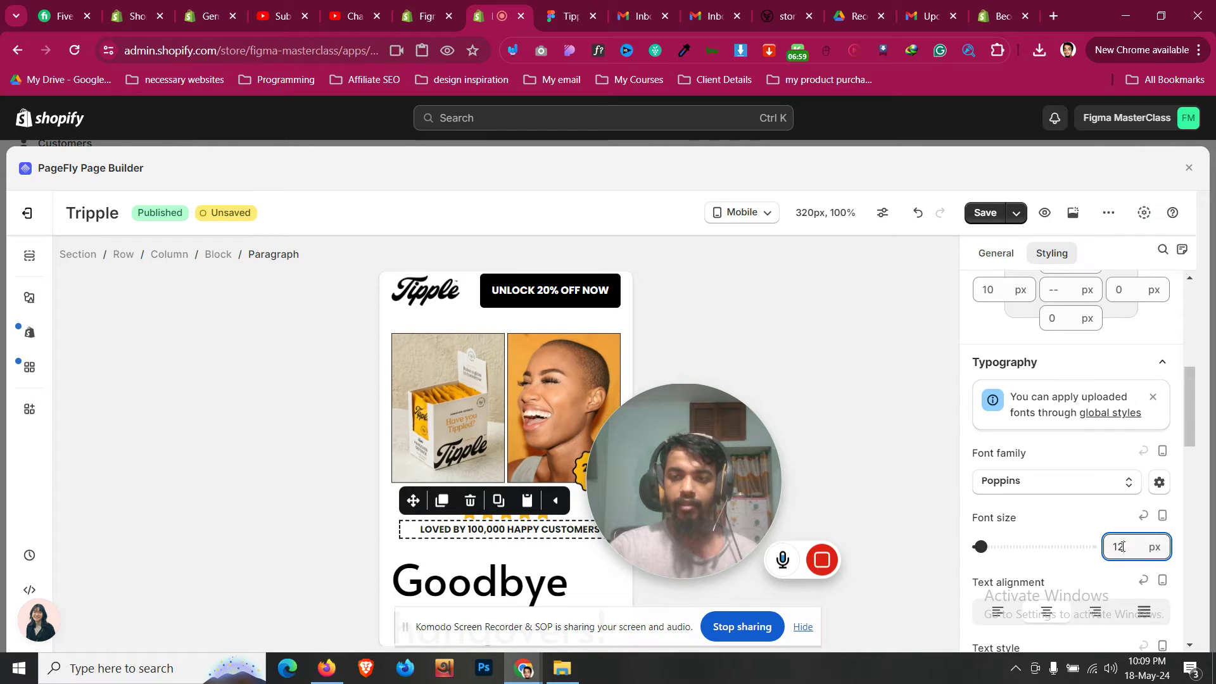
{"action": "scroll", "coordinate": [1073, 377], "scroll_direction": "up", "scroll_amount": 1}
{"action": "type", "text": "10"}
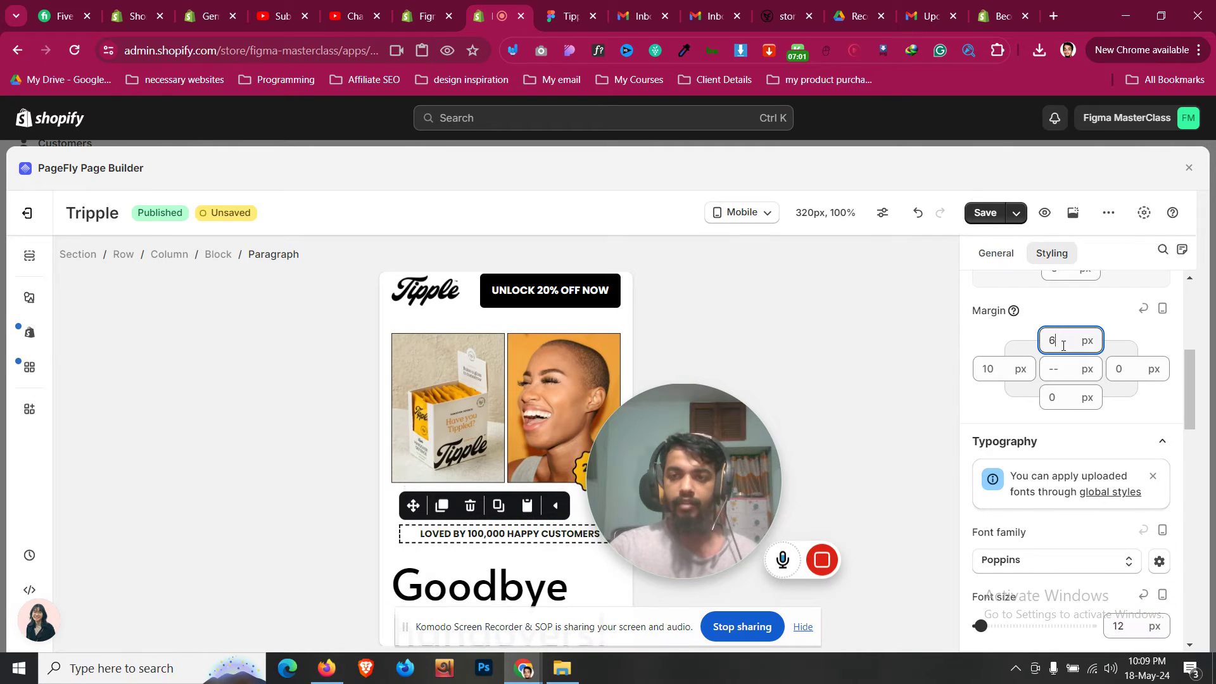
{"action": "type", "text": "0"}
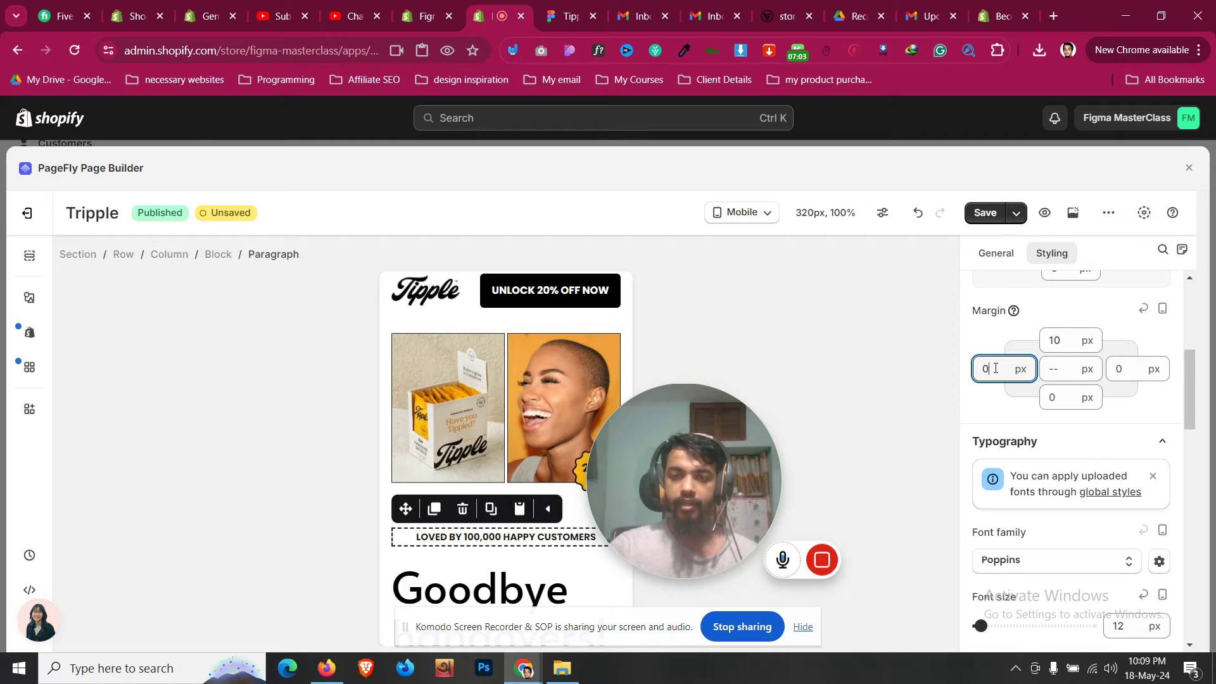
Give the stars block 0 px top padding and 10 px top margin
{"action": "left_click", "coordinate": [396, 570]}
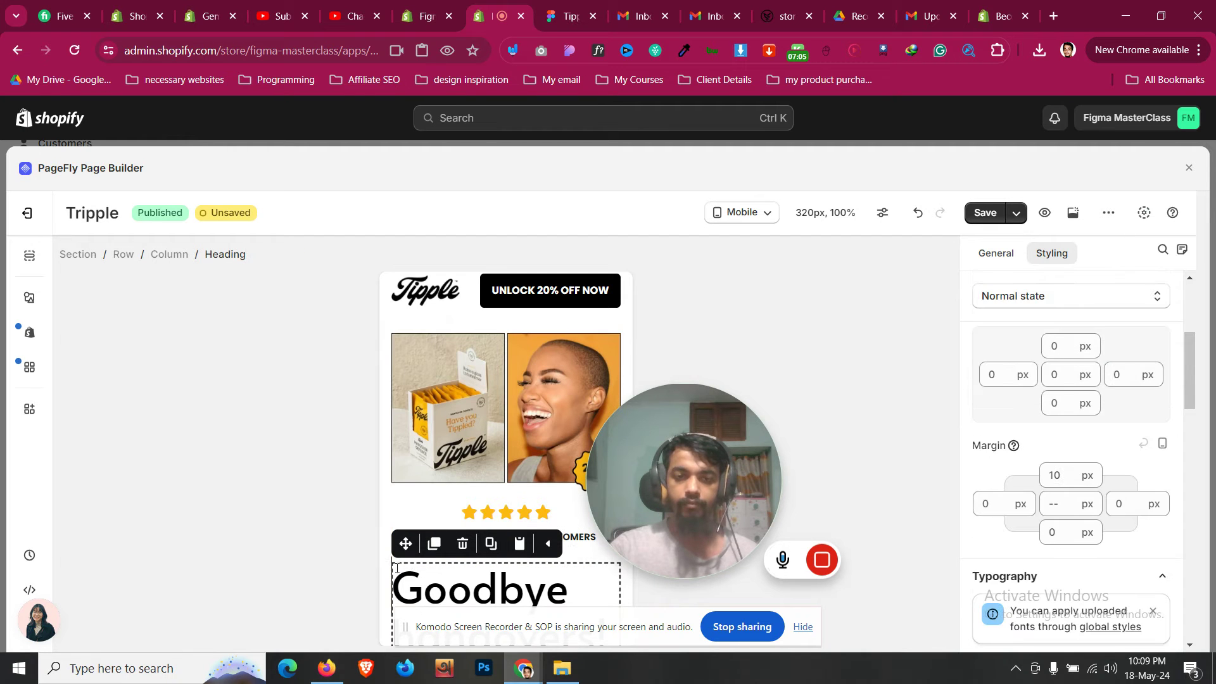
{"action": "left_click", "coordinate": [415, 508]}
{"action": "scroll", "coordinate": [1070, 418], "scroll_direction": "up", "scroll_amount": 8}
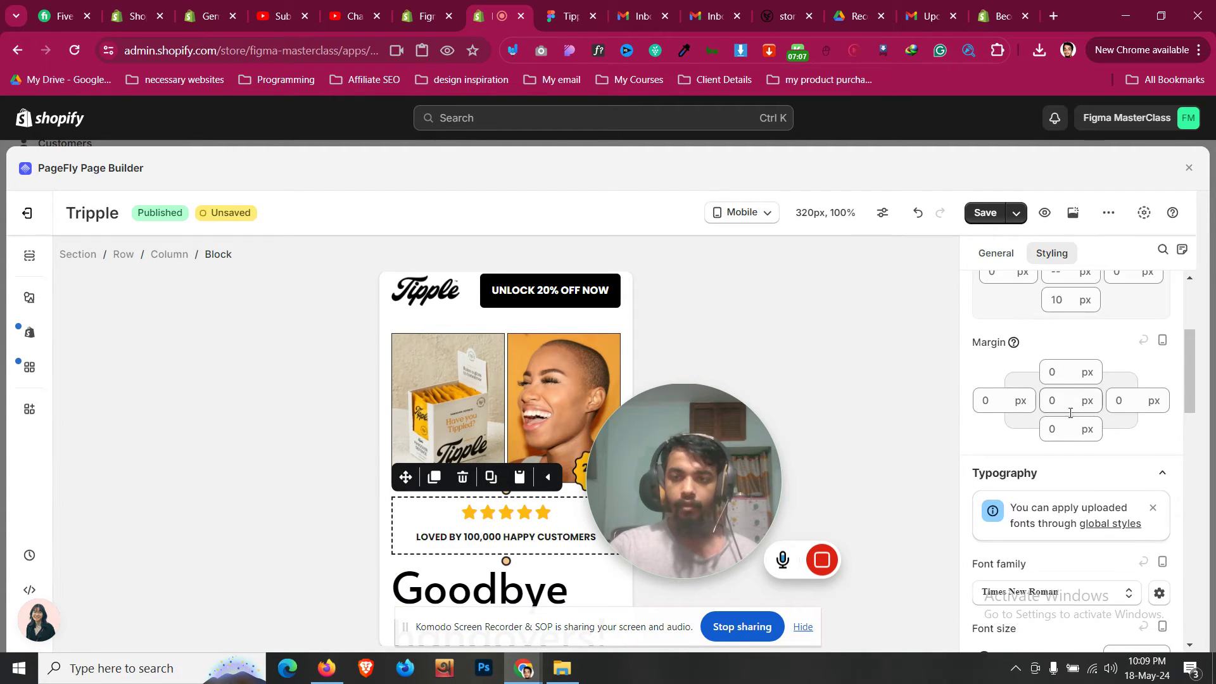
{"action": "left_click", "coordinate": [1061, 399]}
{"action": "type", "text": "0"}
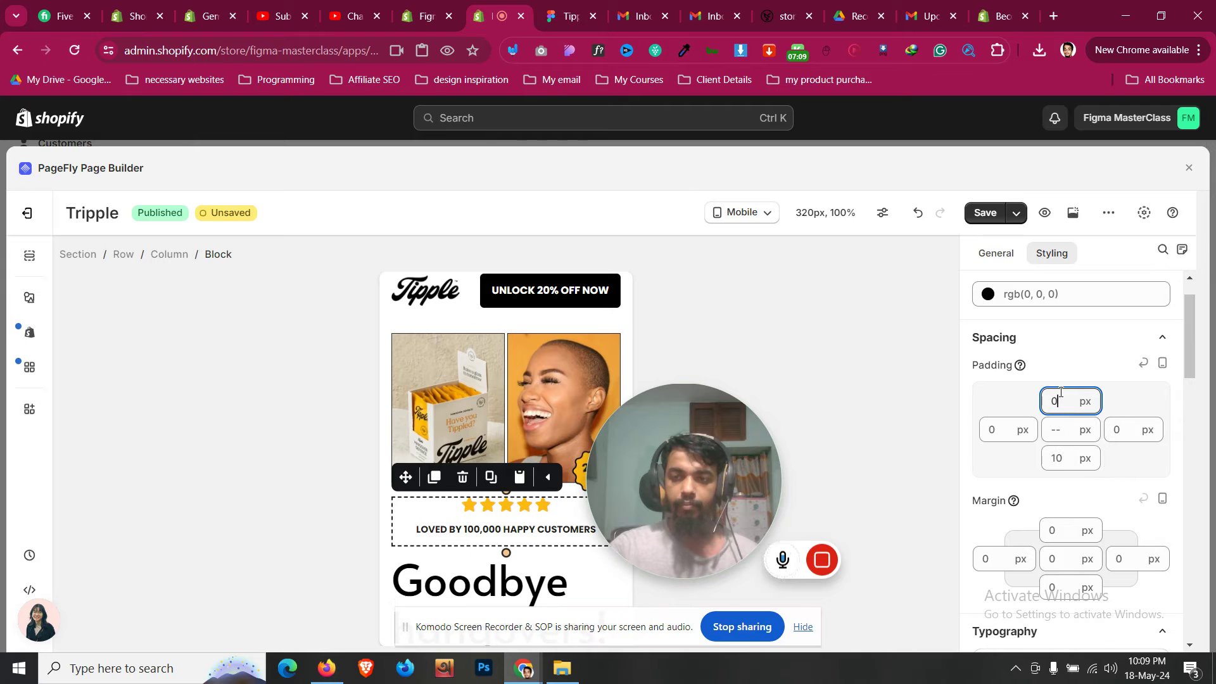
{"action": "left_click", "coordinate": [1053, 530]}
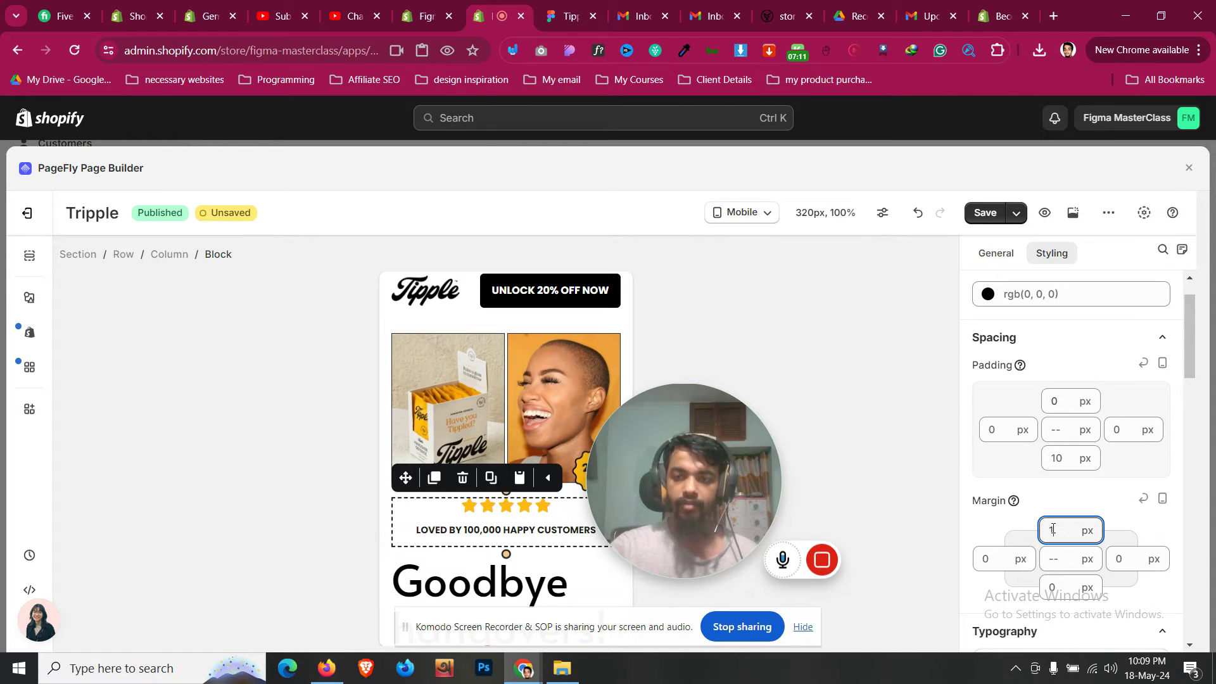
{"action": "type", "text": "12"}
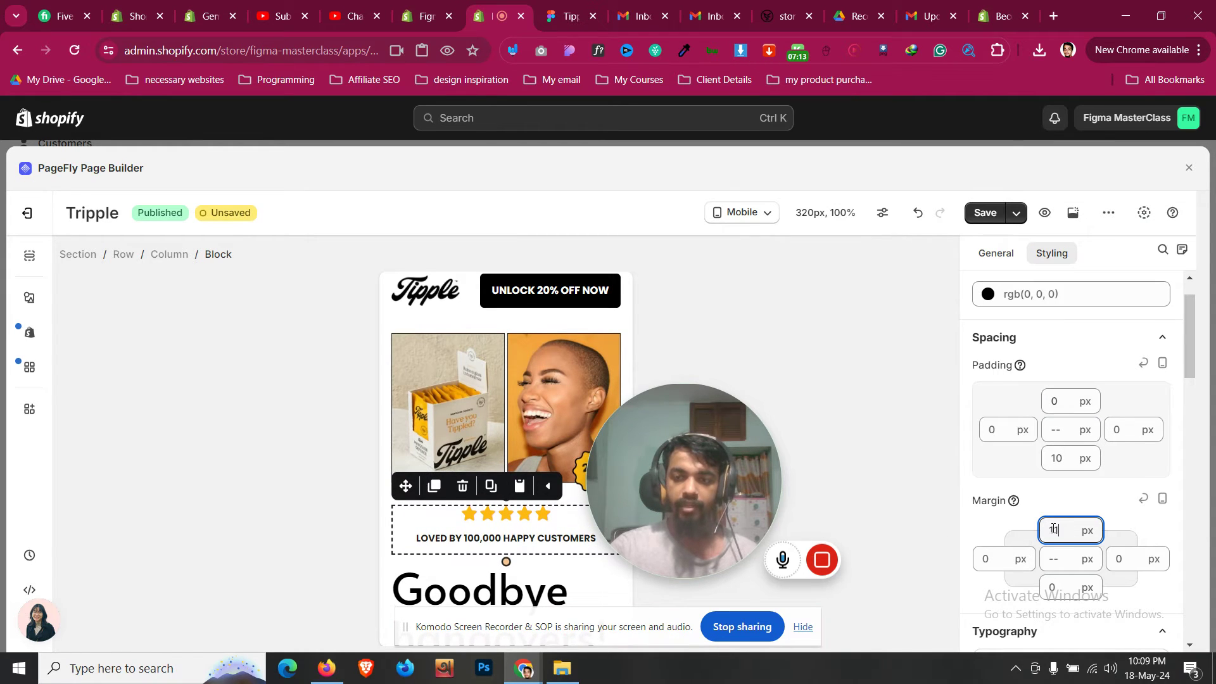
{"action": "key", "text": "BackSpace"}
{"action": "type", "text": "0"}
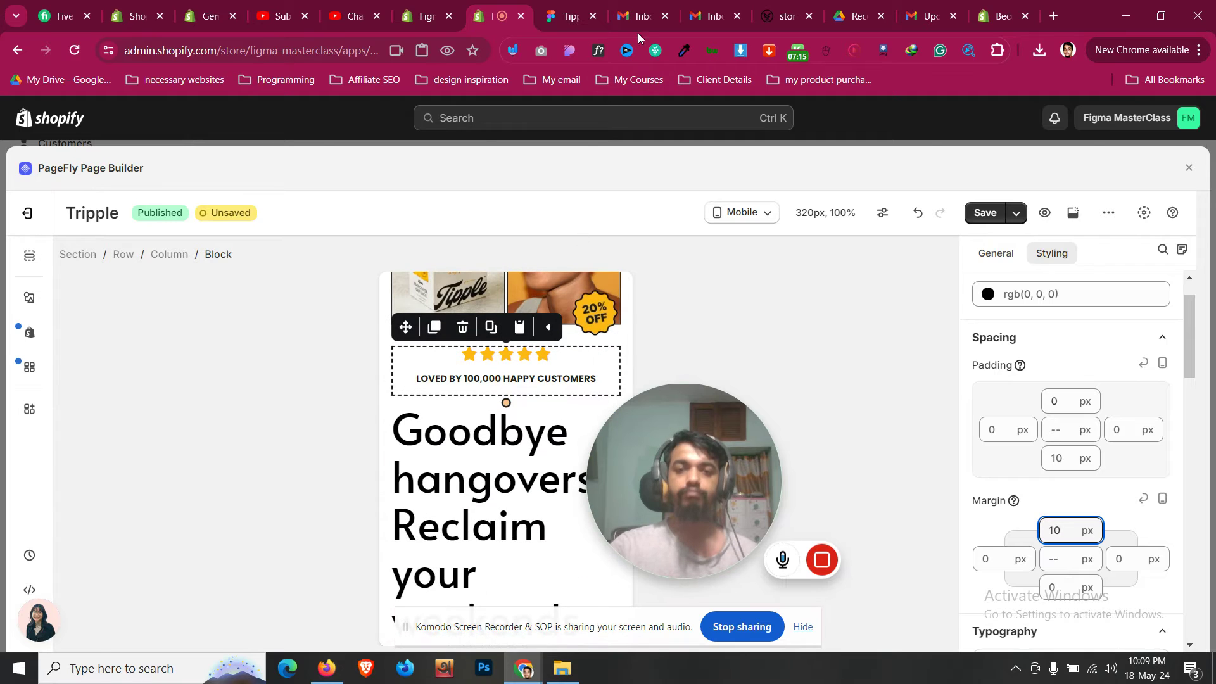
{"action": "left_click", "coordinate": [569, 15]}
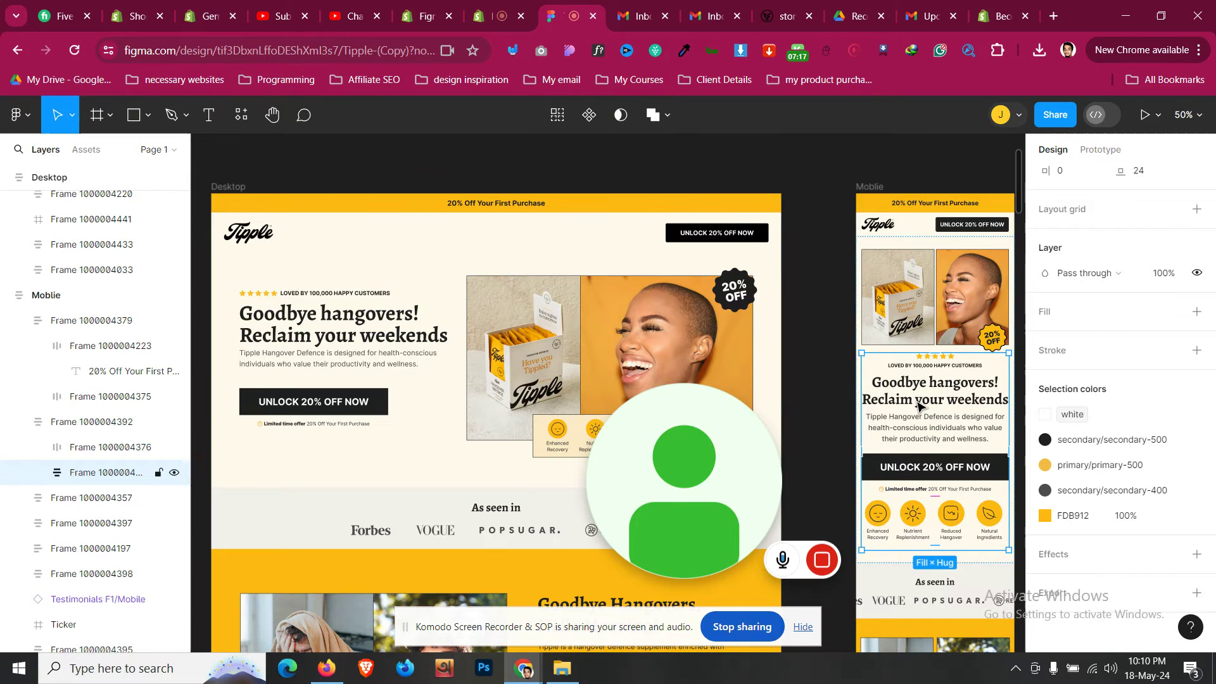
In Figma, inspect the mobile heading and paragraph font settings
{"action": "left_click", "coordinate": [921, 408]}
{"action": "left_click", "coordinate": [925, 397]}
{"action": "left_click", "coordinate": [925, 397]}
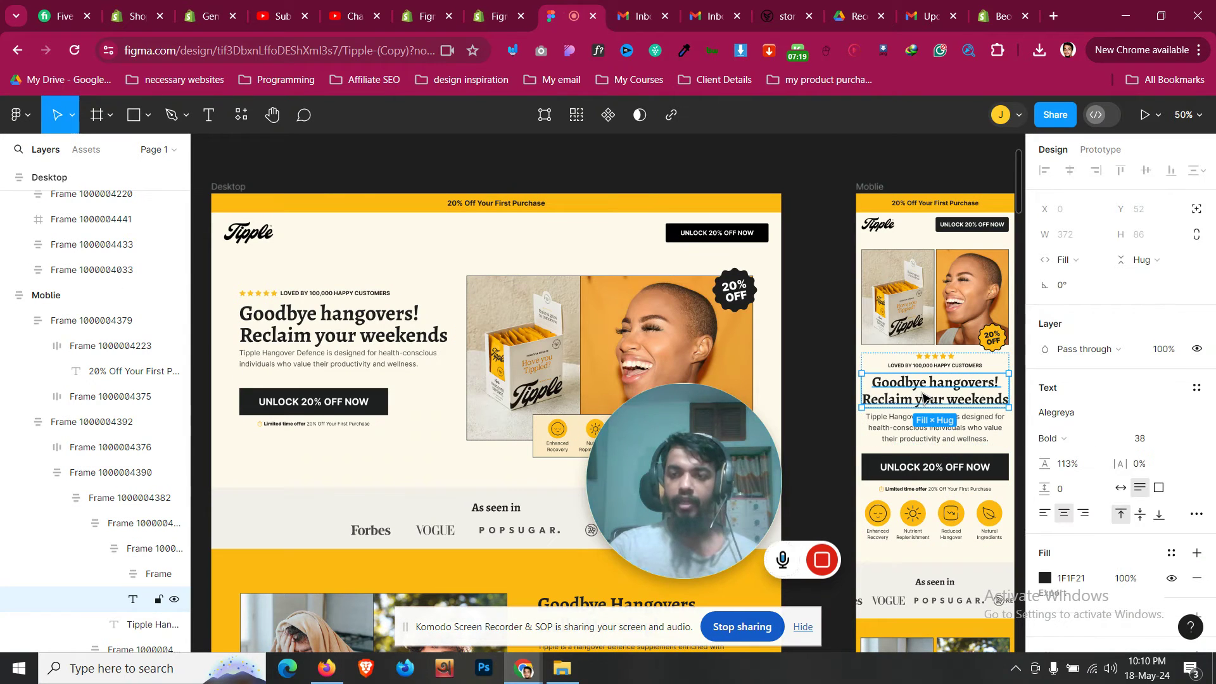
{"action": "left_click", "coordinate": [880, 439]}
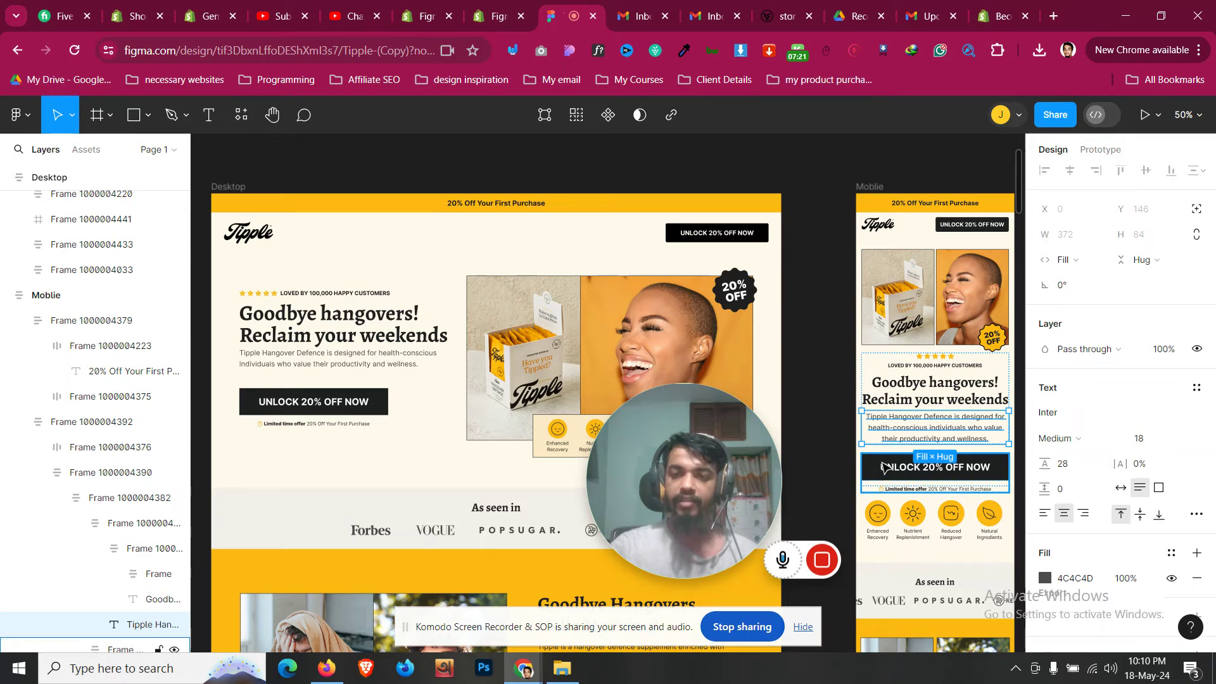
{"action": "left_click", "coordinate": [494, 16]}
Set the Goodbye hangovers heading to 38 px with 44 px line height, centred
{"action": "left_click", "coordinate": [491, 454]}
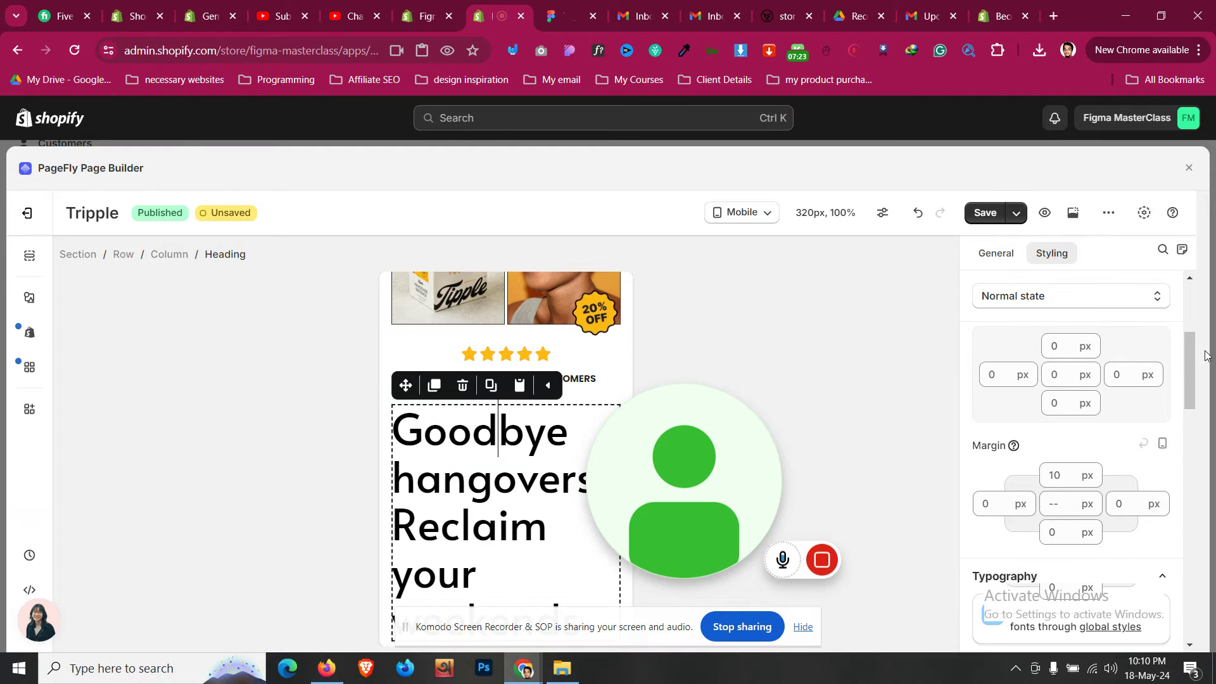
{"action": "scroll", "coordinate": [1117, 507], "scroll_direction": "down", "scroll_amount": 5}
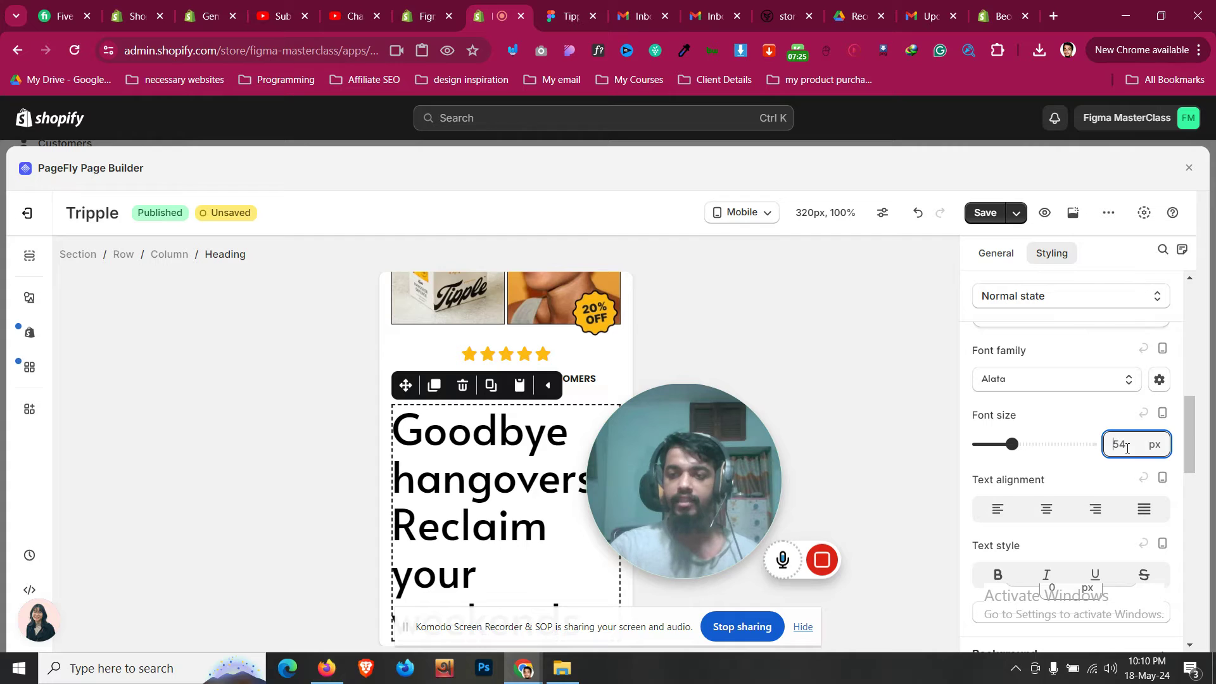
{"action": "key", "text": "BackSpace"}
{"action": "key", "text": "BackSpace"}
{"action": "type", "text": "38"}
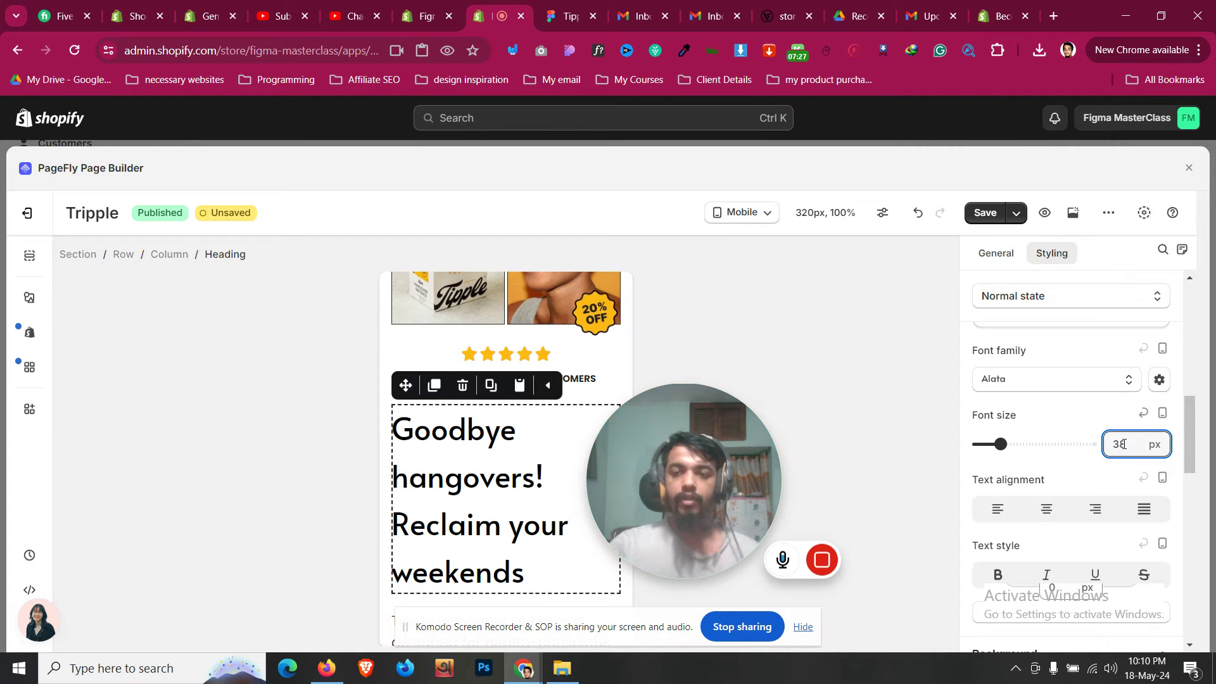
{"action": "scroll", "coordinate": [1108, 557], "scroll_direction": "down", "scroll_amount": 3}
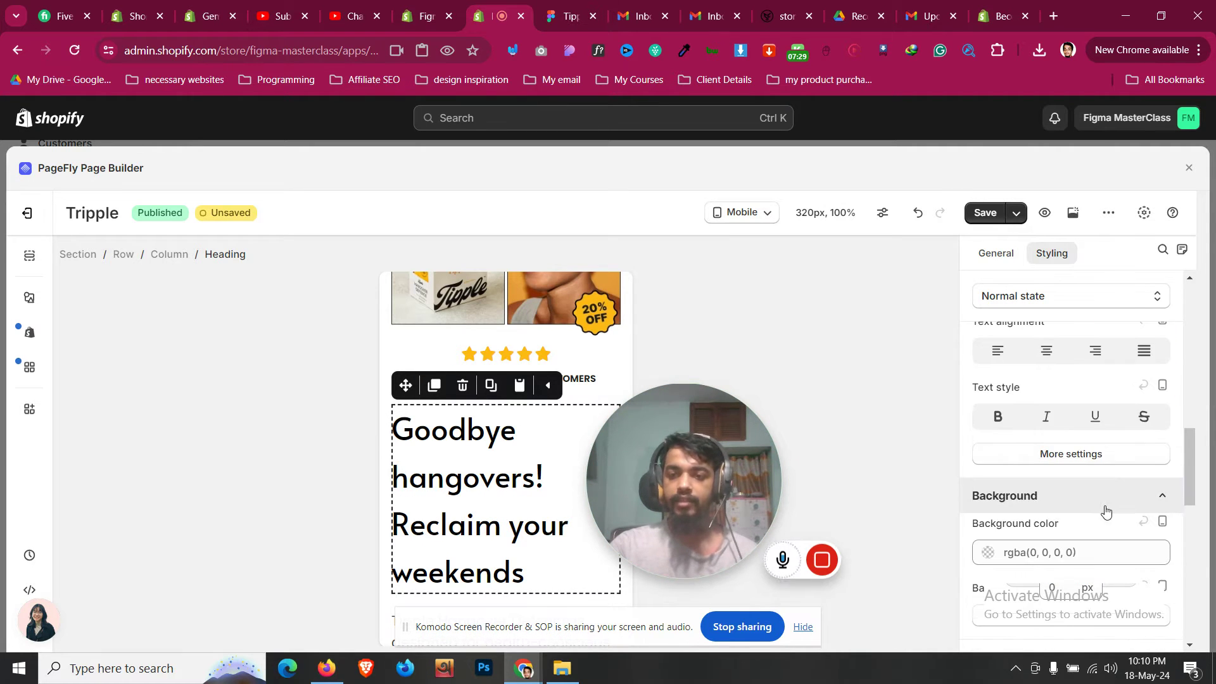
{"action": "left_click", "coordinate": [1099, 454]}
{"action": "left_click", "coordinate": [1113, 304]}
{"action": "left_click", "coordinate": [1105, 305]}
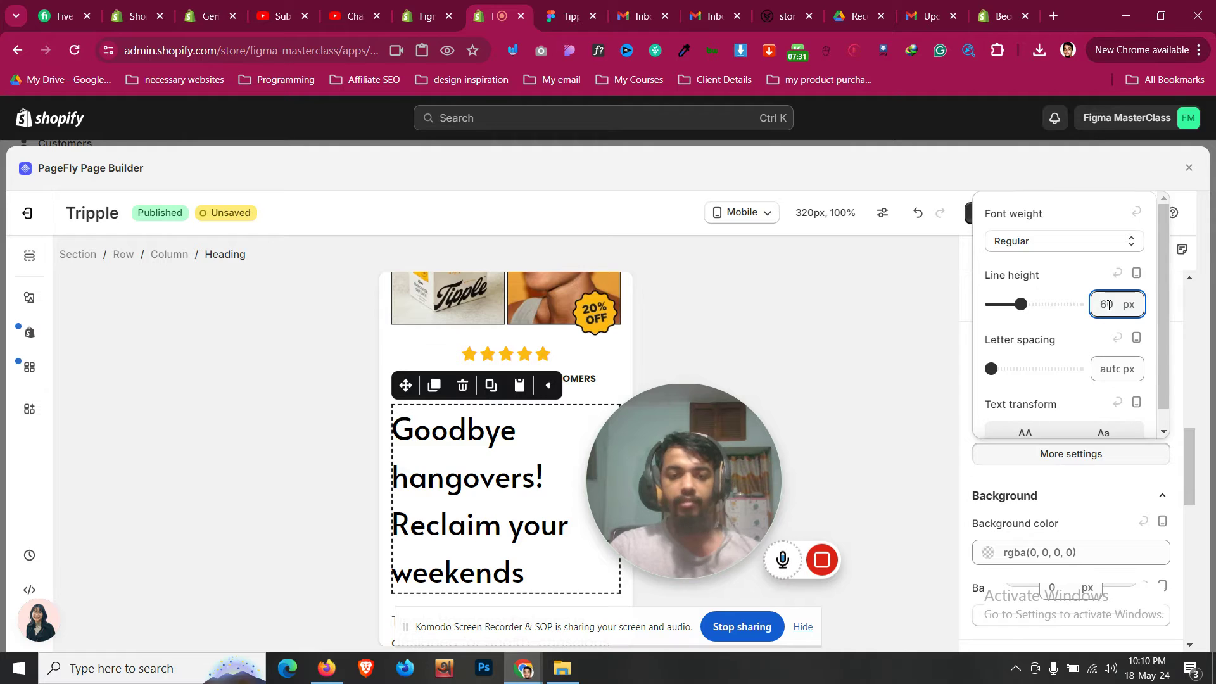
{"action": "key", "text": "BackSpace"}
{"action": "key", "text": "BackSpace"}
{"action": "type", "text": "44"}
{"action": "left_click", "coordinate": [1098, 466]}
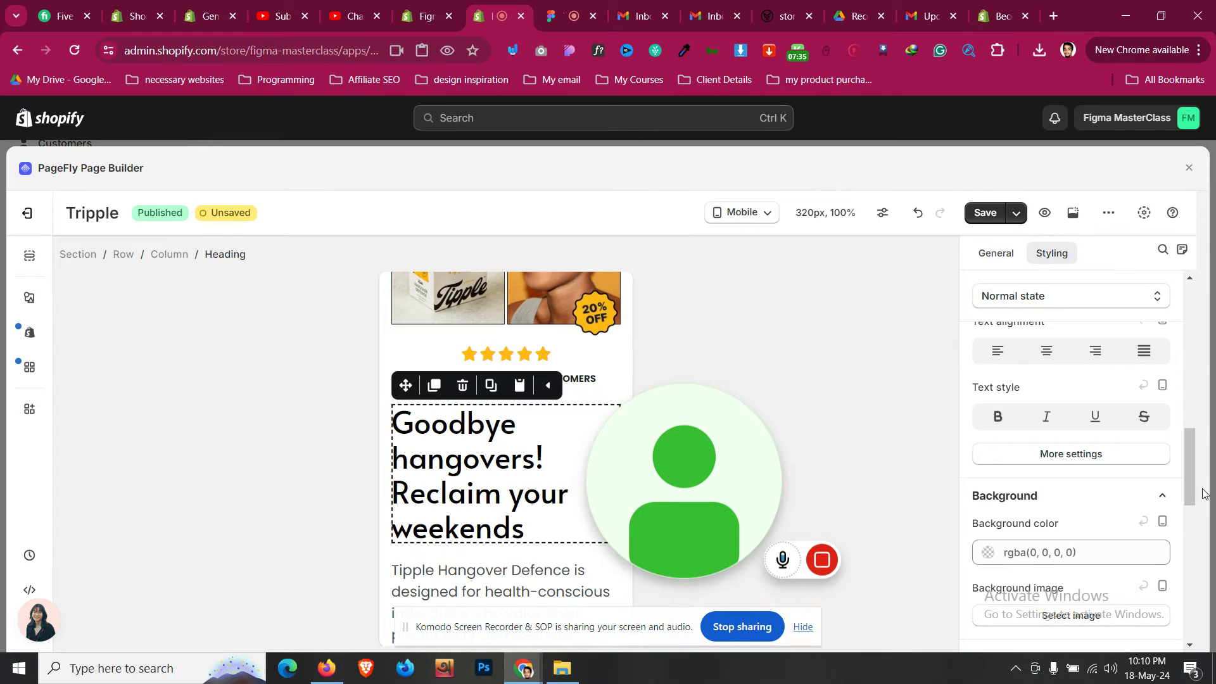
{"action": "left_click", "coordinate": [1046, 350]}
{"action": "scroll", "coordinate": [1081, 454], "scroll_direction": "up", "scroll_amount": 4}
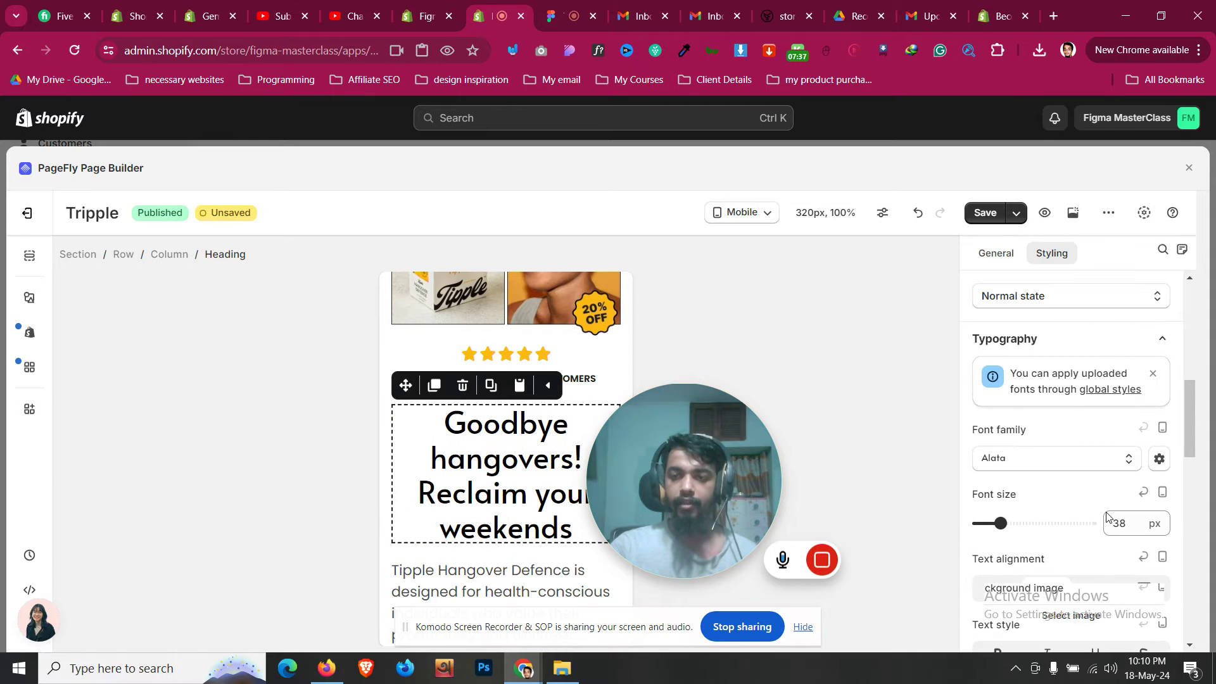
Shrink the heading font size further and lower its line height to 28 px
{"action": "key", "text": "Down"}
{"action": "key", "text": "Down"}
{"action": "key", "text": "Down"}
{"action": "key", "text": "Down"}
{"action": "key", "text": "Down"}
{"action": "key", "text": "Down"}
{"action": "key", "text": "Down"}
{"action": "key", "text": "Down"}
{"action": "key", "text": "Down"}
{"action": "key", "text": "Down"}
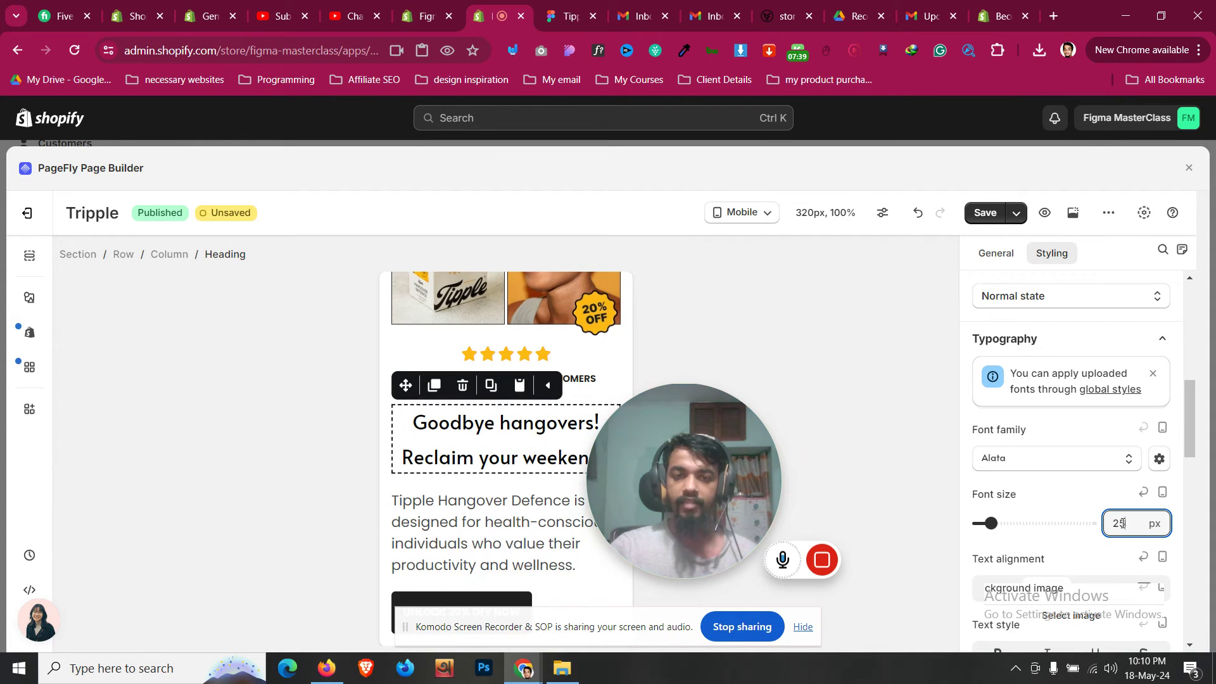
{"action": "scroll", "coordinate": [1070, 469], "scroll_direction": "down", "scroll_amount": 4}
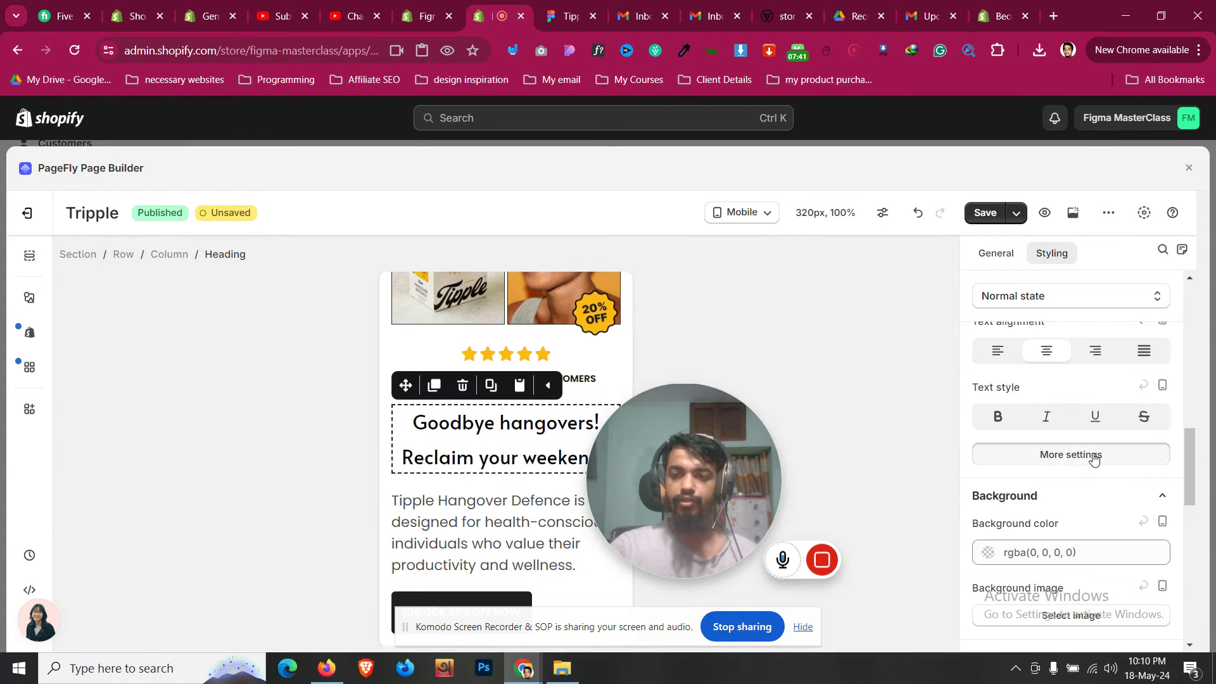
{"action": "left_click", "coordinate": [1069, 454]}
{"action": "key", "text": "Down"}
{"action": "key", "text": "Down"}
{"action": "key", "text": "Down"}
{"action": "key", "text": "Down"}
{"action": "key", "text": "Down"}
{"action": "key", "text": "Down"}
{"action": "key", "text": "Down"}
{"action": "key", "text": "Down"}
{"action": "key", "text": "Down"}
{"action": "key", "text": "Down"}
{"action": "key", "text": "Down"}
{"action": "key", "text": "Down"}
{"action": "key", "text": "Down"}
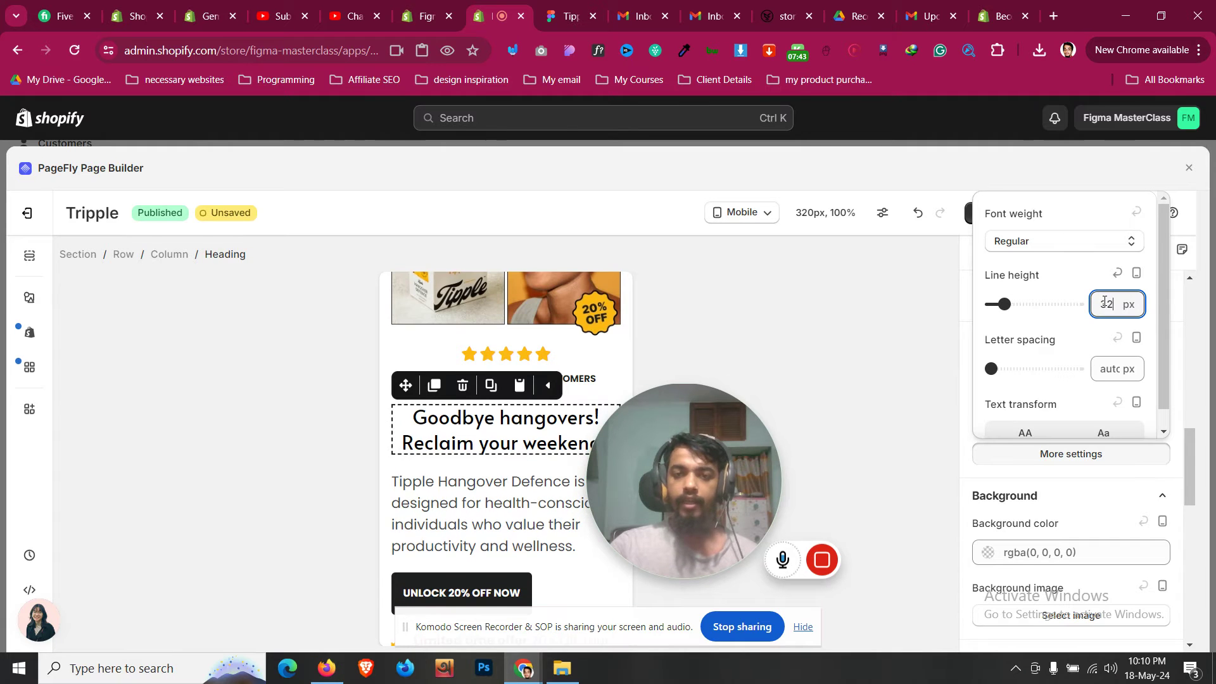
{"action": "key", "text": "Down"}
{"action": "key", "text": "Down"}
{"action": "key", "text": "Down"}
Centre-align the Tipple Hangover Defence paragraph
{"action": "left_click", "coordinate": [481, 507]}
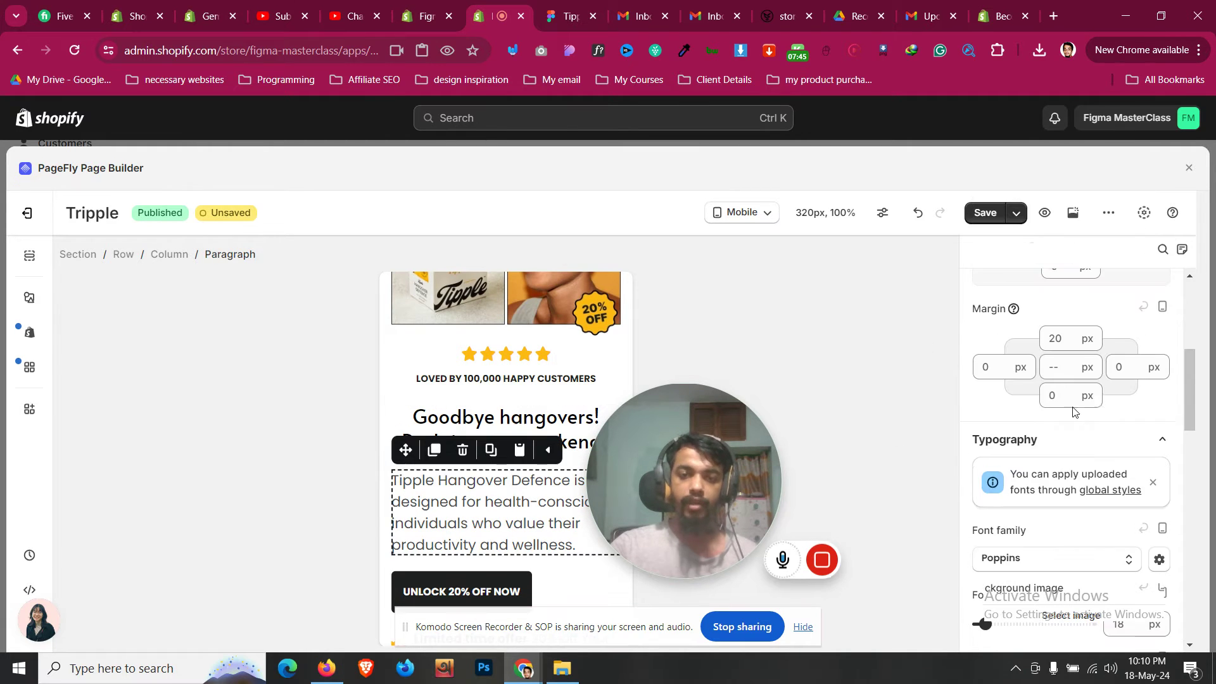
{"action": "scroll", "coordinate": [1070, 406], "scroll_direction": "up", "scroll_amount": 3}
{"action": "scroll", "coordinate": [1070, 405], "scroll_direction": "down", "scroll_amount": 5}
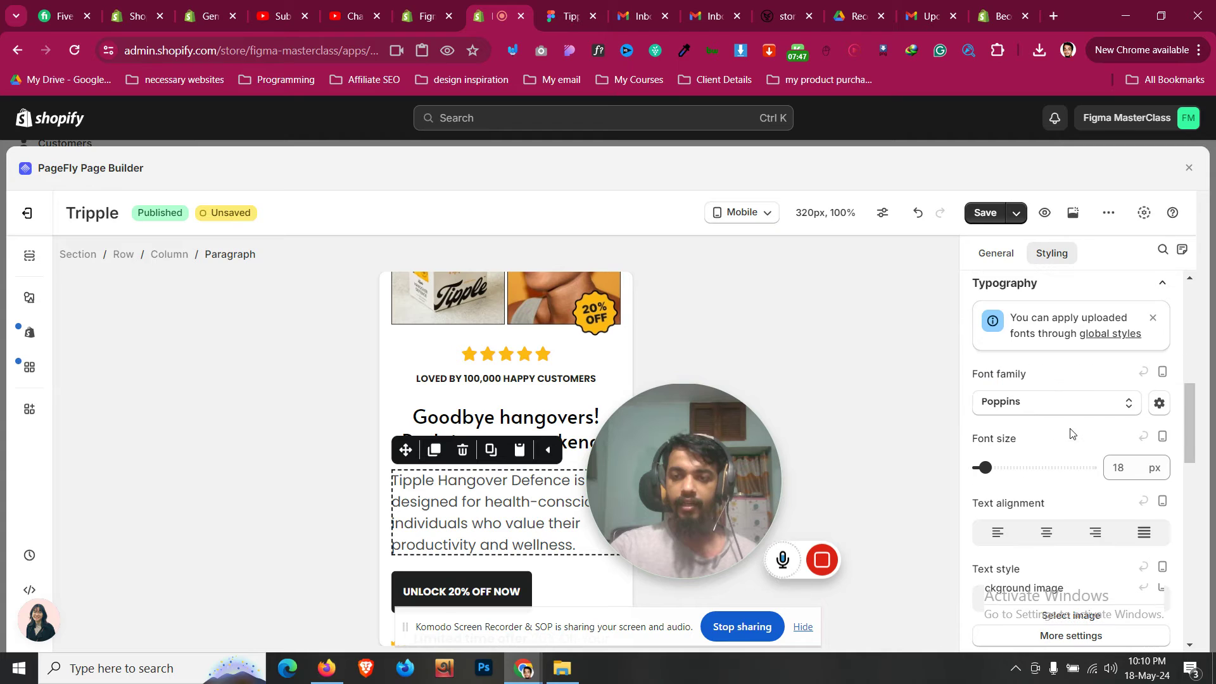
{"action": "left_click", "coordinate": [1058, 535]}
{"action": "scroll", "coordinate": [526, 506], "scroll_direction": "down", "scroll_amount": 3}
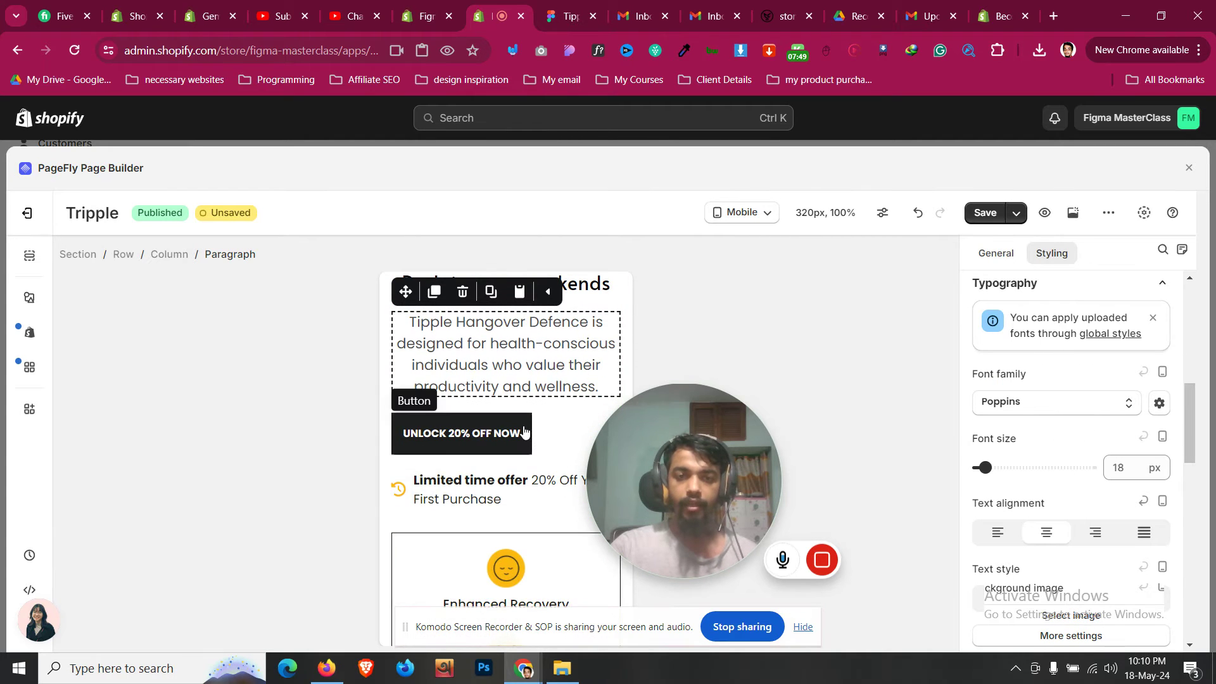
Make the UNLOCK 20% OFF NOW button full width with 18 px text
{"action": "left_click", "coordinate": [524, 433]}
{"action": "left_click", "coordinate": [999, 254]}
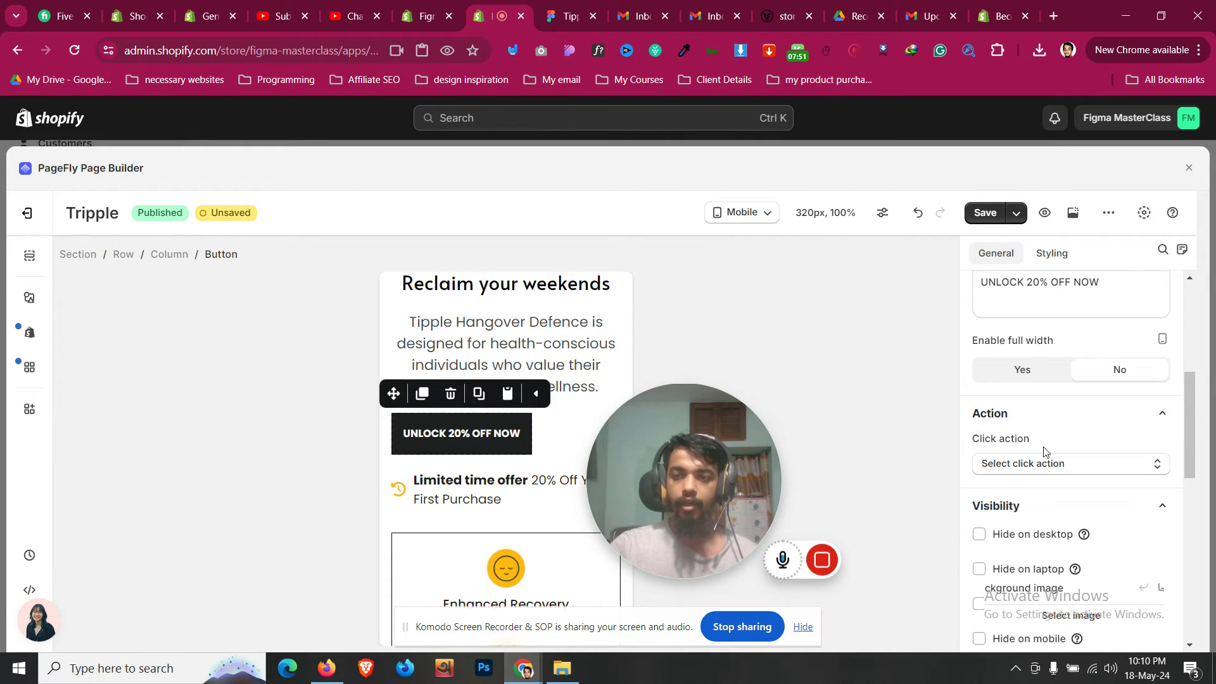
{"action": "left_click", "coordinate": [1038, 380]}
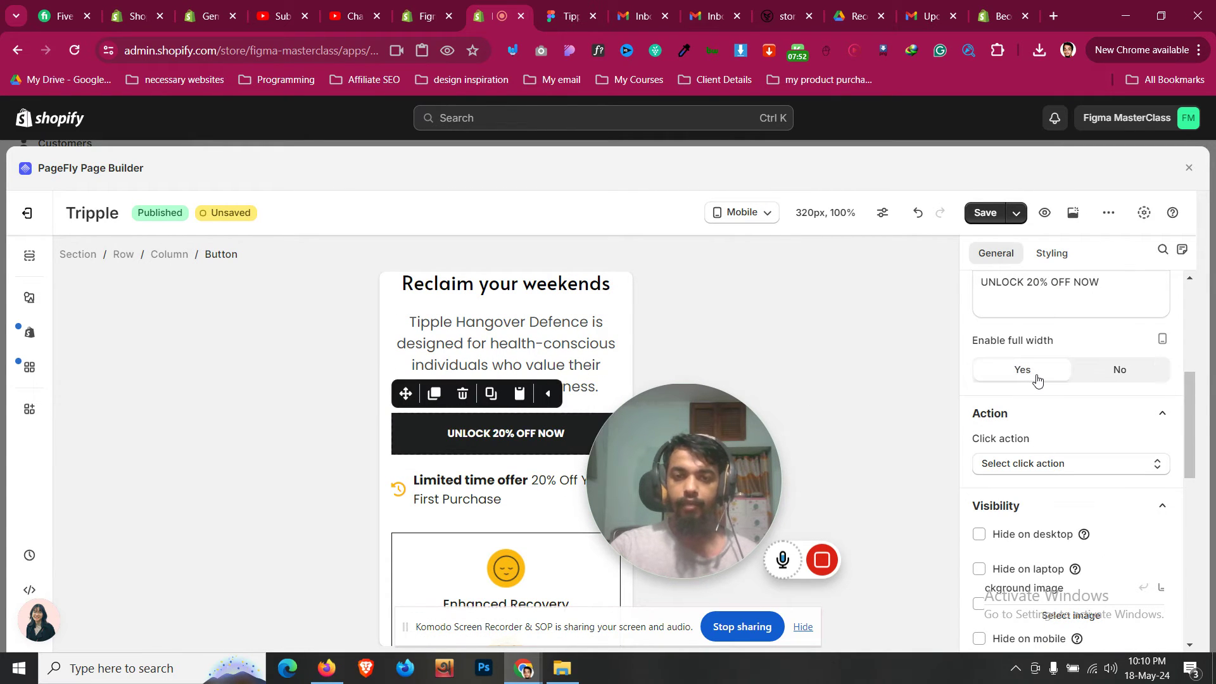
{"action": "left_click", "coordinate": [1063, 260]}
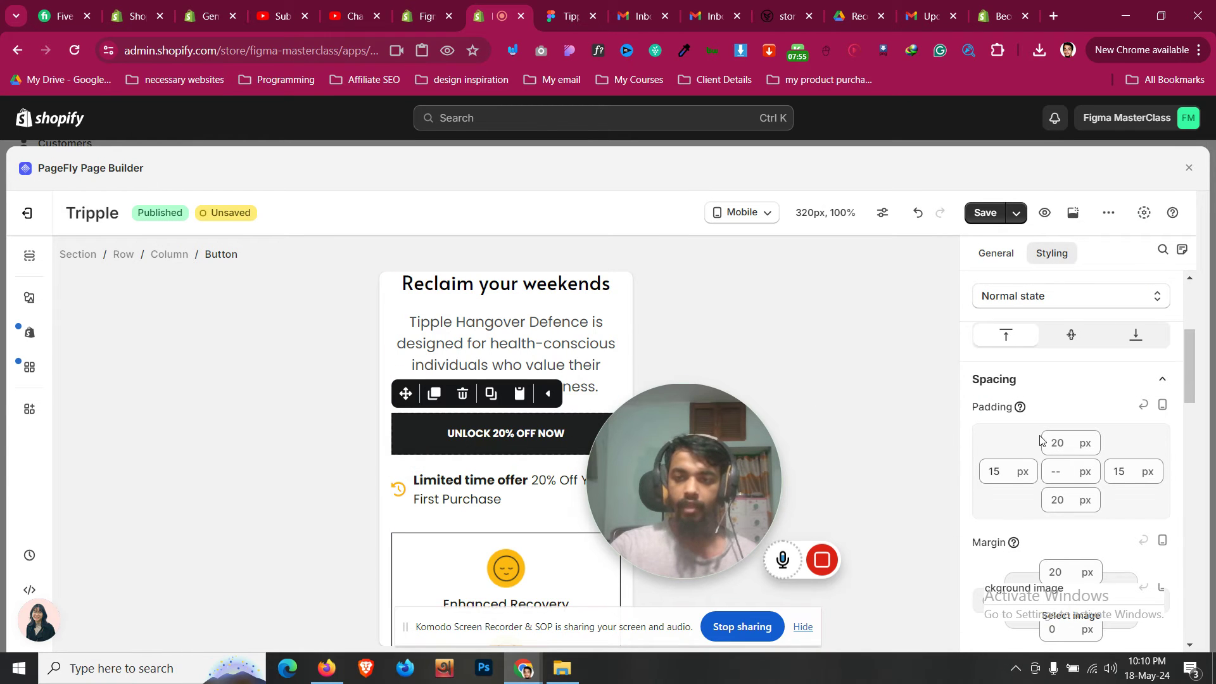
{"action": "scroll", "coordinate": [1045, 440], "scroll_direction": "down", "scroll_amount": 5}
{"action": "key", "text": "BackSpace"}
{"action": "type", "text": "8"}
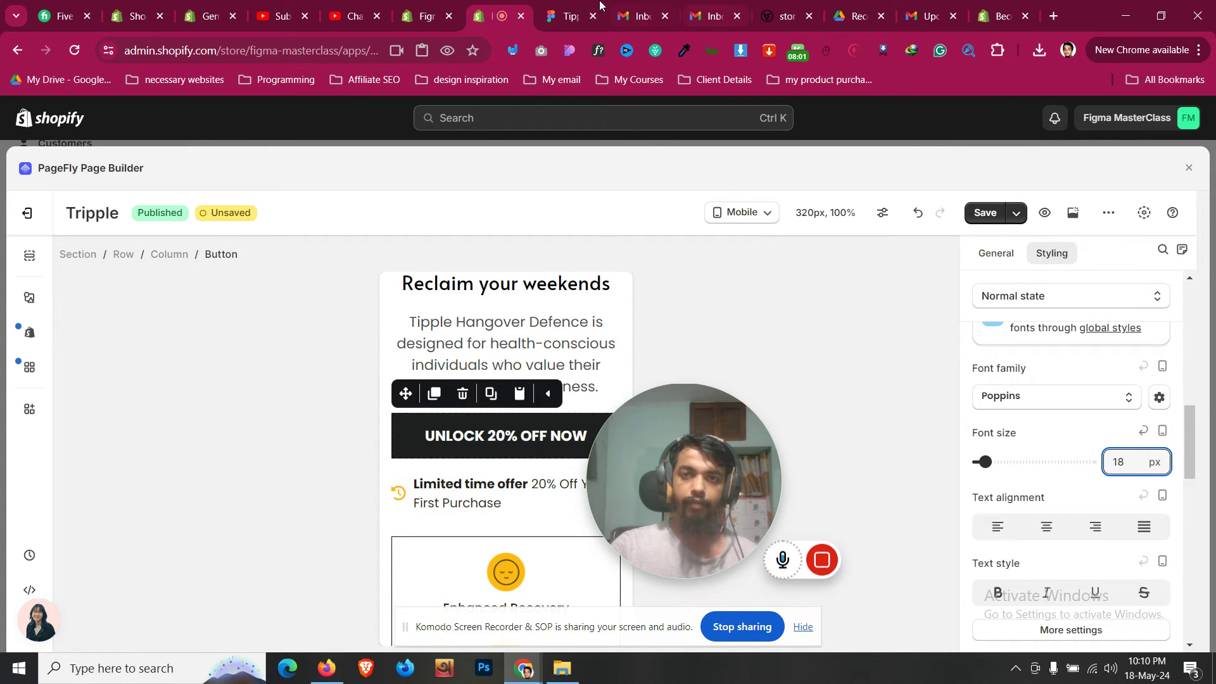
Set the Limited time offer paragraph's font size to 11 px
{"action": "key", "text": "ctrl+Tab"}
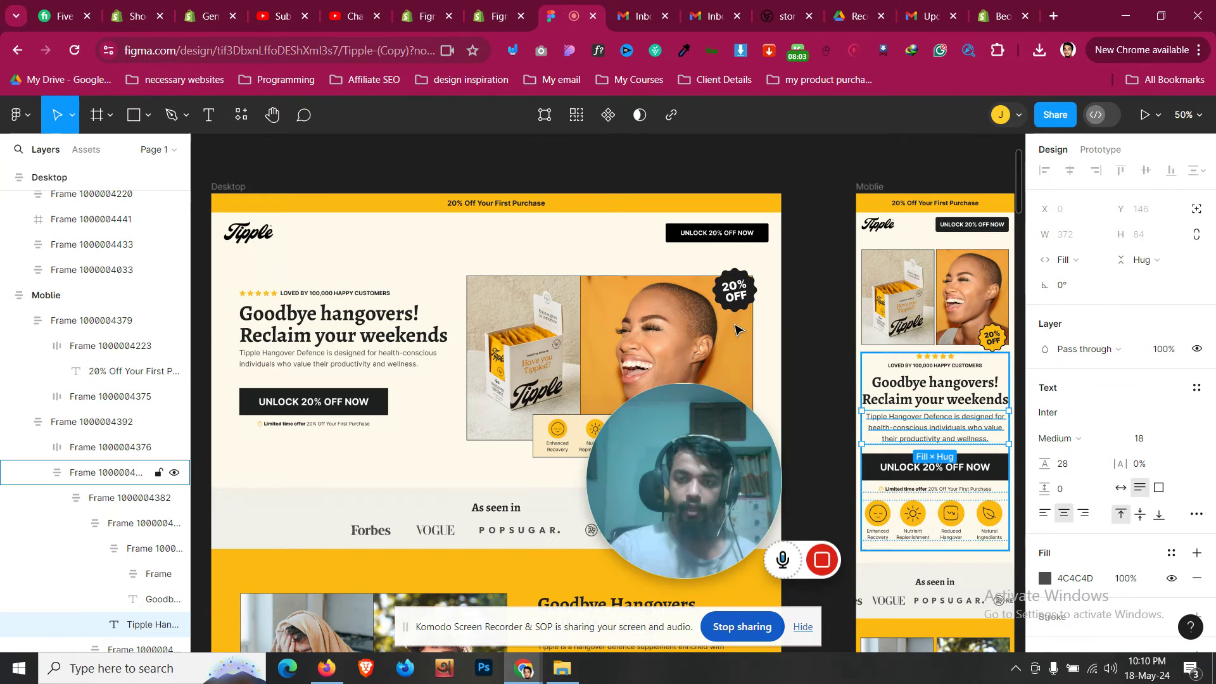
{"action": "key", "text": "ctrl+shift+Tab"}
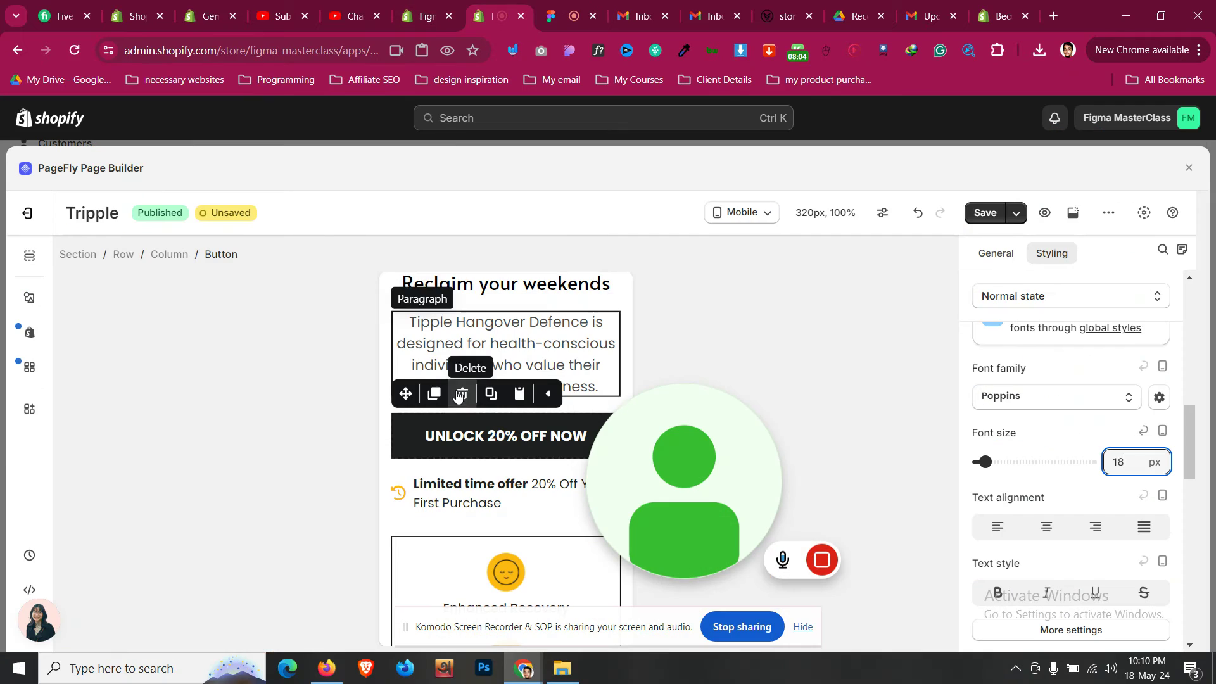
{"action": "left_click", "coordinate": [443, 481]}
{"action": "double_click", "coordinate": [1118, 468]}
{"action": "type", "text": "11"}
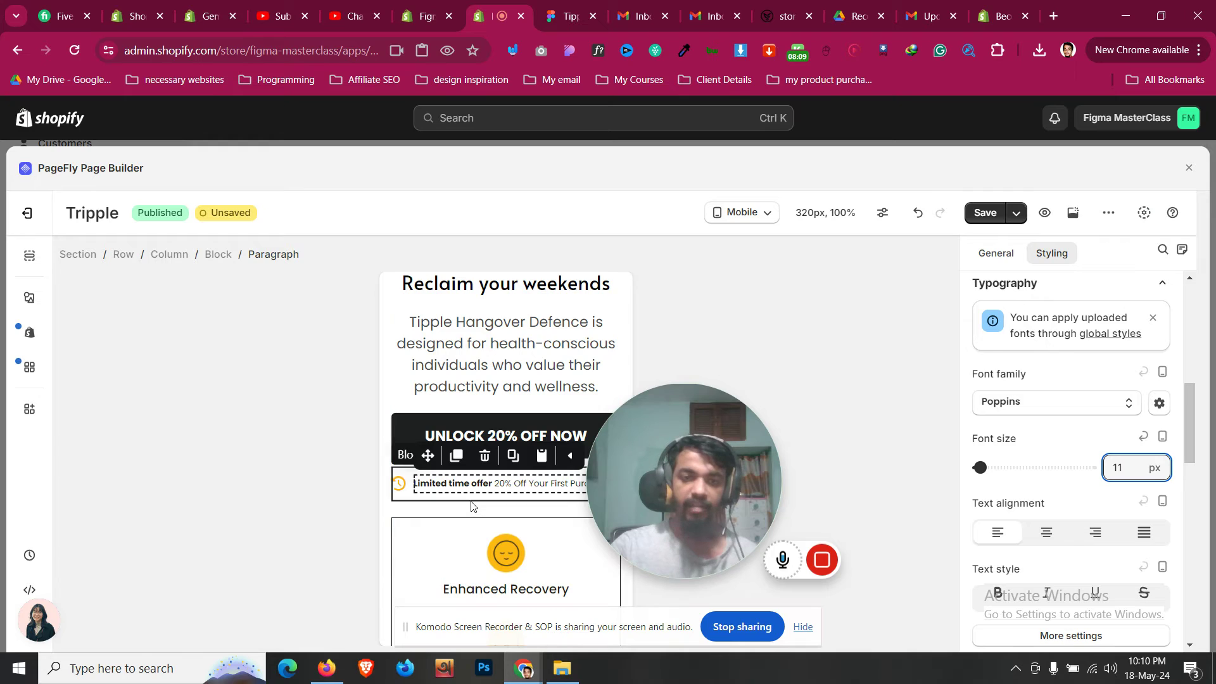
Give the offer block zero top and bottom padding and a 10 px top margin
{"action": "left_click", "coordinate": [470, 506]}
{"action": "scroll", "coordinate": [551, 344], "scroll_direction": "down", "scroll_amount": 3}
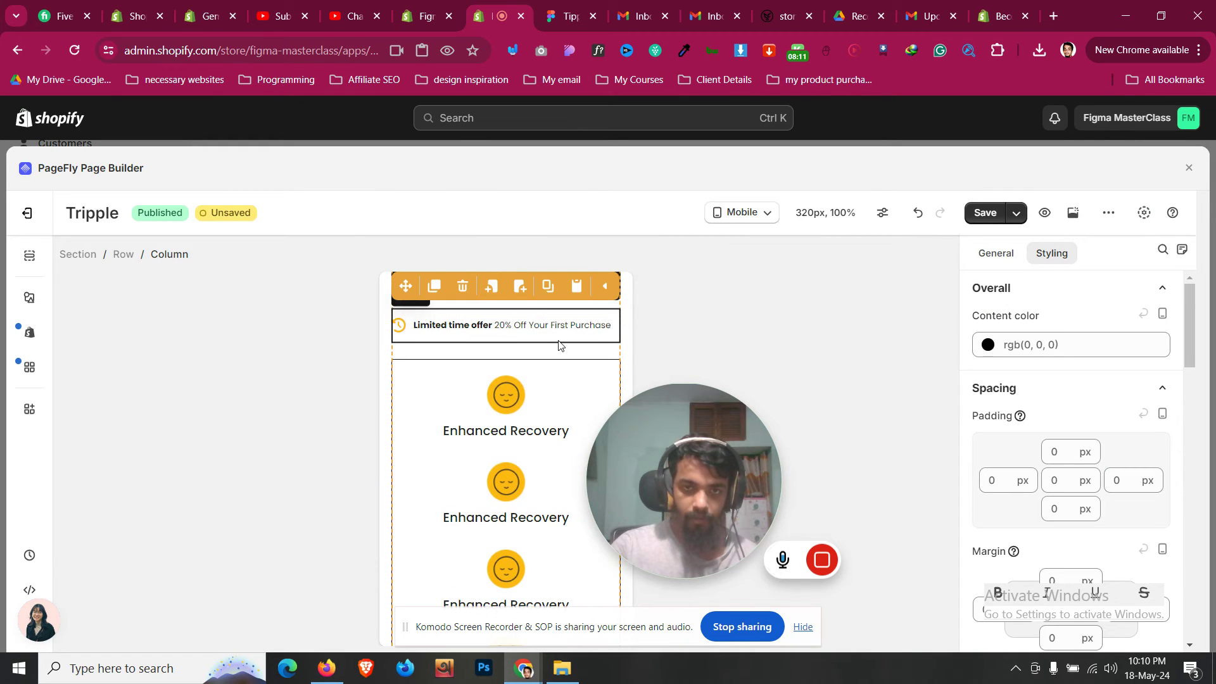
{"action": "left_click", "coordinate": [560, 344]}
{"action": "double_click", "coordinate": [1059, 410]}
{"action": "type", "text": "0"}
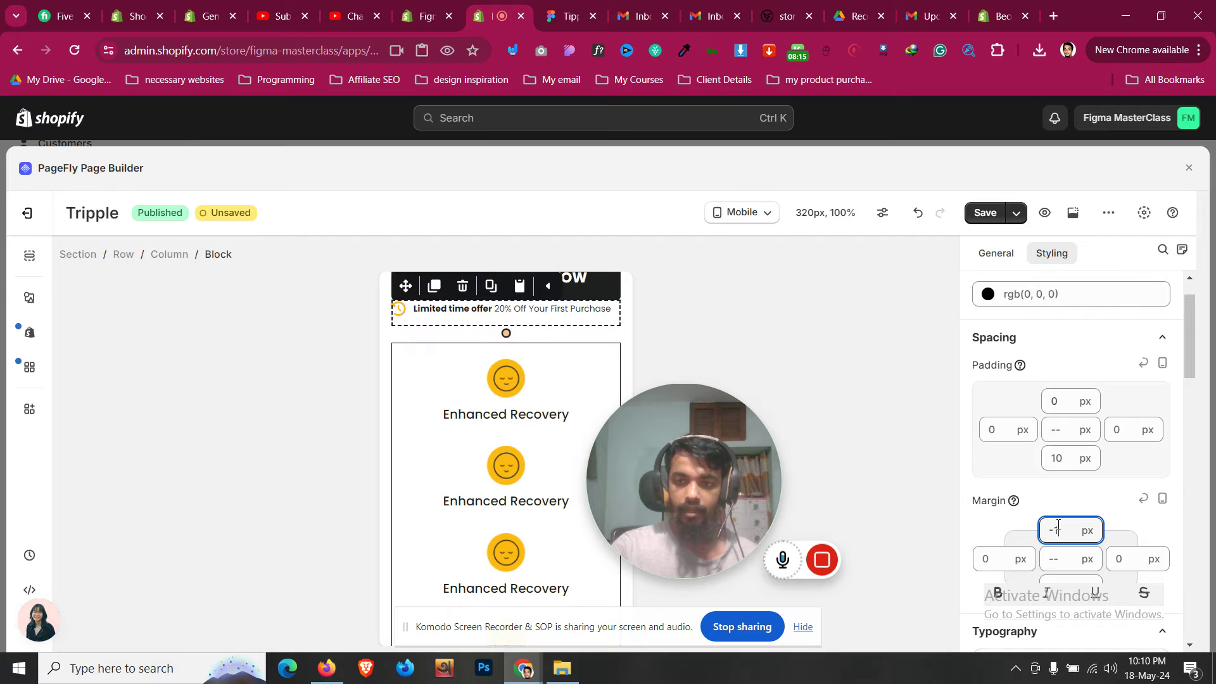
{"action": "key", "text": "BackSpace"}
{"action": "type", "text": "0"}
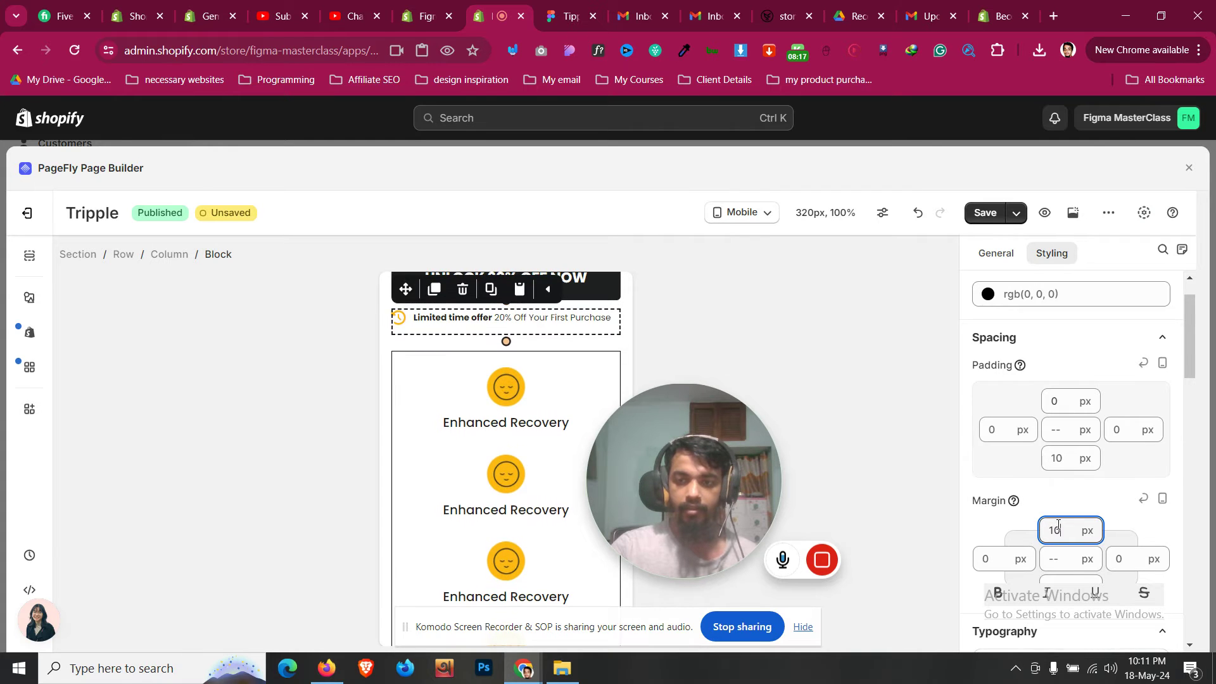
{"action": "key", "text": "Delete"}
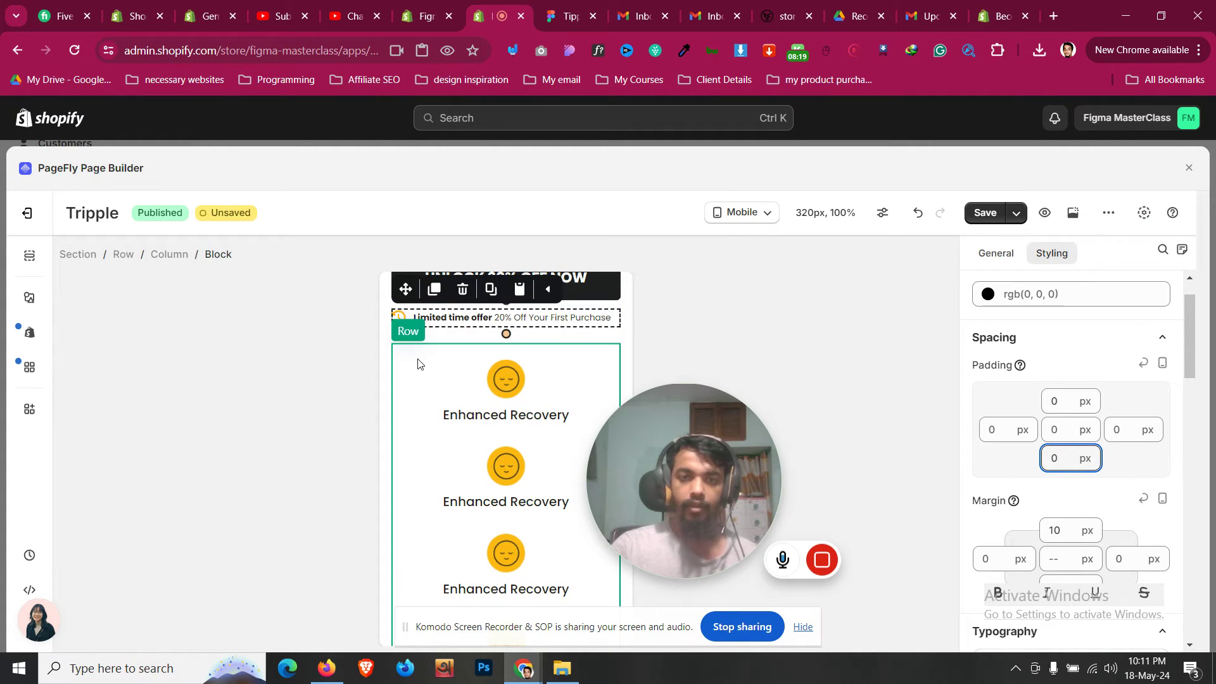
Set the benefits row's Columns per line to 2, forming a 2×2 grid
{"action": "left_click", "coordinate": [418, 364]}
{"action": "left_click", "coordinate": [995, 254]}
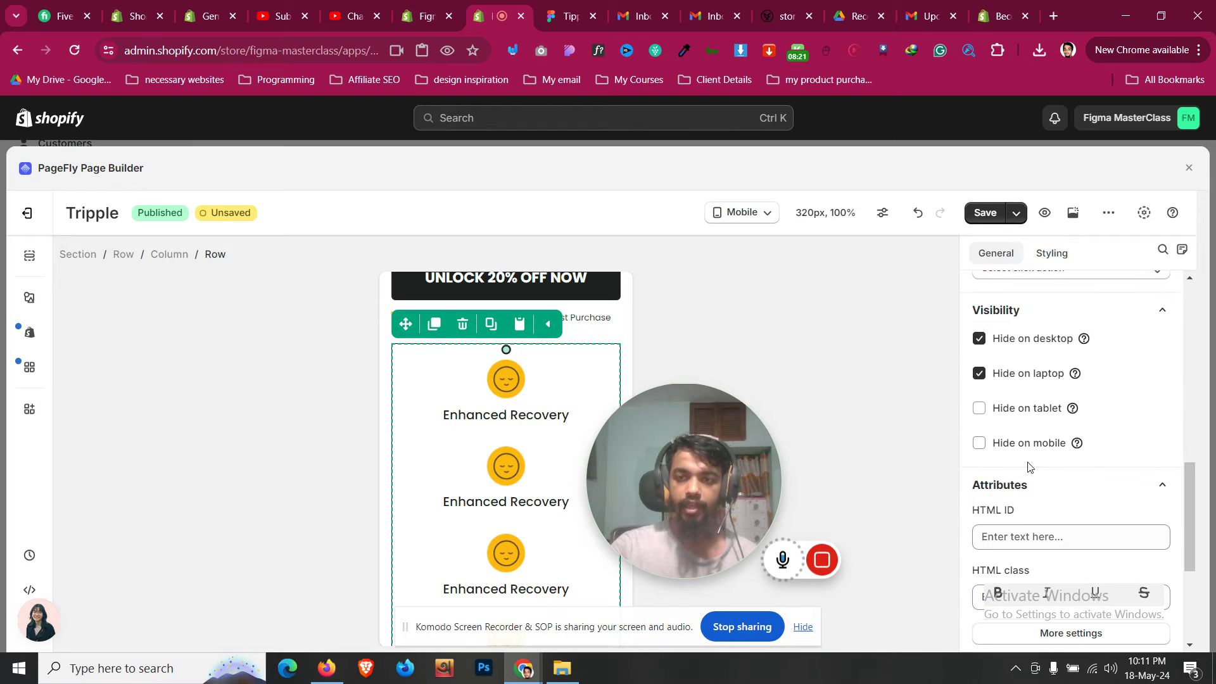
{"action": "scroll", "coordinate": [1027, 466], "scroll_direction": "up", "scroll_amount": 5}
{"action": "left_click_drag", "start_coordinate": [979, 489], "coordinate": [1005, 489]}
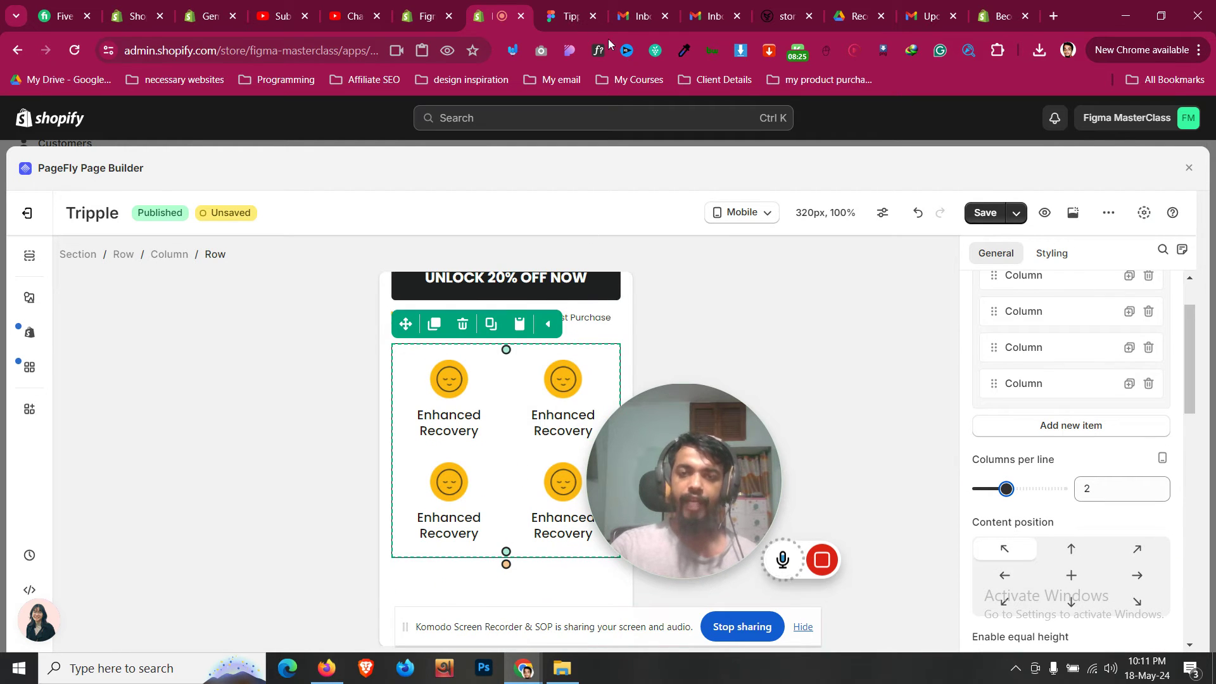
{"action": "left_click_drag", "start_coordinate": [1004, 487], "coordinate": [1076, 486]}
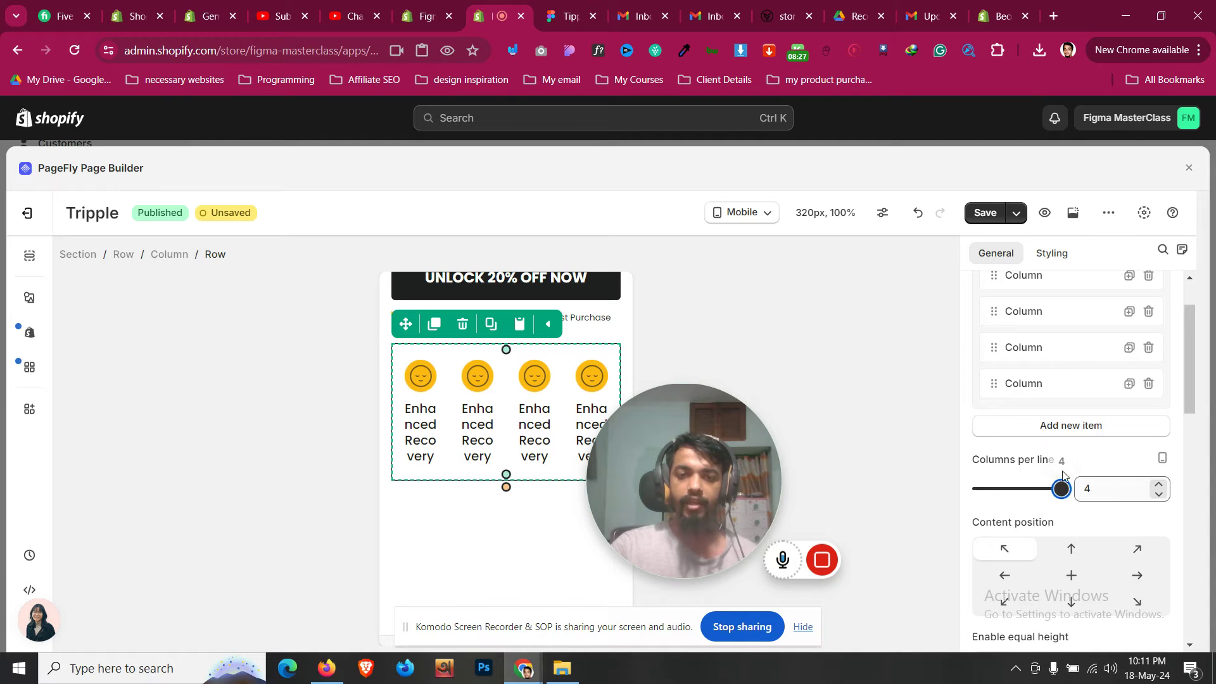
{"action": "left_click", "coordinate": [583, 10]}
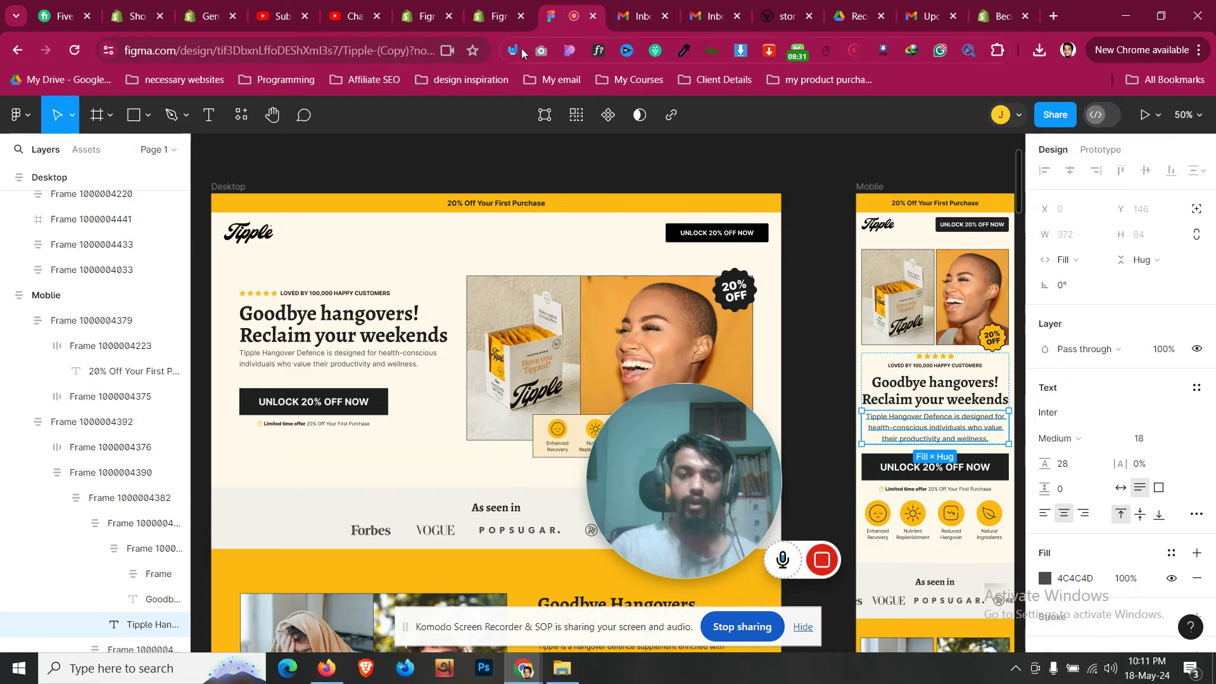
{"action": "left_click", "coordinate": [509, 16]}
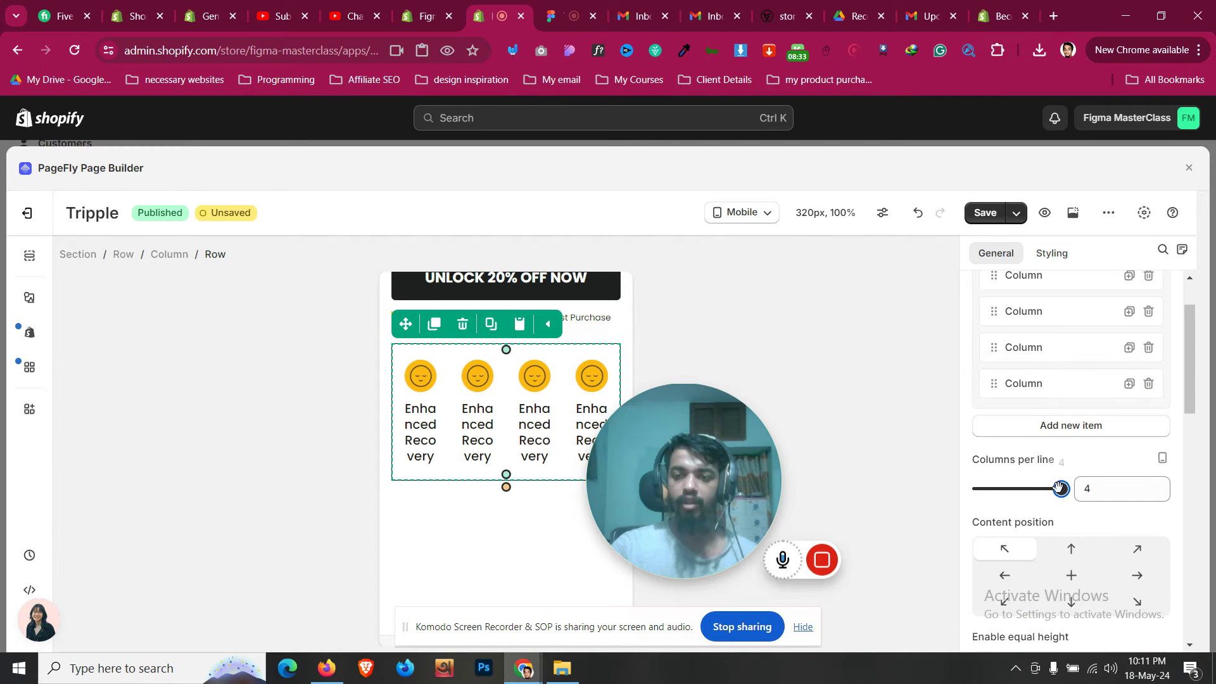
{"action": "left_click_drag", "start_coordinate": [1059, 487], "coordinate": [1013, 482]}
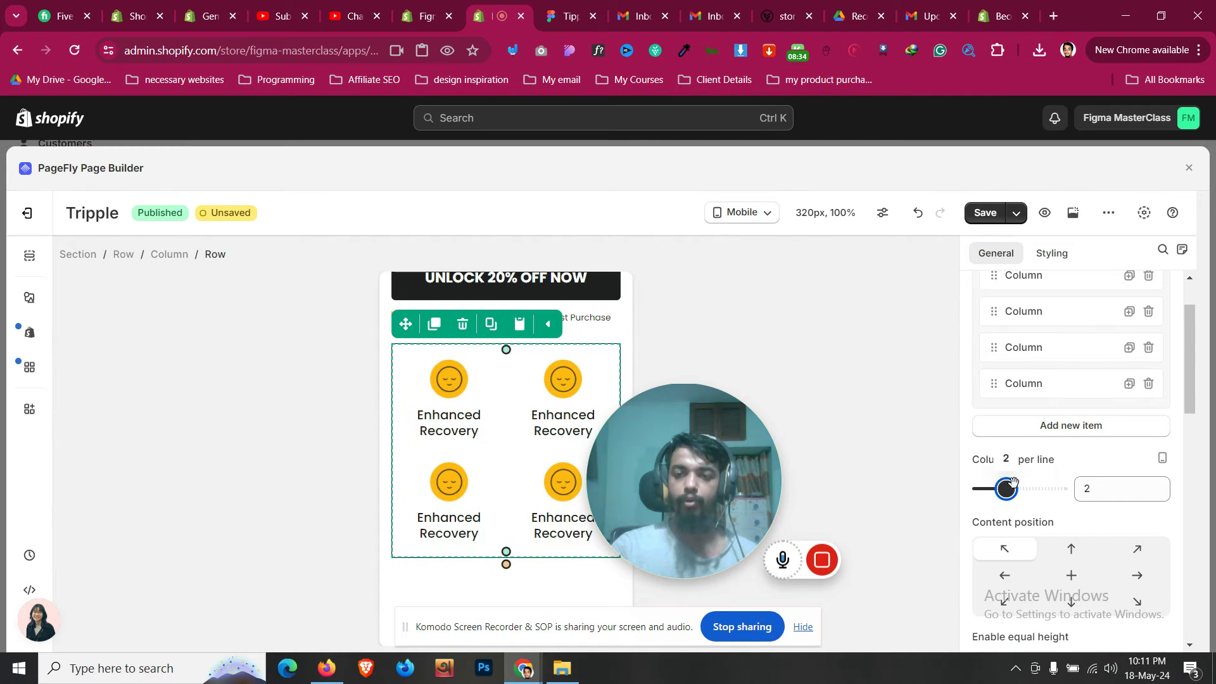
Select the outer benefits row and review the Enhanced Recovery text's styling settings
{"action": "left_click", "coordinate": [387, 574]}
{"action": "left_click", "coordinate": [448, 422]}
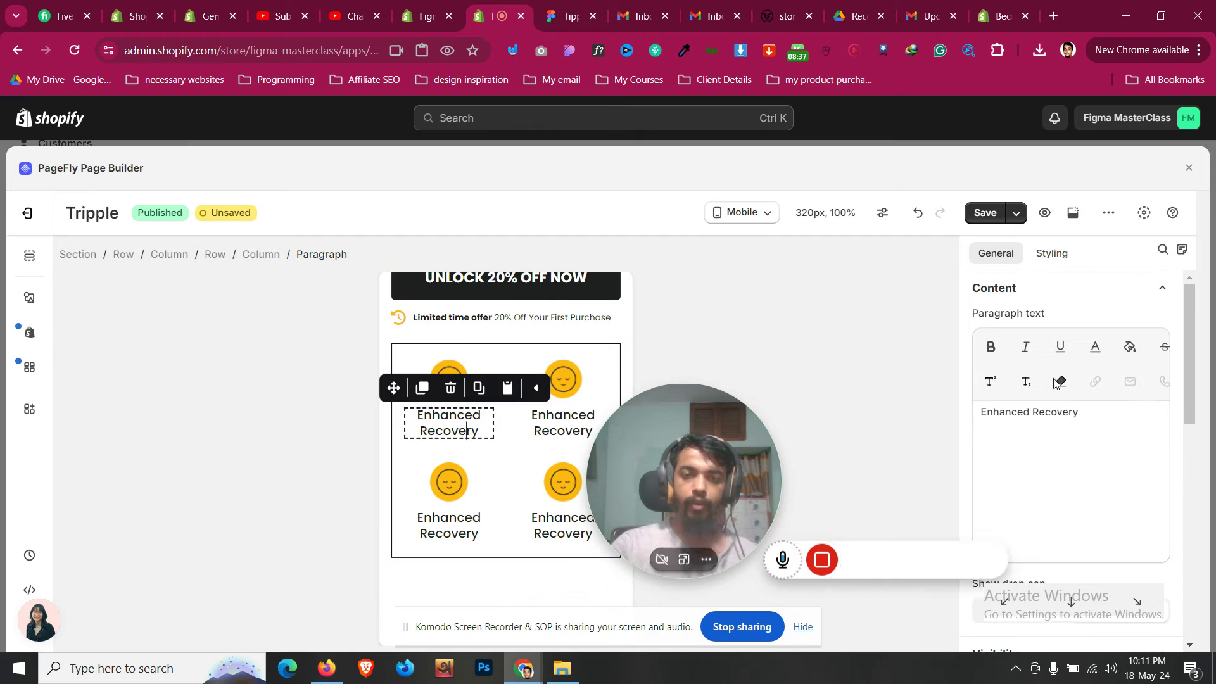
{"action": "left_click", "coordinate": [1051, 253]}
{"action": "scroll", "coordinate": [1112, 330], "scroll_direction": "up", "scroll_amount": 2}
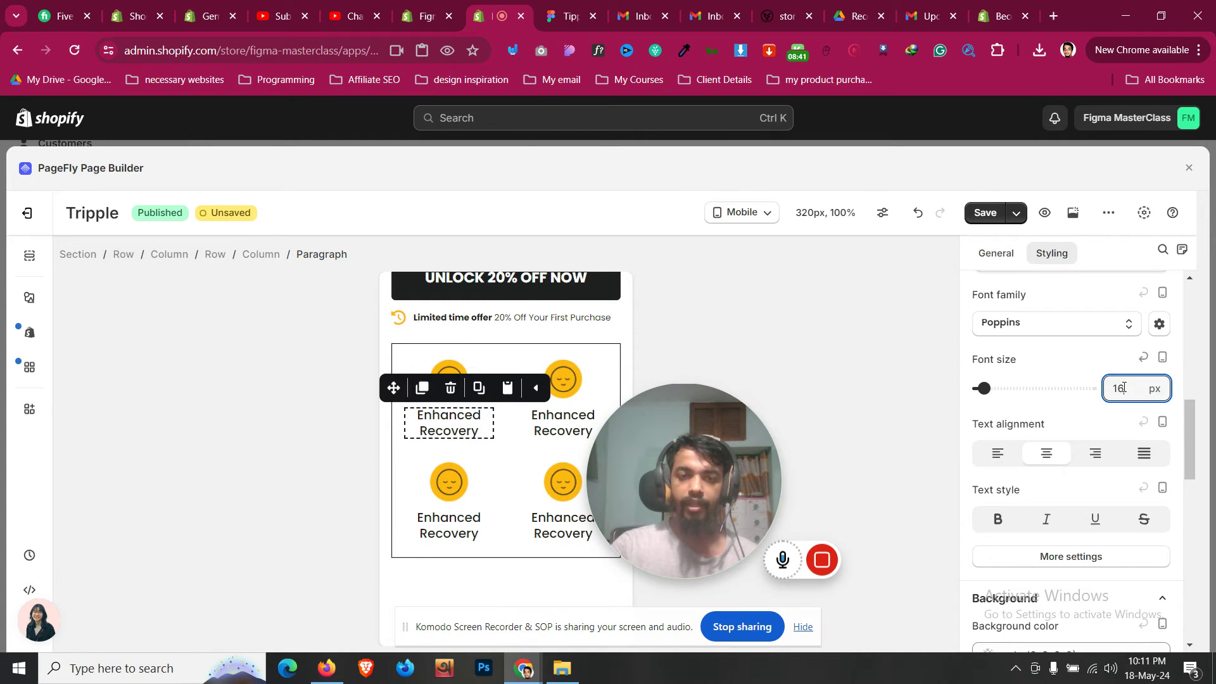
{"action": "left_click", "coordinate": [447, 564]}
{"action": "scroll", "coordinate": [1052, 361], "scroll_direction": "up", "scroll_amount": 5}
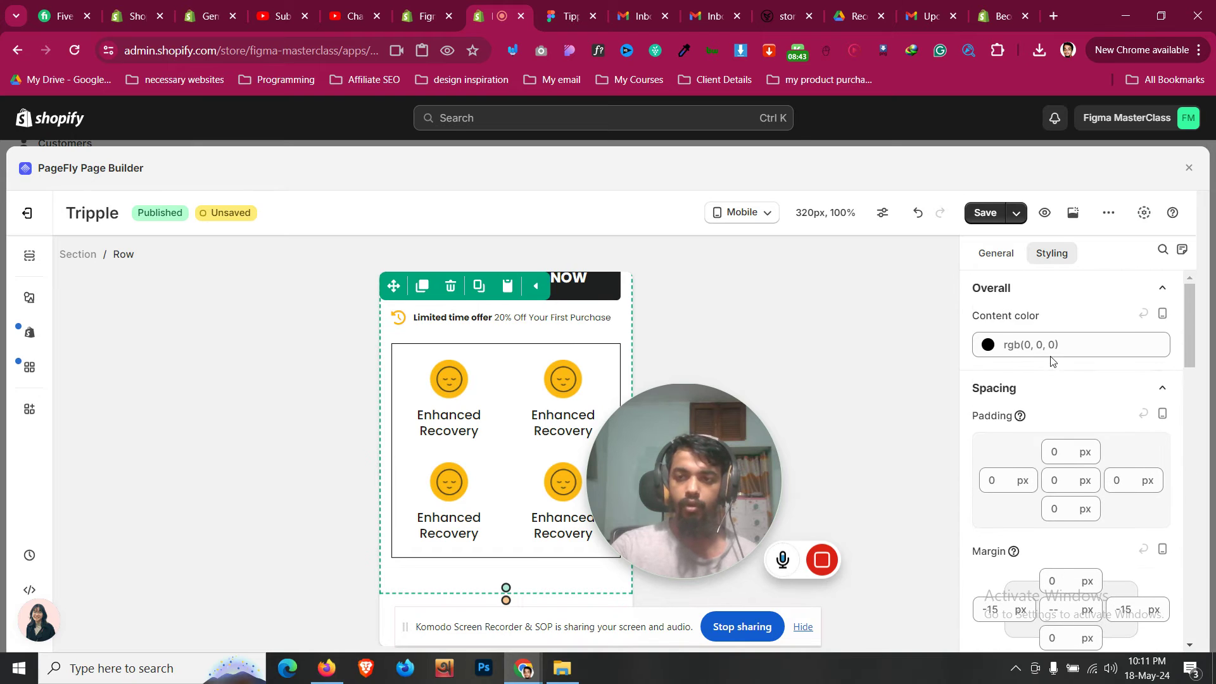
Reduce the hero section's bottom padding in the mobile layout
{"action": "left_click", "coordinate": [88, 254]}
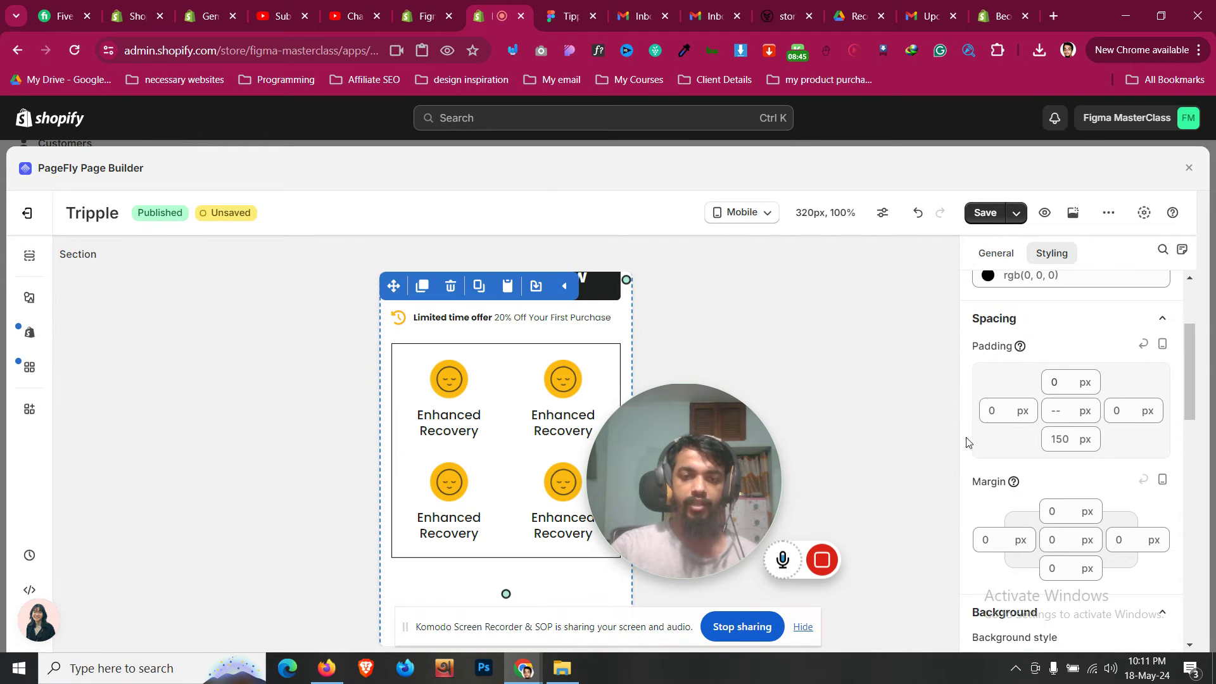
{"action": "left_click", "coordinate": [1054, 437]}
{"action": "key", "text": "BackSpace"}
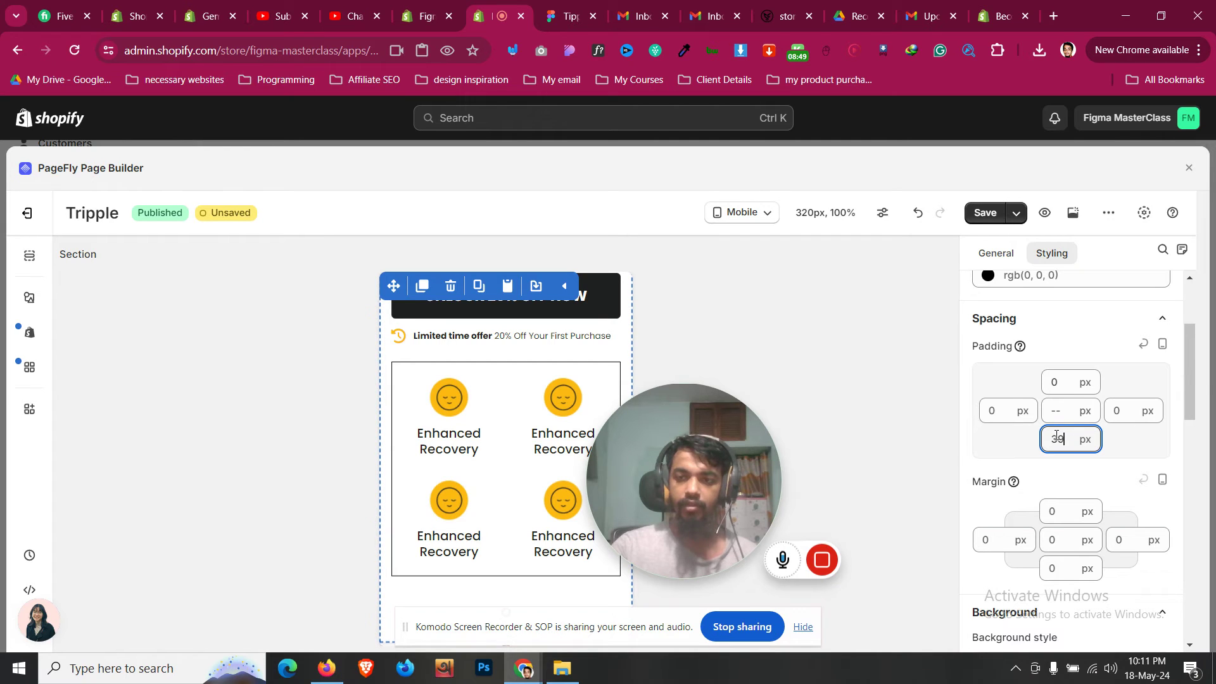
{"action": "scroll", "coordinate": [419, 506], "scroll_direction": "down", "scroll_amount": 1}
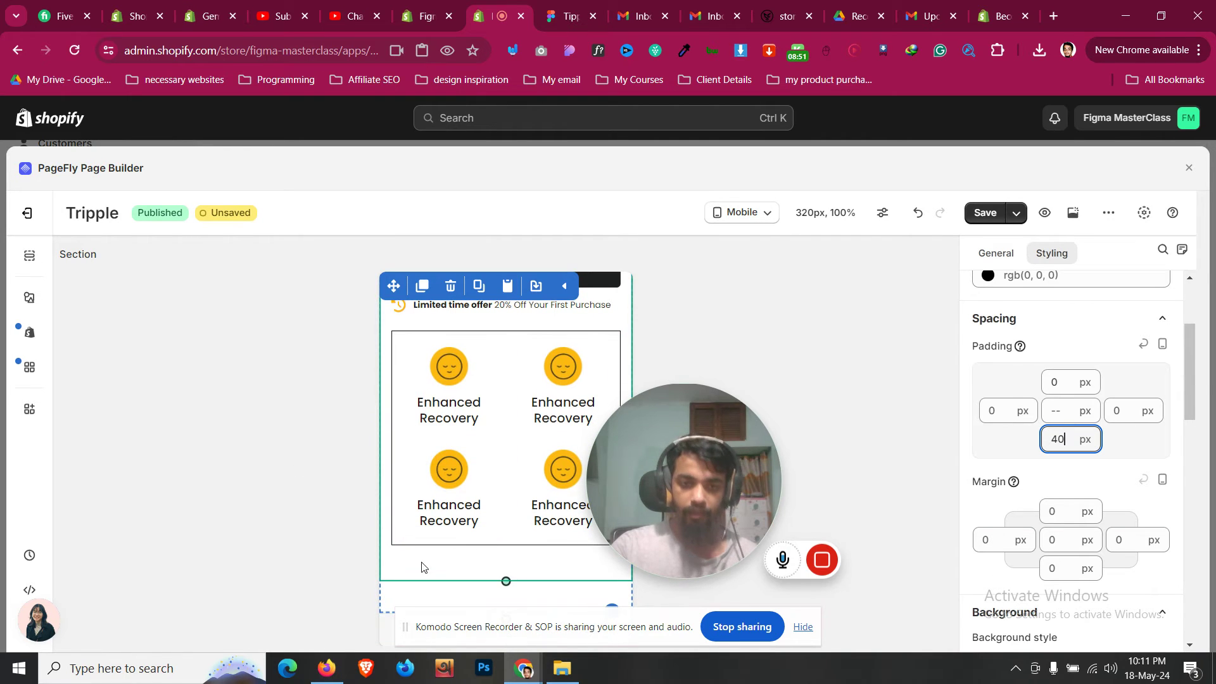
{"action": "left_click", "coordinate": [431, 562]}
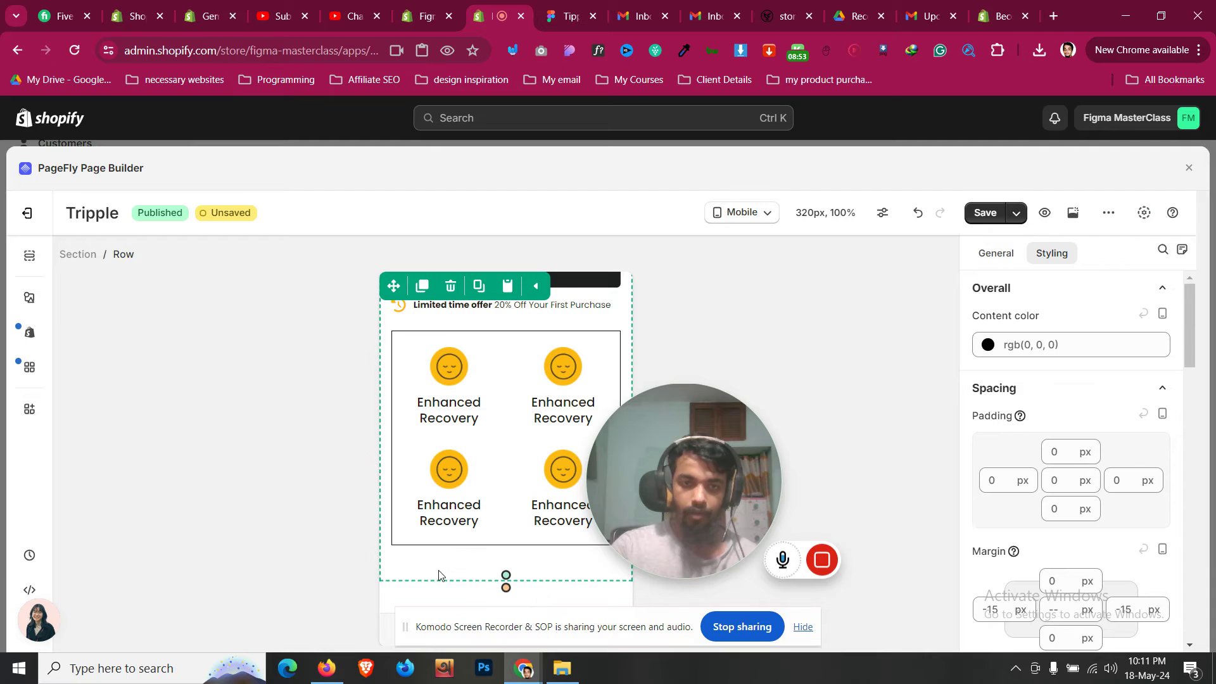
{"action": "left_click", "coordinate": [426, 597]}
{"action": "left_click", "coordinate": [1059, 440]}
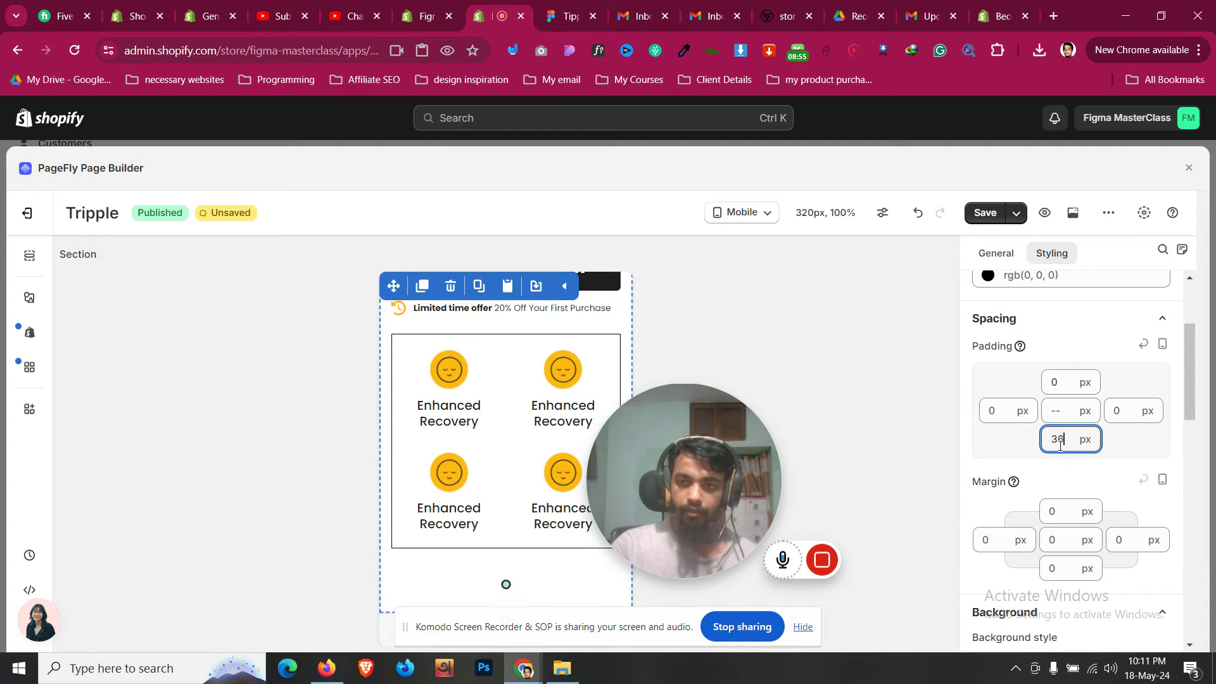
{"action": "type", "text": "28"}
{"action": "key", "text": "BackSpace"}
{"action": "key", "text": "BackSpace"}
{"action": "type", "text": "1"}
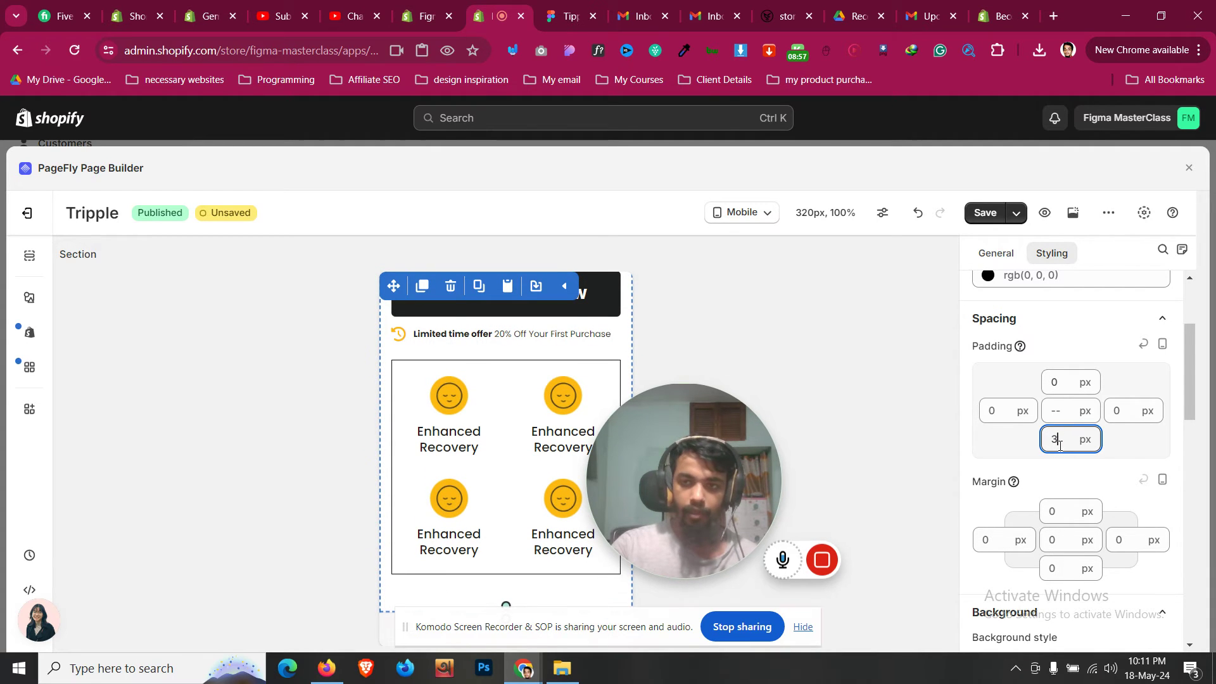
{"action": "key", "text": "BackSpace"}
Remove the border from the Enhanced Recovery icon grid row
{"action": "left_click", "coordinate": [594, 393]}
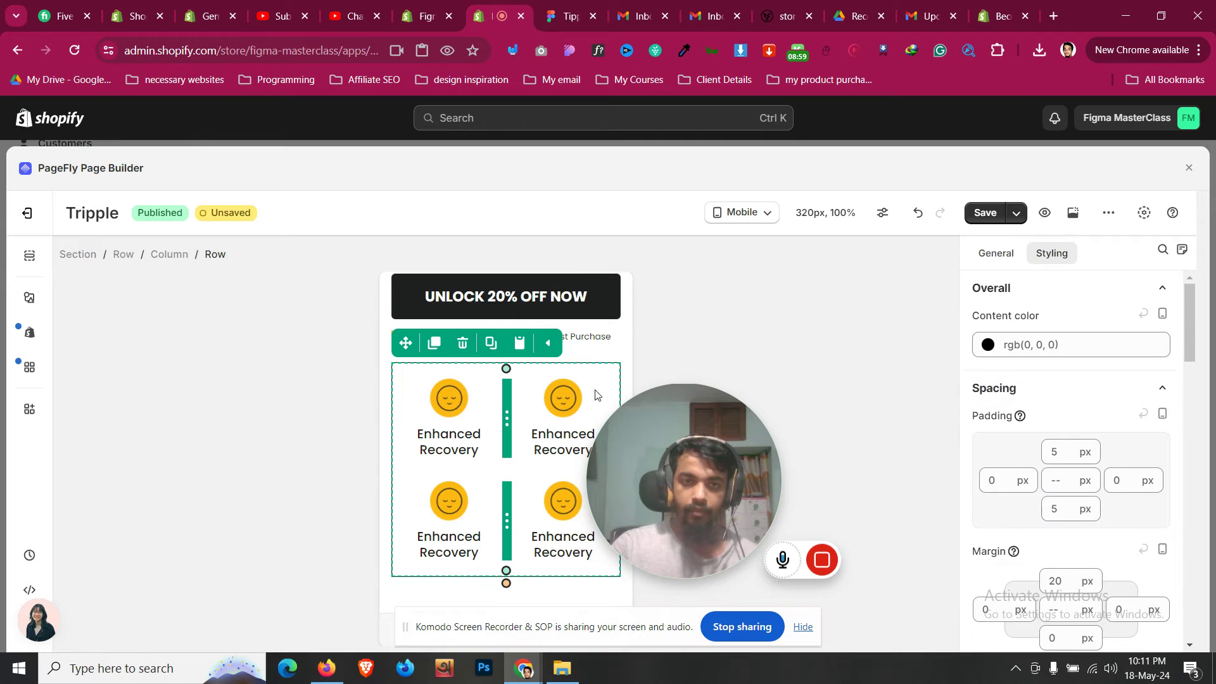
{"action": "scroll", "coordinate": [1083, 433], "scroll_direction": "down", "scroll_amount": 1}
{"action": "scroll", "coordinate": [1083, 432], "scroll_direction": "down", "scroll_amount": 10}
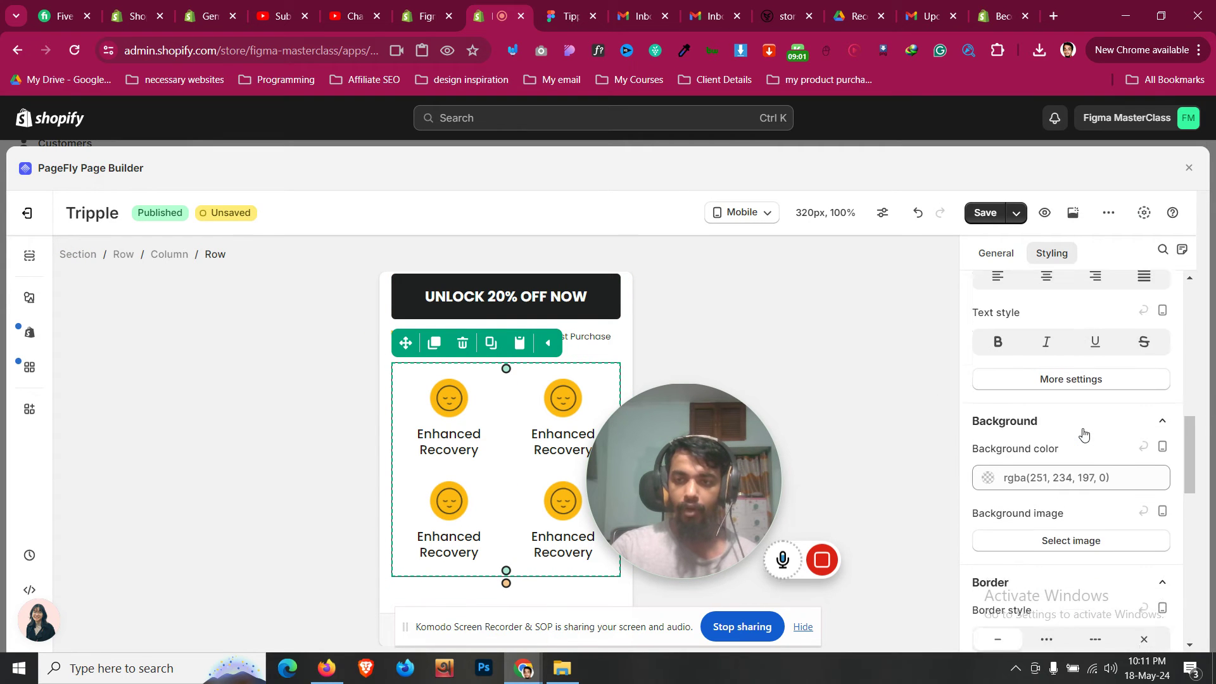
{"action": "left_click", "coordinate": [1145, 424]}
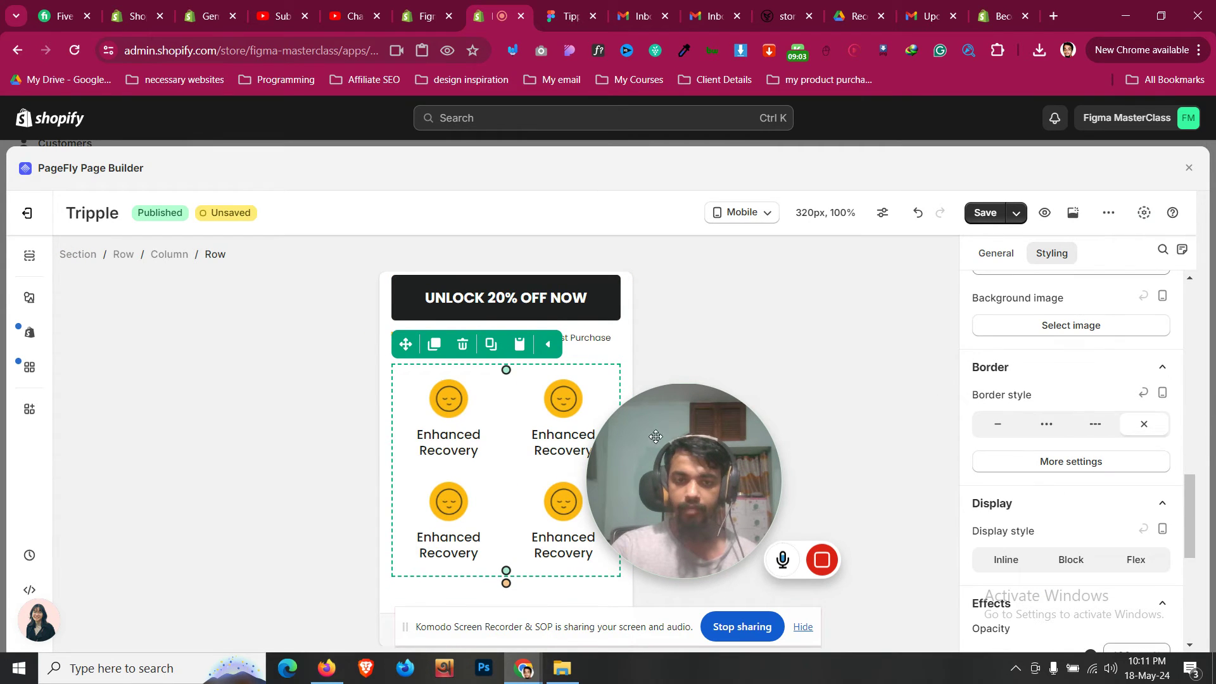
Select the logo and offer button row and compare it with the mobile Figma design
{"action": "left_click", "coordinate": [389, 600]}
{"action": "scroll", "coordinate": [389, 600], "scroll_direction": "up", "scroll_amount": 10}
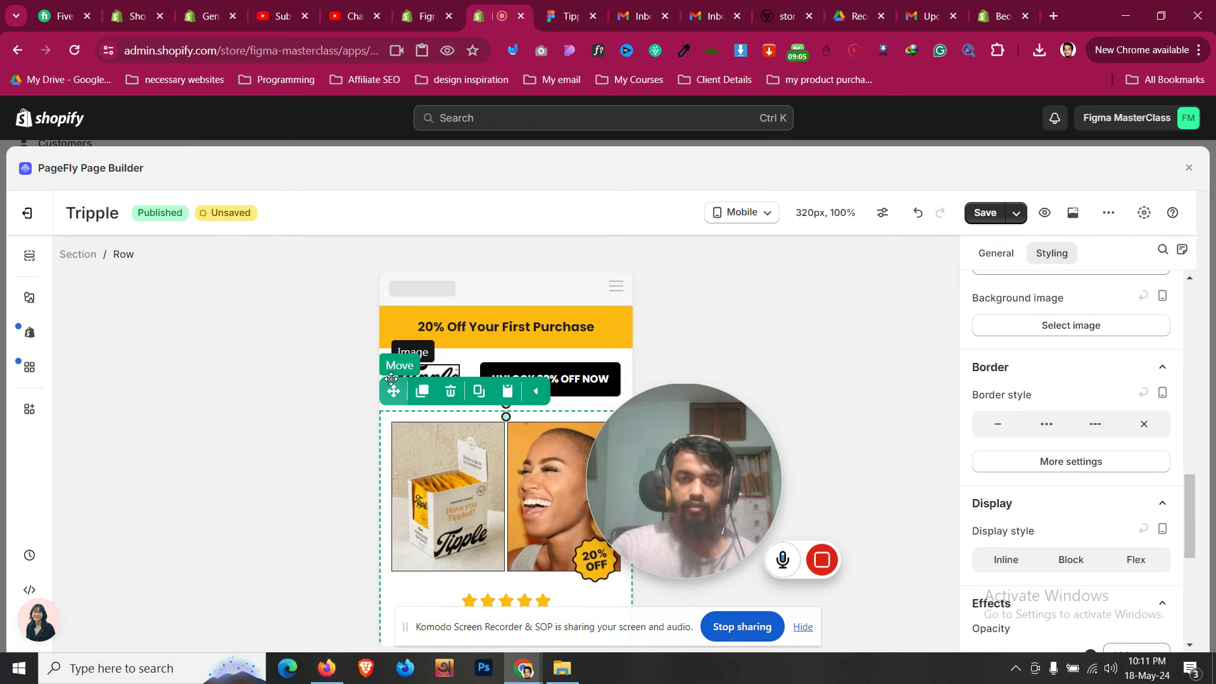
{"action": "left_click", "coordinate": [386, 364]}
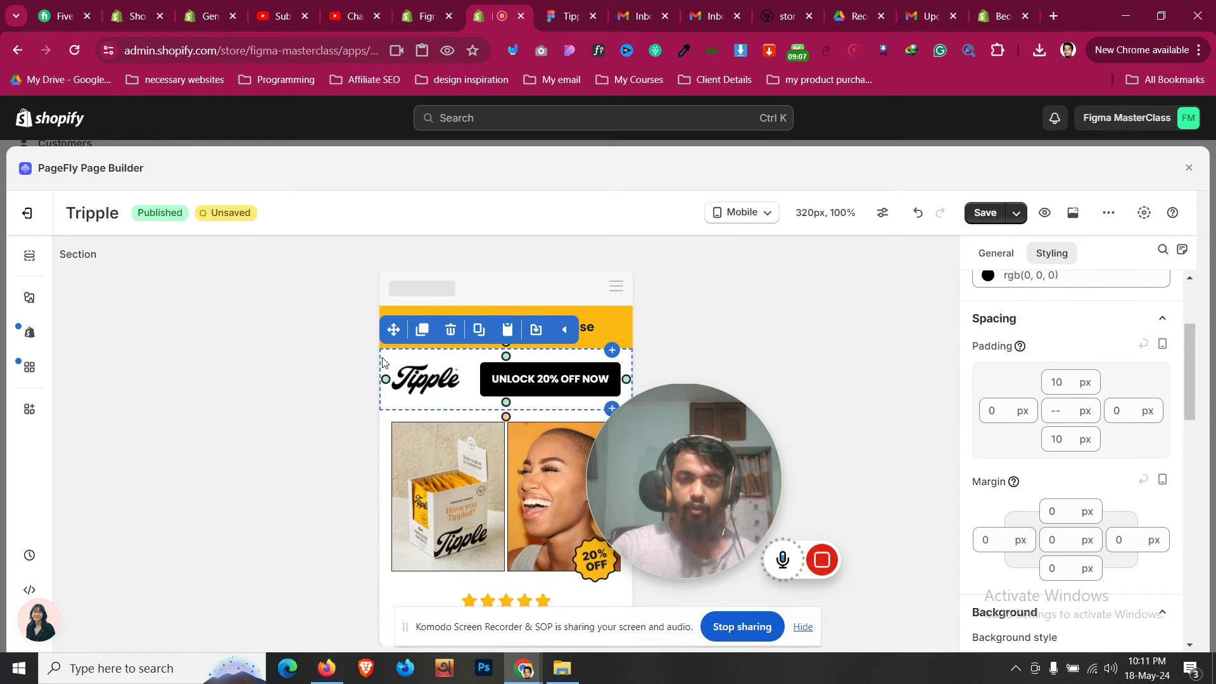
{"action": "left_click", "coordinate": [595, 5]}
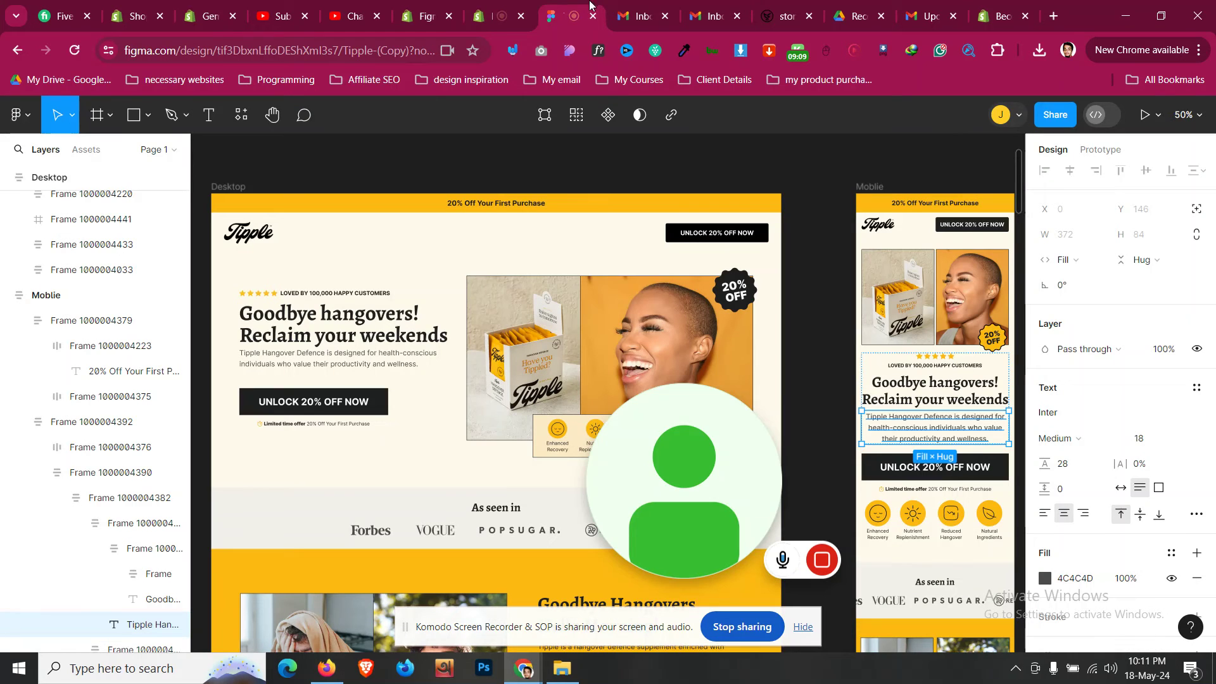
{"action": "left_click", "coordinate": [502, 5]}
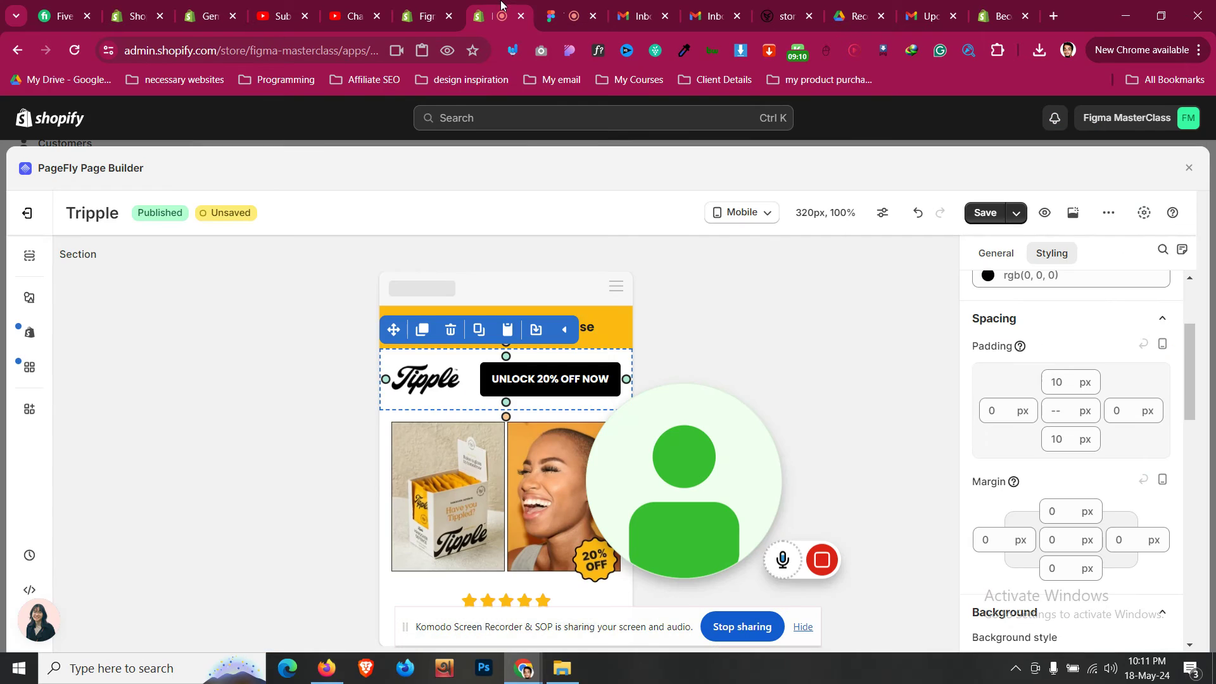
Set the Enhanced Recovery icon grid's top margin to 0 on mobile
{"action": "left_click", "coordinate": [389, 423]}
{"action": "scroll", "coordinate": [383, 431], "scroll_direction": "down", "scroll_amount": 5}
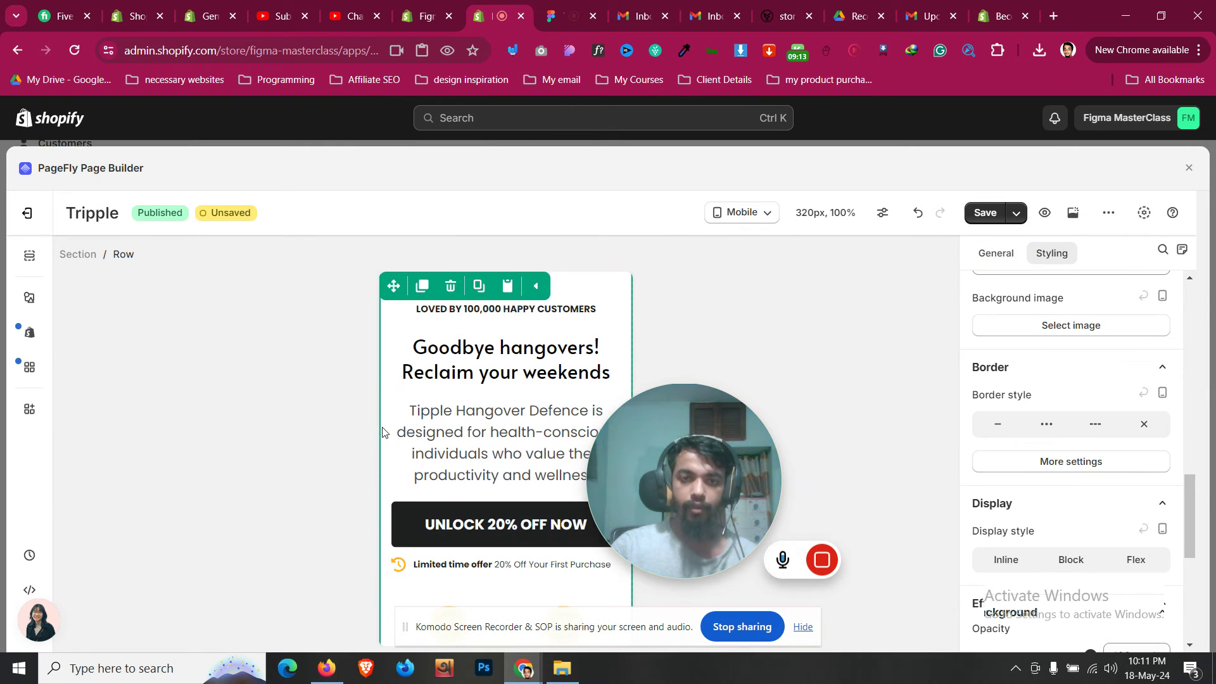
{"action": "left_click", "coordinate": [465, 432]}
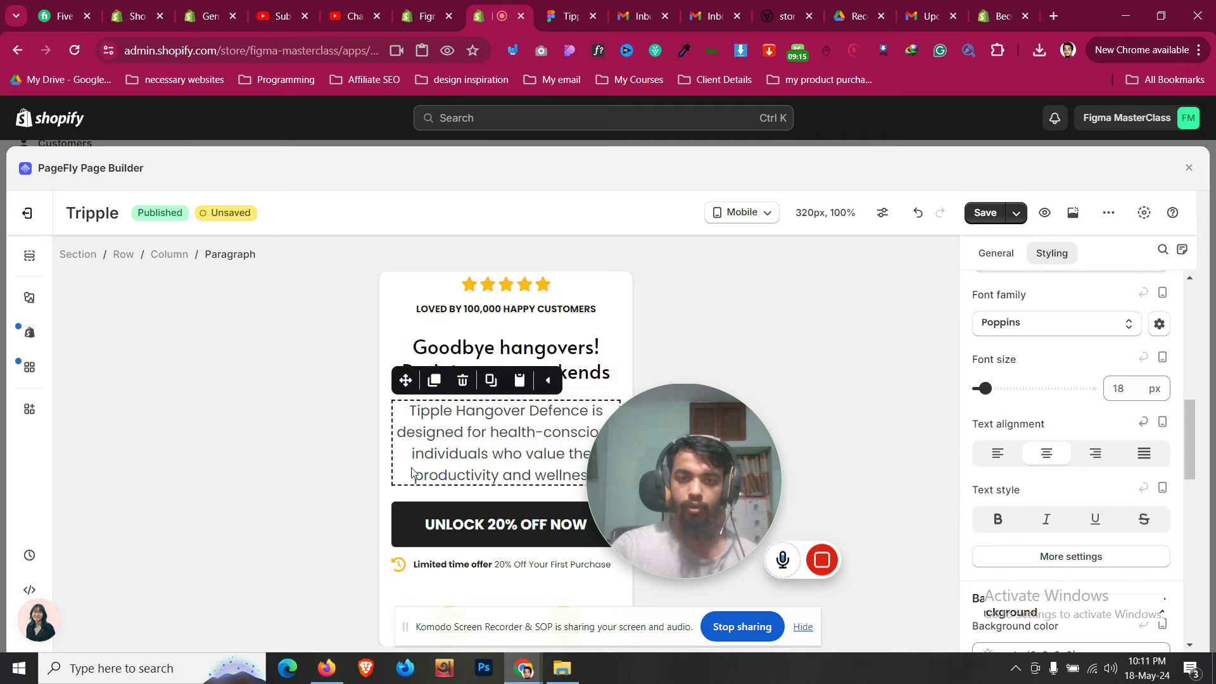
{"action": "scroll", "coordinate": [412, 471], "scroll_direction": "down", "scroll_amount": 3}
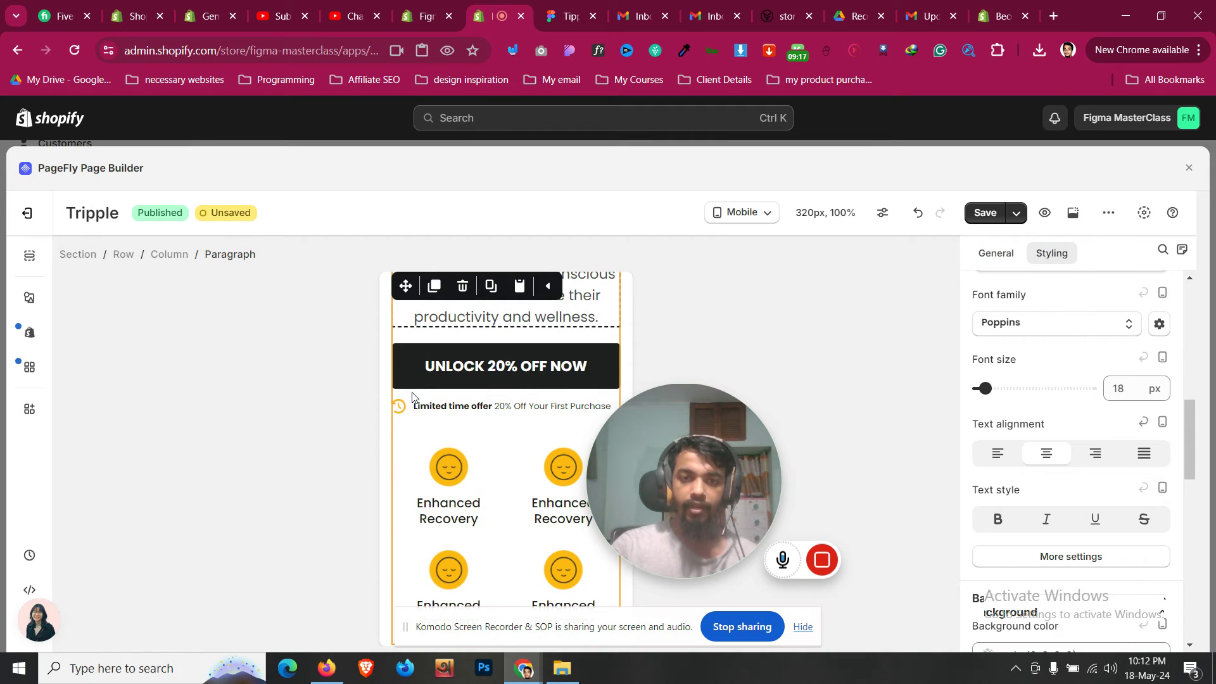
{"action": "left_click", "coordinate": [474, 435]}
{"action": "scroll", "coordinate": [1064, 420], "scroll_direction": "up", "scroll_amount": 5}
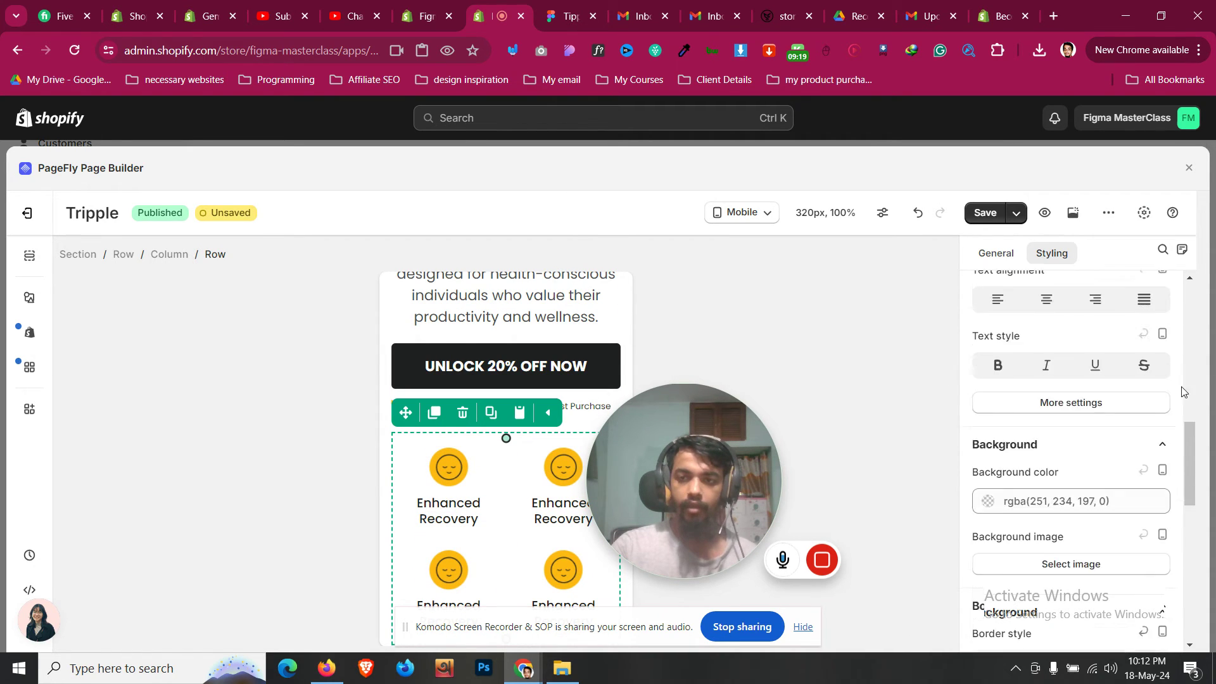
{"action": "scroll", "coordinate": [1063, 420], "scroll_direction": "up", "scroll_amount": 5}
{"action": "left_click", "coordinate": [1067, 498]}
{"action": "type", "text": "1"}
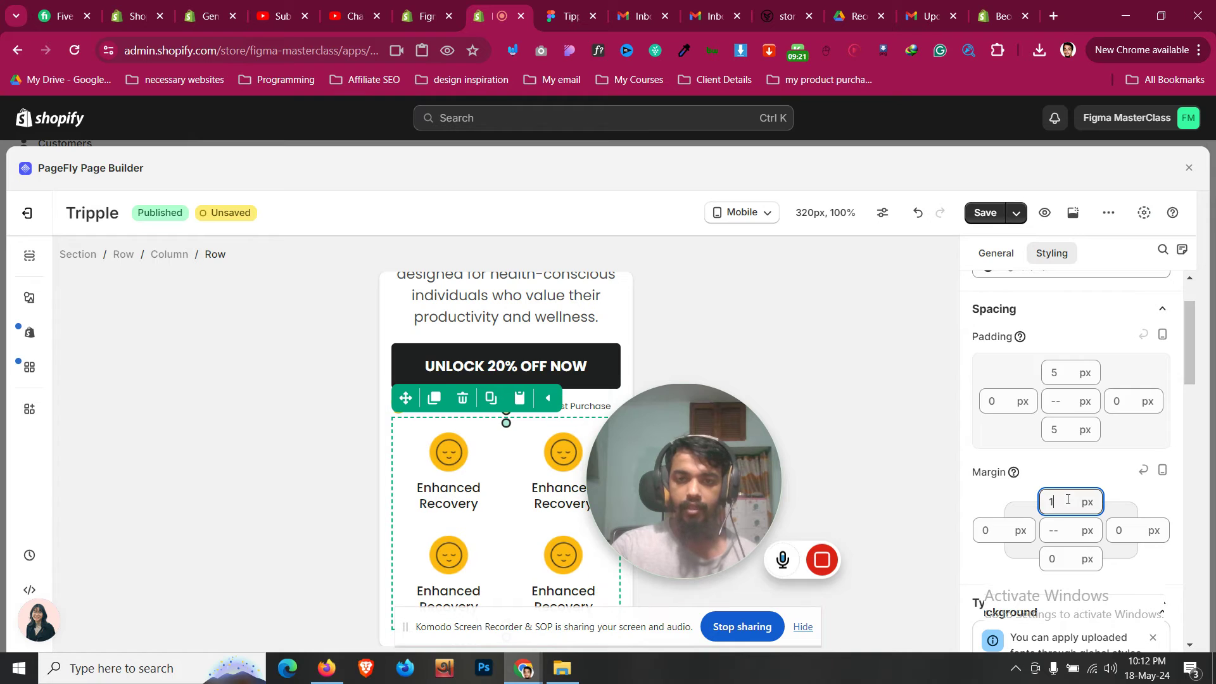
{"action": "key", "text": "BackSpace"}
{"action": "type", "text": "0"}
Select the outer hero row and bring up the device preview list
{"action": "scroll", "coordinate": [444, 475], "scroll_direction": "down", "scroll_amount": 1}
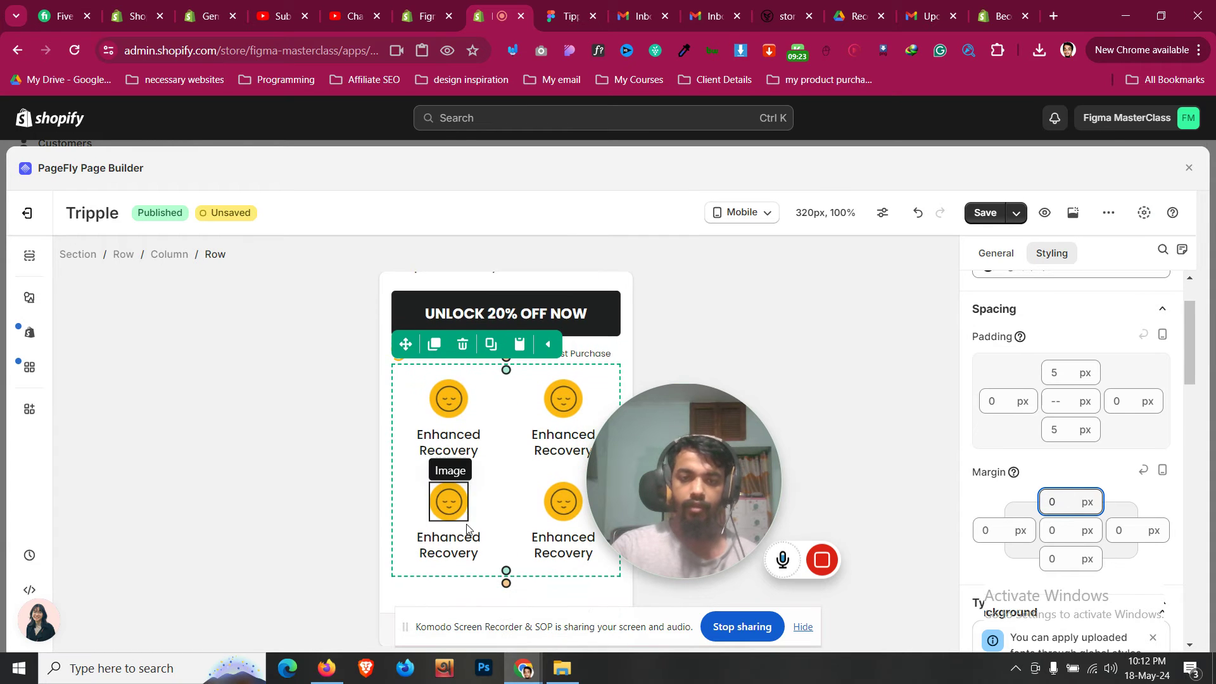
{"action": "left_click", "coordinate": [423, 602]}
{"action": "scroll", "coordinate": [481, 444], "scroll_direction": "up", "scroll_amount": 5}
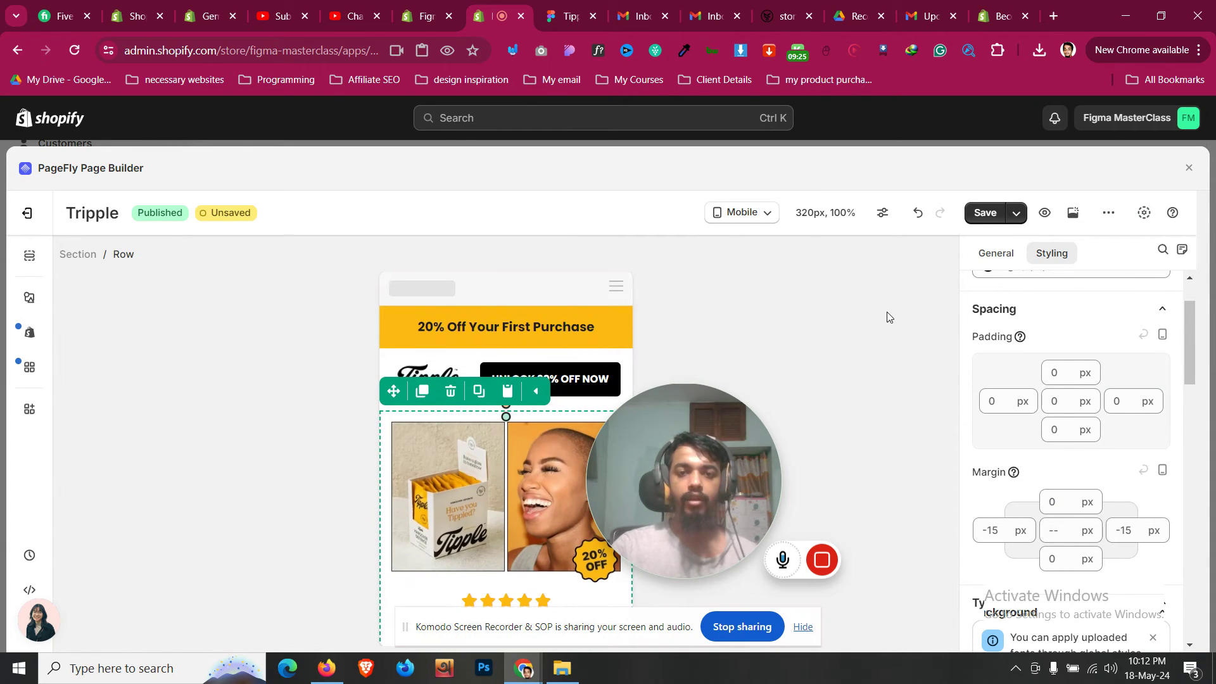
{"action": "left_click", "coordinate": [766, 213]}
Switch the preview to Tablet and set the hero row to 1 column per line
{"action": "left_click", "coordinate": [767, 301]}
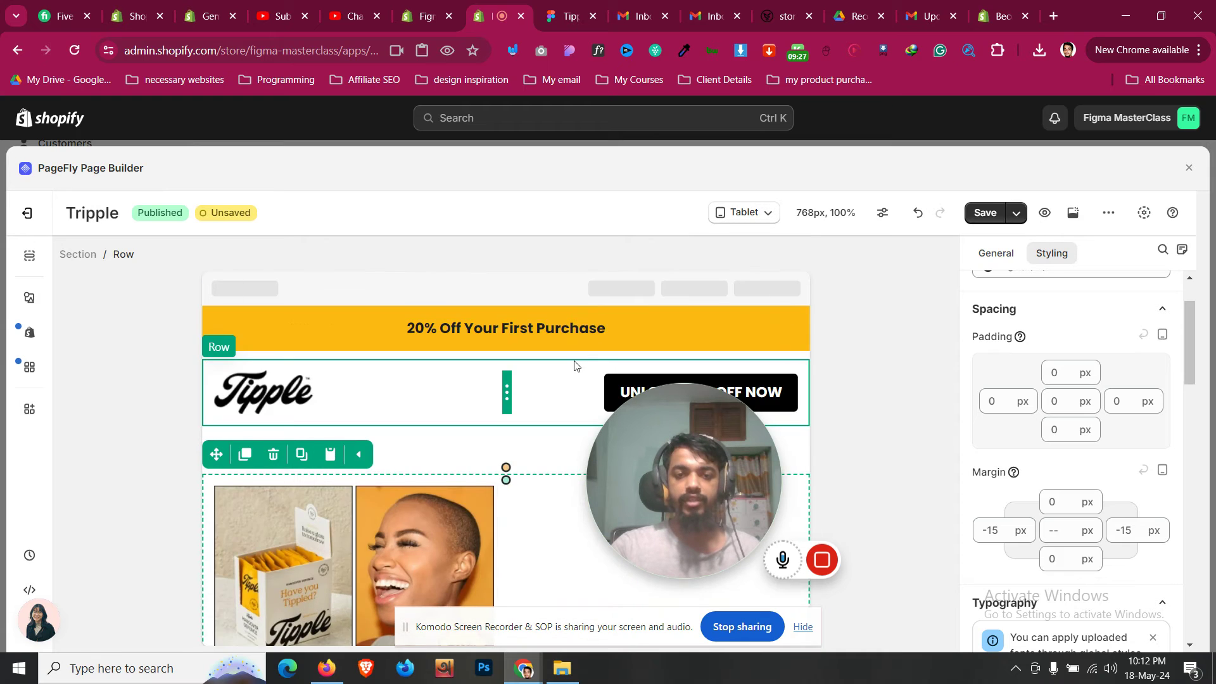
{"action": "scroll", "coordinate": [570, 393], "scroll_direction": "down", "scroll_amount": 5}
{"action": "scroll", "coordinate": [570, 393], "scroll_direction": "up", "scroll_amount": 7}
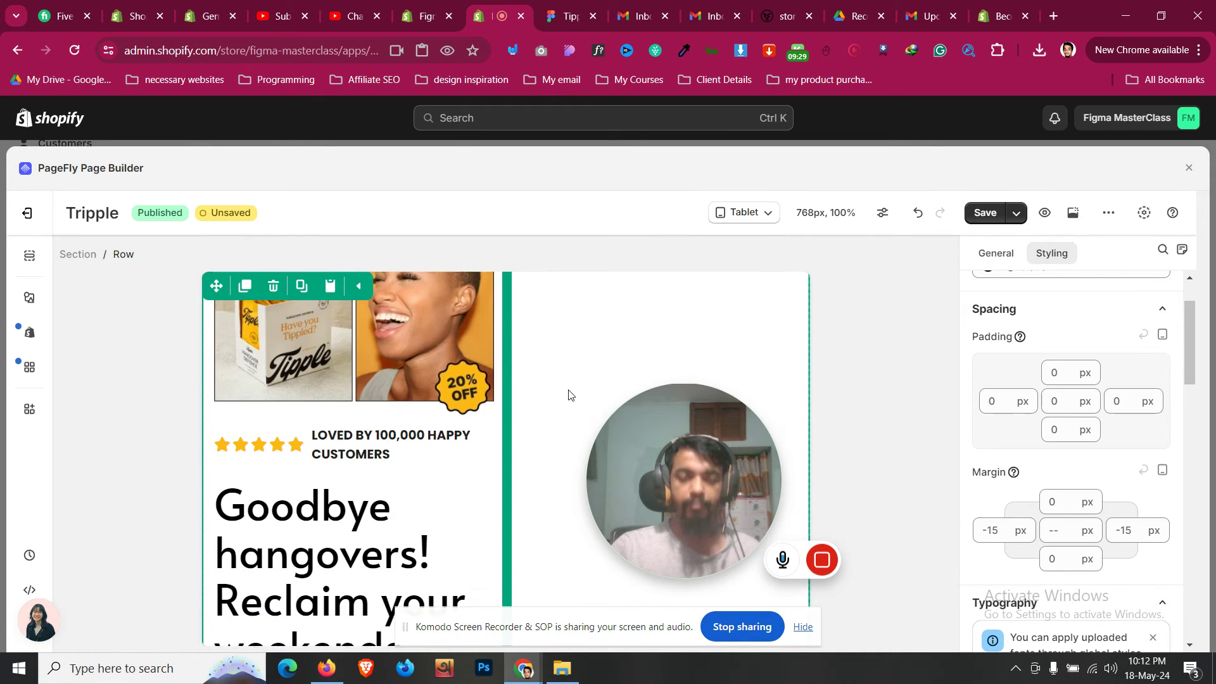
{"action": "left_click", "coordinate": [1007, 260]}
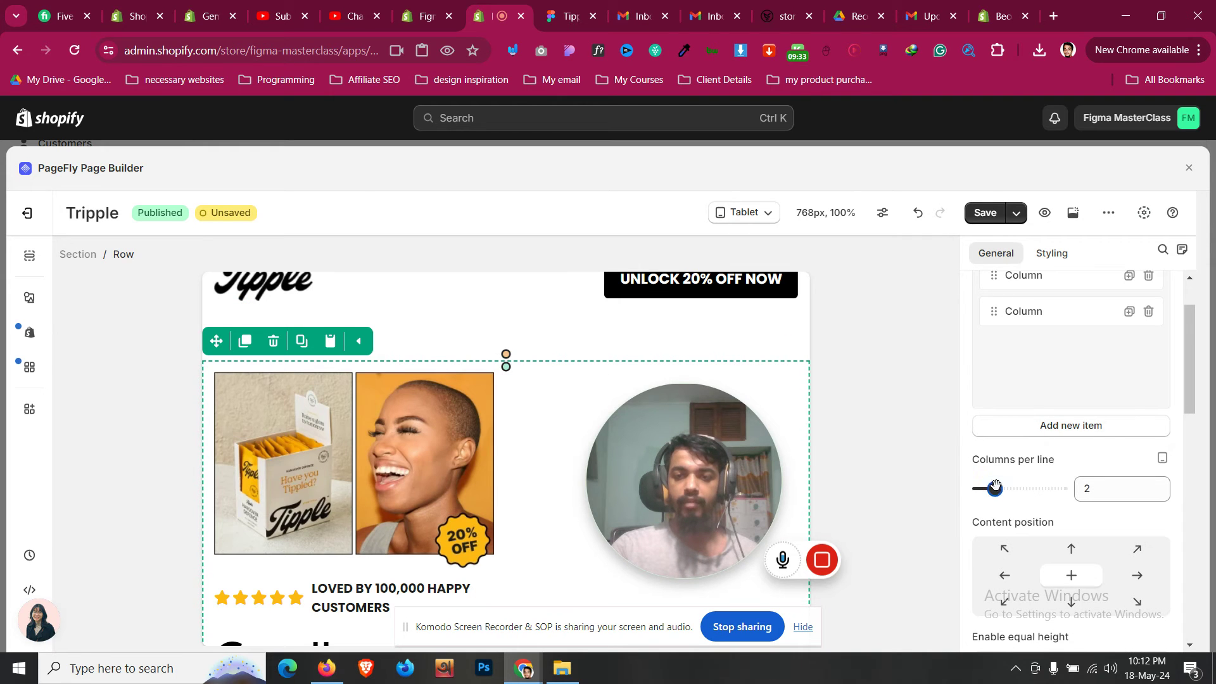
{"action": "left_click_drag", "start_coordinate": [995, 487], "coordinate": [979, 488]}
{"action": "scroll", "coordinate": [342, 436], "scroll_direction": "down", "scroll_amount": 5}
{"action": "scroll", "coordinate": [342, 436], "scroll_direction": "up", "scroll_amount": 2}
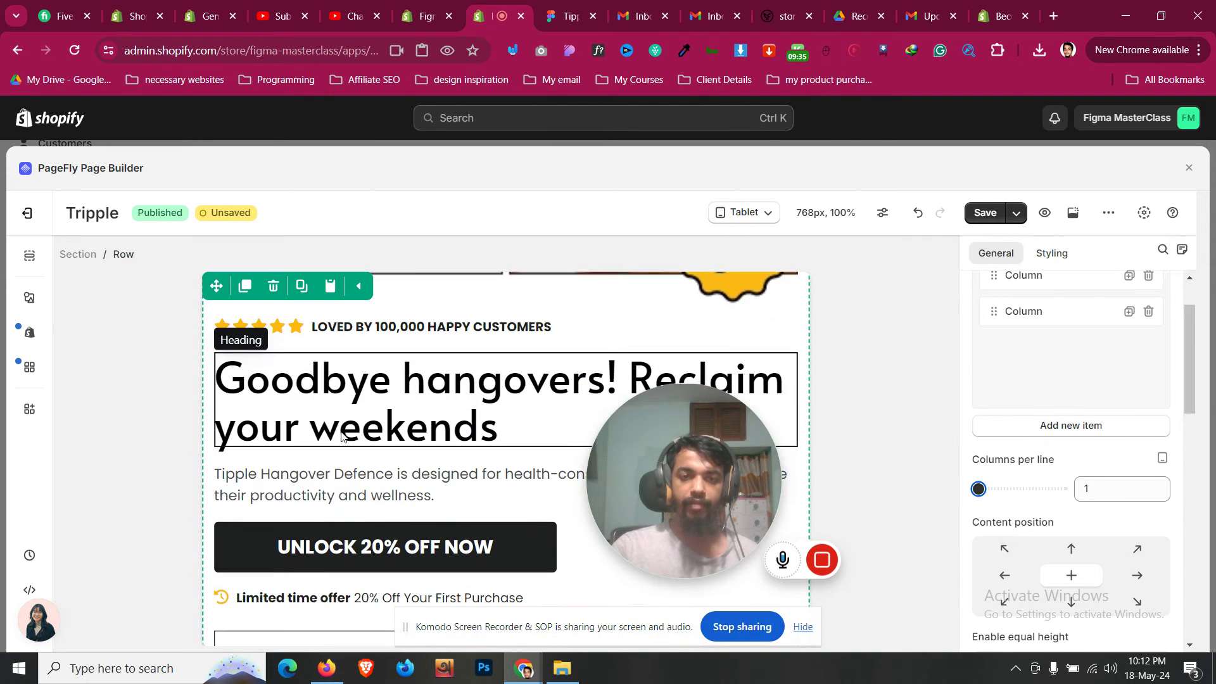
Centre the star rating line with Display Flex and Justify content Center
{"action": "left_click", "coordinate": [631, 329]}
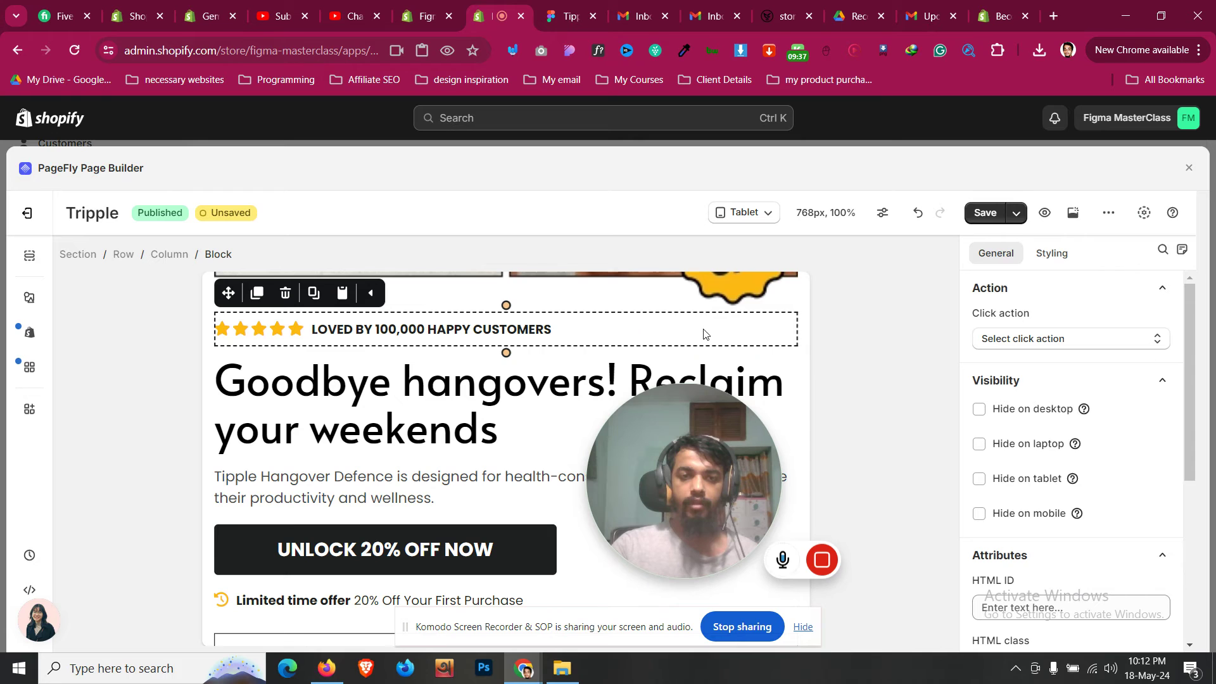
{"action": "scroll", "coordinate": [1121, 380], "scroll_direction": "down", "scroll_amount": 5}
{"action": "left_click", "coordinate": [1051, 253]}
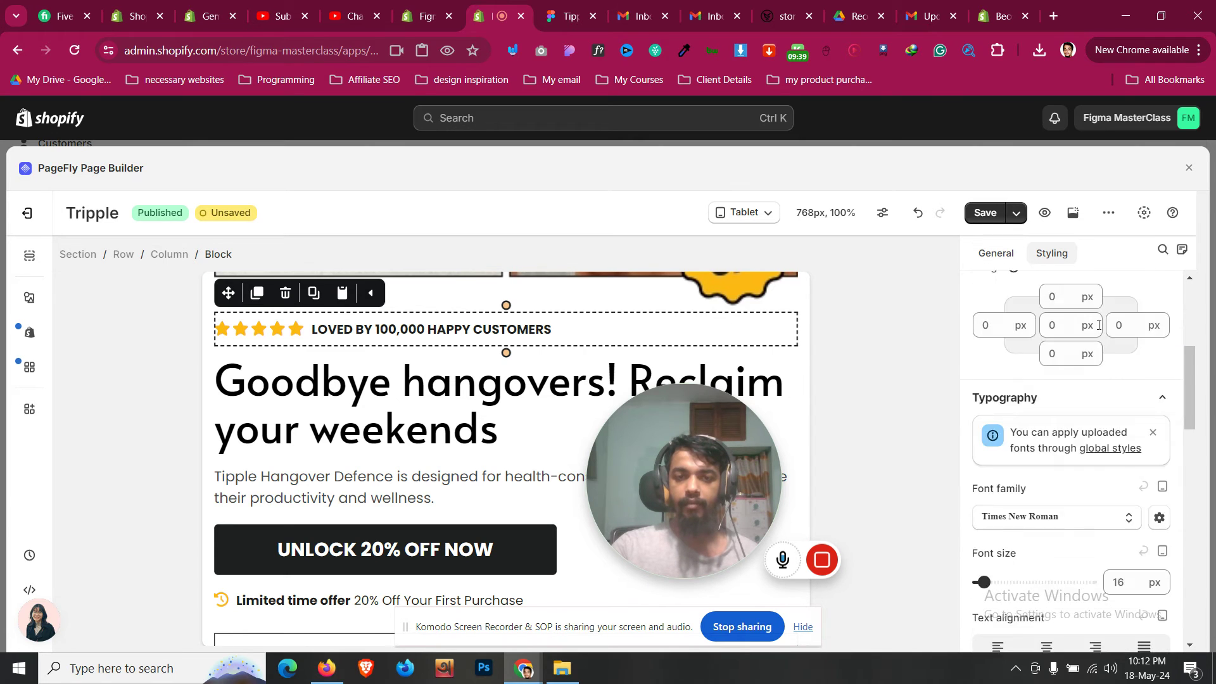
{"action": "scroll", "coordinate": [1124, 418], "scroll_direction": "down", "scroll_amount": 10}
{"action": "left_click", "coordinate": [1132, 431]}
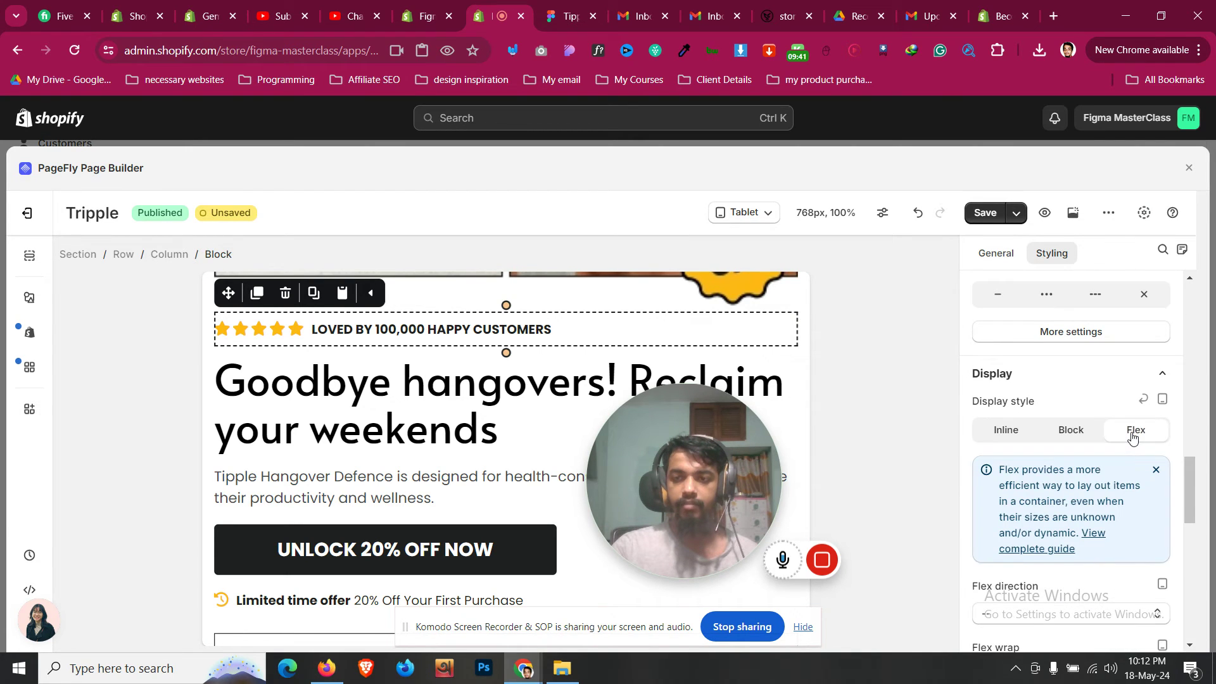
{"action": "scroll", "coordinate": [1115, 413], "scroll_direction": "down", "scroll_amount": 5}
{"action": "left_click", "coordinate": [1043, 548]}
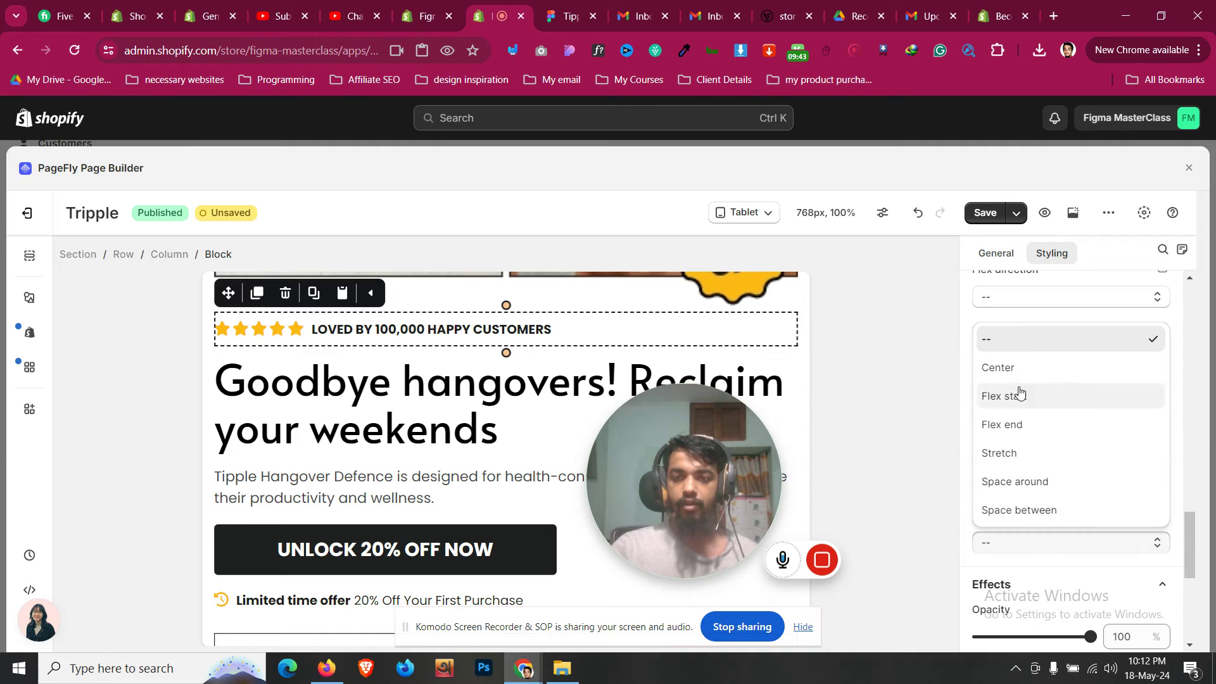
{"action": "left_click", "coordinate": [1010, 365]}
Centre the headline and set it to 30 px with a 35 px line height
{"action": "scroll", "coordinate": [1056, 446], "scroll_direction": "up", "scroll_amount": 3}
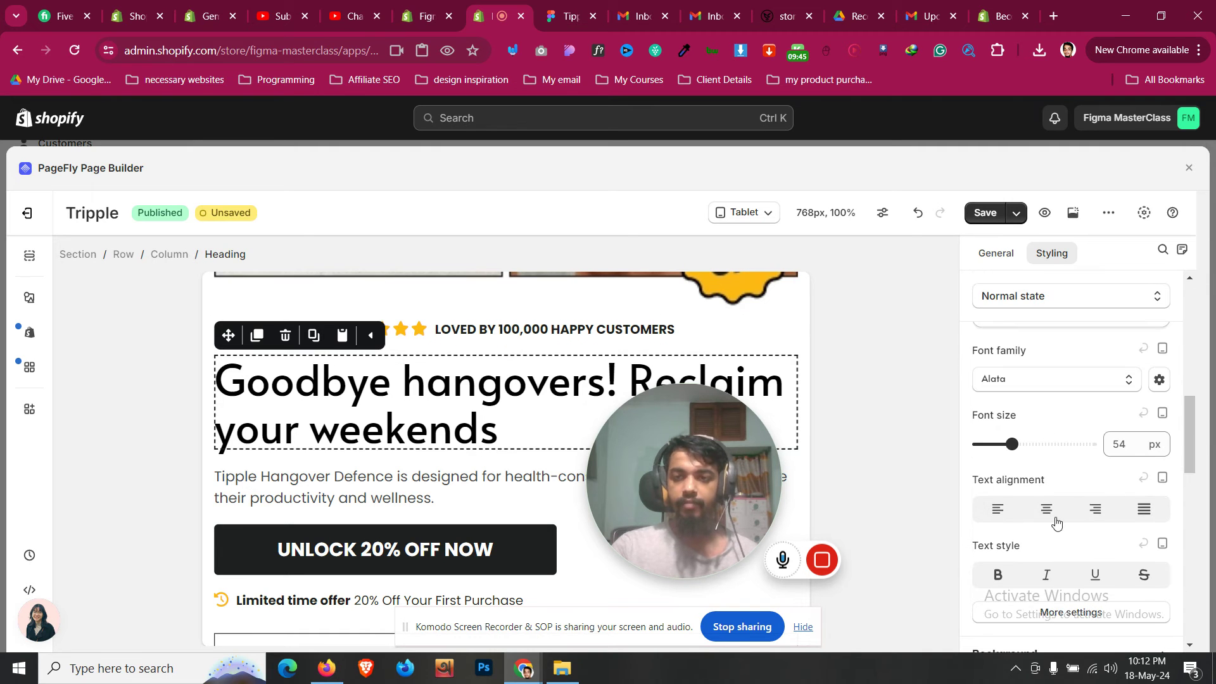
{"action": "left_click", "coordinate": [1046, 508]}
{"action": "type", "text": "40"}
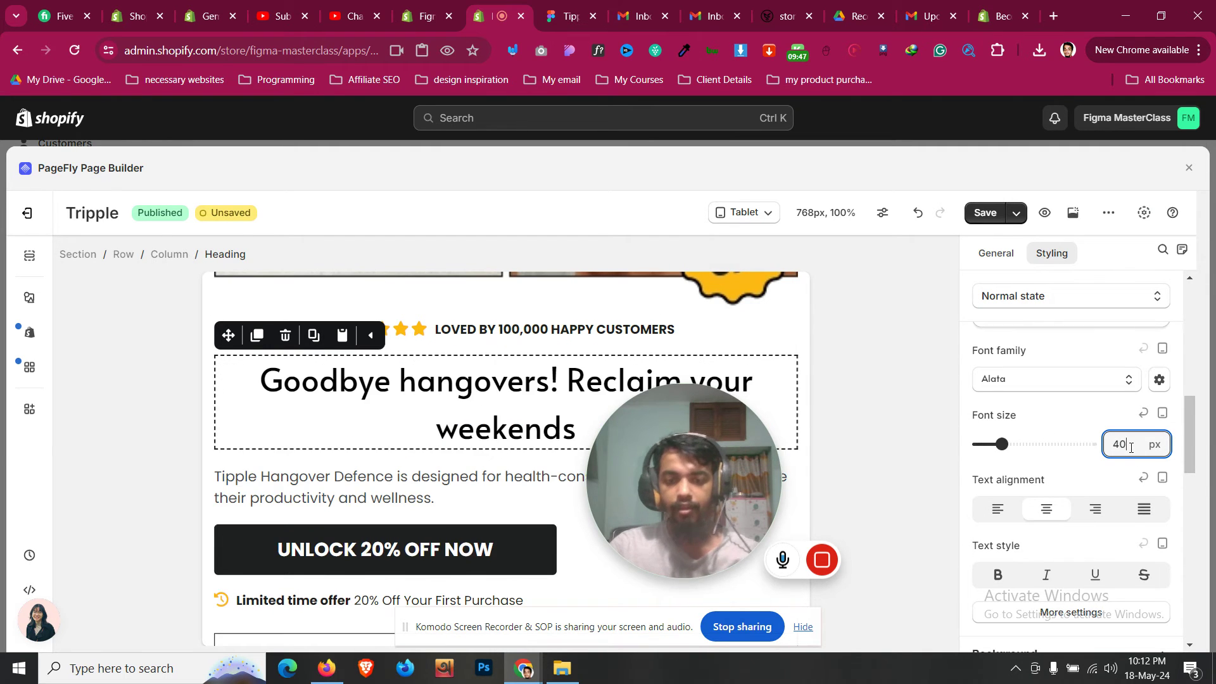
{"action": "key", "text": "BackSpace"}
{"action": "key", "text": "BackSpace"}
{"action": "type", "text": "30"}
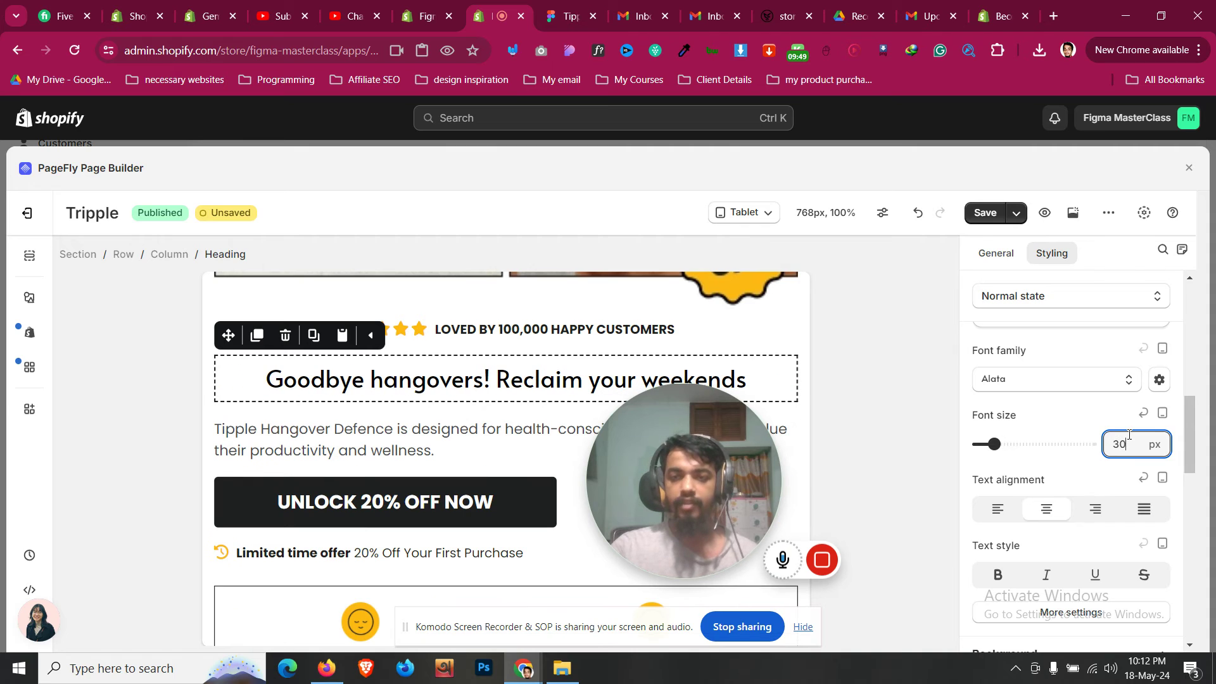
{"action": "scroll", "coordinate": [1103, 568], "scroll_direction": "down", "scroll_amount": 4}
{"action": "left_click", "coordinate": [1120, 446]}
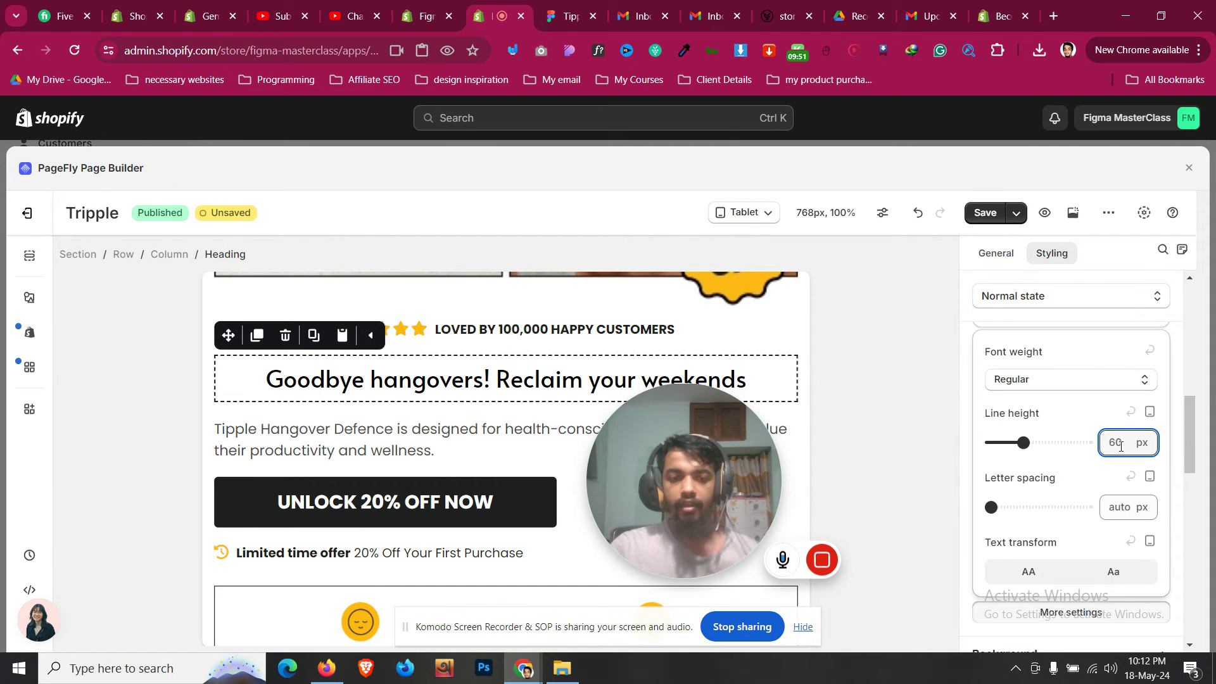
{"action": "key", "text": "BackSpace"}
{"action": "key", "text": "BackSpace"}
{"action": "type", "text": "35"}
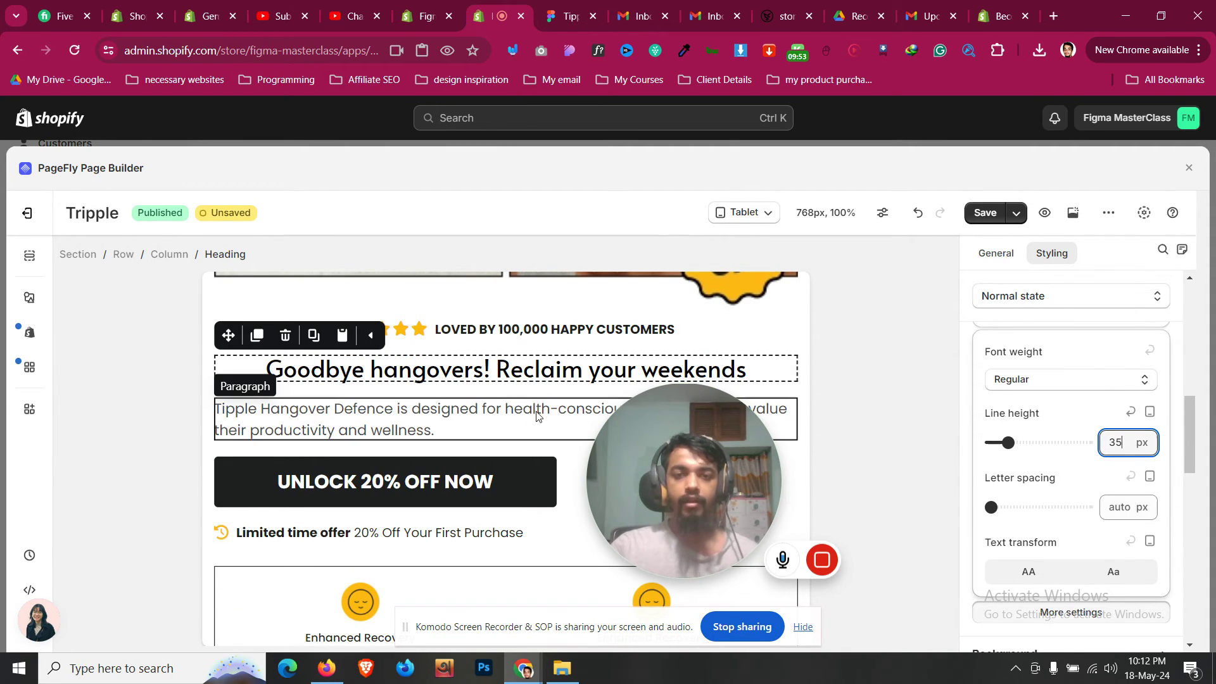
Centre-align the description paragraph and the UNLOCK 20% OFF NOW button
{"action": "left_click", "coordinate": [535, 415]}
{"action": "left_click", "coordinate": [1061, 453]}
{"action": "left_click", "coordinate": [484, 483]}
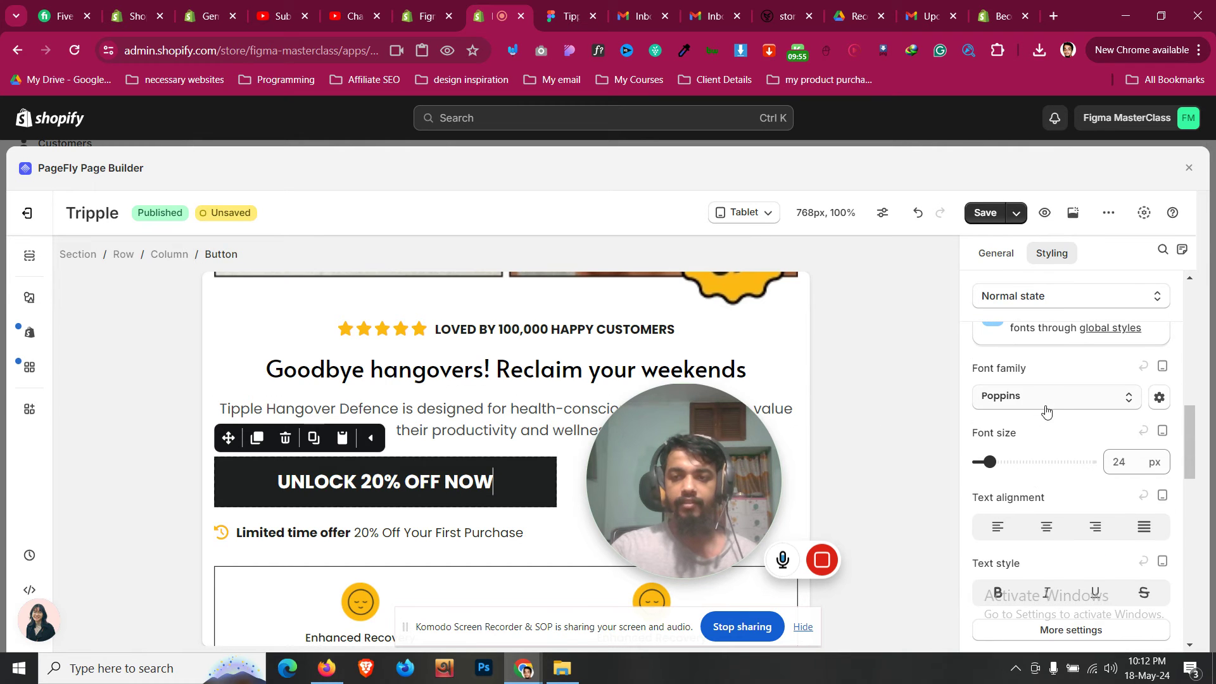
{"action": "scroll", "coordinate": [1048, 408], "scroll_direction": "up", "scroll_amount": 10}
{"action": "left_click", "coordinate": [1074, 570]}
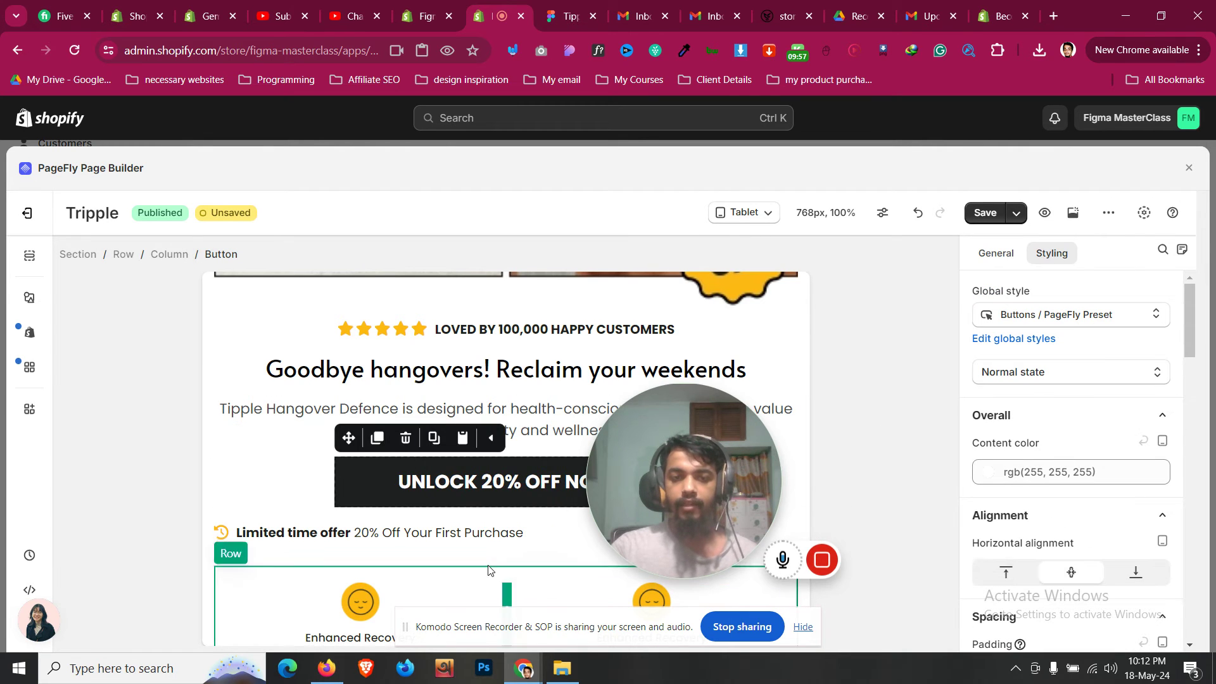
Centre the Limited time offer line's text and give it Flex display with centred justification
{"action": "left_click", "coordinate": [578, 533]}
{"action": "scroll", "coordinate": [1083, 378], "scroll_direction": "up", "scroll_amount": 5}
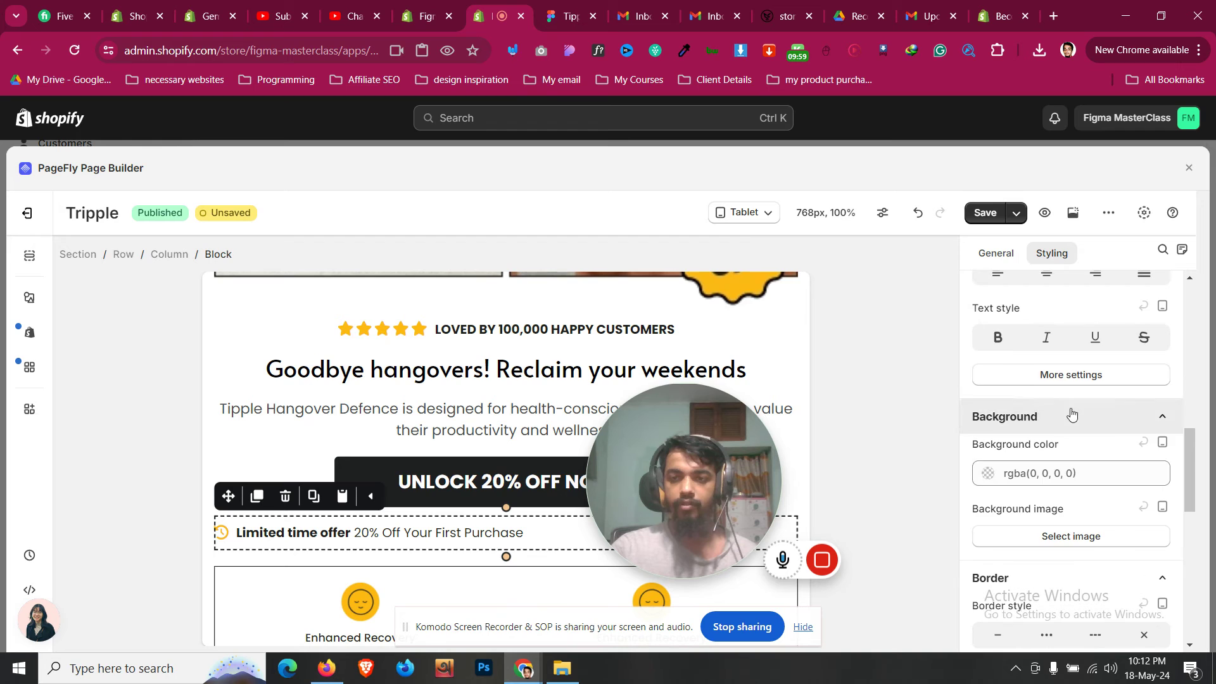
{"action": "scroll", "coordinate": [1071, 415], "scroll_direction": "up", "scroll_amount": 2}
{"action": "left_click", "coordinate": [1054, 359]}
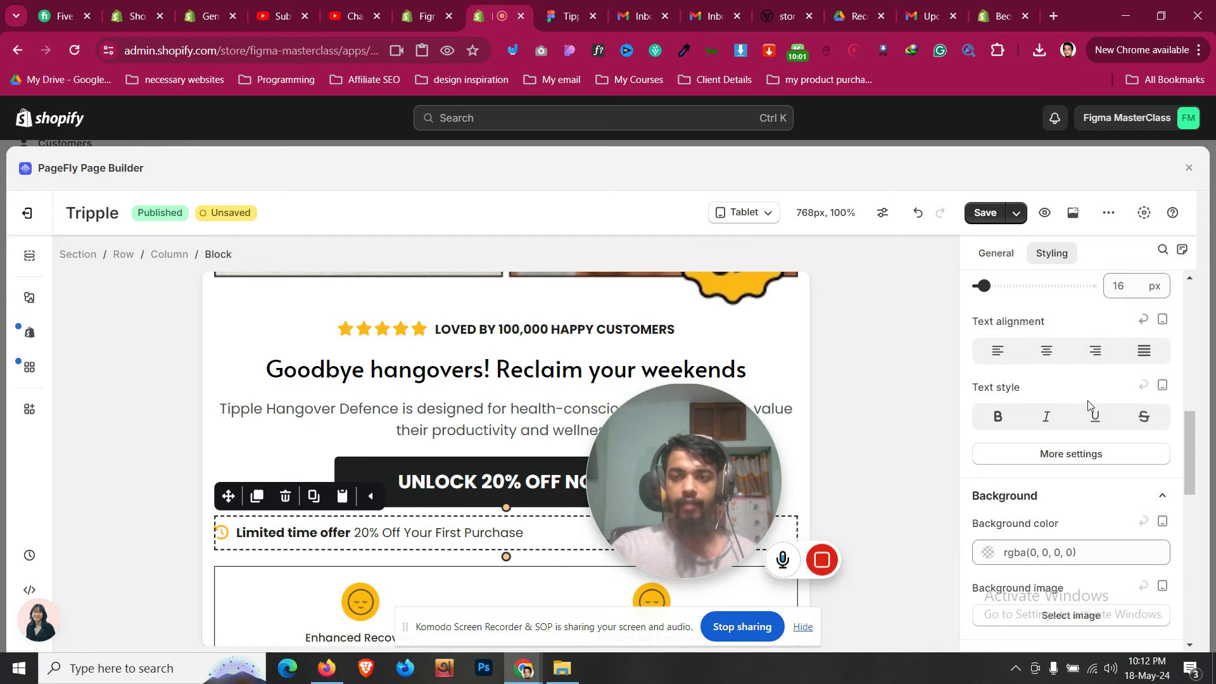
{"action": "scroll", "coordinate": [1088, 400], "scroll_direction": "down", "scroll_amount": 5}
{"action": "scroll", "coordinate": [1089, 411], "scroll_direction": "up", "scroll_amount": 4}
{"action": "left_click", "coordinate": [1137, 355]}
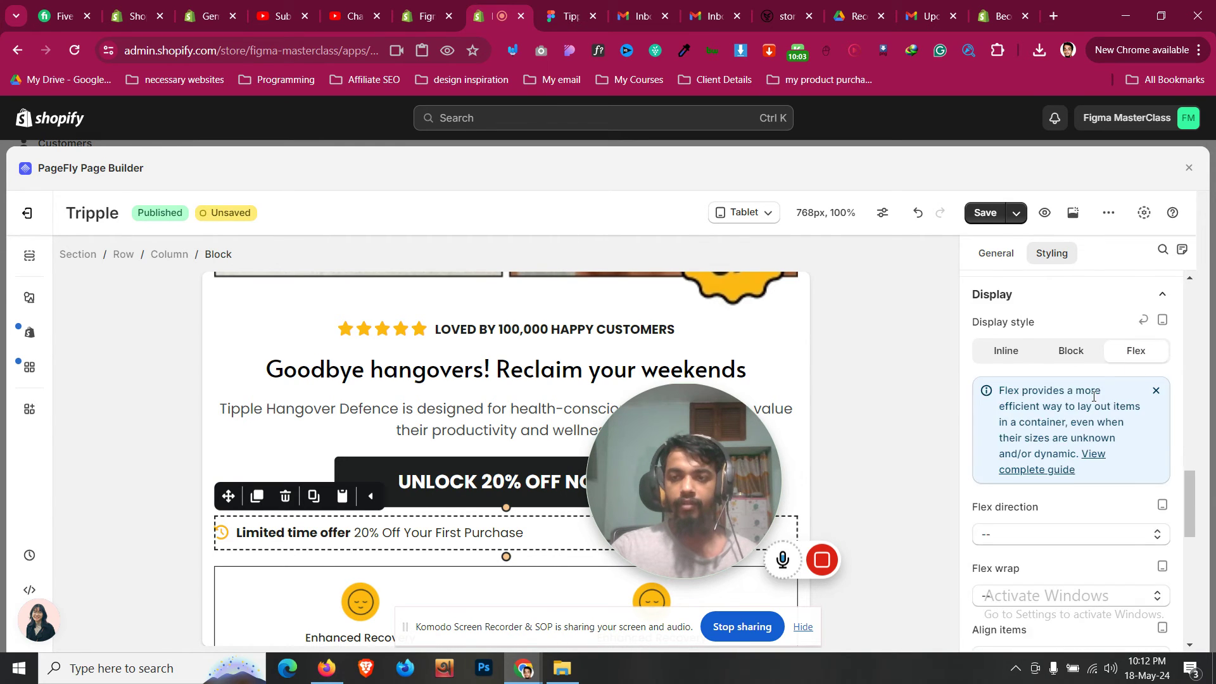
{"action": "scroll", "coordinate": [1070, 443], "scroll_direction": "down", "scroll_amount": 5}
{"action": "left_click", "coordinate": [1042, 467]}
{"action": "left_click", "coordinate": [1031, 288]}
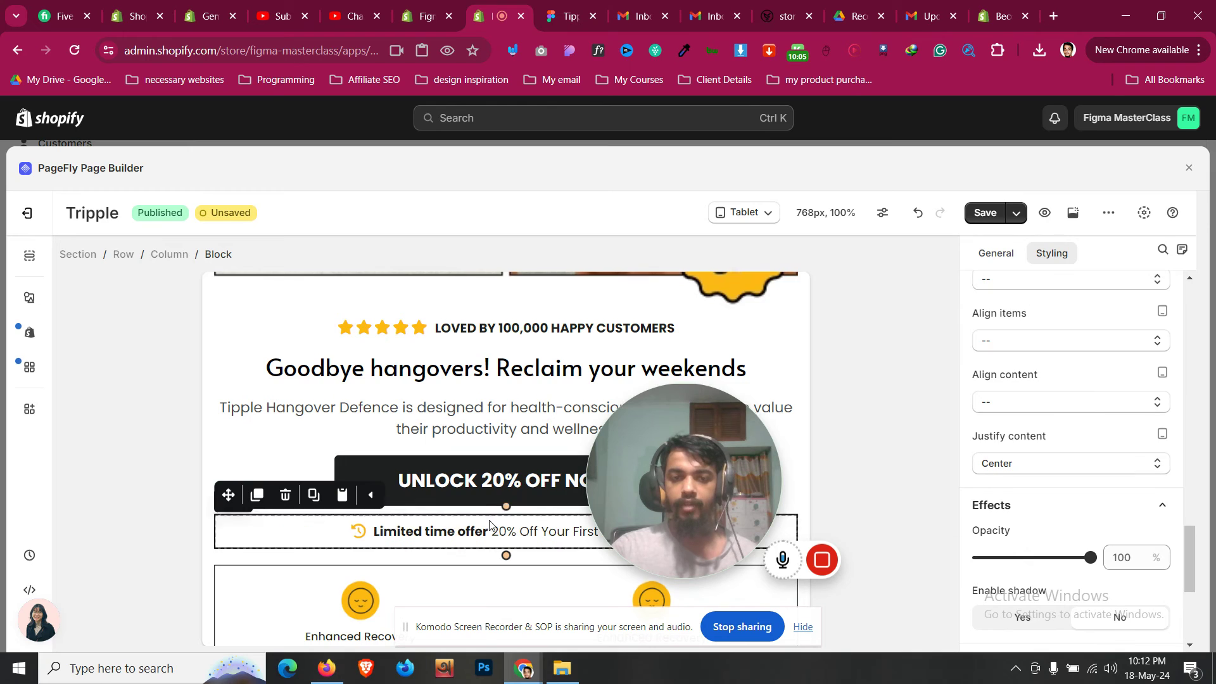
{"action": "scroll", "coordinate": [489, 525], "scroll_direction": "down", "scroll_amount": 4}
{"action": "left_click", "coordinate": [340, 336]}
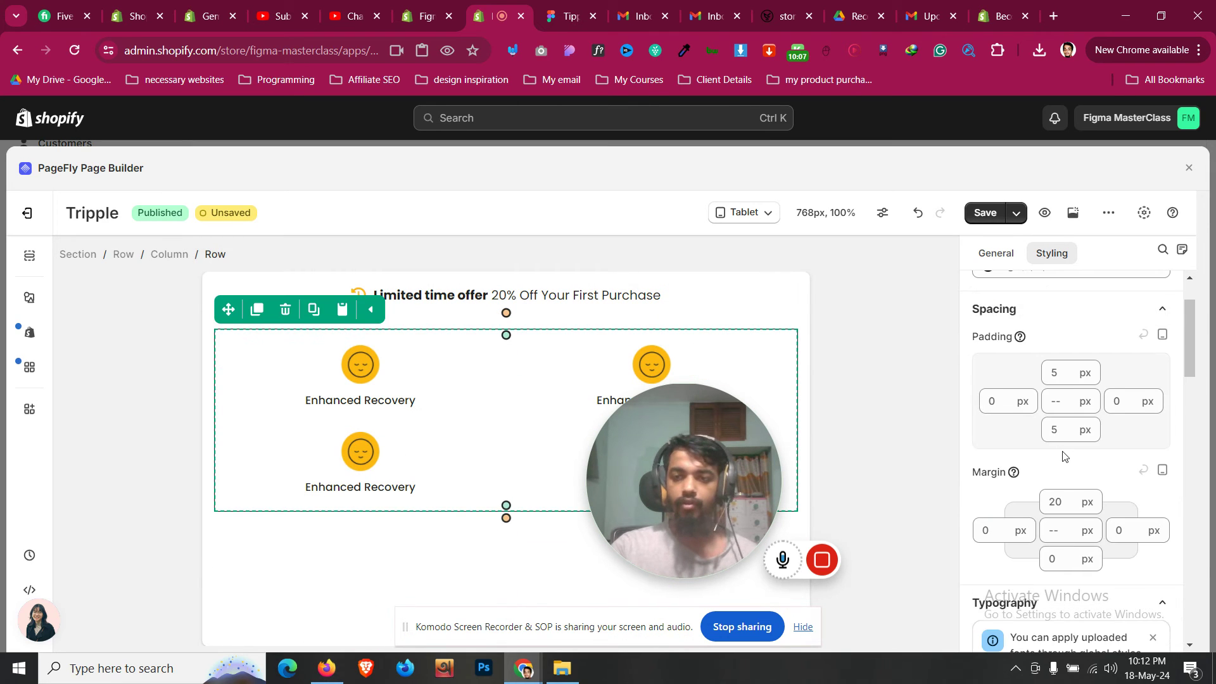
Remove the tablet feature row's border and lay it out as 4 columns spaced 20 px apart
{"action": "scroll", "coordinate": [1070, 469], "scroll_direction": "down", "scroll_amount": 10}
{"action": "left_click", "coordinate": [1142, 503]}
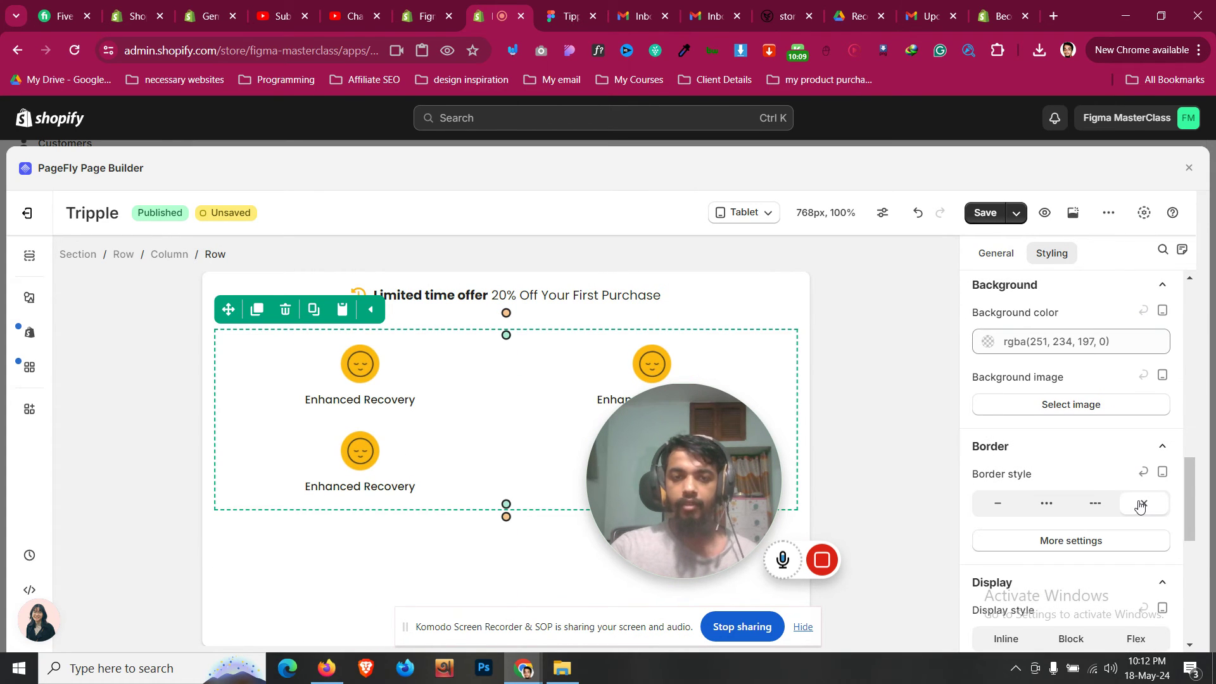
{"action": "left_click", "coordinate": [1007, 252]}
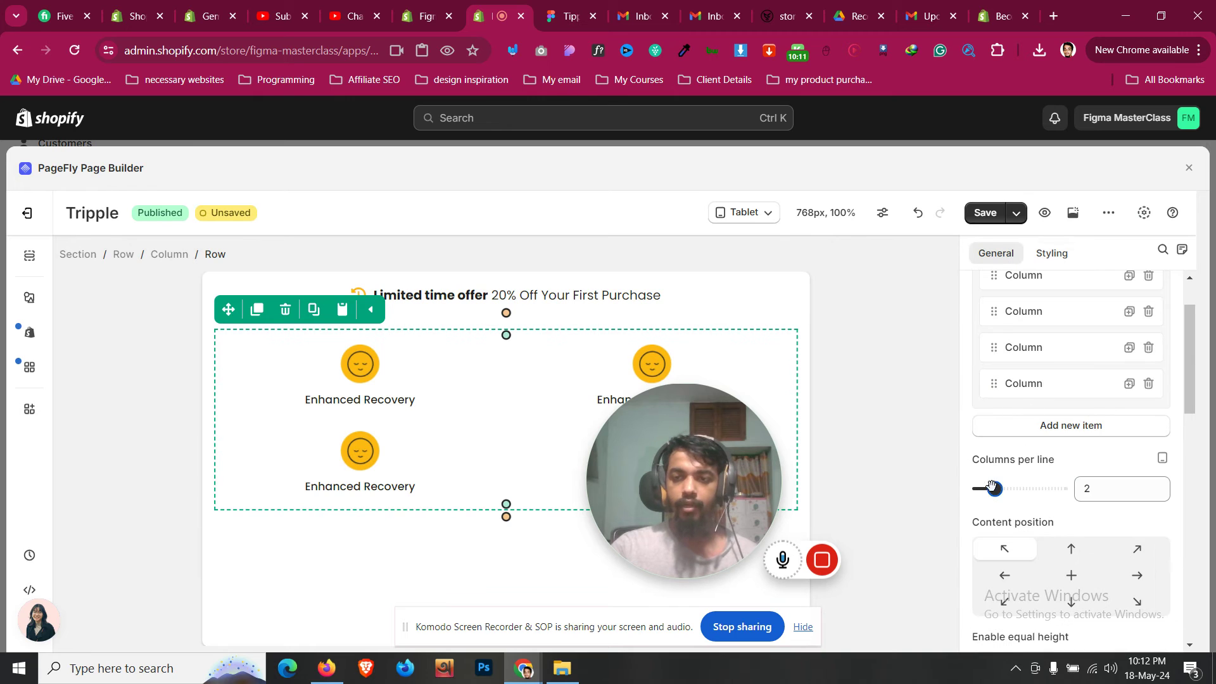
{"action": "left_click_drag", "start_coordinate": [991, 486], "coordinate": [1039, 487]}
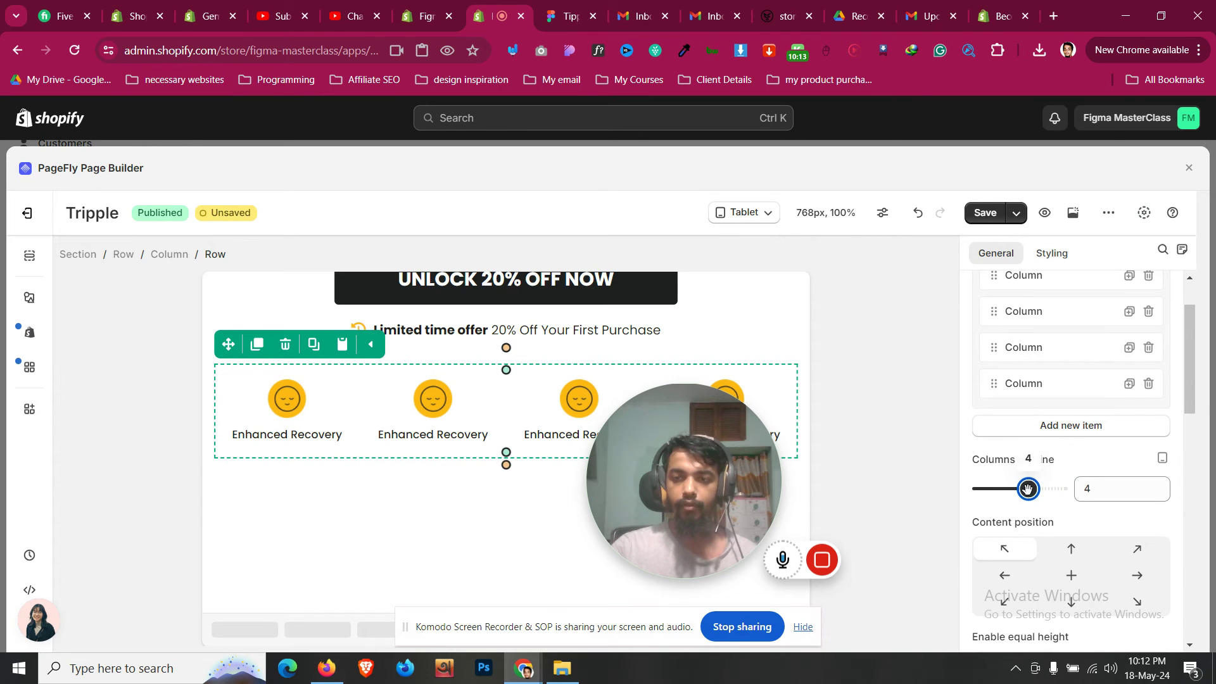
{"action": "scroll", "coordinate": [1042, 489], "scroll_direction": "down", "scroll_amount": 4}
{"action": "double_click", "coordinate": [1117, 490]}
{"action": "type", "text": "13"}
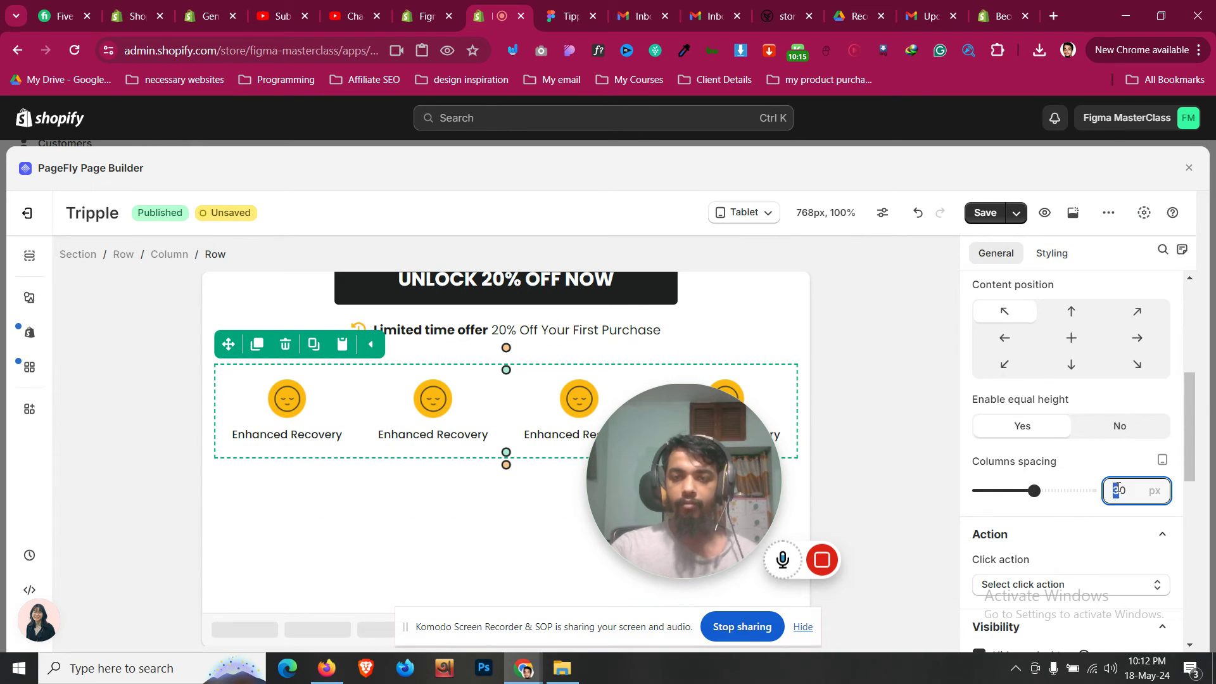
{"action": "type", "text": "0"}
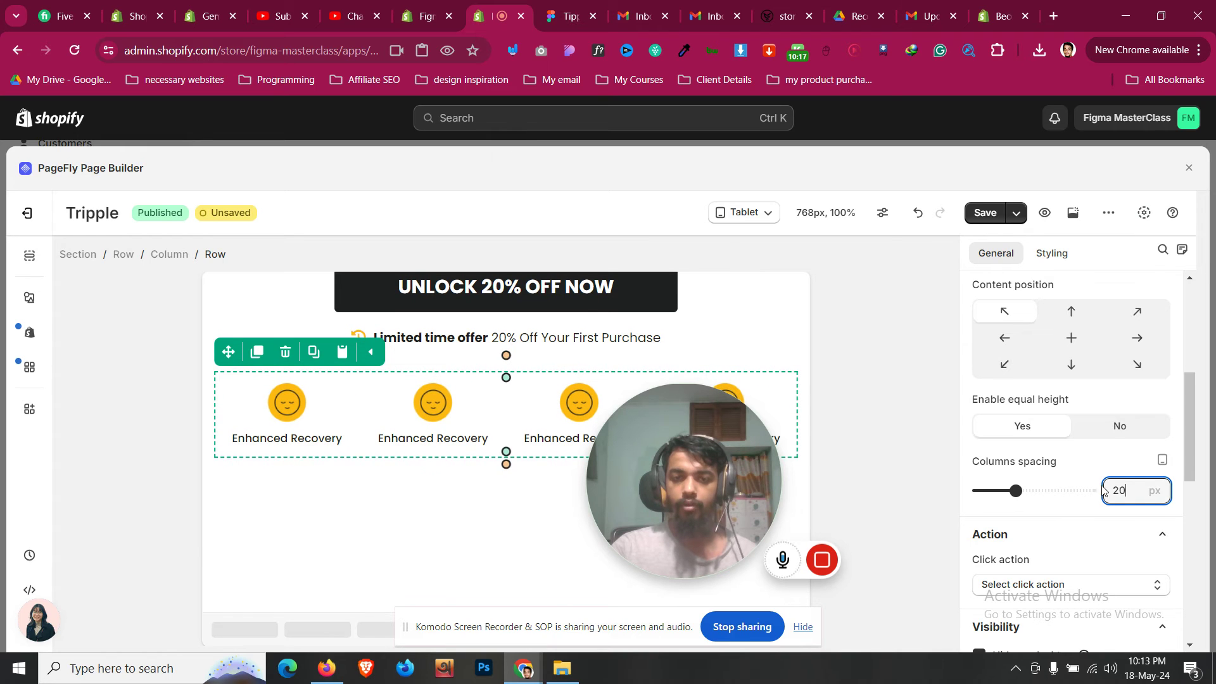
{"action": "left_click", "coordinate": [401, 545]}
Set the tablet hero section's padding to 20 px top and 10 px bottom
{"action": "left_click", "coordinate": [1050, 263]}
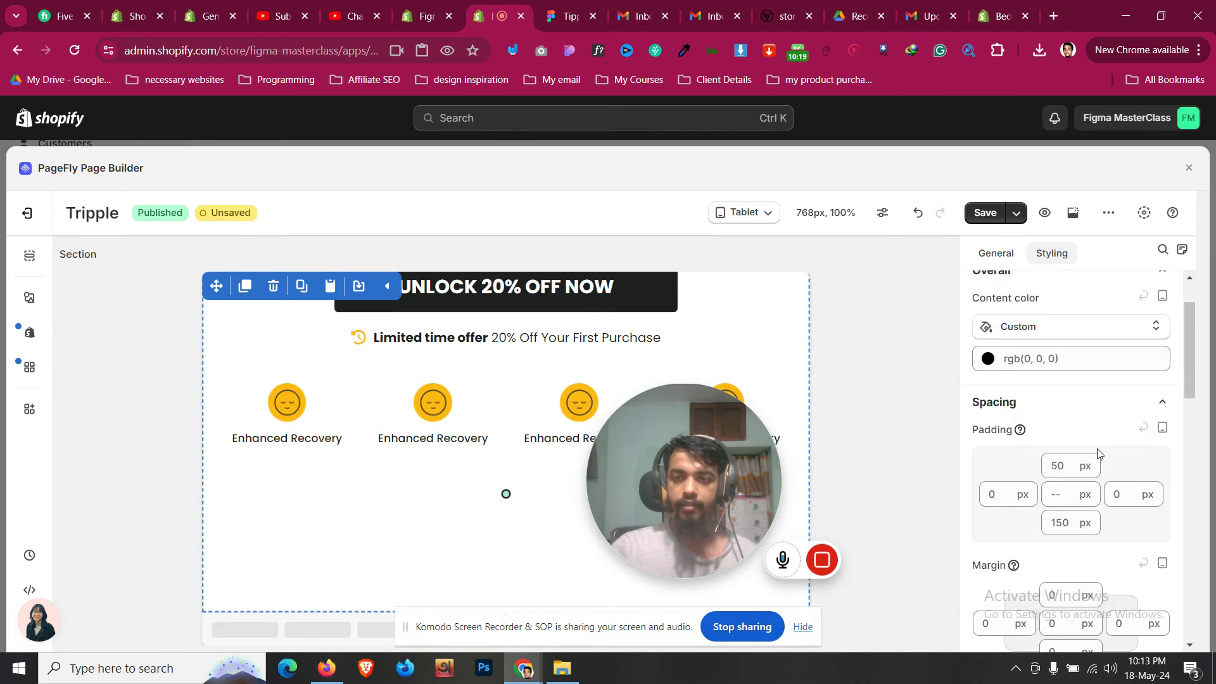
{"action": "left_click", "coordinate": [1060, 597]}
{"action": "key", "text": "BackSpace"}
{"action": "key", "text": "BackSpace"}
{"action": "type", "text": "0"}
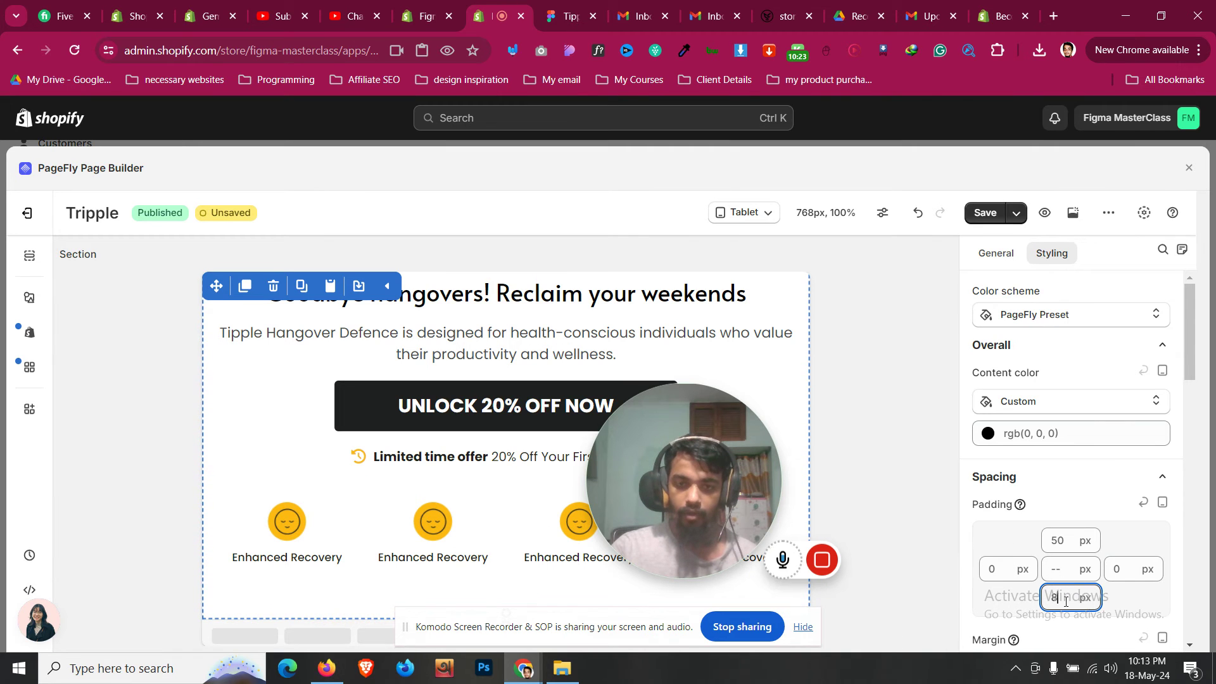
{"action": "key", "text": "BackSpace"}
{"action": "type", "text": "10"}
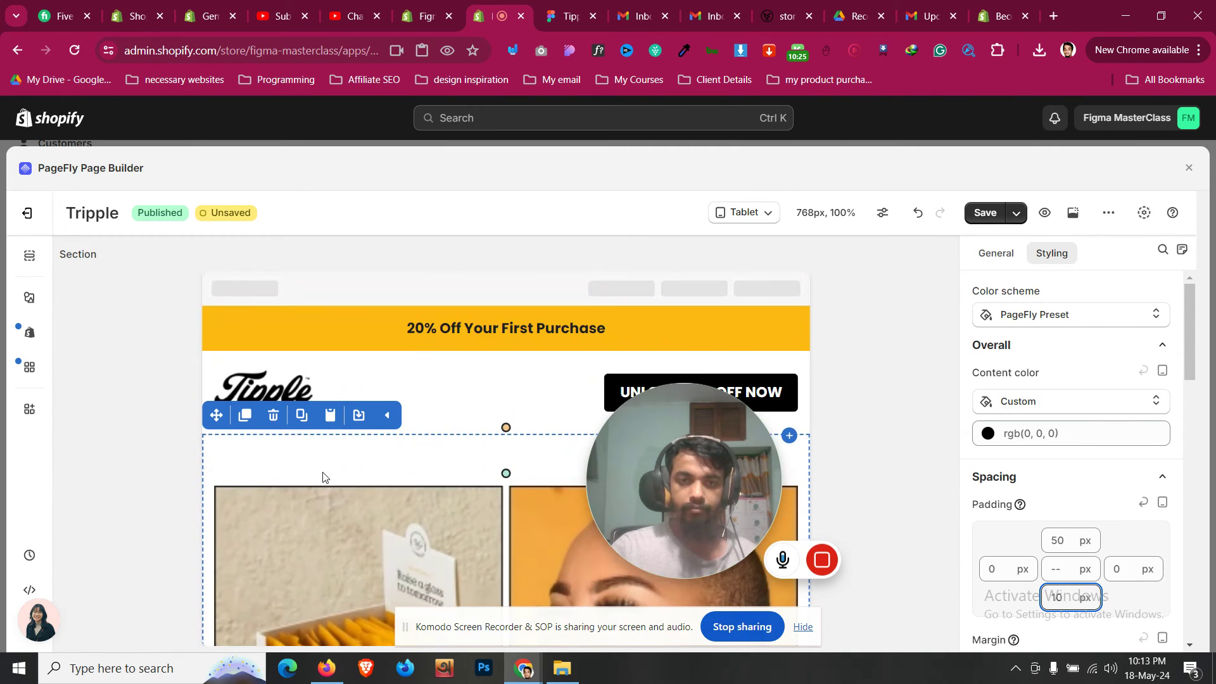
{"action": "left_click", "coordinate": [1057, 540]}
{"action": "key", "text": "BackSpace"}
{"action": "key", "text": "BackSpace"}
{"action": "type", "text": "4"}
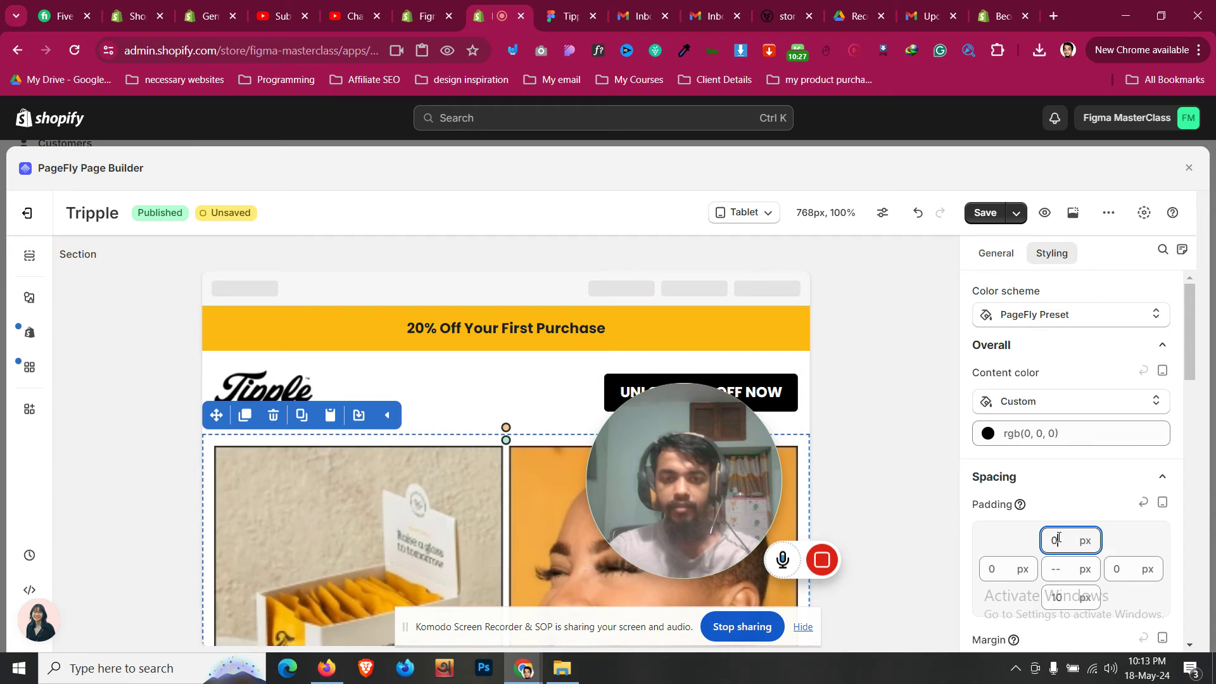
{"action": "key", "text": "BackSpace"}
{"action": "type", "text": "20"}
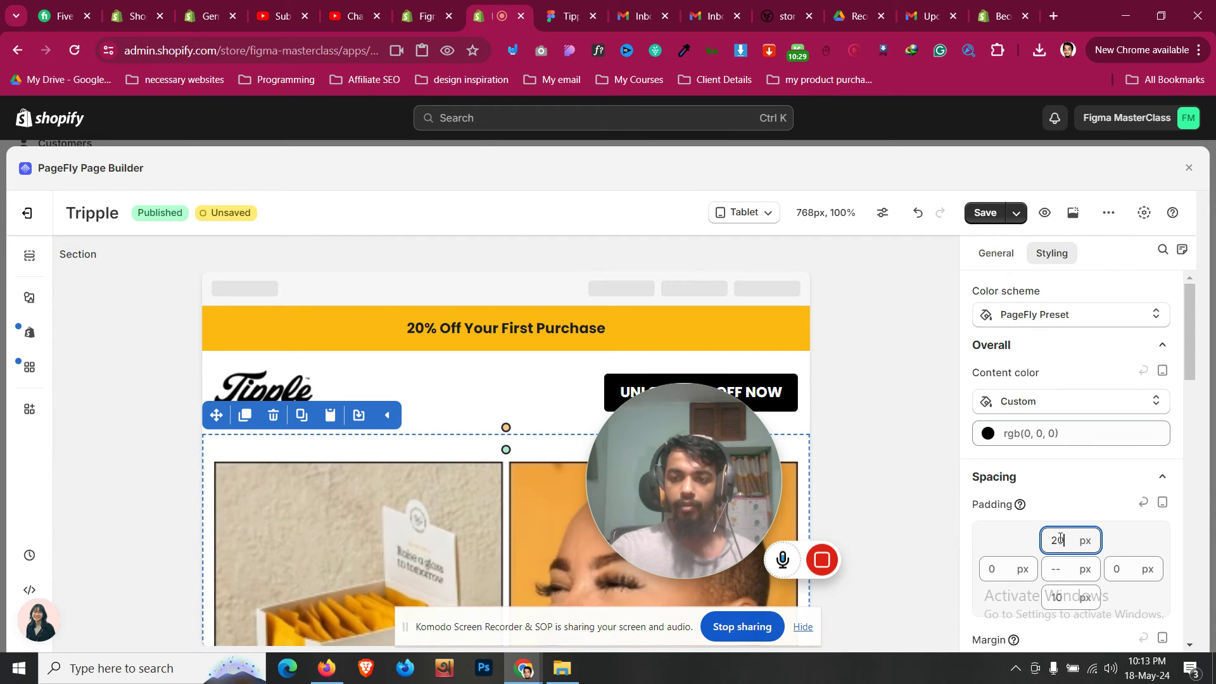
Switch the preview to the 1025 px Laptop size
{"action": "left_click", "coordinate": [744, 212]}
{"action": "left_click", "coordinate": [745, 272]}
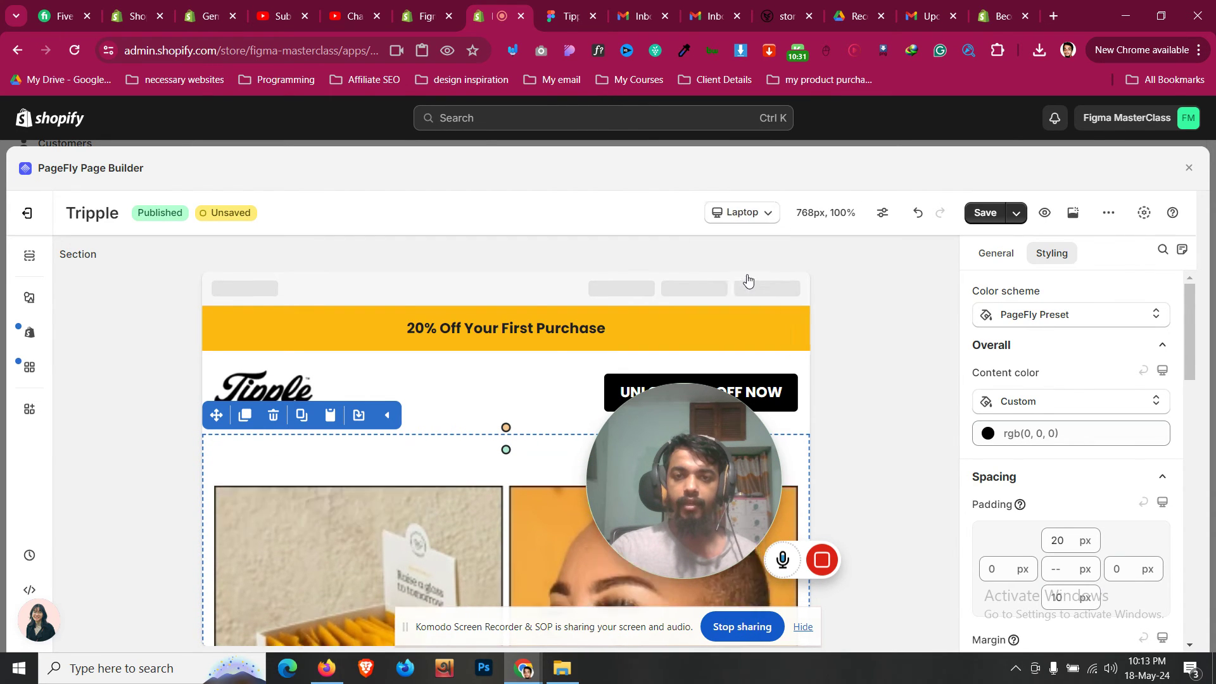
{"action": "scroll", "coordinate": [494, 375], "scroll_direction": "down", "scroll_amount": 2}
Give the laptop Enhanced Recovery row margins of 10 px top, 0 left and 10 px right
{"action": "scroll", "coordinate": [308, 476], "scroll_direction": "down", "scroll_amount": 4}
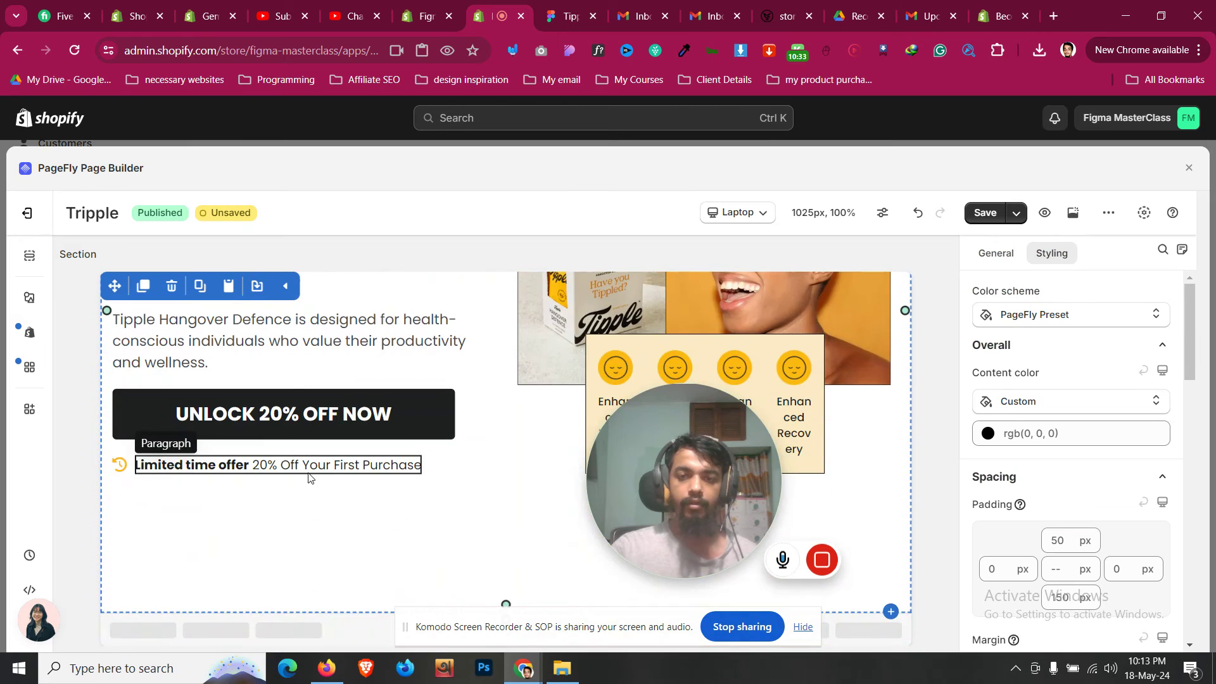
{"action": "left_click", "coordinate": [618, 337]}
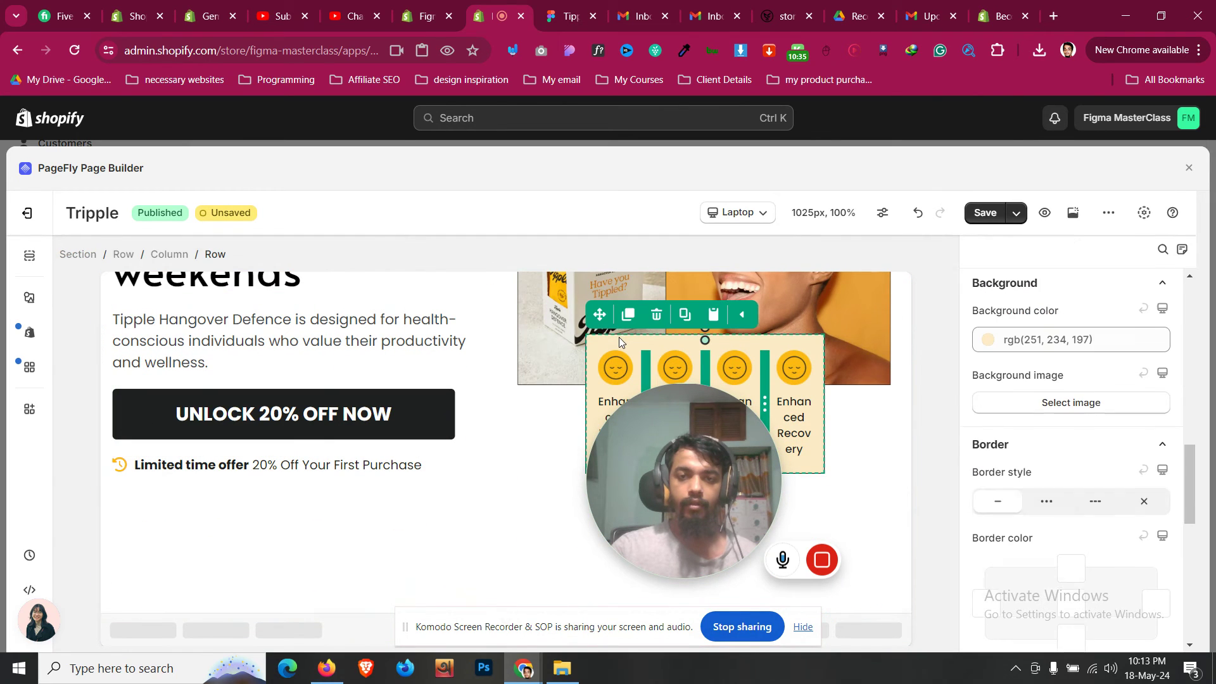
{"action": "scroll", "coordinate": [1108, 476], "scroll_direction": "up", "scroll_amount": 8}
{"action": "scroll", "coordinate": [1063, 443], "scroll_direction": "down", "scroll_amount": 1}
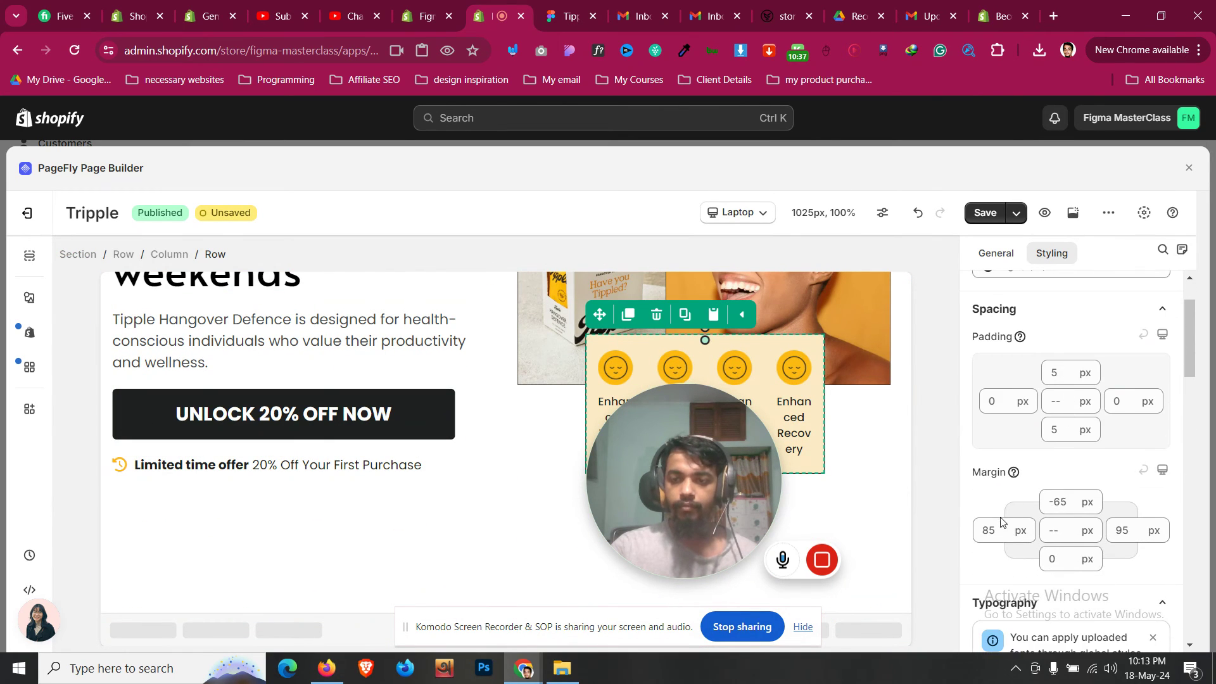
{"action": "left_click", "coordinate": [998, 521]}
{"action": "key", "text": "ctrl+a"}
{"action": "type", "text": "0"}
{"action": "double_click", "coordinate": [1121, 530]}
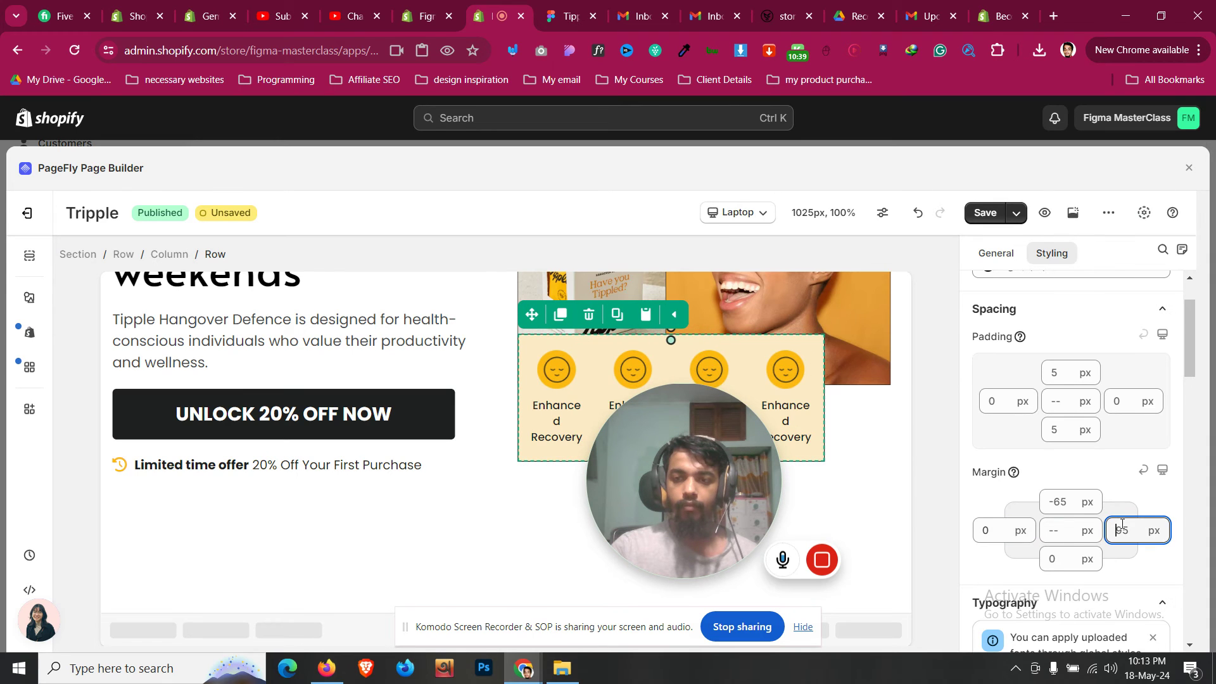
{"action": "type", "text": "1"}
{"action": "type", "text": "4"}
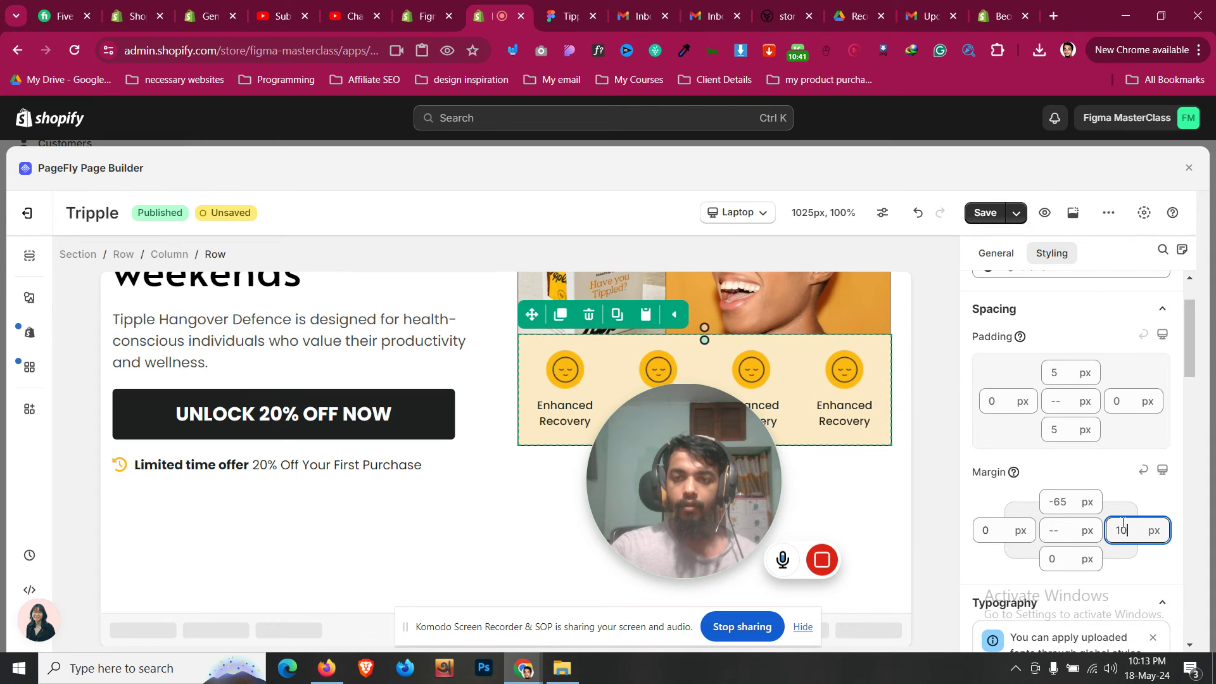
{"action": "key", "text": "BackSpace"}
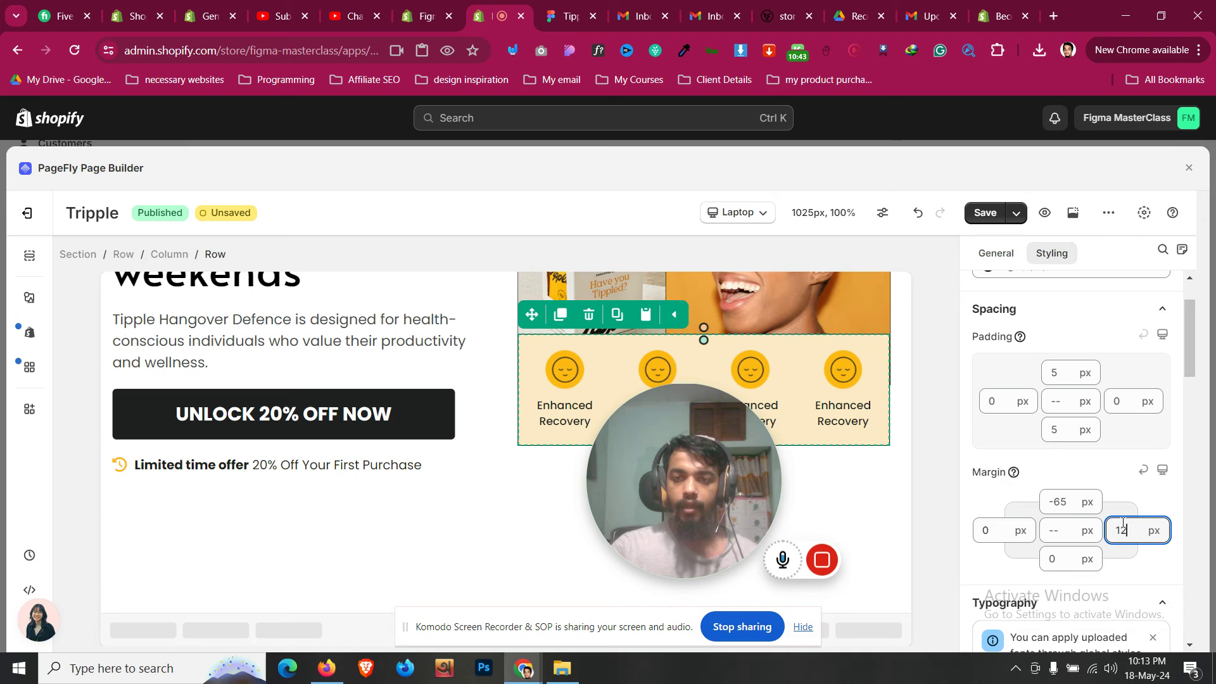
{"action": "type", "text": "0"}
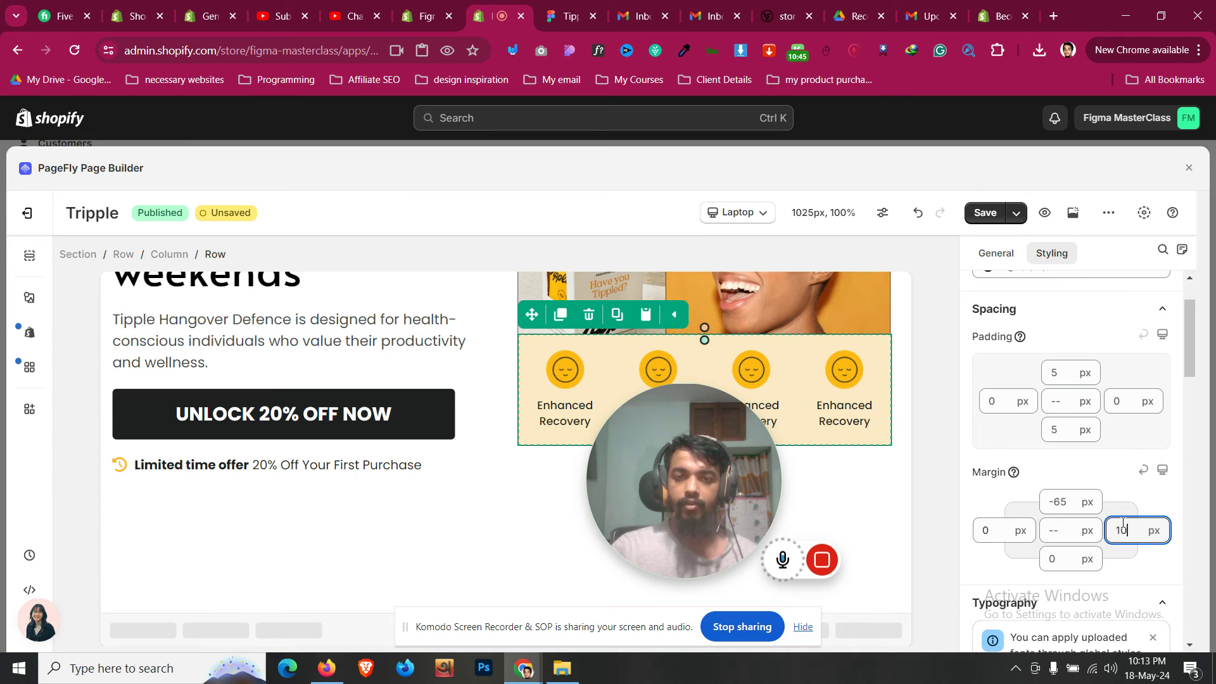
{"action": "double_click", "coordinate": [1068, 496]}
{"action": "type", "text": "0"}
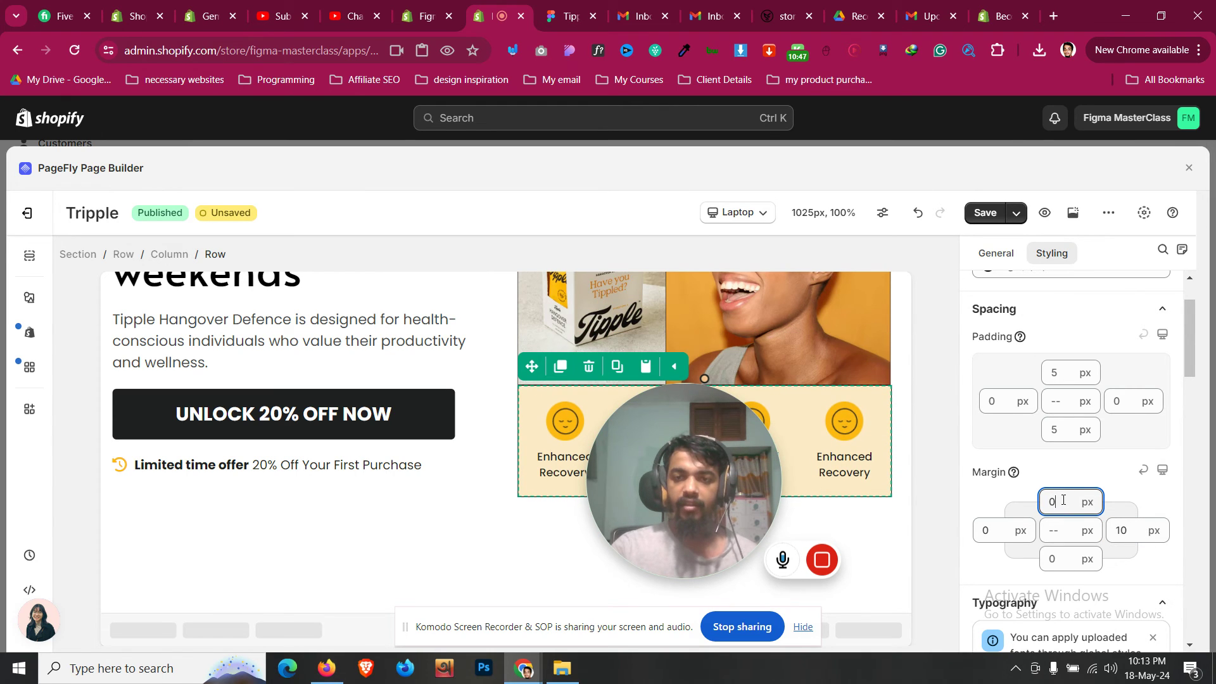
{"action": "type", "text": "10"}
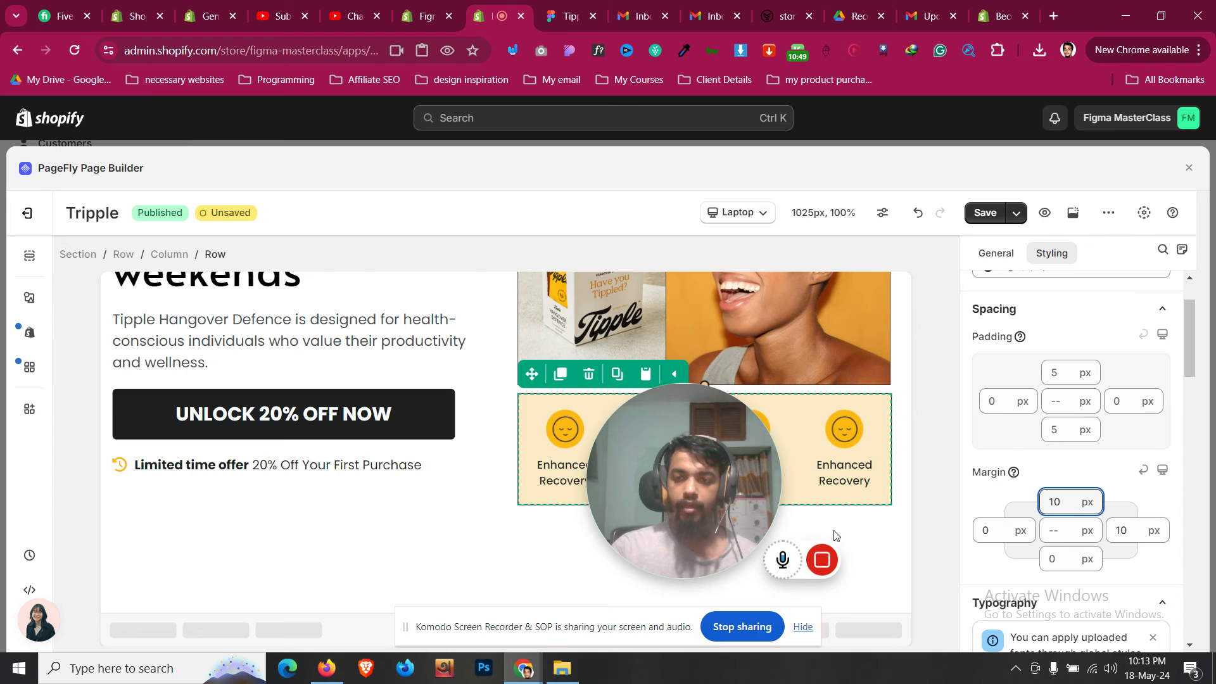
{"action": "scroll", "coordinate": [347, 514], "scroll_direction": "up", "scroll_amount": 3}
Set the Goodbye hangovers! heading to 40 px with a 46 px line height
{"action": "left_click", "coordinate": [443, 449]}
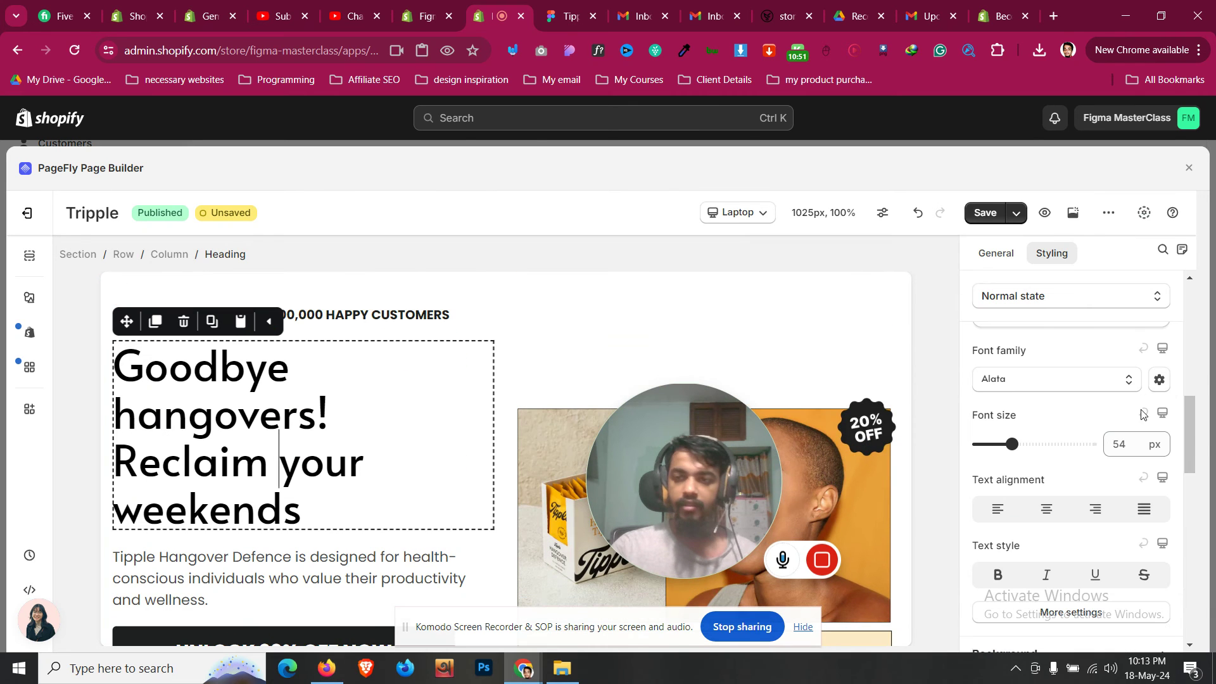
{"action": "left_click", "coordinate": [1131, 443]}
{"action": "type", "text": "40"}
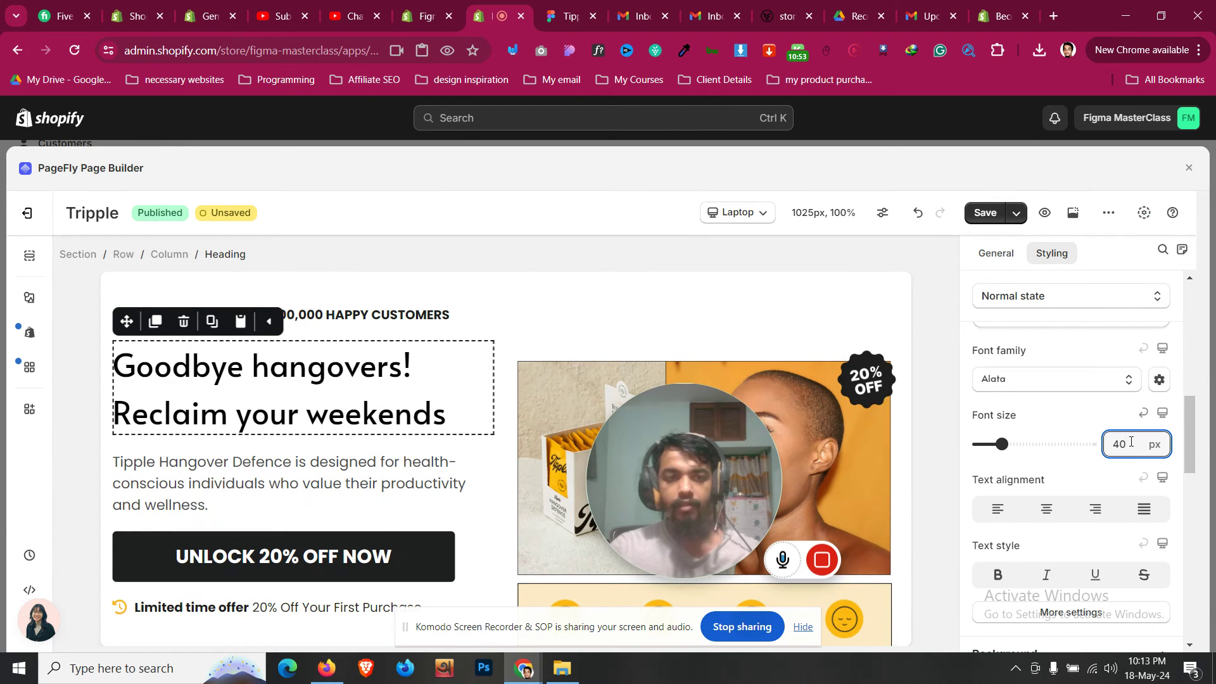
{"action": "scroll", "coordinate": [1105, 507], "scroll_direction": "down", "scroll_amount": 3}
{"action": "left_click", "coordinate": [1105, 455]}
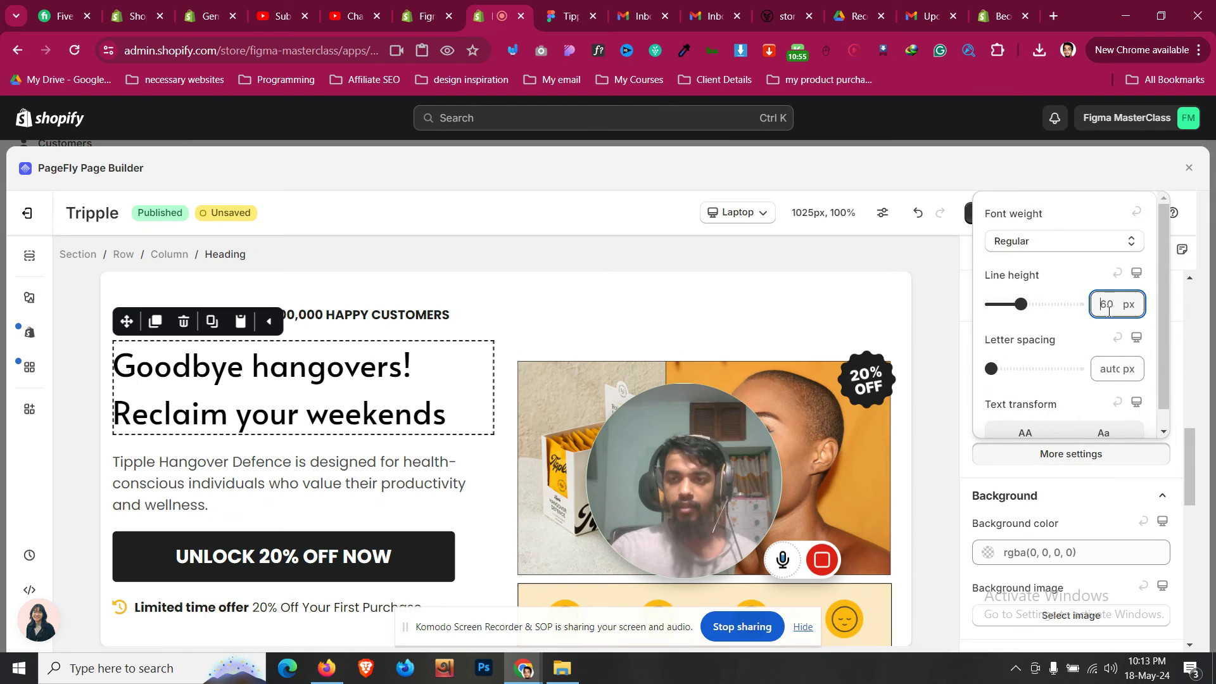
{"action": "type", "text": "46"}
{"action": "scroll", "coordinate": [307, 340], "scroll_direction": "up", "scroll_amount": 3}
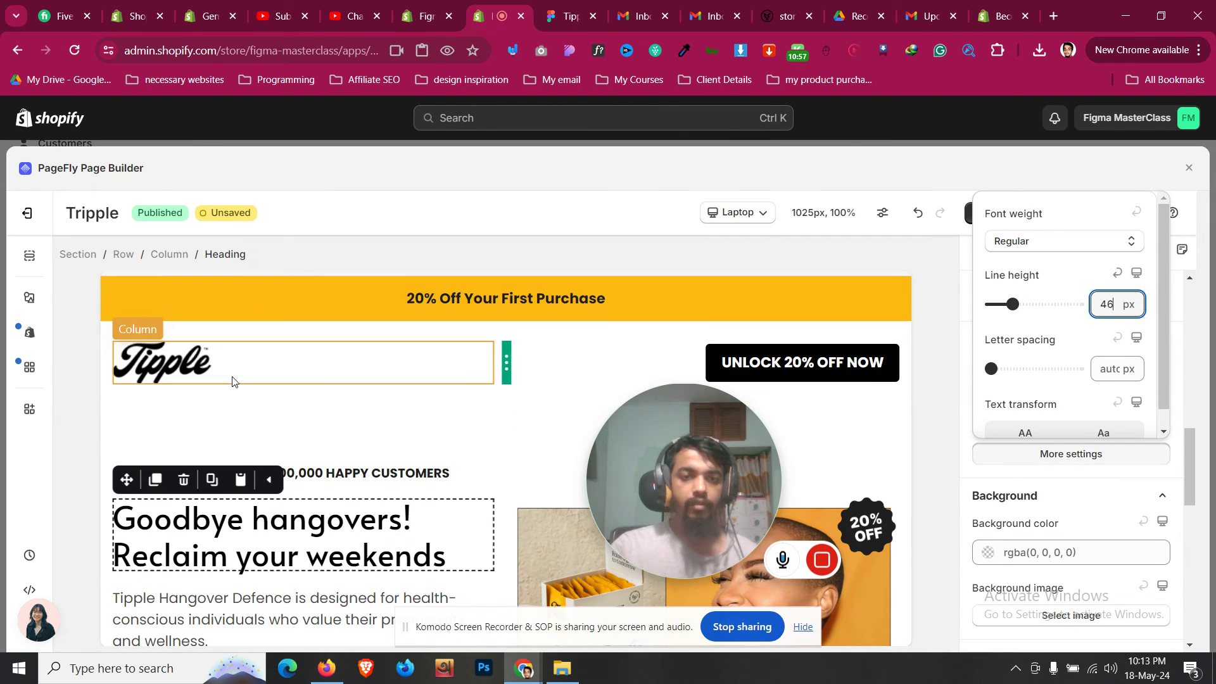
Set the hero section's top padding to 0 and lower its bottom padding to 10
{"action": "left_click", "coordinate": [226, 437]}
{"action": "double_click", "coordinate": [1065, 540]}
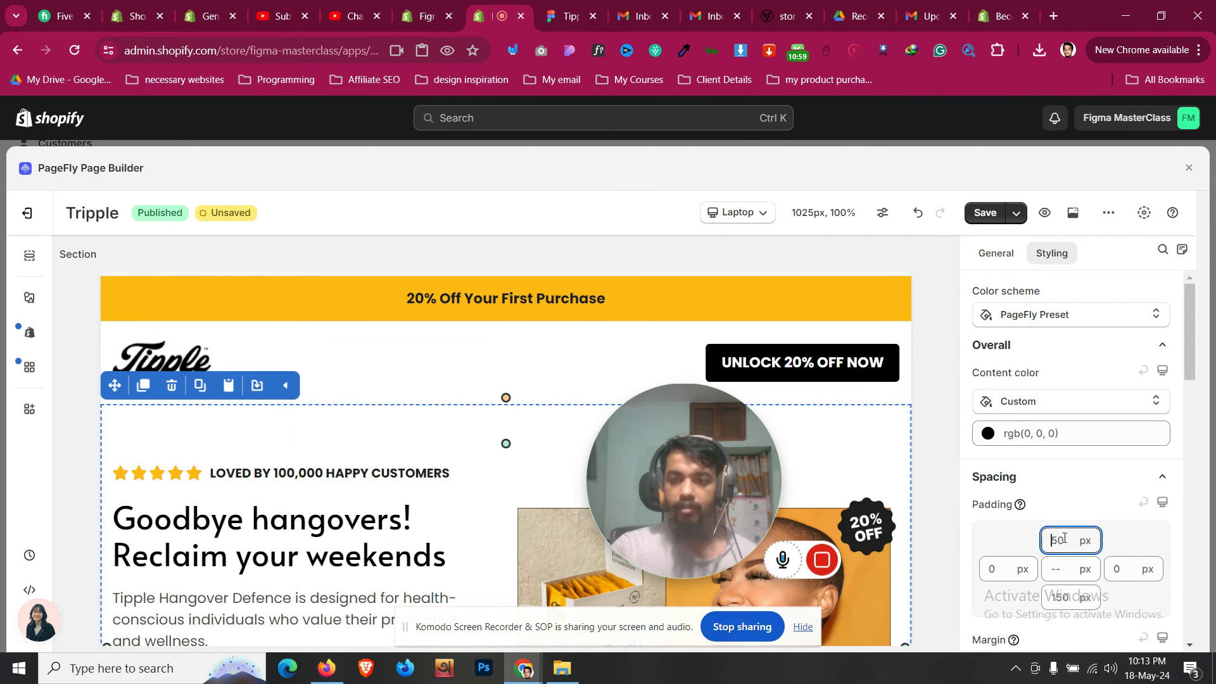
{"action": "type", "text": "0"}
{"action": "double_click", "coordinate": [1059, 597]}
{"action": "type", "text": "0"}
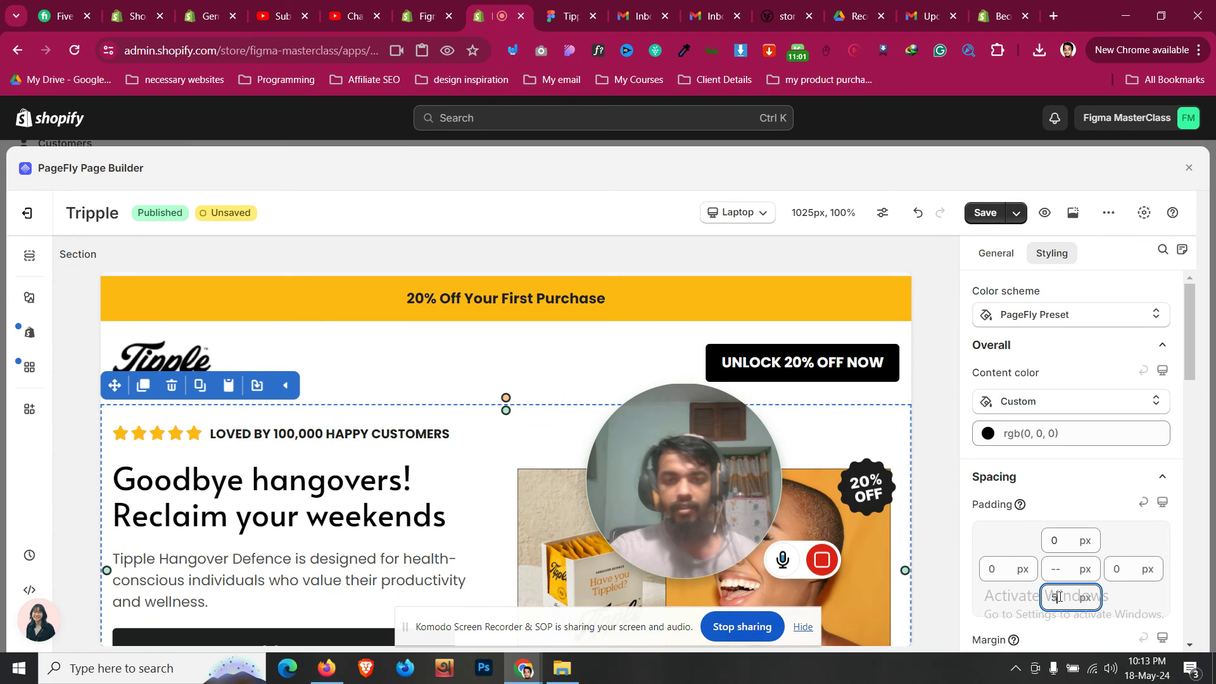
{"action": "type", "text": "10"}
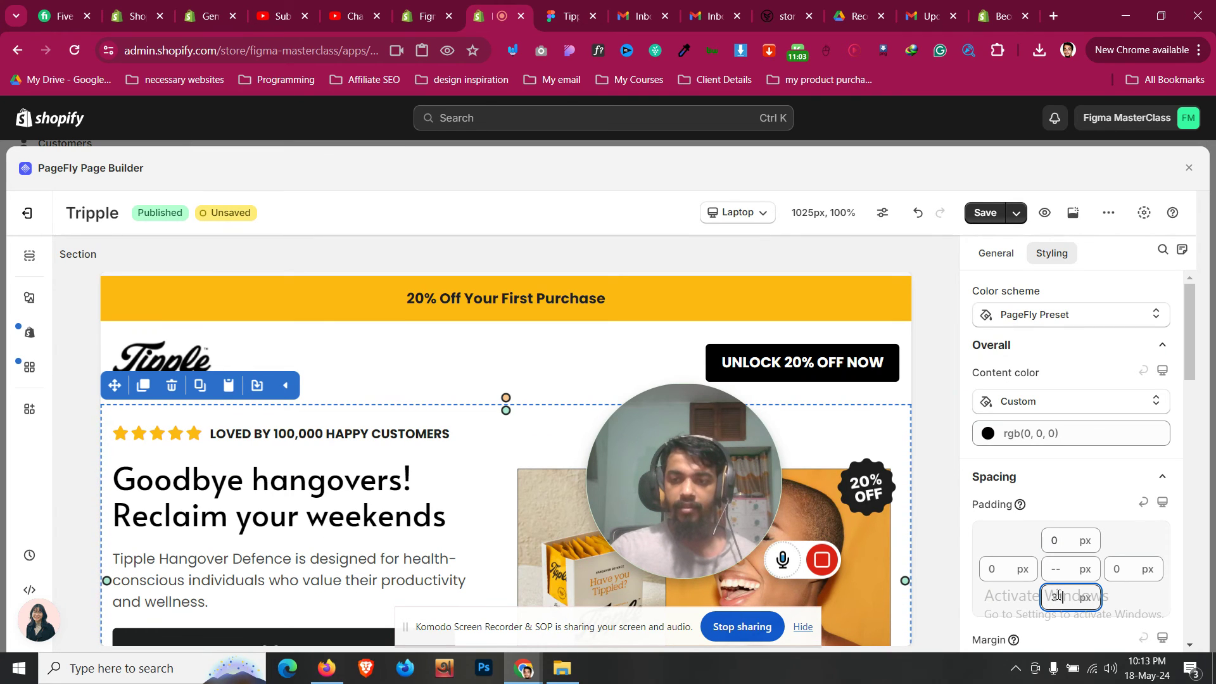
{"action": "scroll", "coordinate": [424, 551], "scroll_direction": "down", "scroll_amount": 3}
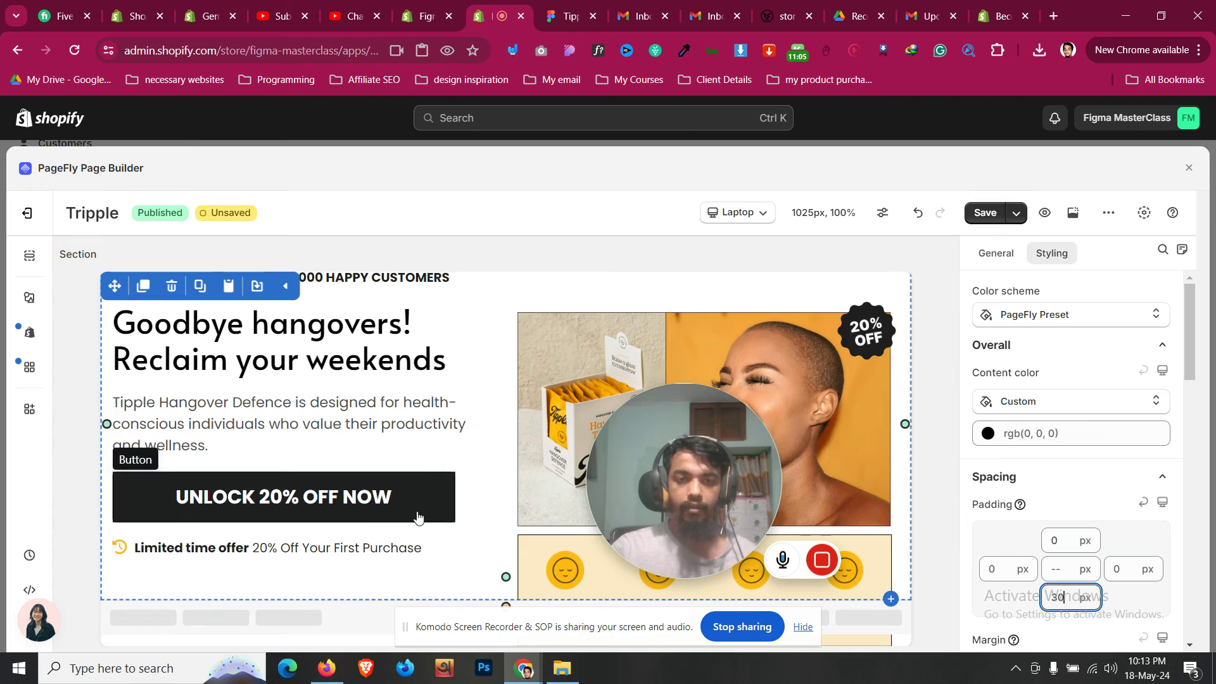
Make the UNLOCK 20% OFF NOW button span the full column width
{"action": "left_click", "coordinate": [428, 488]}
{"action": "left_click", "coordinate": [995, 252]}
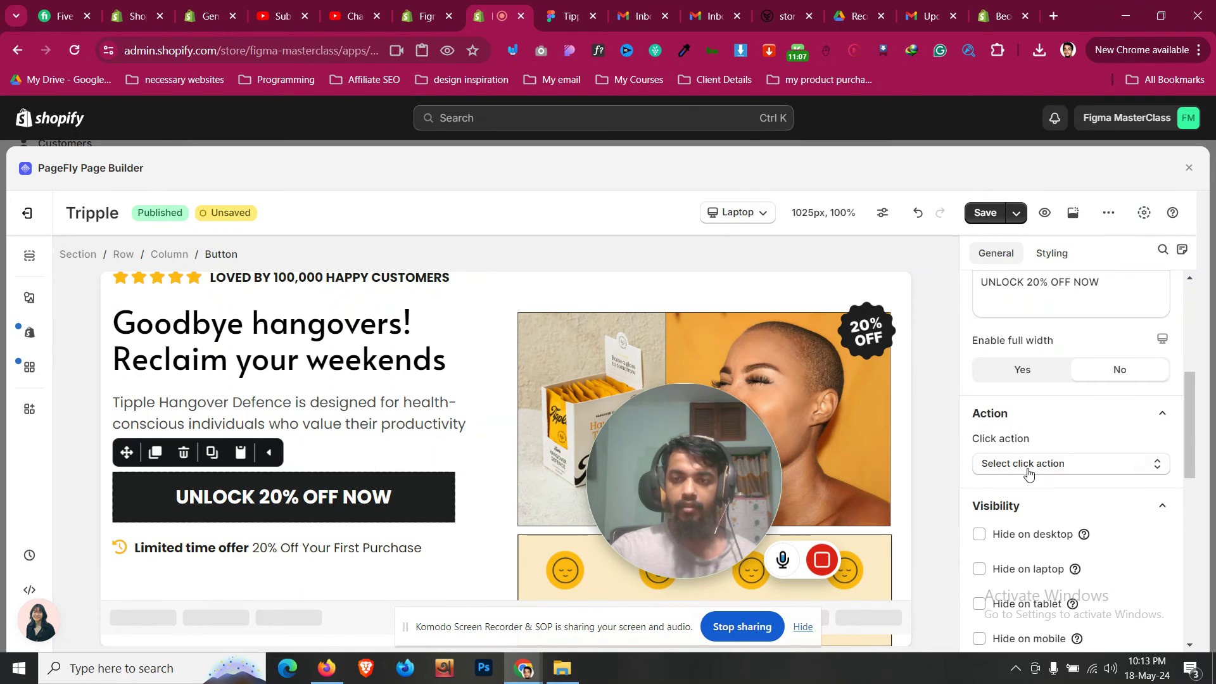
{"action": "left_click", "coordinate": [1038, 378]}
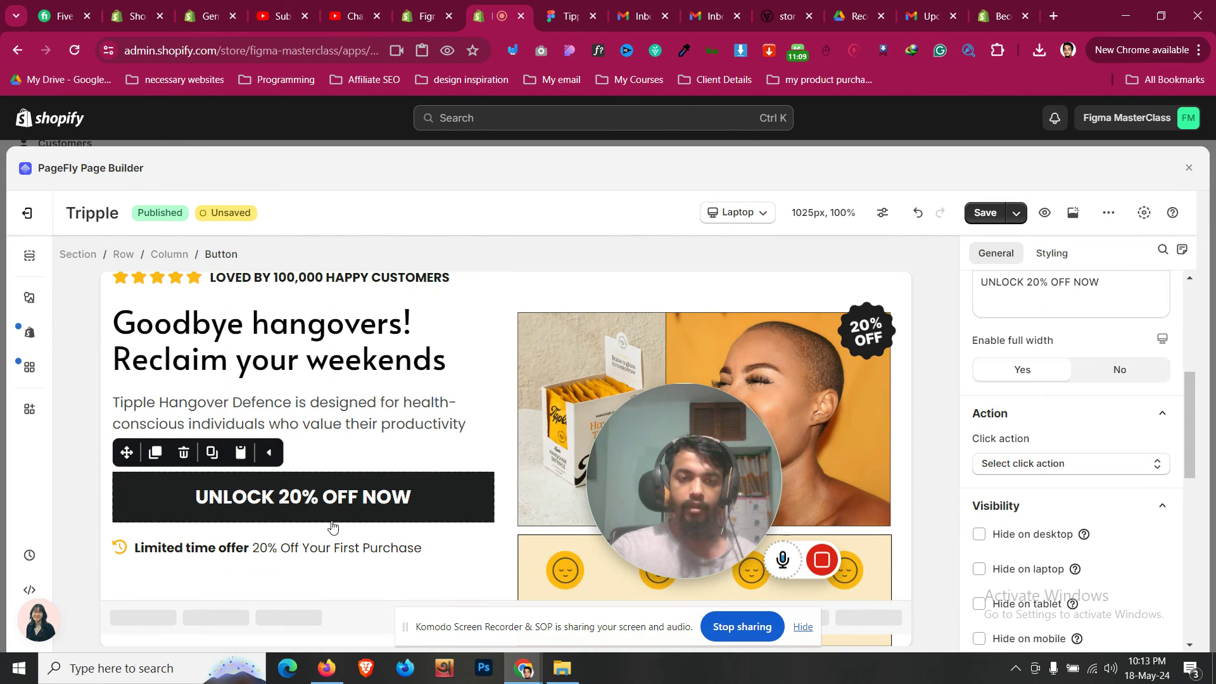
Add 'position: relative;' to the inner image-and-icons row's custom CSS
{"action": "left_click", "coordinate": [217, 590]}
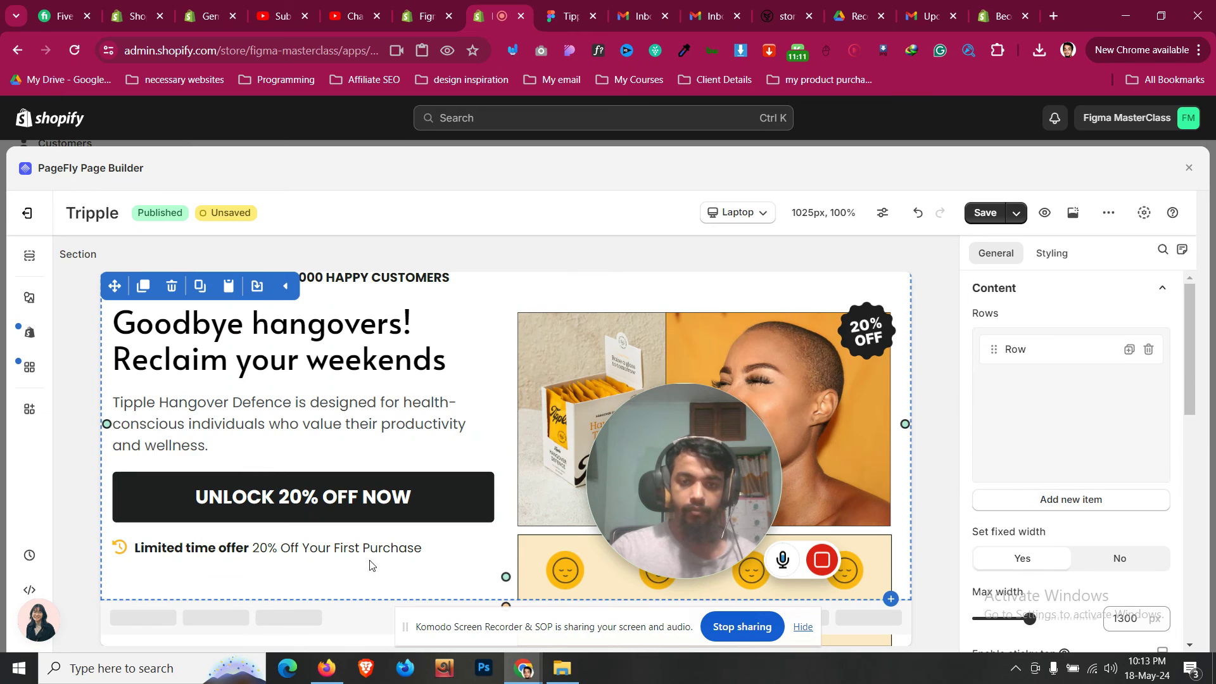
{"action": "left_click", "coordinate": [1055, 261]}
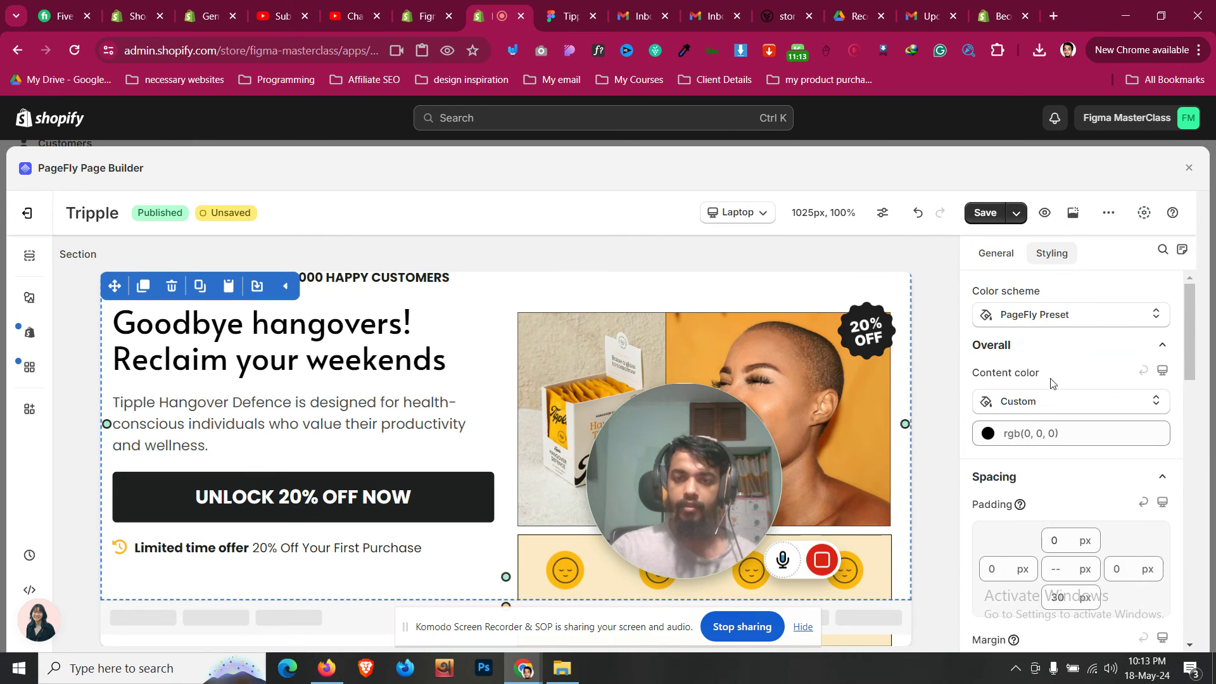
{"action": "left_click", "coordinate": [522, 550]}
{"action": "scroll", "coordinate": [1121, 475], "scroll_direction": "down", "scroll_amount": 10}
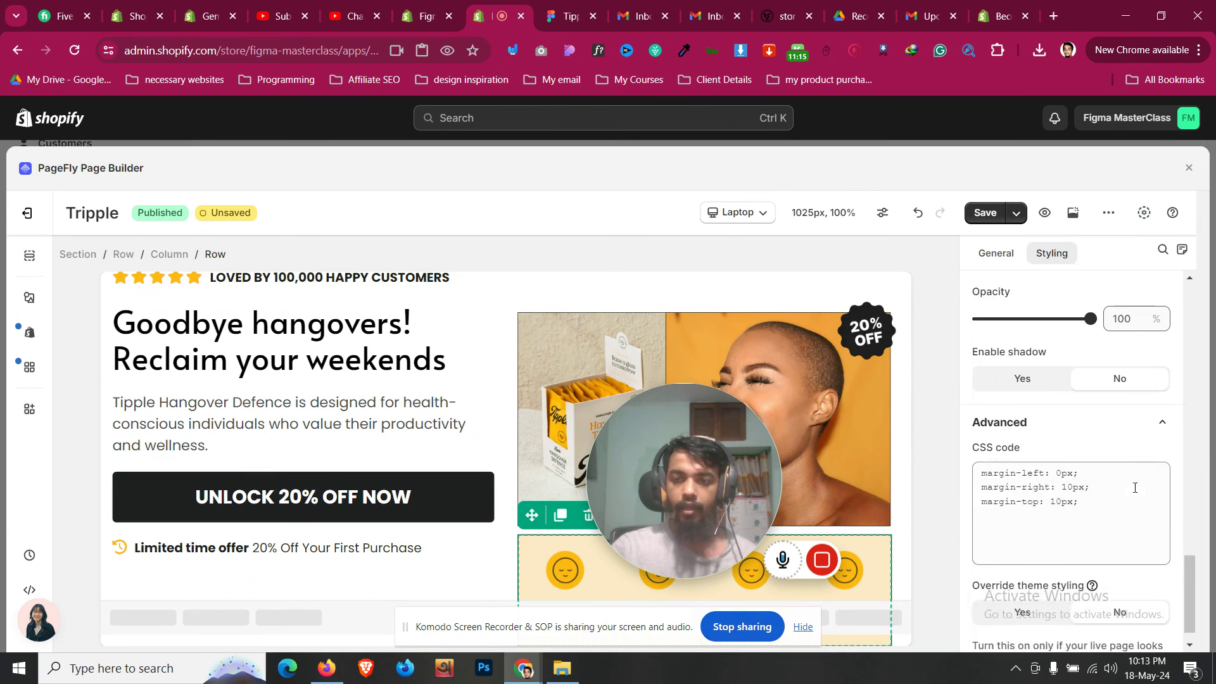
{"action": "left_click", "coordinate": [1124, 474]}
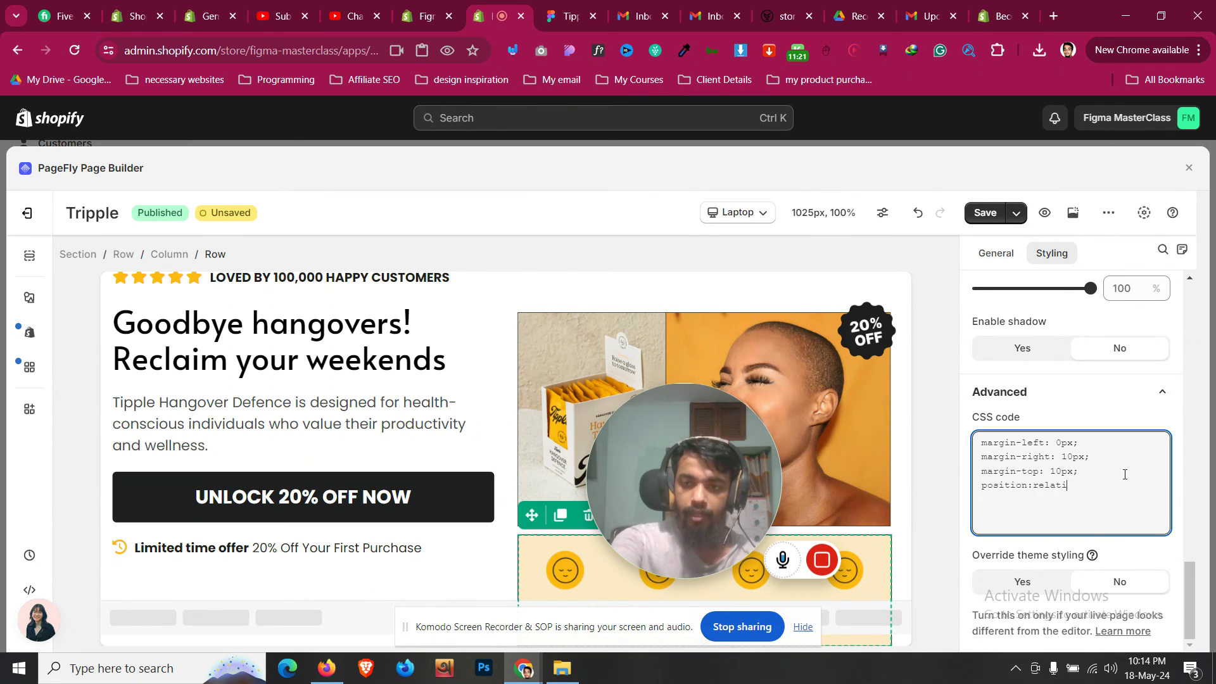
{"action": "type", "text": "position: relative;"}
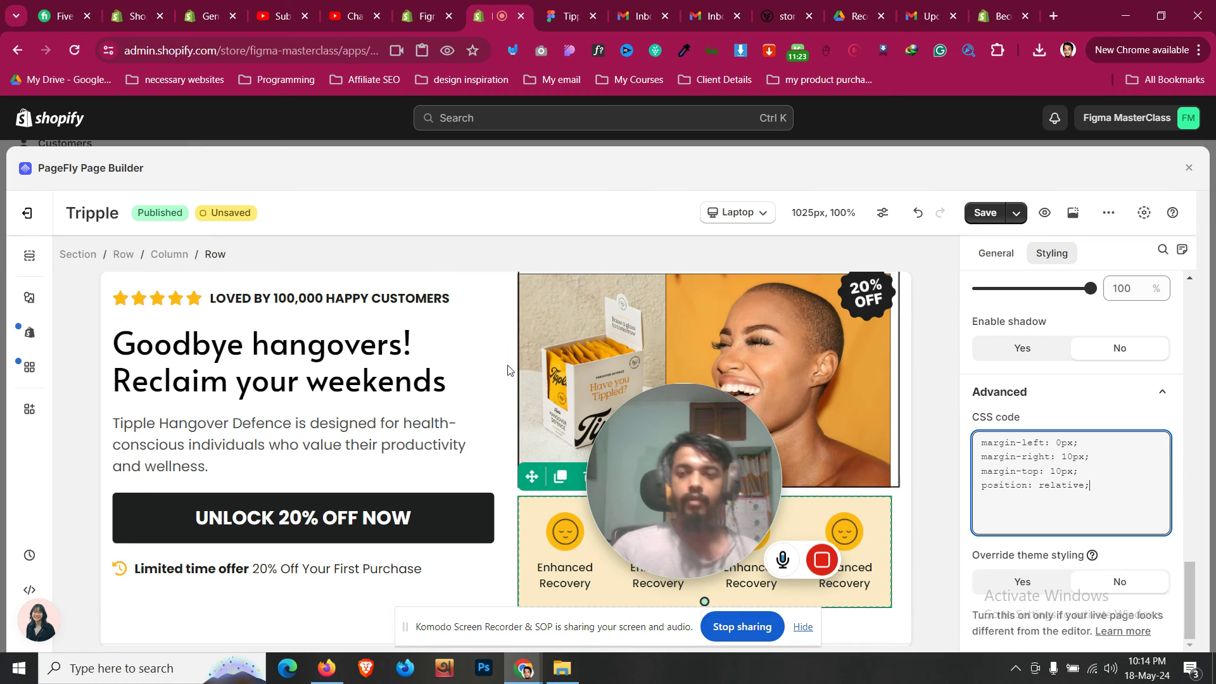
Give the outer hero row 30 px bottom padding on the laptop view
{"action": "left_click", "coordinate": [118, 609]}
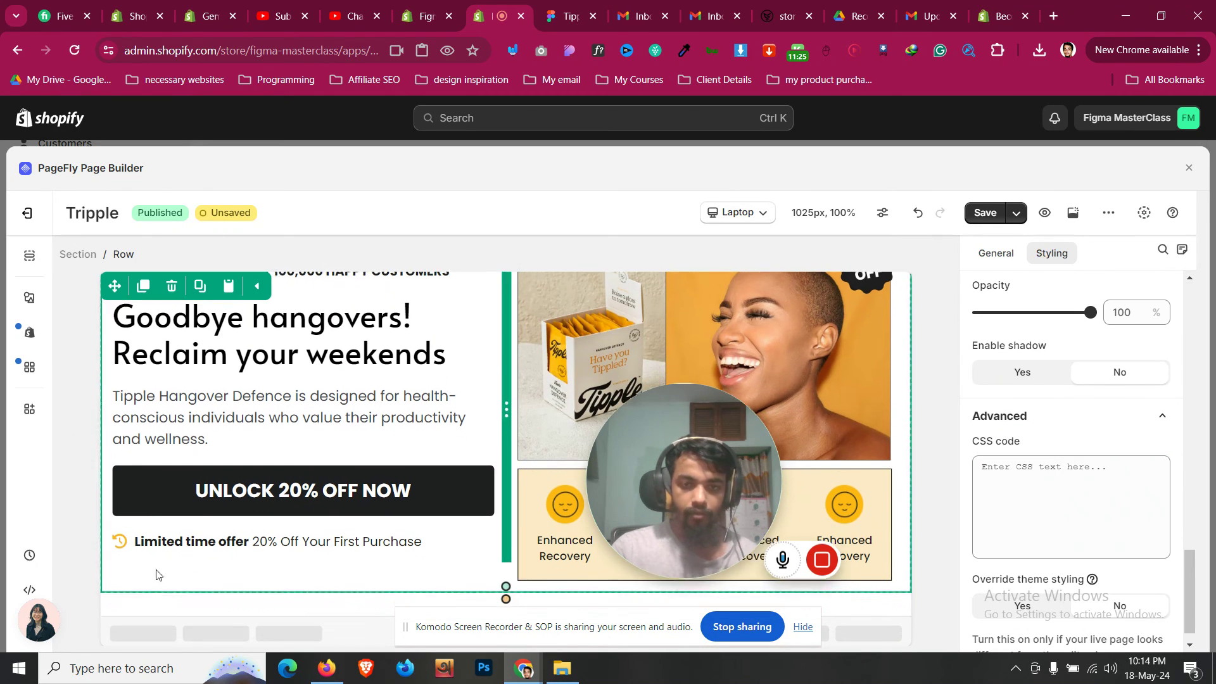
{"action": "scroll", "coordinate": [1063, 469], "scroll_direction": "up", "scroll_amount": 10}
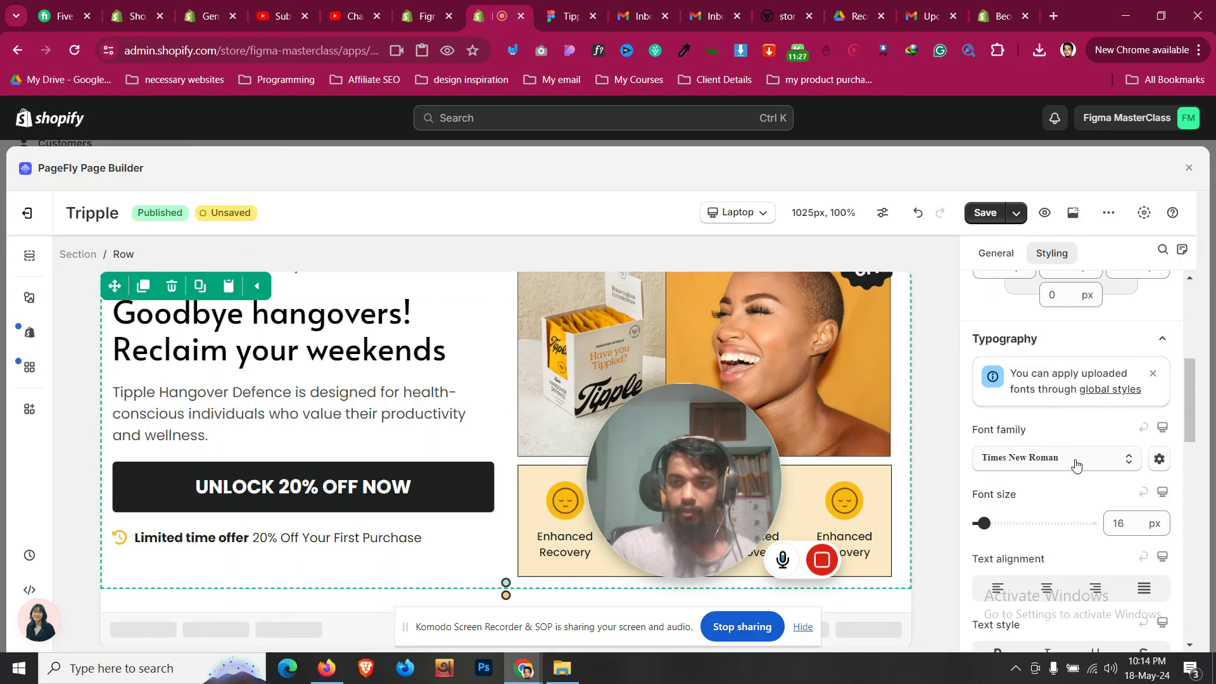
{"action": "left_click", "coordinate": [1053, 403]}
{"action": "type", "text": "30"}
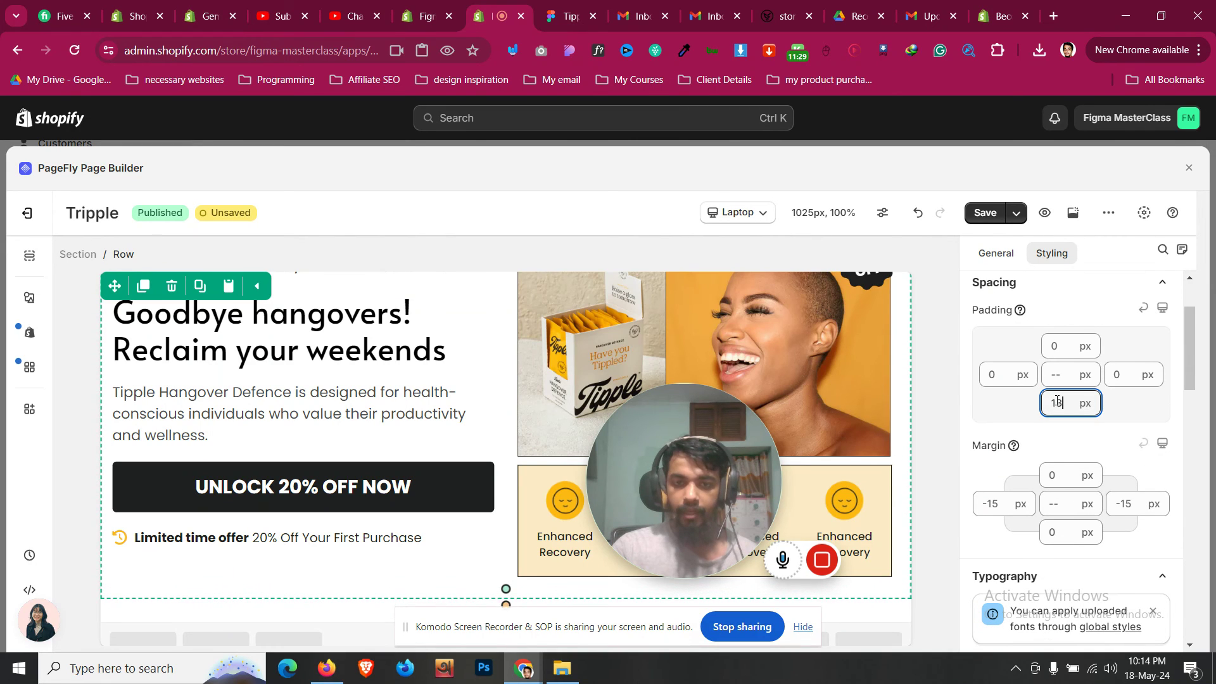
For all devices, lower the hero section's bottom padding from 150 to 70 px
{"action": "left_click", "coordinate": [738, 213]}
{"action": "left_click", "coordinate": [744, 244]}
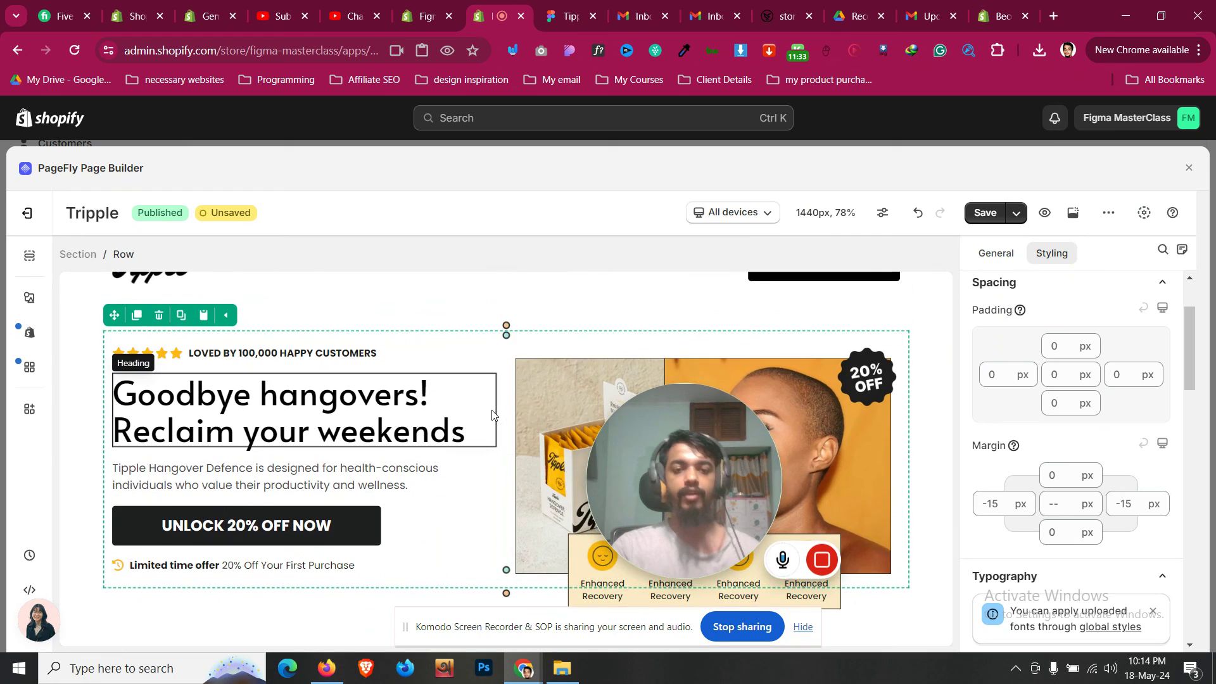
{"action": "left_click", "coordinate": [152, 578]}
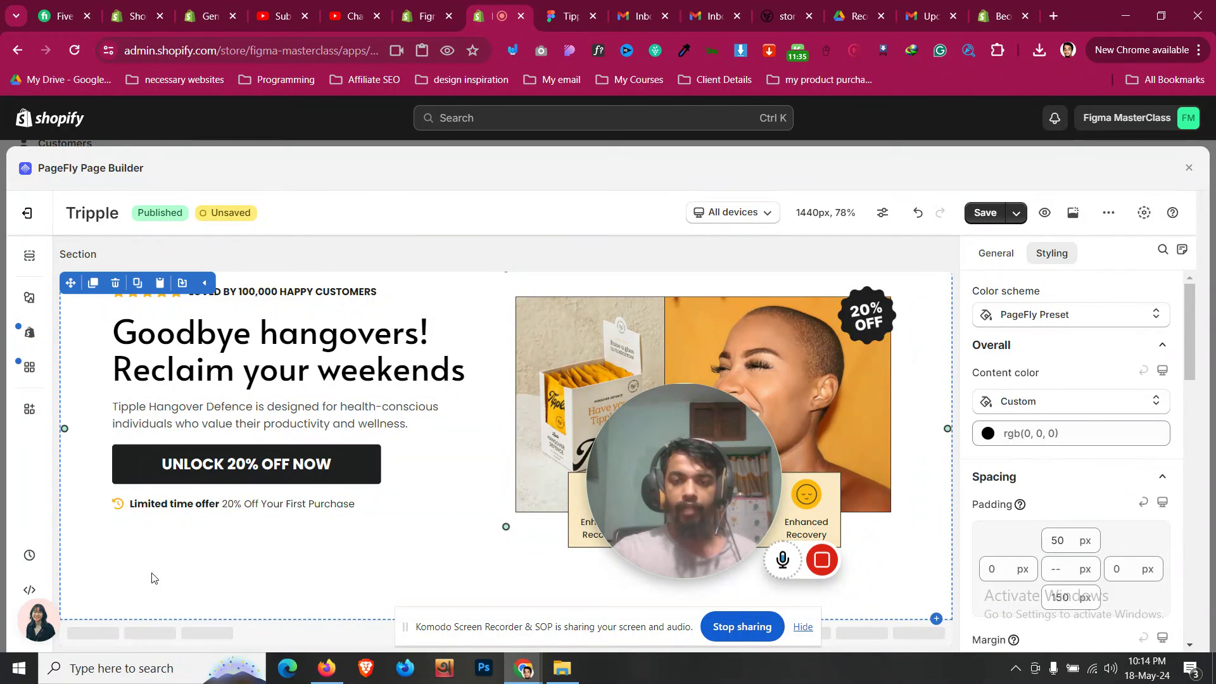
{"action": "left_click", "coordinate": [1052, 592]}
{"action": "key", "text": "BackSpace"}
{"action": "key", "text": "BackSpace"}
{"action": "type", "text": "45"}
{"action": "key", "text": "Down"}
{"action": "key", "text": "Down"}
{"action": "key", "text": "Down"}
{"action": "key", "text": "Down"}
{"action": "key", "text": "Down"}
{"action": "key", "text": "Down"}
{"action": "key", "text": "Down"}
{"action": "key", "text": "Down"}
{"action": "key", "text": "Down"}
{"action": "key", "text": "Down"}
{"action": "key", "text": "Down"}
{"action": "key", "text": "Down"}
{"action": "key", "text": "Down"}
{"action": "key", "text": "Down"}
{"action": "key", "text": "Down"}
{"action": "key", "text": "Down"}
{"action": "key", "text": "Down"}
{"action": "key", "text": "Down"}
{"action": "key", "text": "Down"}
{"action": "key", "text": "Down"}
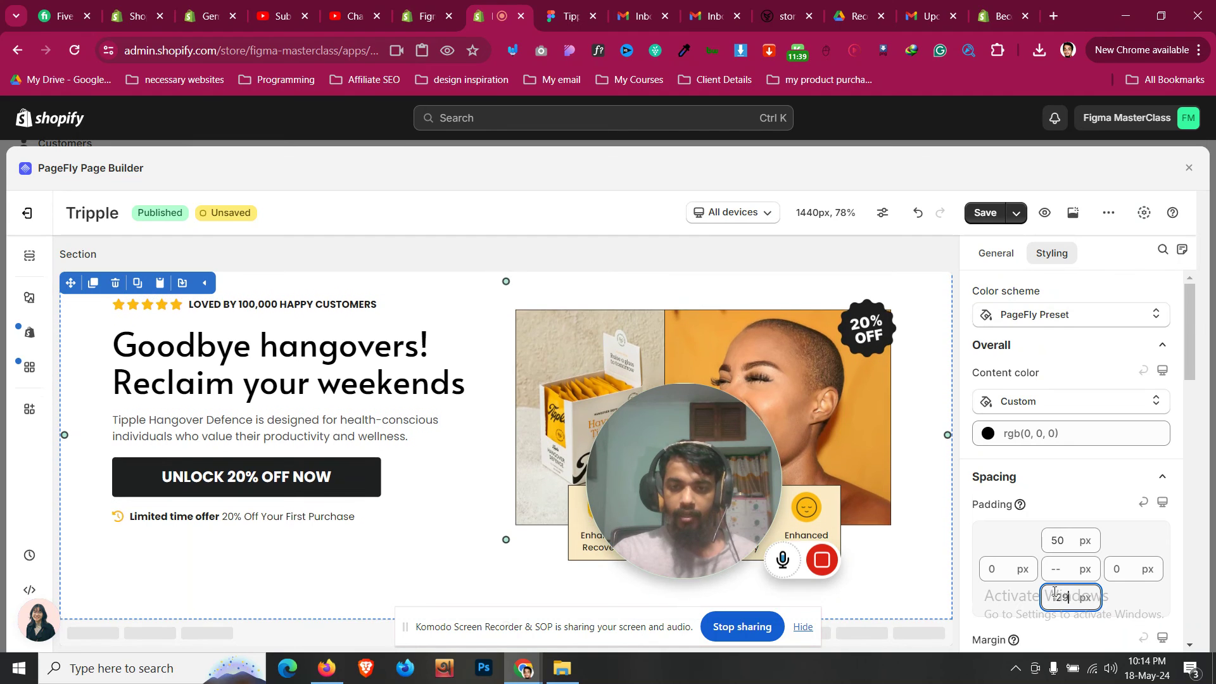
{"action": "key", "text": "Down"}
{"action": "key", "text": "Down"}
{"action": "key", "text": "Down"}
{"action": "key", "text": "Down"}
{"action": "key", "text": "Down"}
{"action": "key", "text": "Down"}
{"action": "key", "text": "Down"}
{"action": "key", "text": "Down"}
{"action": "key", "text": "Down"}
{"action": "key", "text": "Down"}
{"action": "key", "text": "Down"}
{"action": "key", "text": "Down"}
{"action": "key", "text": "Down"}
{"action": "key", "text": "Down"}
{"action": "key", "text": "Down"}
{"action": "key", "text": "Down"}
{"action": "key", "text": "Down"}
{"action": "key", "text": "Down"}
{"action": "key", "text": "Down"}
{"action": "key", "text": "Down"}
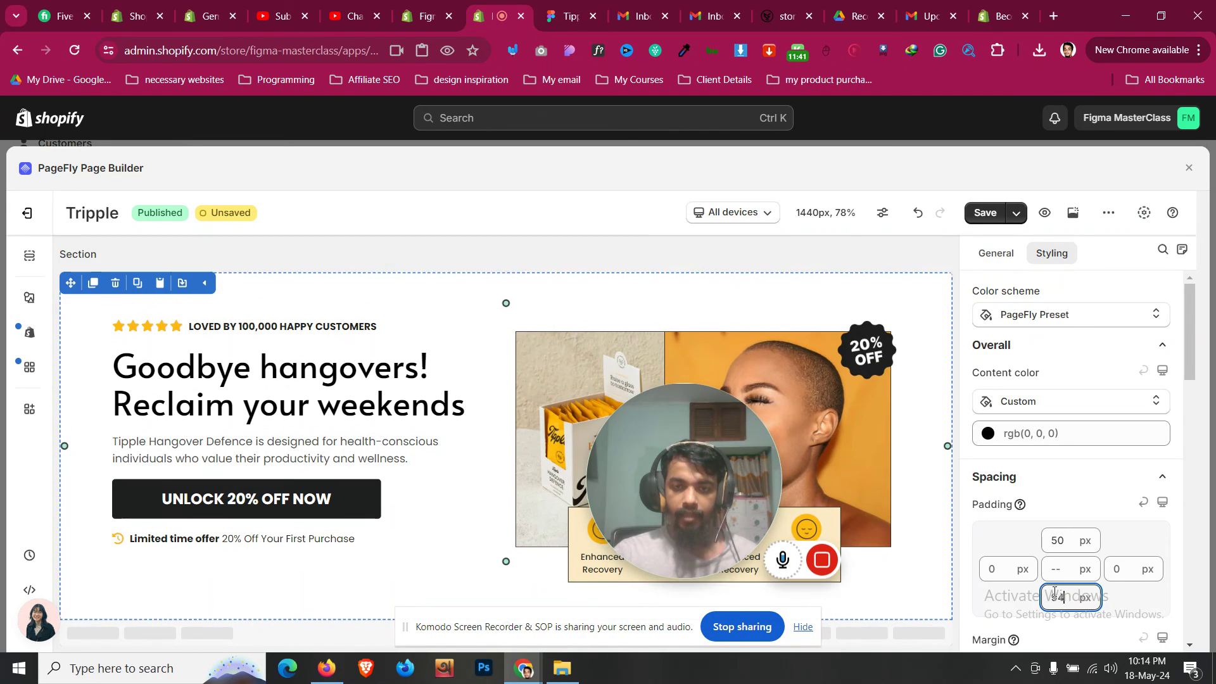
{"action": "key", "text": "Down"}
{"action": "key", "text": "Down"}
{"action": "key", "text": "Down"}
{"action": "key", "text": "Down"}
{"action": "key", "text": "Down"}
{"action": "key", "text": "Down"}
{"action": "key", "text": "Down"}
{"action": "key", "text": "Down"}
{"action": "key", "text": "Down"}
{"action": "key", "text": "Down"}
{"action": "key", "text": "Down"}
{"action": "key", "text": "Down"}
{"action": "key", "text": "Down"}
{"action": "key", "text": "Down"}
{"action": "key", "text": "Down"}
{"action": "key", "text": "Down"}
{"action": "key", "text": "Down"}
{"action": "key", "text": "Down"}
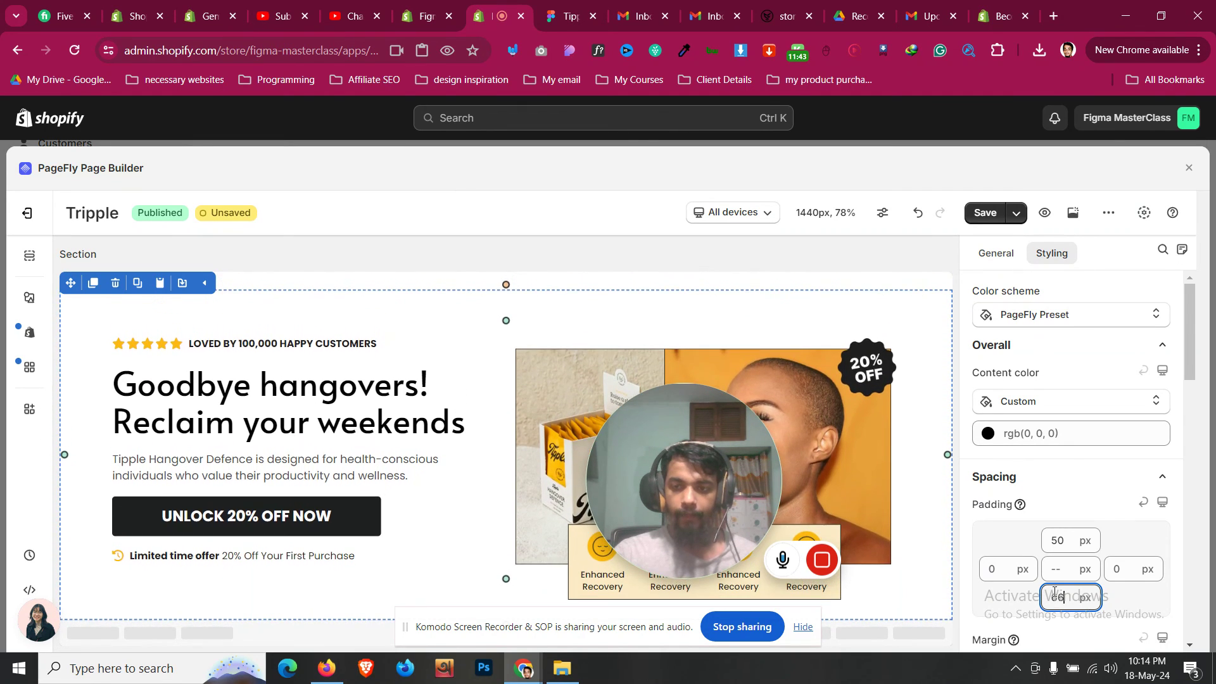
{"action": "key", "text": "Up"}
{"action": "key", "text": "Up"}
{"action": "key", "text": "Up"}
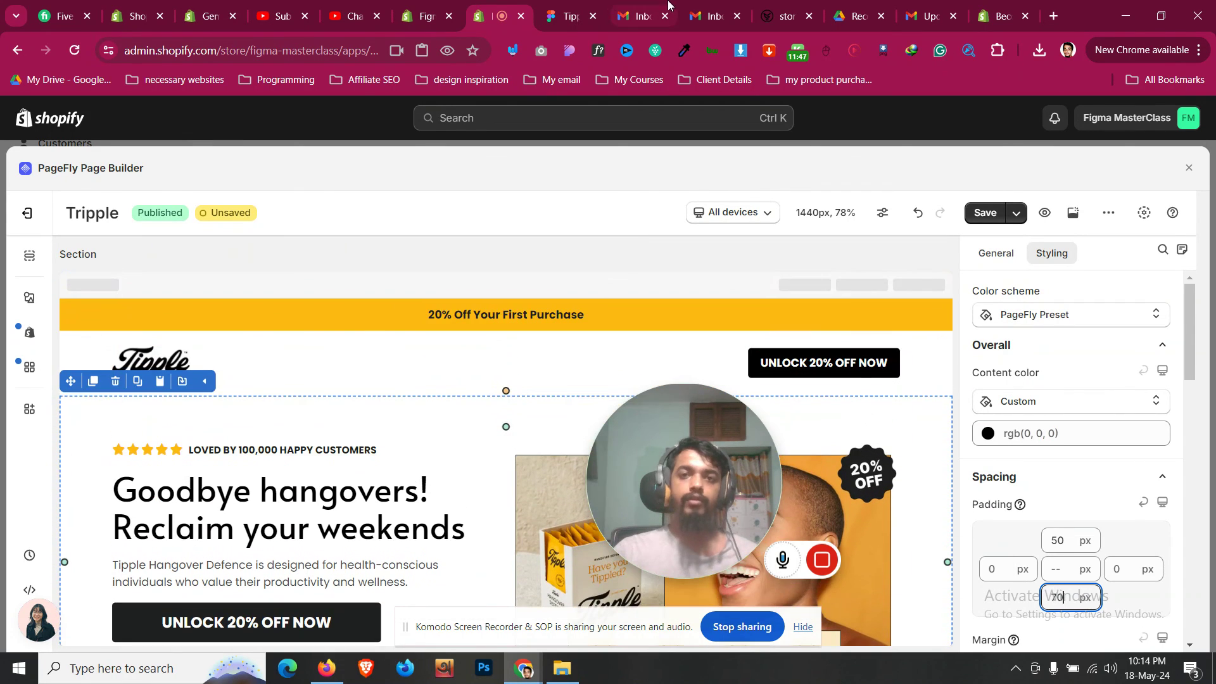
{"action": "left_click", "coordinate": [592, 7]}
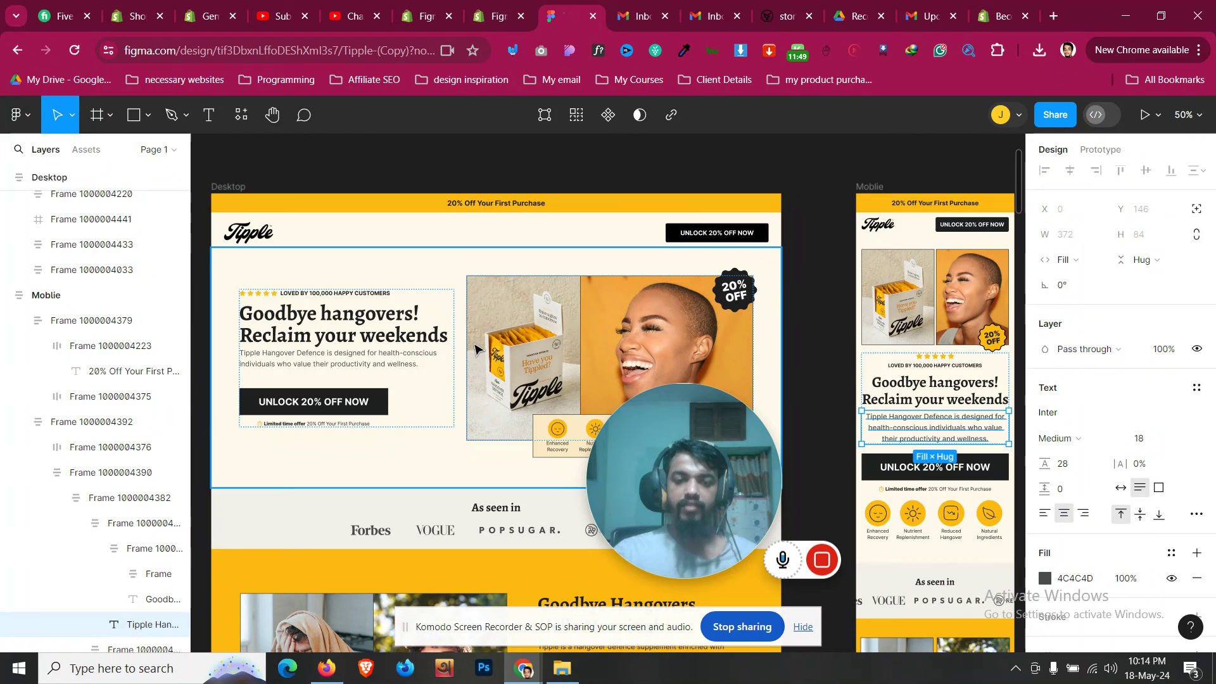
Scroll through the Tipple Figma desktop and mobile frames to compare the hero layout
{"action": "mouse_move", "coordinate": [707, 438]}
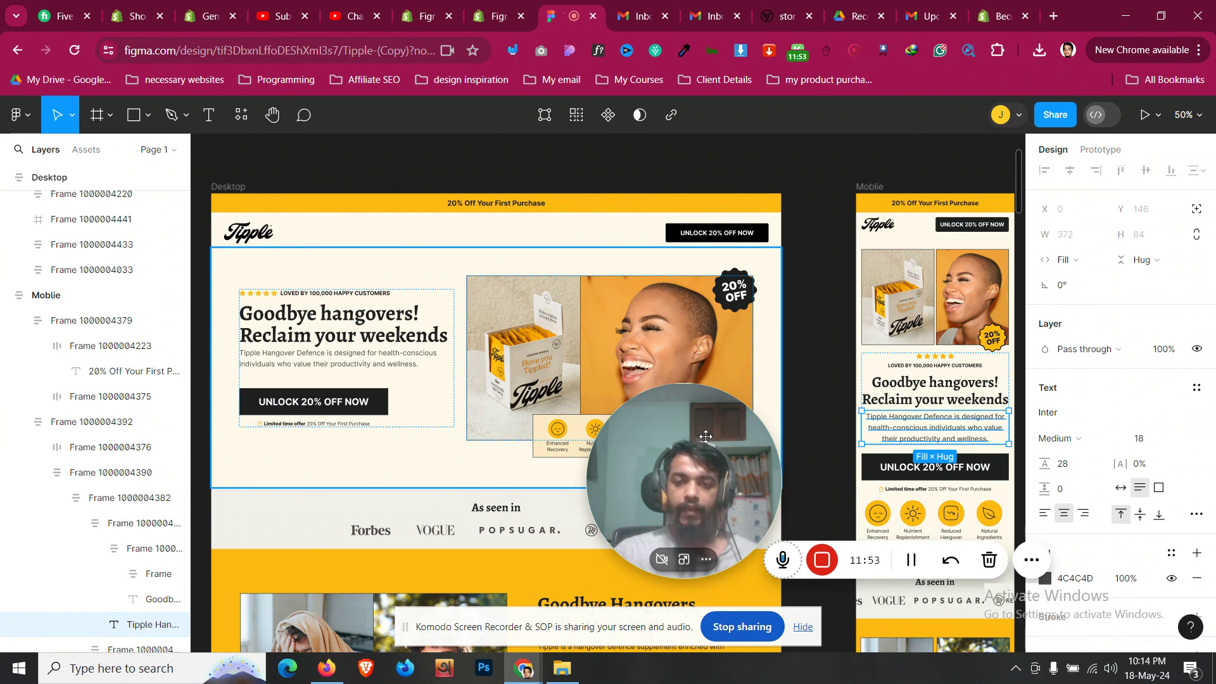
{"action": "scroll", "coordinate": [301, 440], "scroll_direction": "down", "scroll_amount": 2}
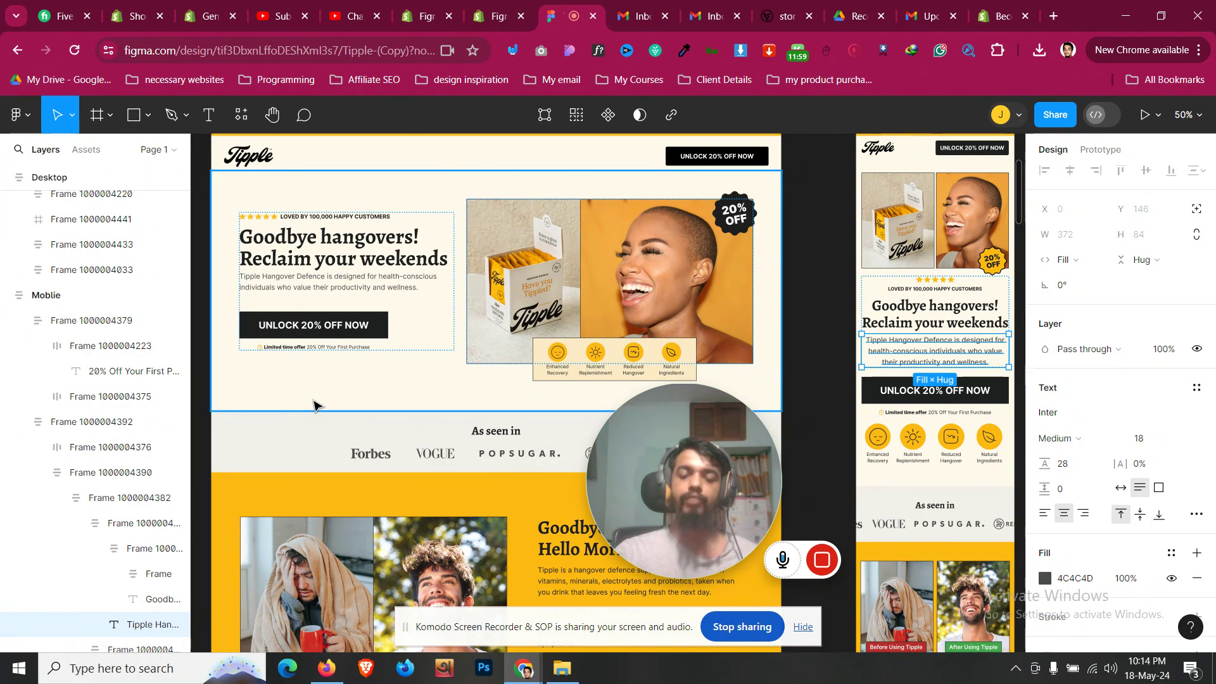
{"action": "scroll", "coordinate": [314, 404], "scroll_direction": "down", "scroll_amount": 3}
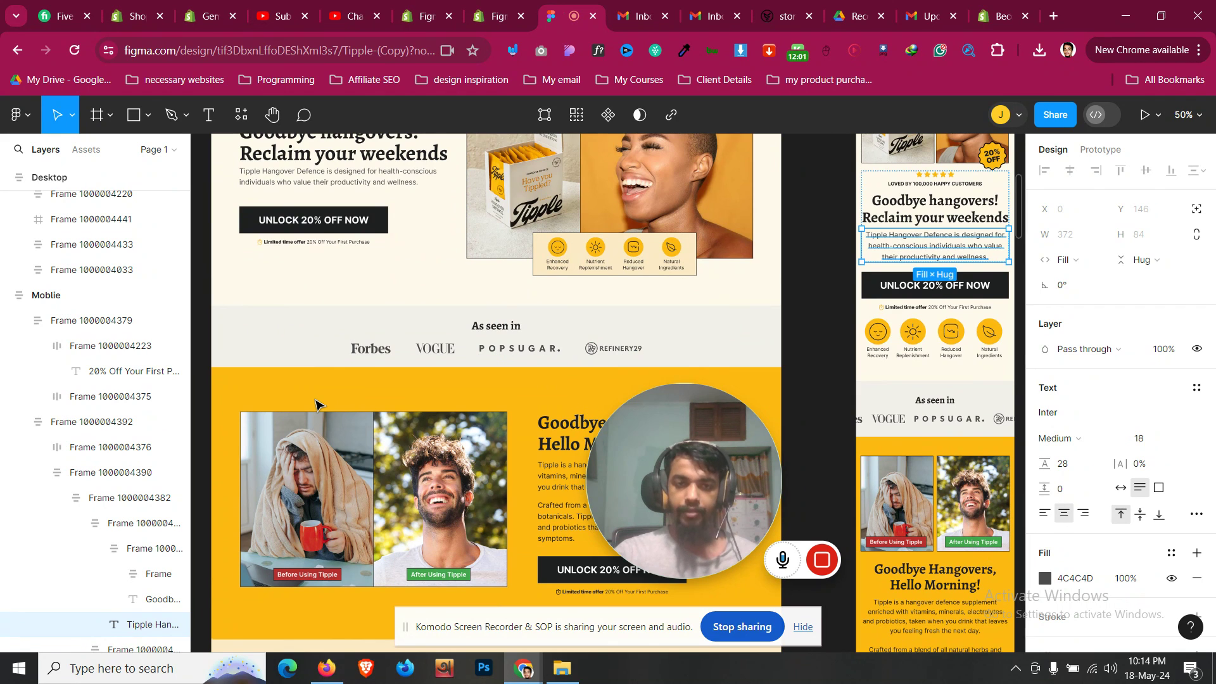
{"action": "scroll", "coordinate": [314, 404], "scroll_direction": "down", "scroll_amount": 3}
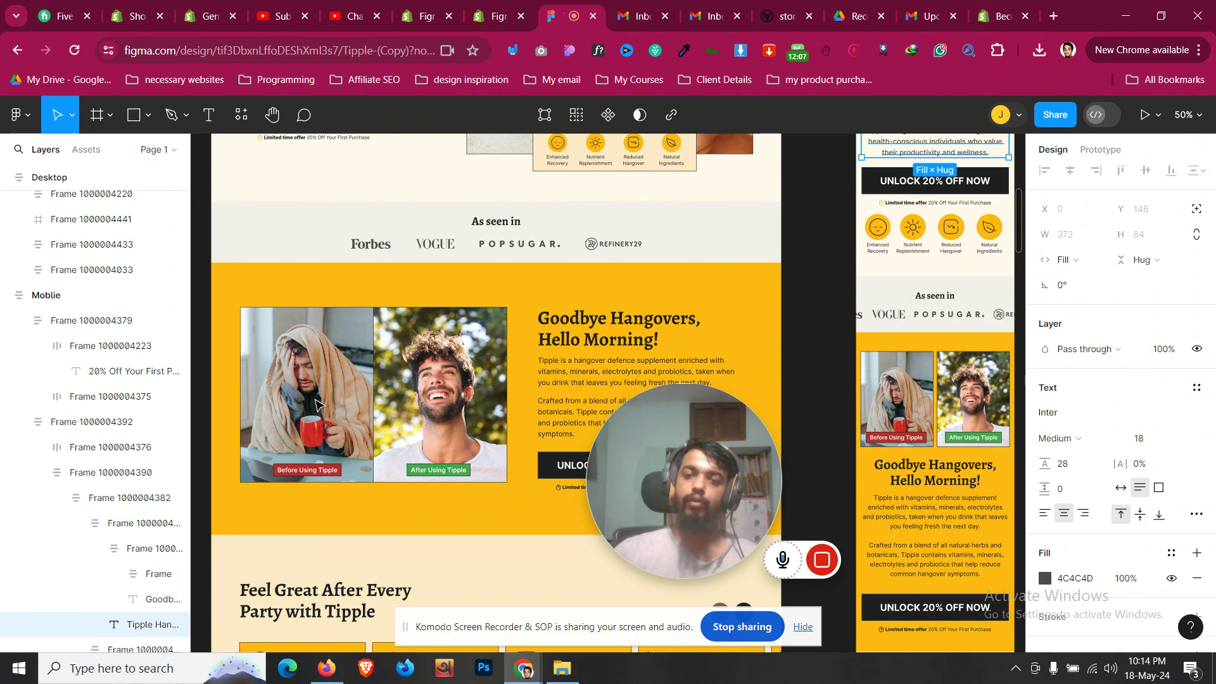
{"action": "scroll", "coordinate": [331, 403], "scroll_direction": "down", "scroll_amount": 2}
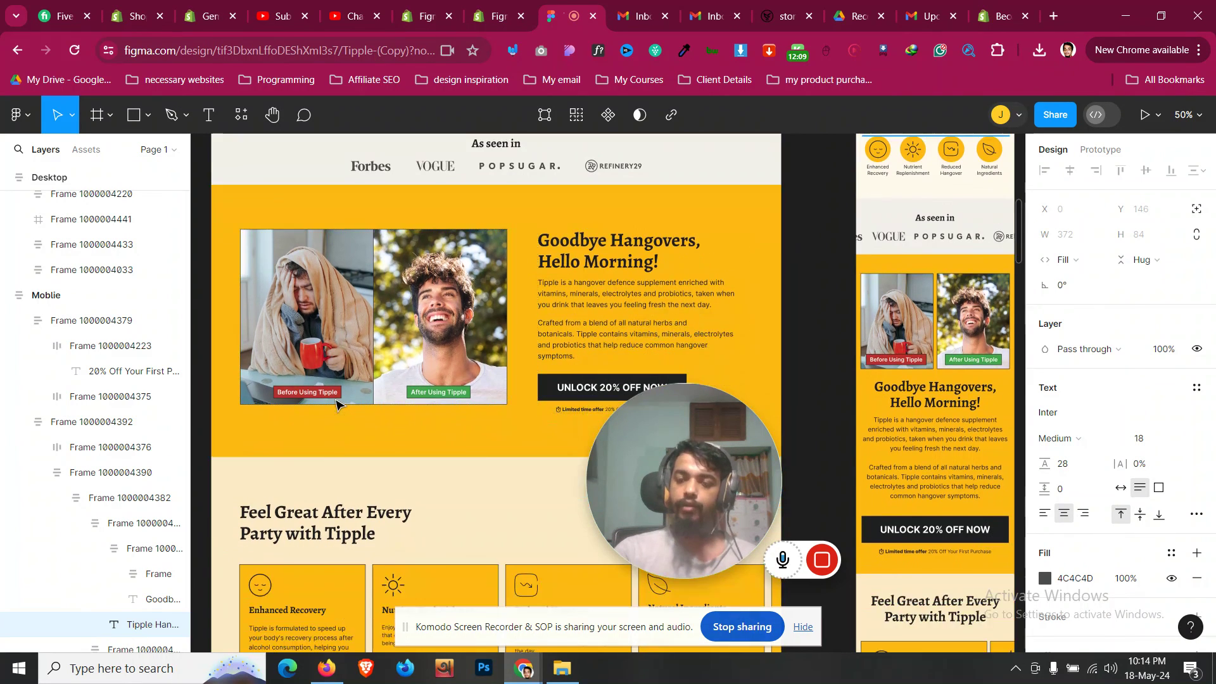
{"action": "scroll", "coordinate": [963, 263], "scroll_direction": "down", "scroll_amount": 1}
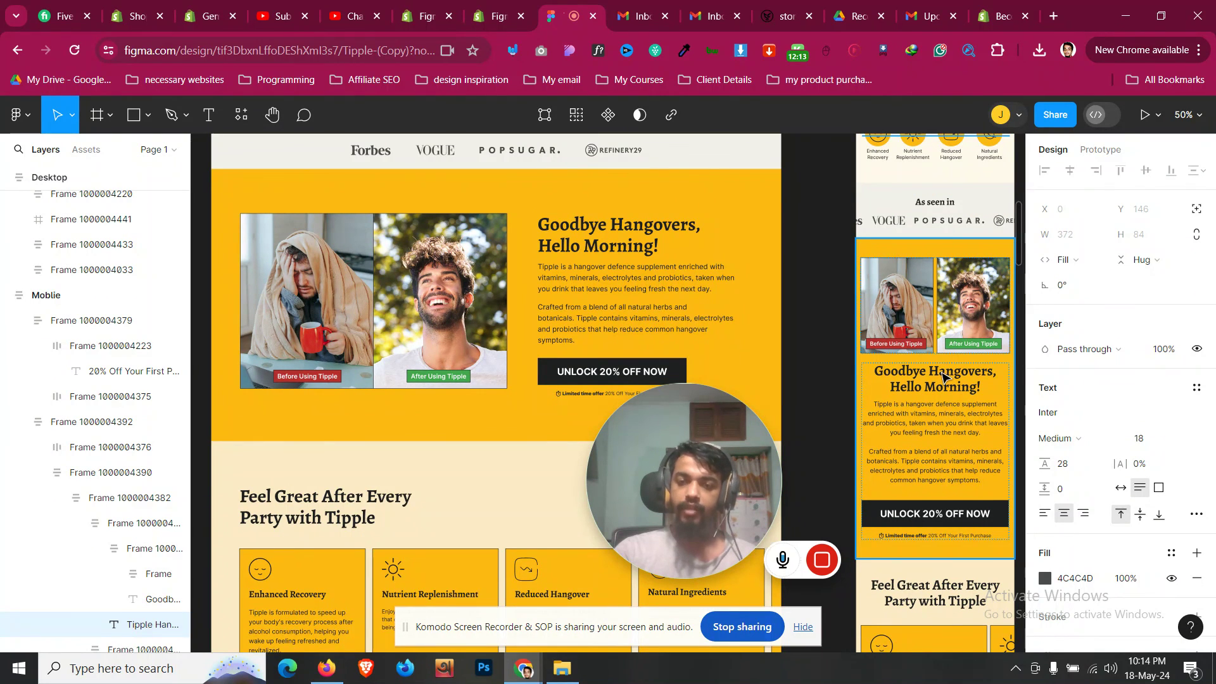
{"action": "scroll", "coordinate": [939, 376], "scroll_direction": "down", "scroll_amount": 2}
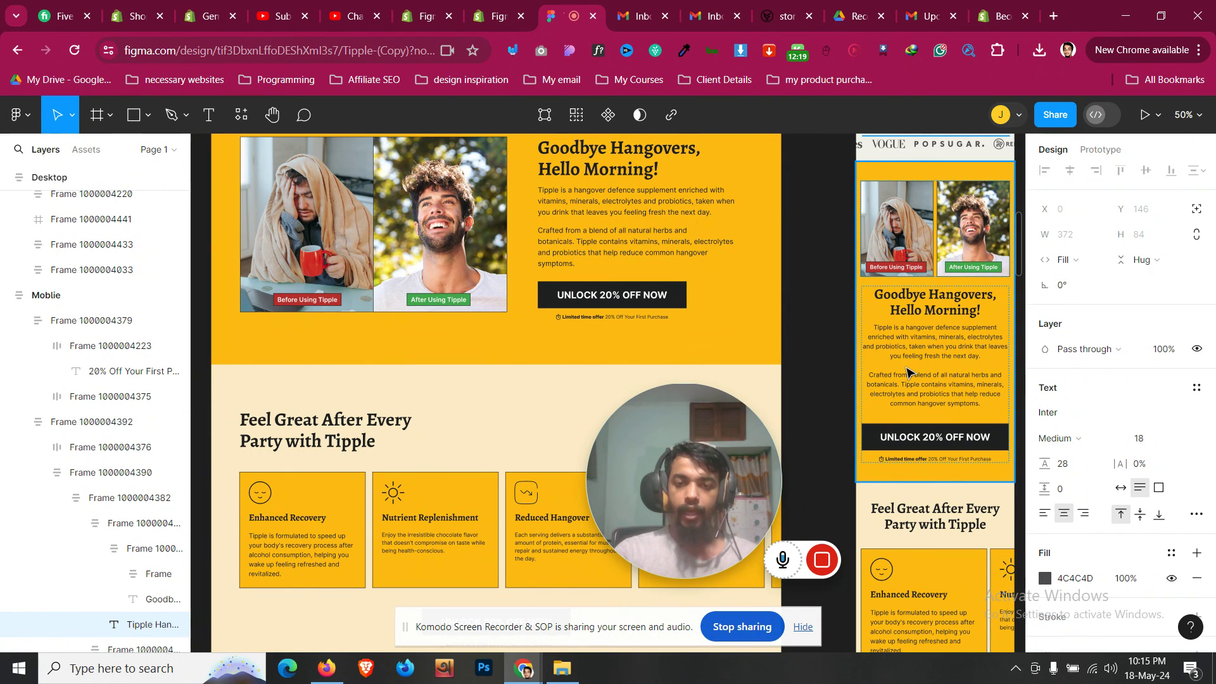
{"action": "scroll", "coordinate": [910, 372], "scroll_direction": "down", "scroll_amount": 10}
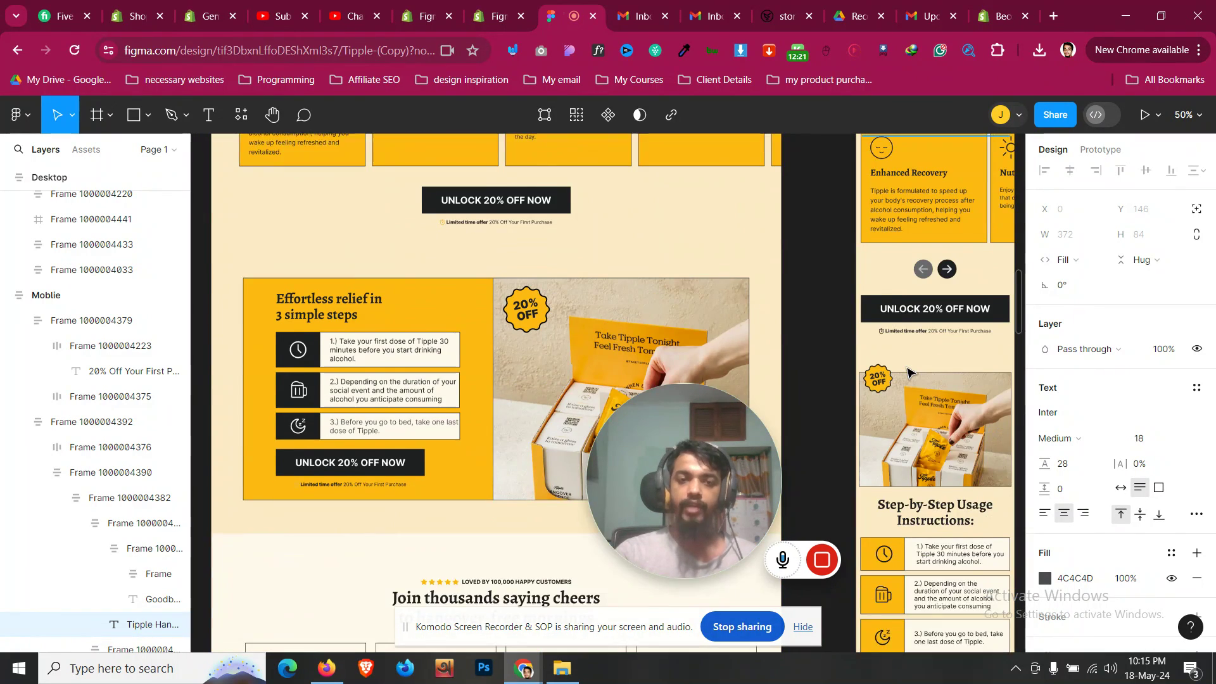
{"action": "scroll", "coordinate": [910, 372], "scroll_direction": "down", "scroll_amount": 2}
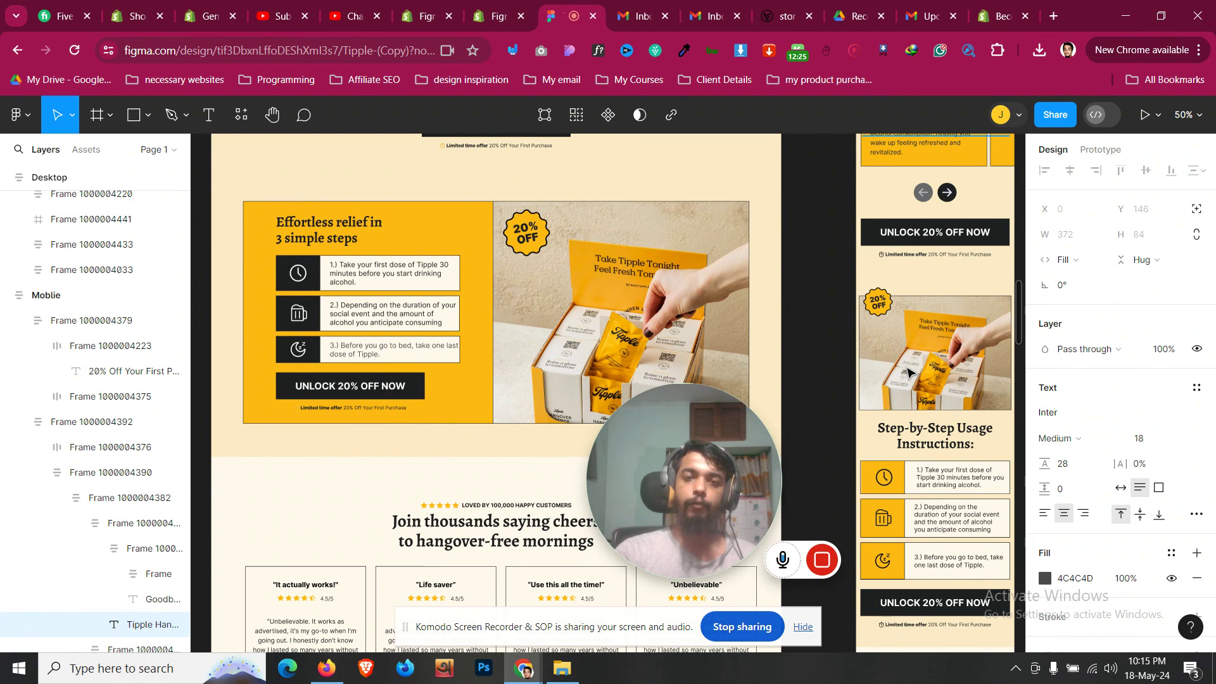
{"action": "scroll", "coordinate": [910, 372], "scroll_direction": "down", "scroll_amount": 4}
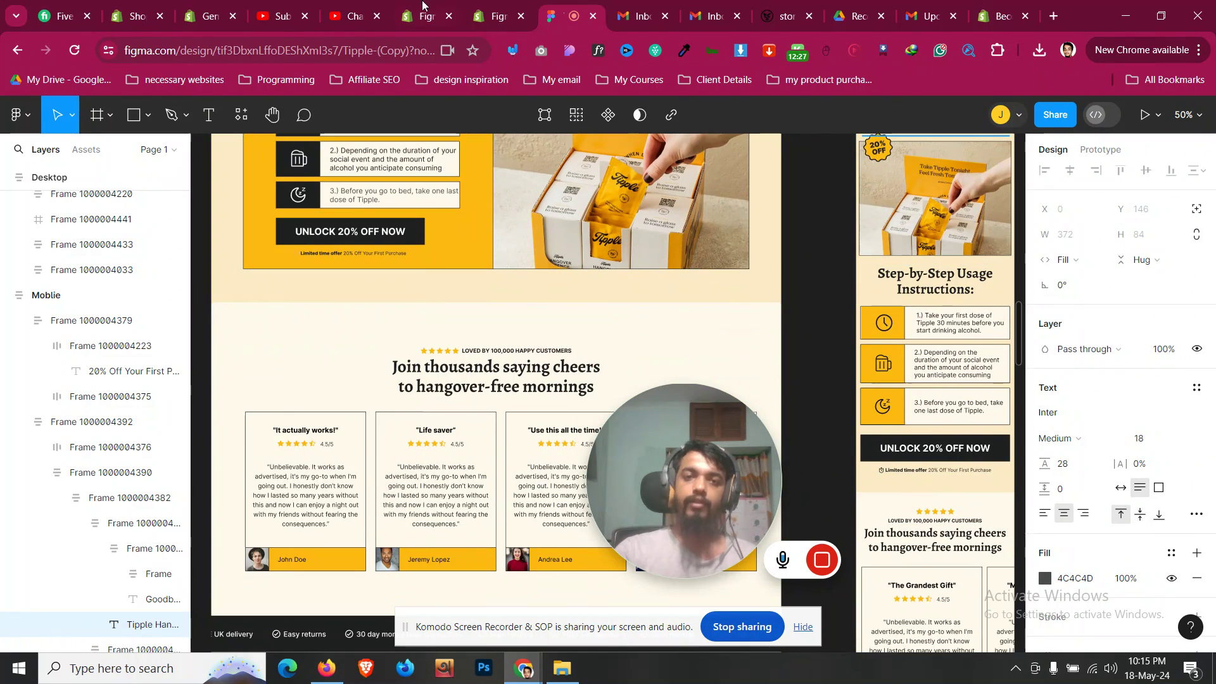
{"action": "left_click", "coordinate": [506, 5]}
Save the Tripple page with the hero section padding edits
{"action": "left_click", "coordinate": [977, 215]}
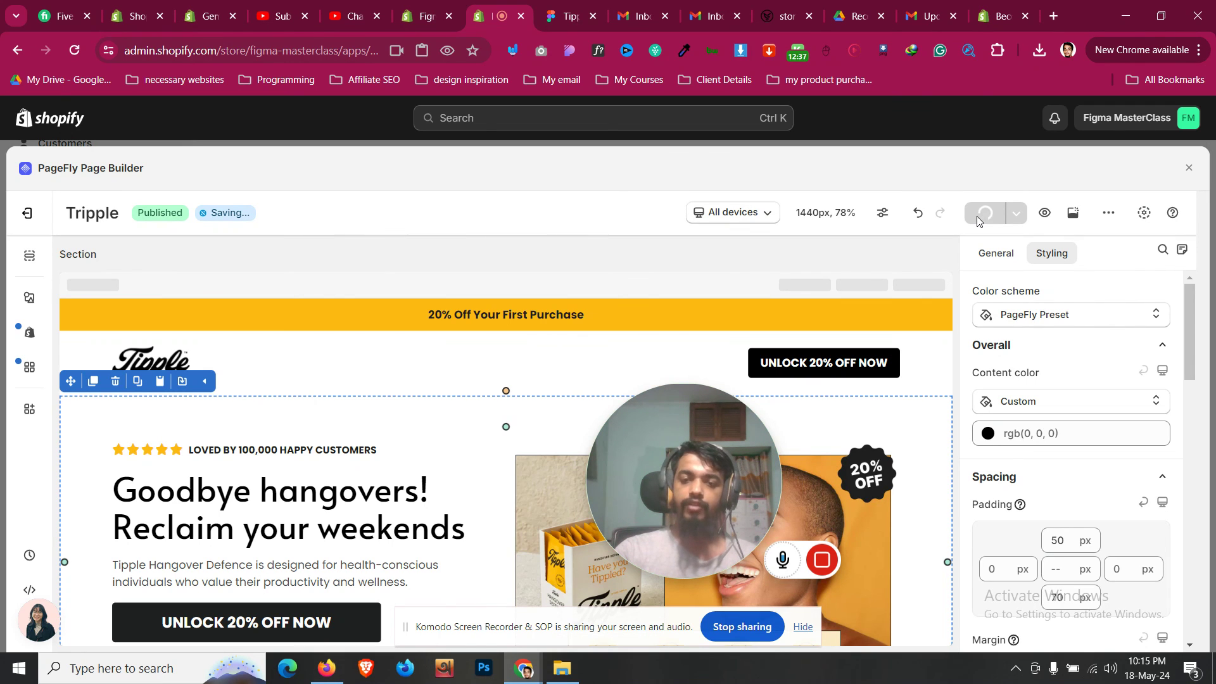
{"action": "mouse_move", "coordinate": [774, 489]}
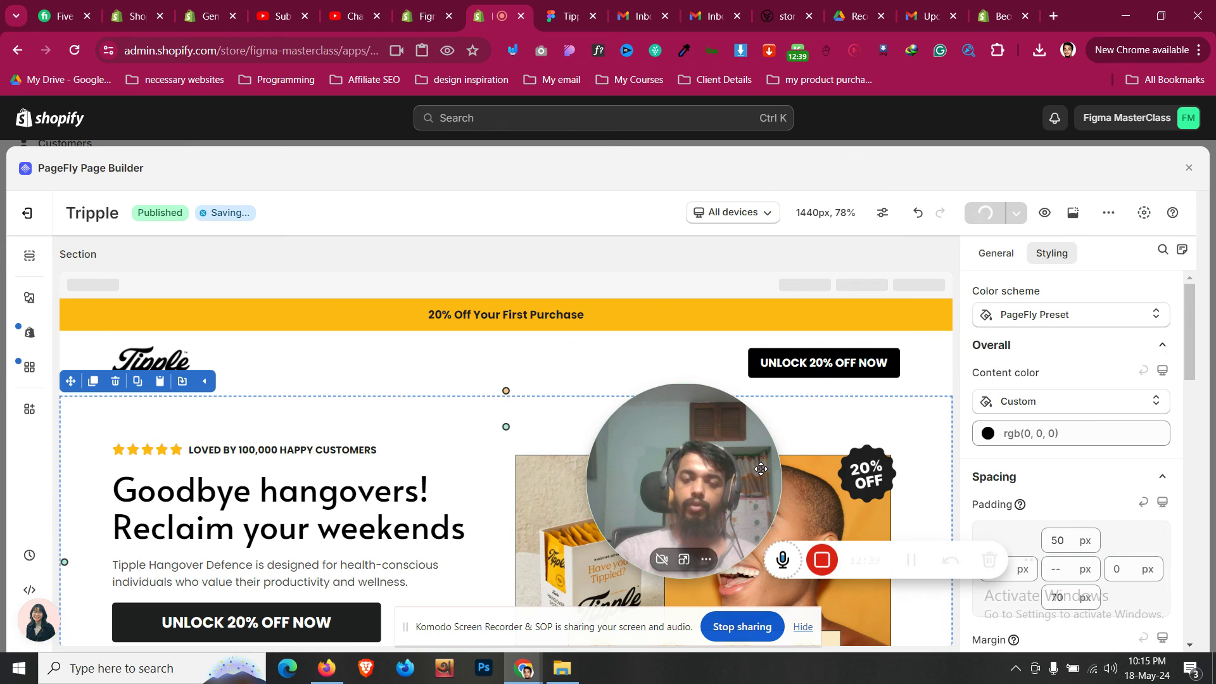